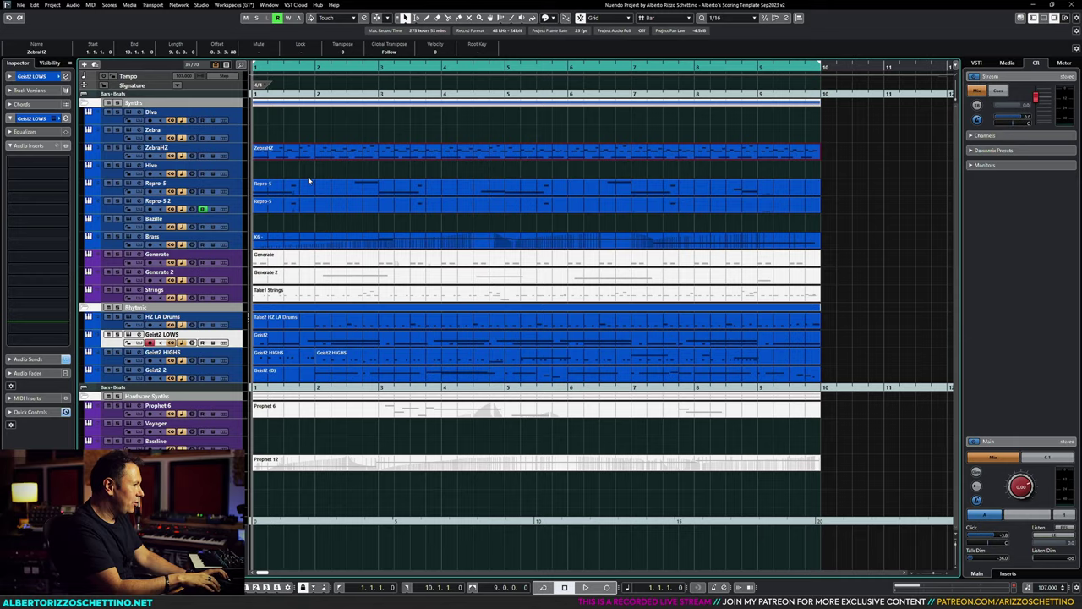
# Step: Open the MixConsole and select the MIX bus channel
pyautogui.press('F3')
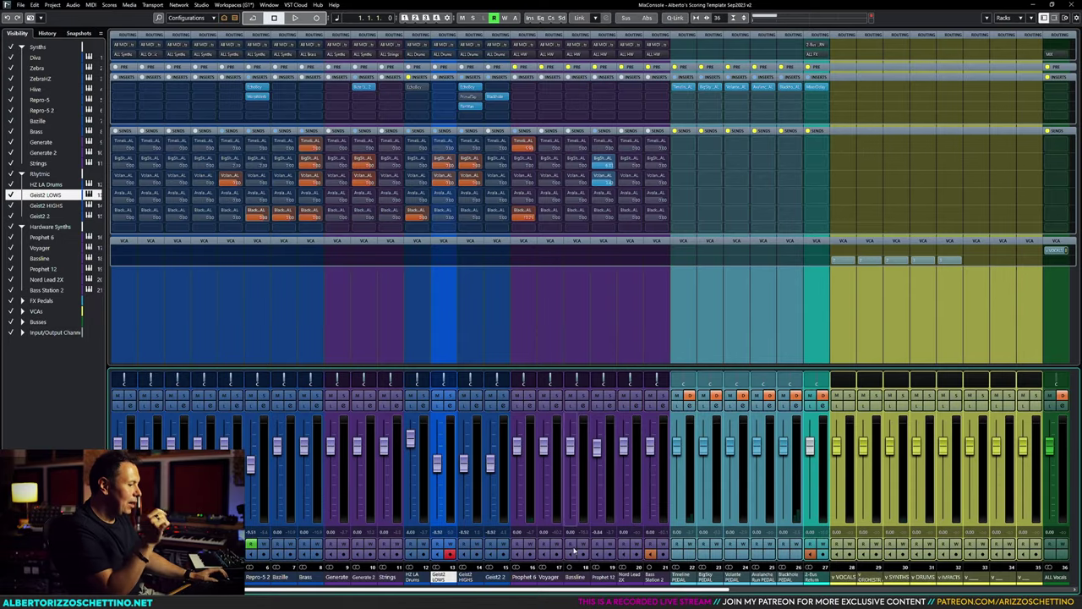
pyautogui.moveTo(580, 592); pyautogui.dragTo(471, 581)
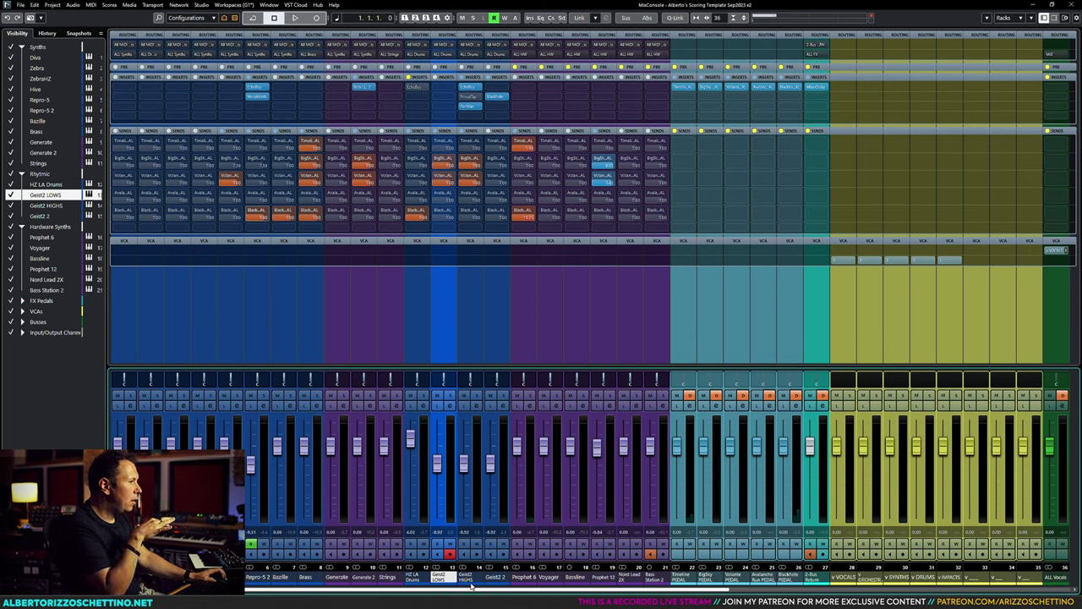
pyautogui.moveTo(472, 589); pyautogui.dragTo(985, 592)
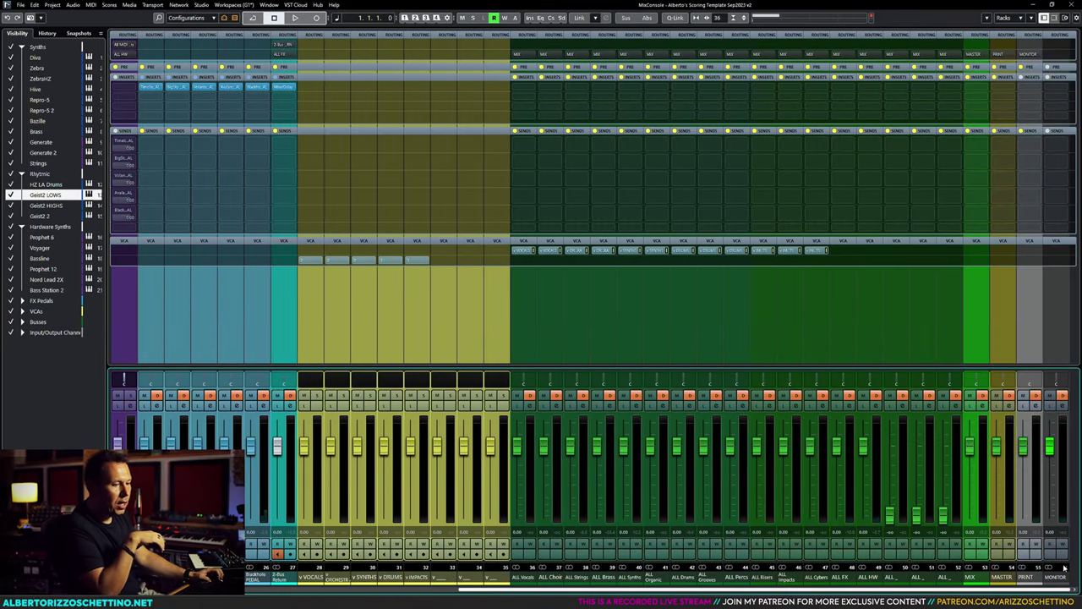
pyautogui.click(974, 312)
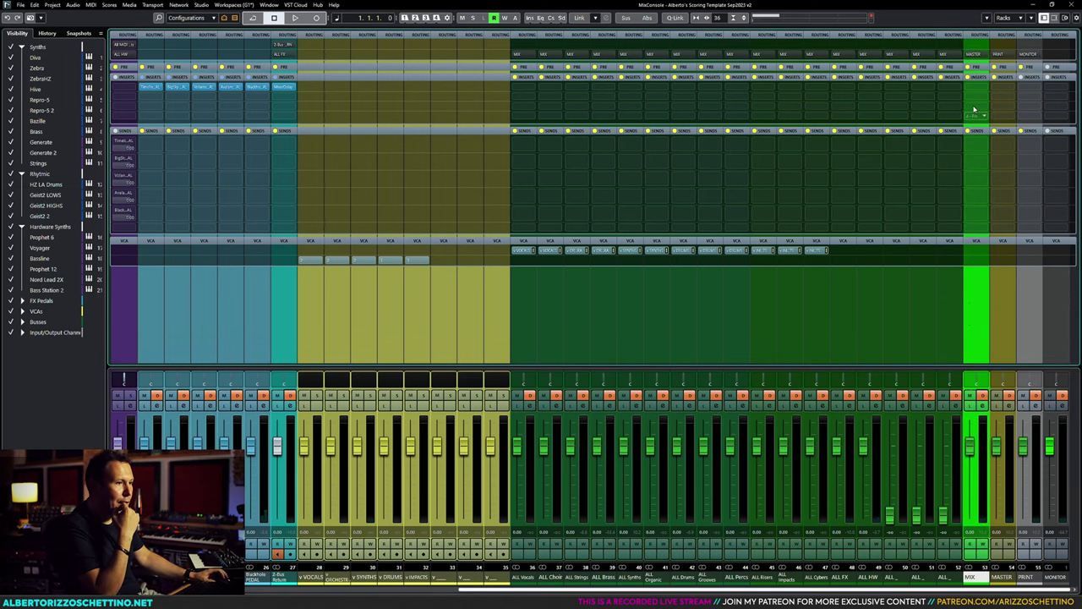
pyautogui.click(979, 78)
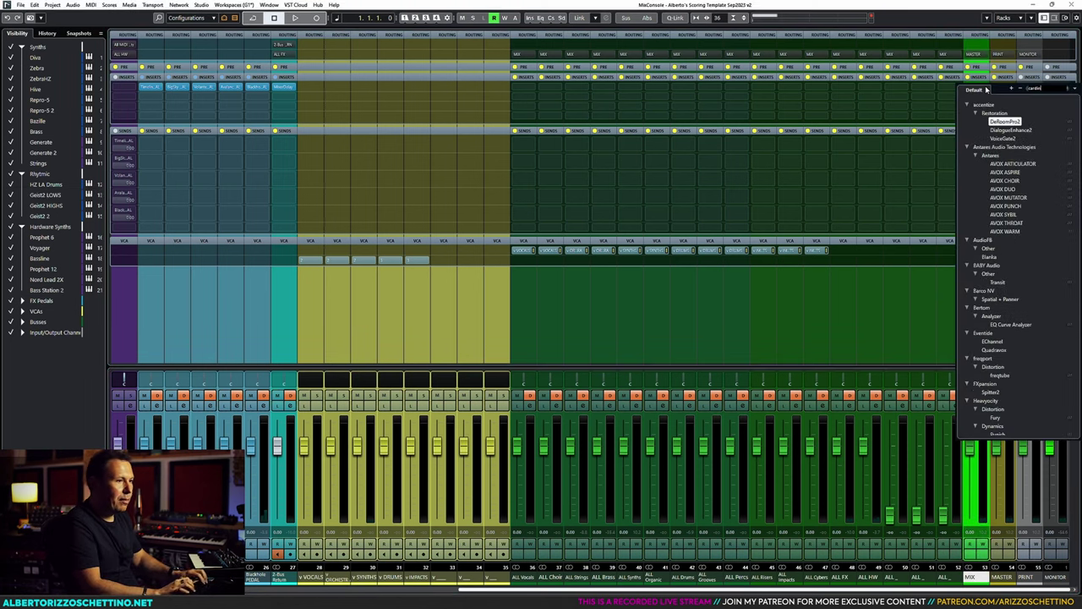
pyautogui.press('Escape')
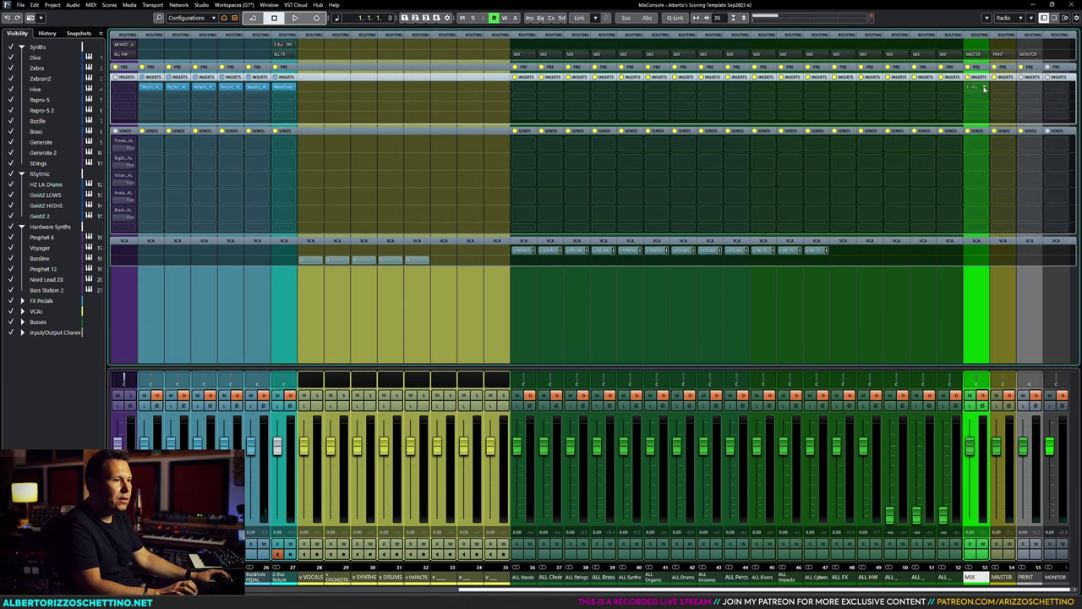
pyautogui.click(978, 90)
pyautogui.press('Escape')
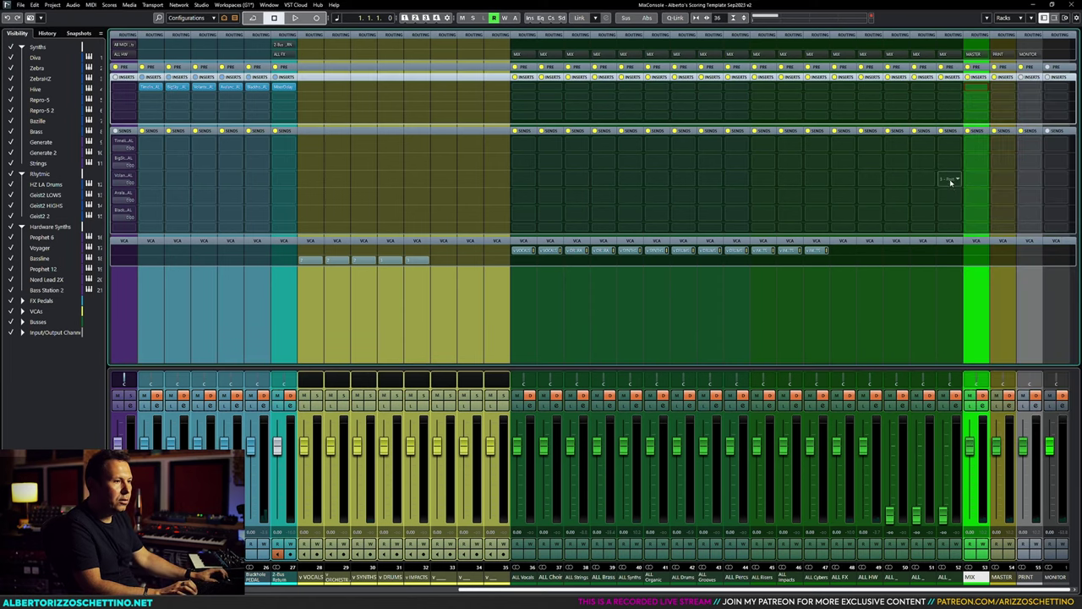
# Step: Search the plug-ins for "patch" and load Blue Cat's PatchWork into the MIX channel's first insert slot
pyautogui.click(985, 89)
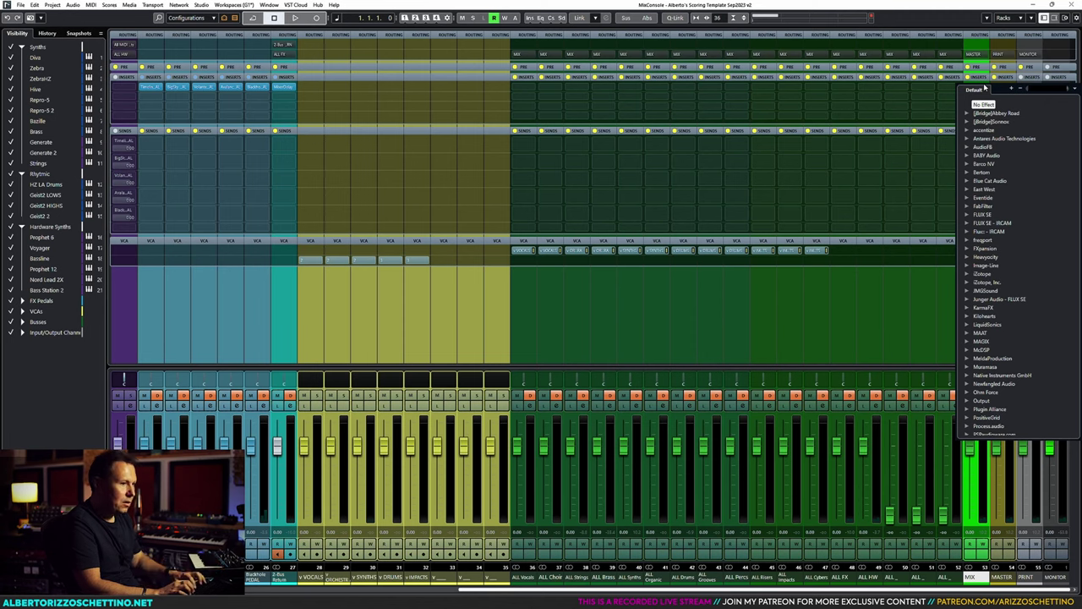
pyautogui.write('patch')
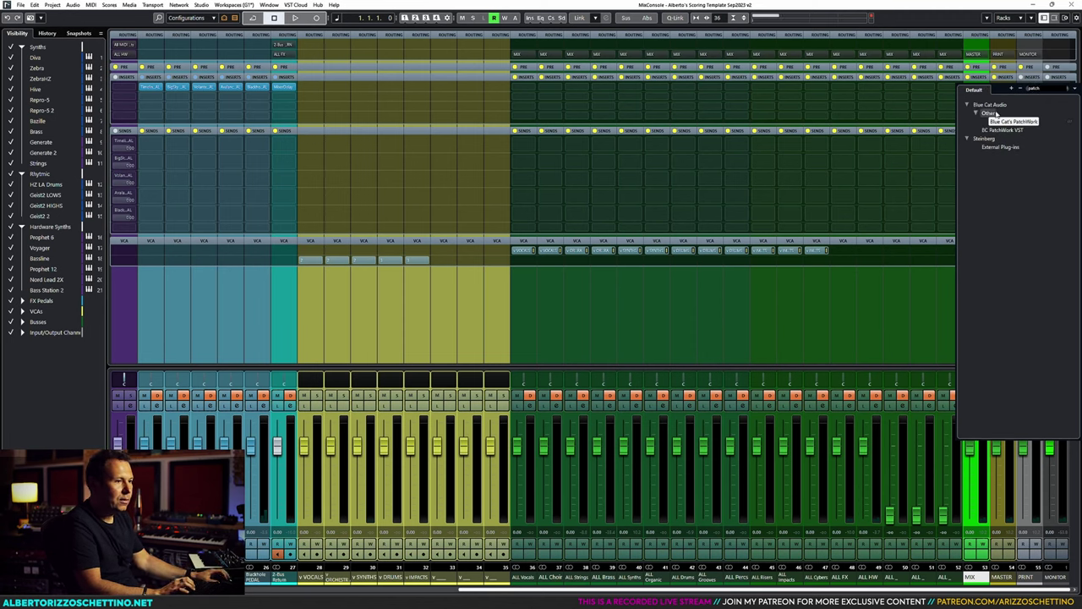
pyautogui.click(1007, 122)
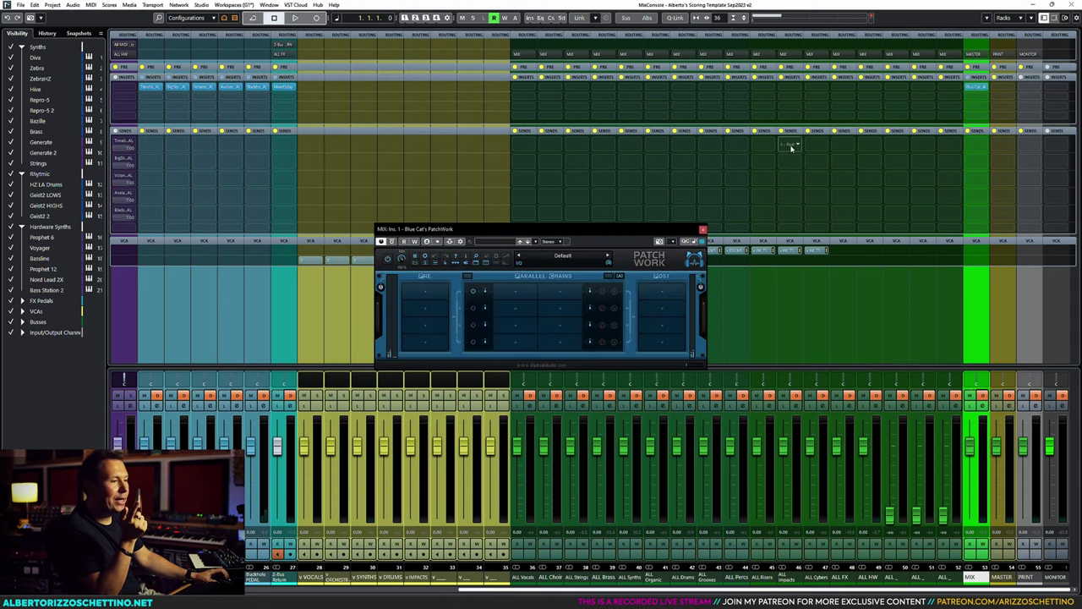
# Step: Reduce the PatchWork layout to a single plug-in slot with one row and one column
pyautogui.moveTo(666, 229); pyautogui.dragTo(867, 132)
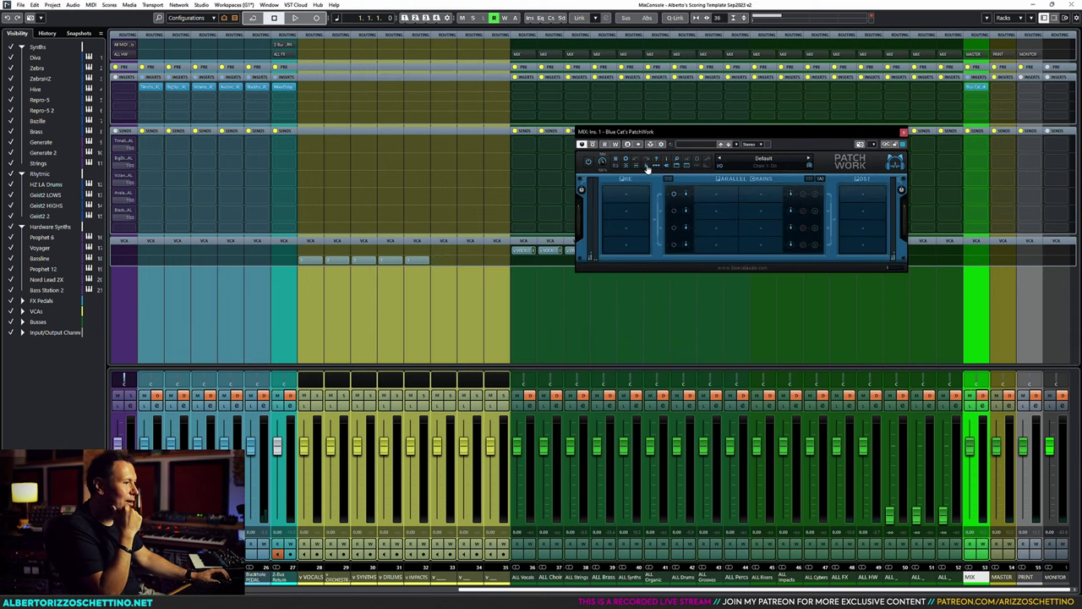
pyautogui.click(640, 167)
pyautogui.click(651, 179)
pyautogui.click(627, 166)
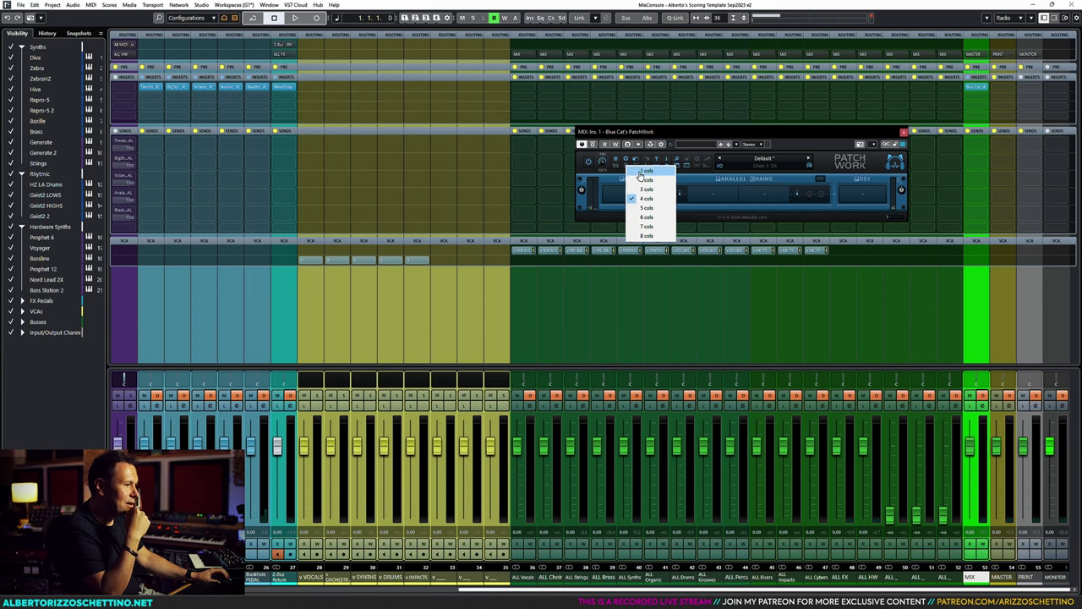
pyautogui.click(641, 178)
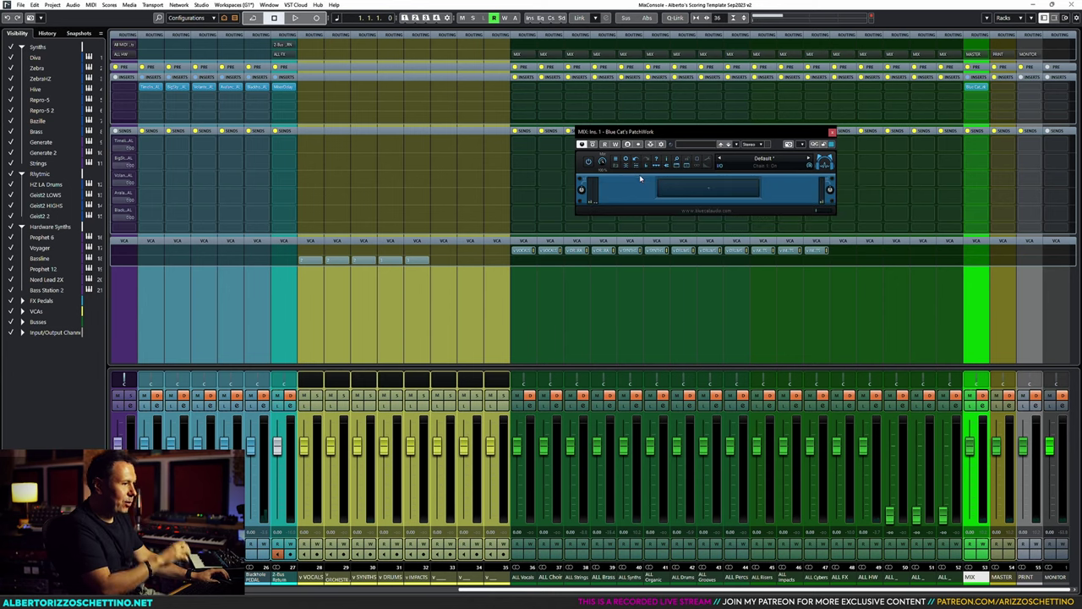
# Step: Load the CARDINALPRET VST3 from the VST3 Disabled > Acustica folder into the empty PatchWork slot
pyautogui.click(705, 190)
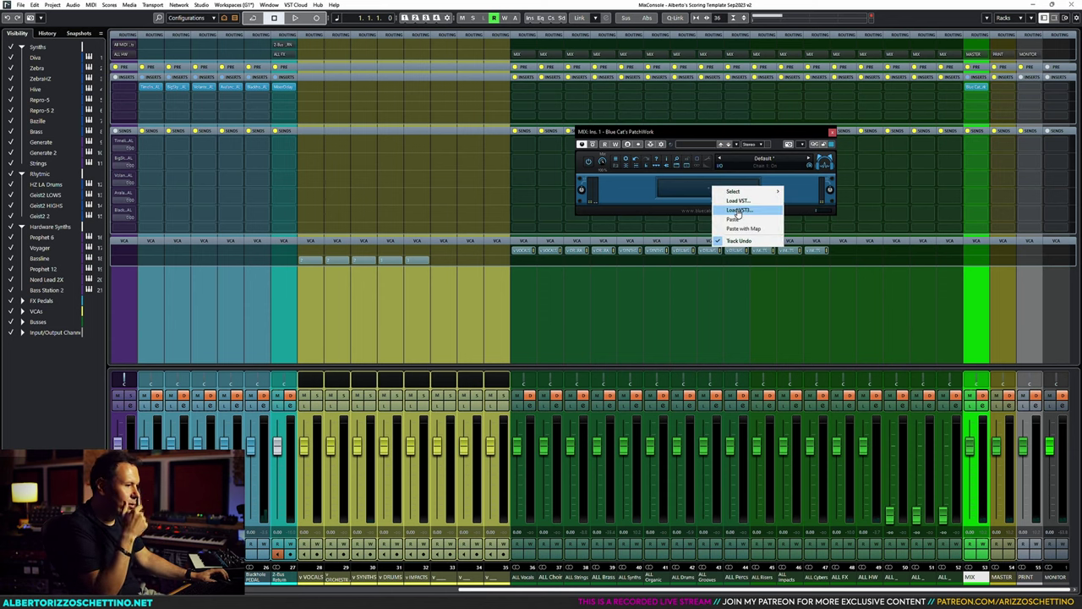
pyautogui.click(720, 210)
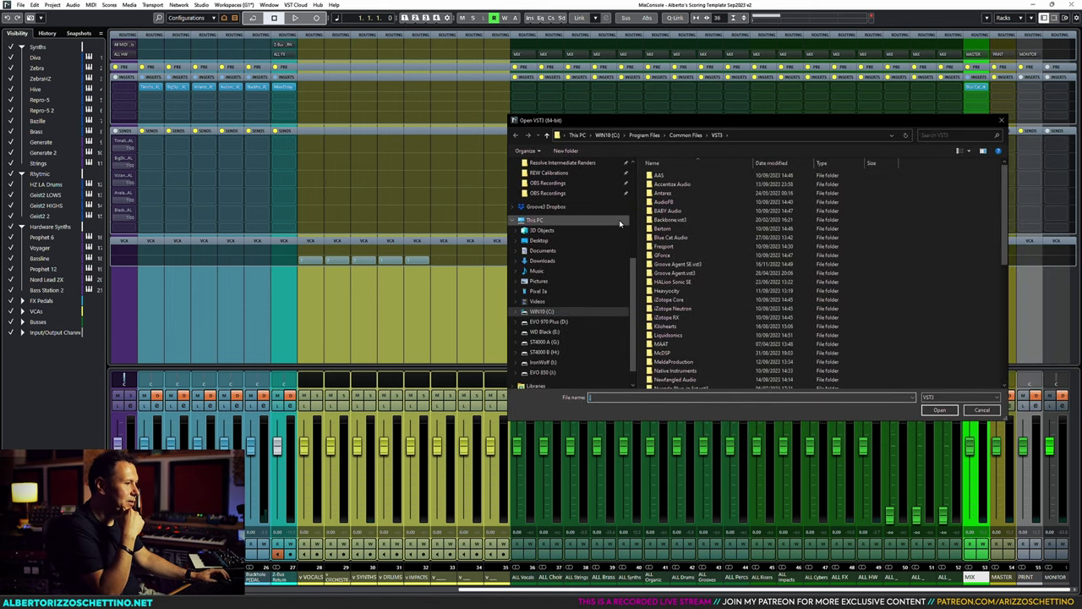
pyautogui.scroll(2, 550, 245)
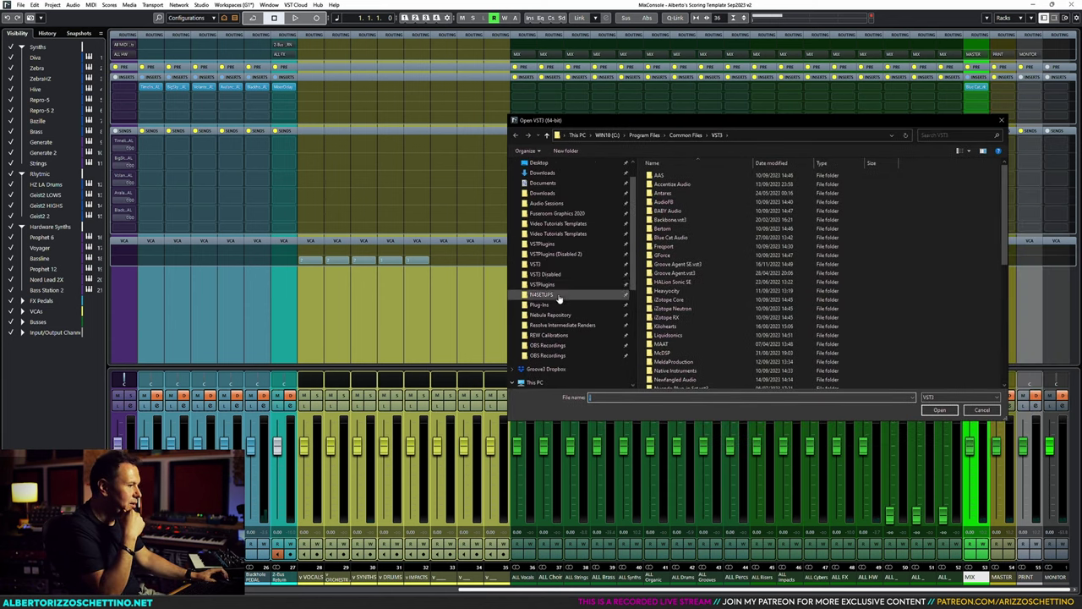
pyautogui.click(550, 274)
pyautogui.doubleClick(661, 175)
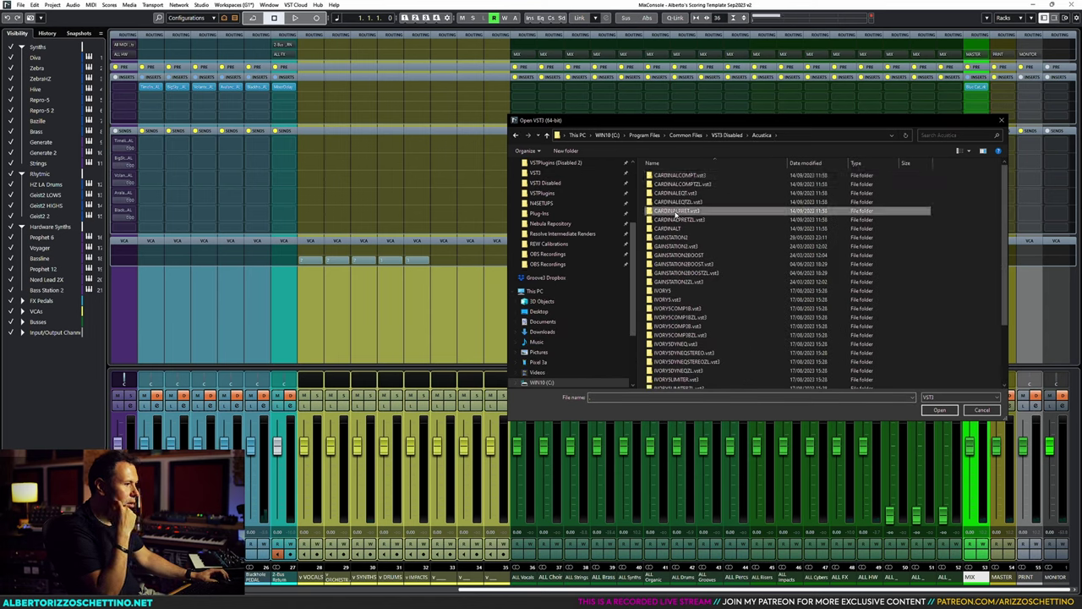
pyautogui.doubleClick(670, 211)
pyautogui.doubleClick(666, 177)
pyautogui.doubleClick(672, 177)
pyautogui.doubleClick(675, 176)
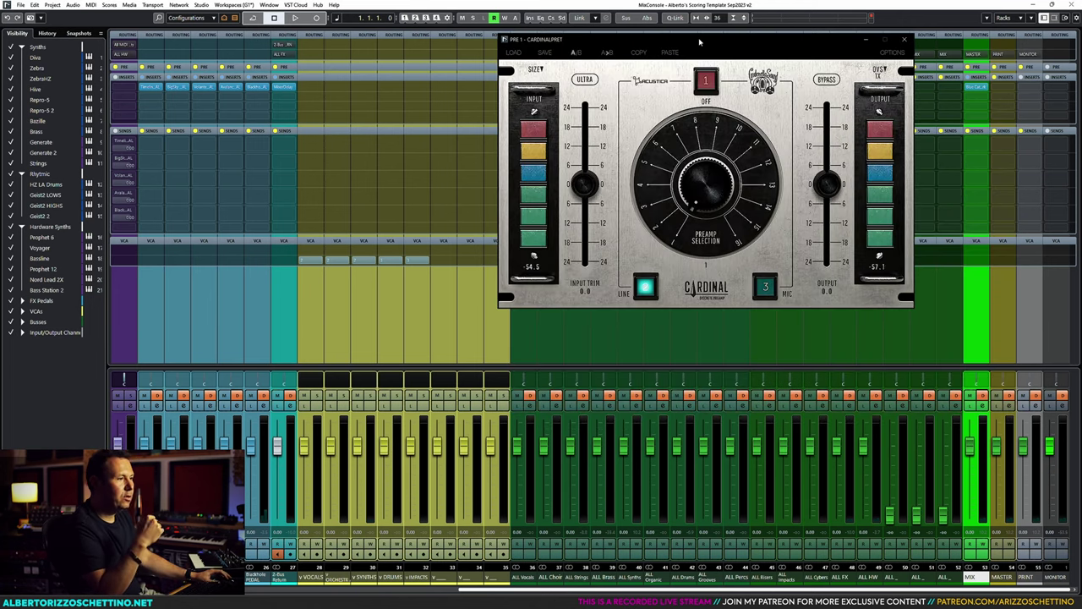
# Step: Arrange the PatchWork and CARDINALPRET windows side by side over the mixer
pyautogui.moveTo(699, 43); pyautogui.dragTo(744, 103)
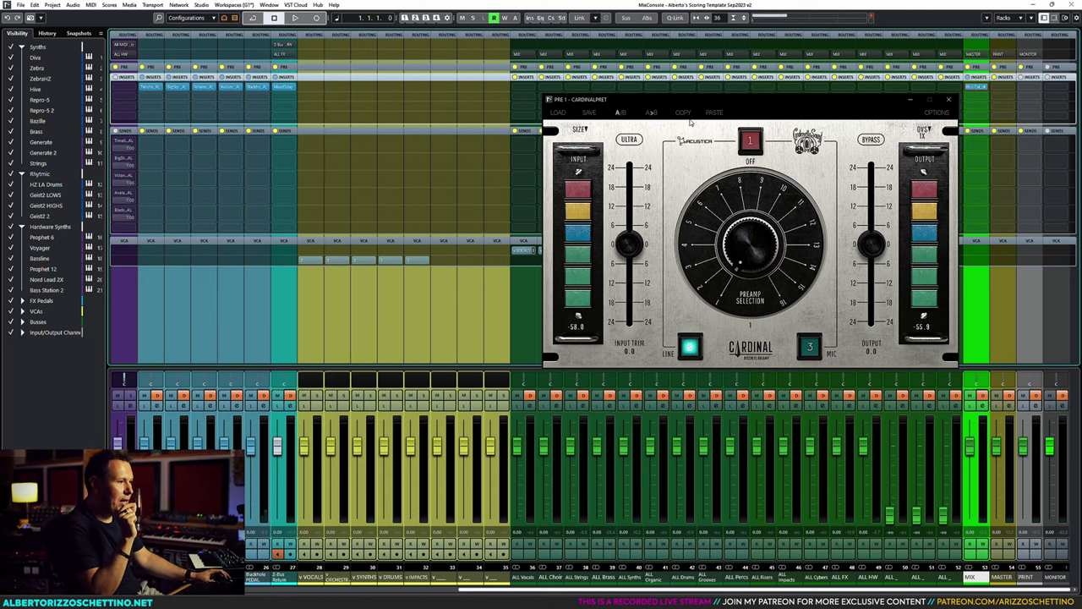
pyautogui.click(710, 103)
pyautogui.moveTo(713, 135); pyautogui.dragTo(350, 125)
pyautogui.moveTo(613, 193); pyautogui.dragTo(607, 95)
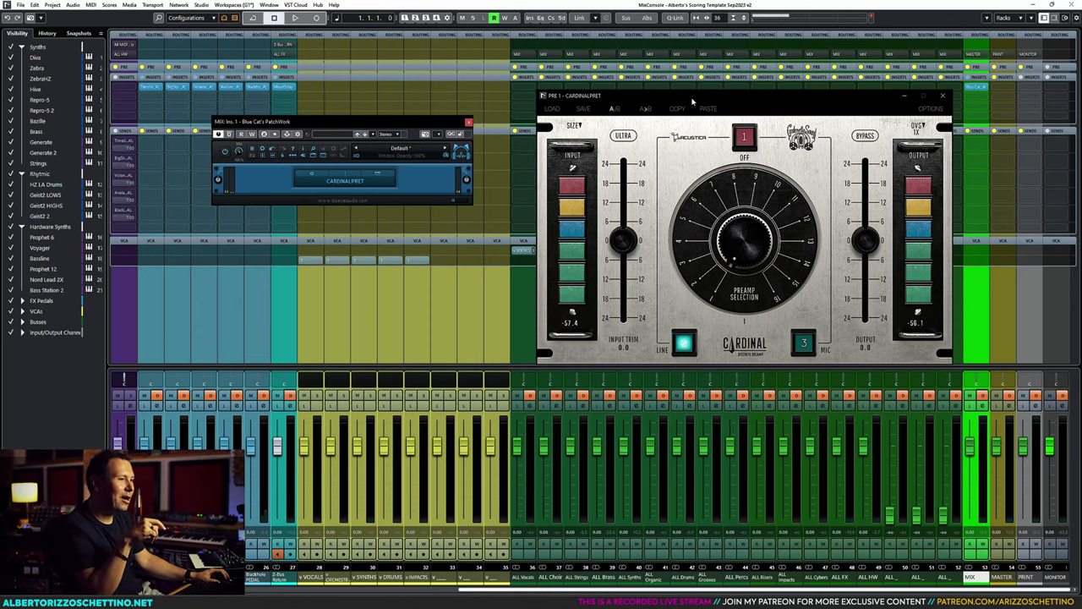
pyautogui.moveTo(691, 100); pyautogui.dragTo(697, 99)
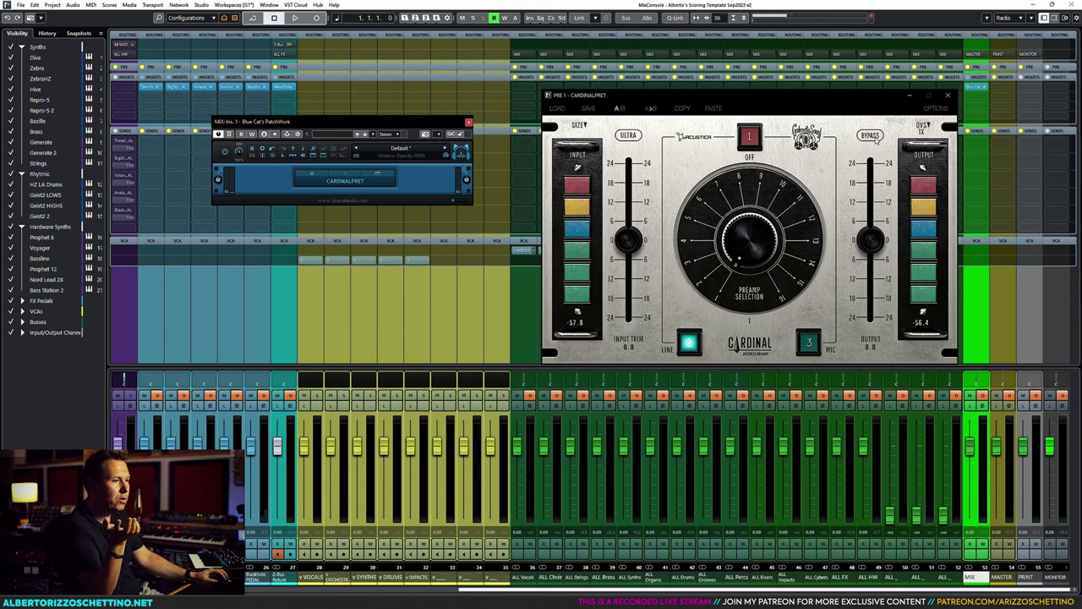
# Step: Try raising the CARDINALPRET output to 5.7, and reset it to 0.0
pyautogui.moveTo(872, 239)
pyautogui.mouseDown()
pyautogui.moveTo(872, 206)
pyautogui.moveTo(872, 222)
pyautogui.mouseUp()
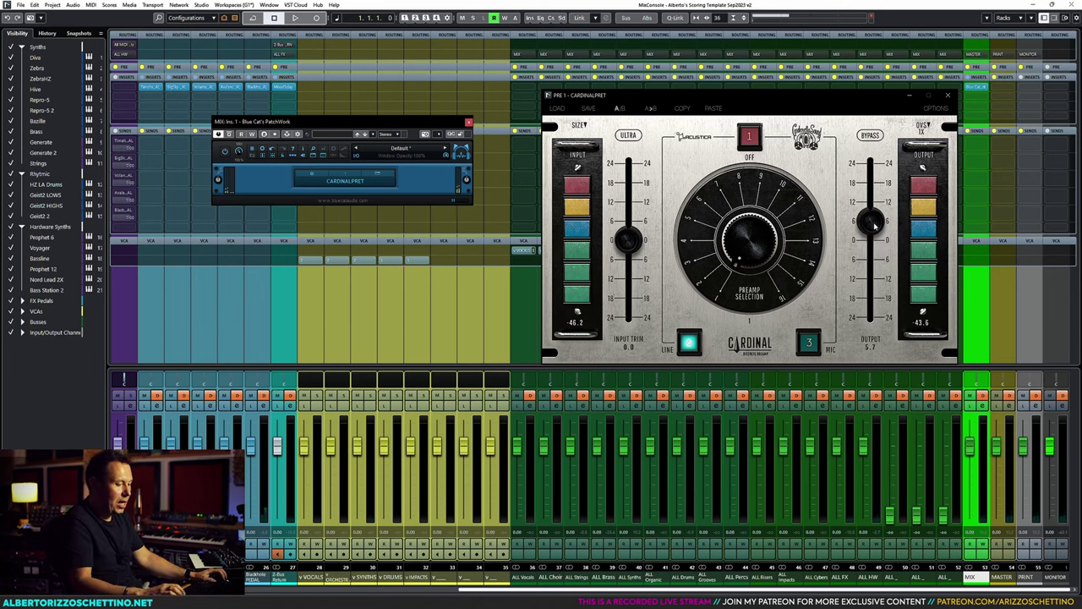
pyautogui.doubleClick(874, 224)
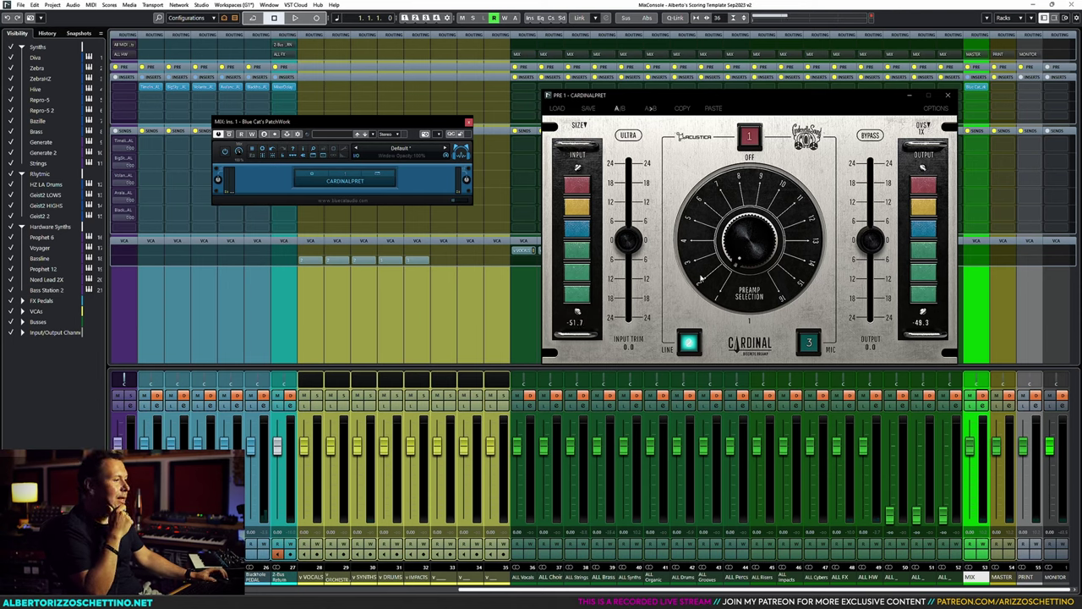
# Step: Turn on CARDINALPRET's ULTRA mode and try the MIC input before returning to LINE
pyautogui.click(628, 137)
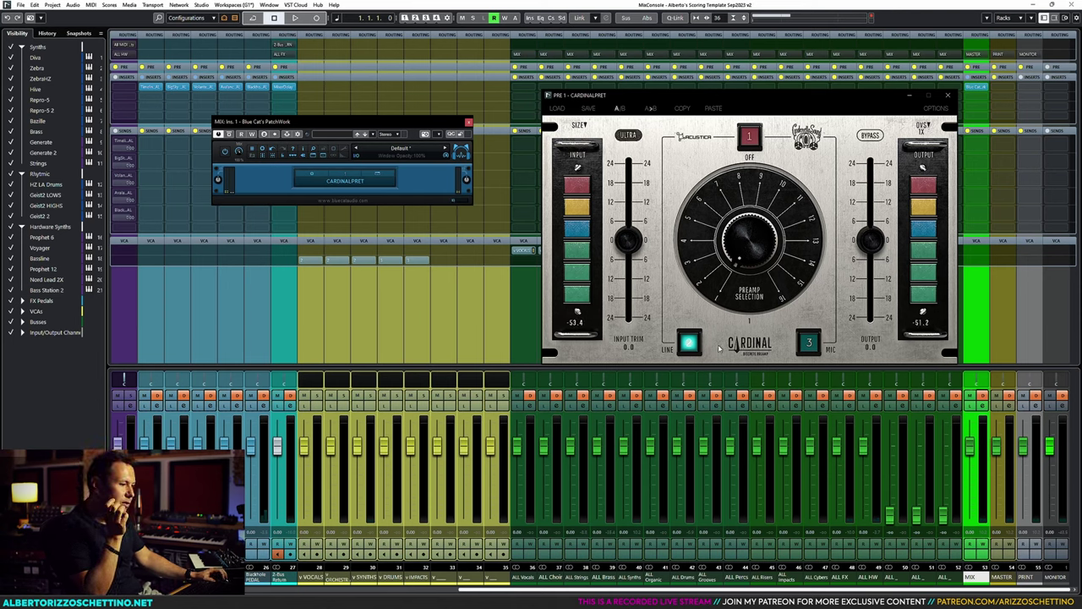
pyautogui.click(689, 344)
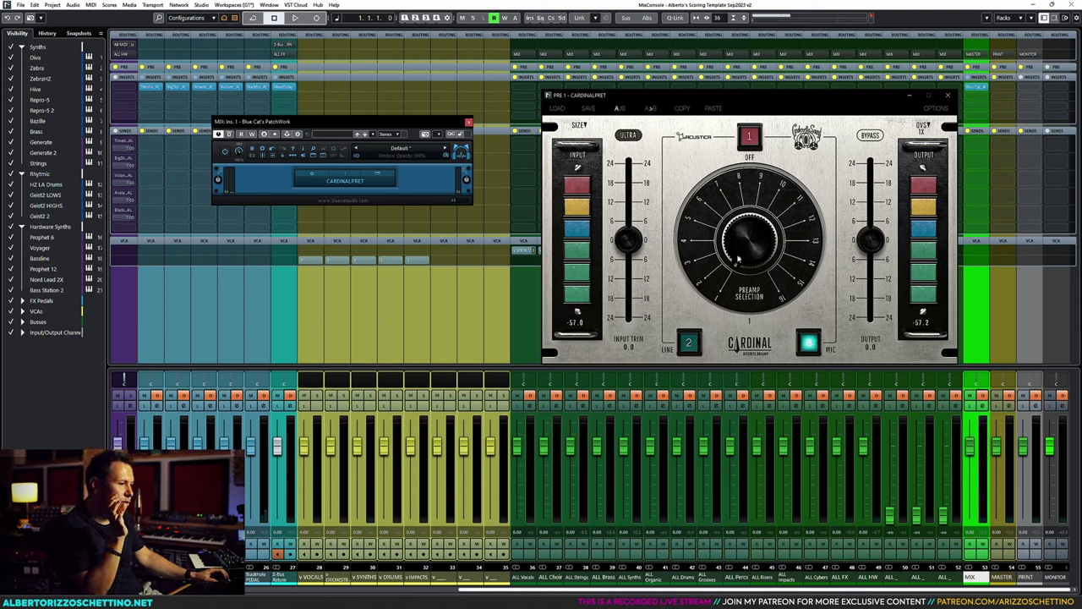
pyautogui.click(689, 342)
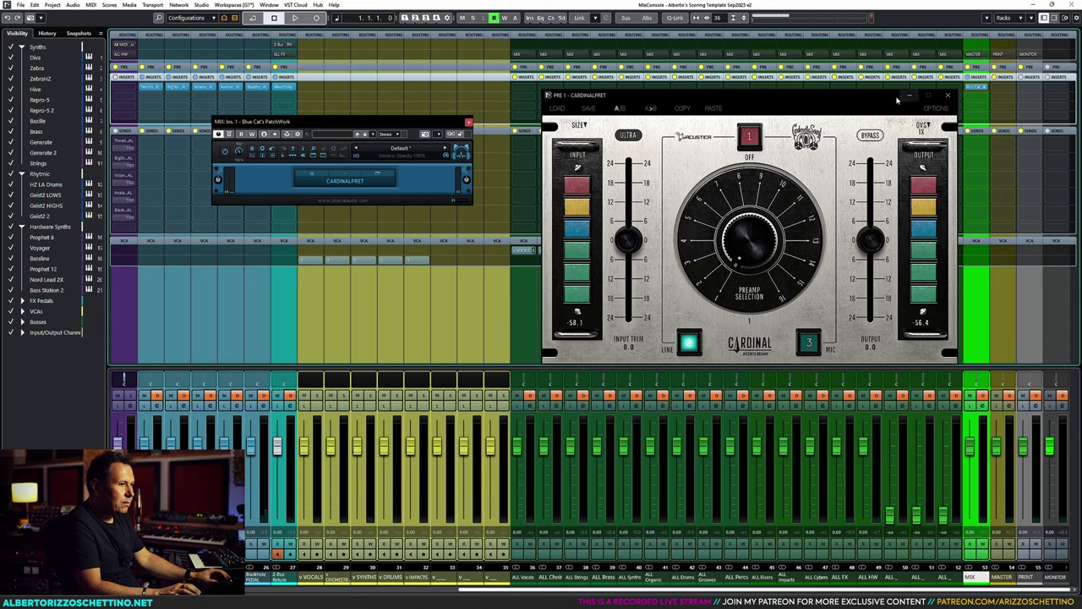
# Step: Return to the project window, turn on cycle mode and start looped playback of the project
pyautogui.moveTo(904, 95); pyautogui.dragTo(894, 66)
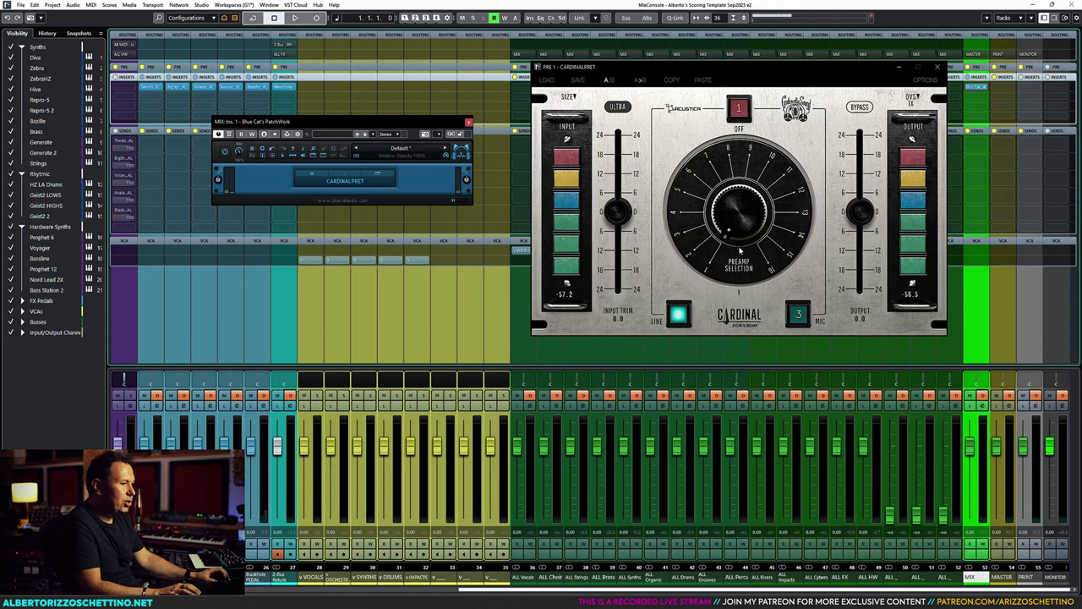
pyautogui.press('F3')
pyautogui.press('F3')
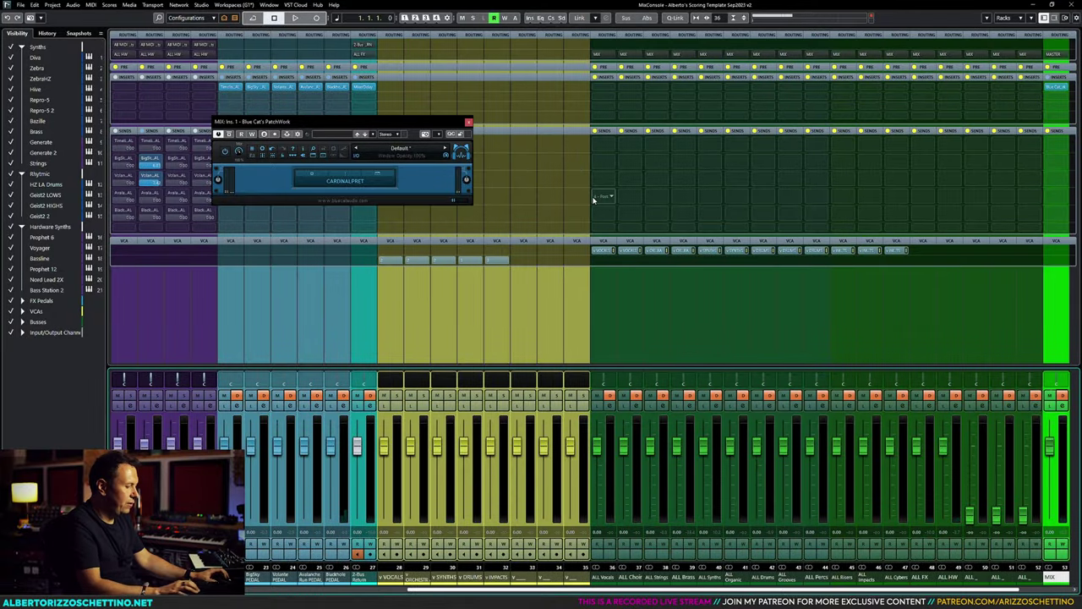
pyautogui.press('F3')
pyautogui.press('KP_Divide')
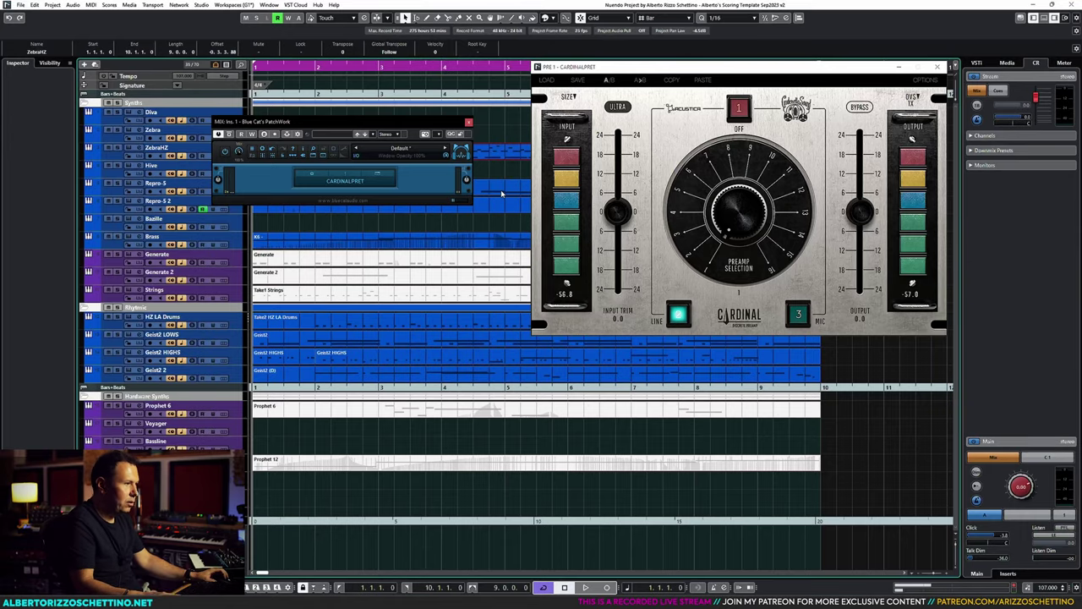
pyautogui.press('F3')
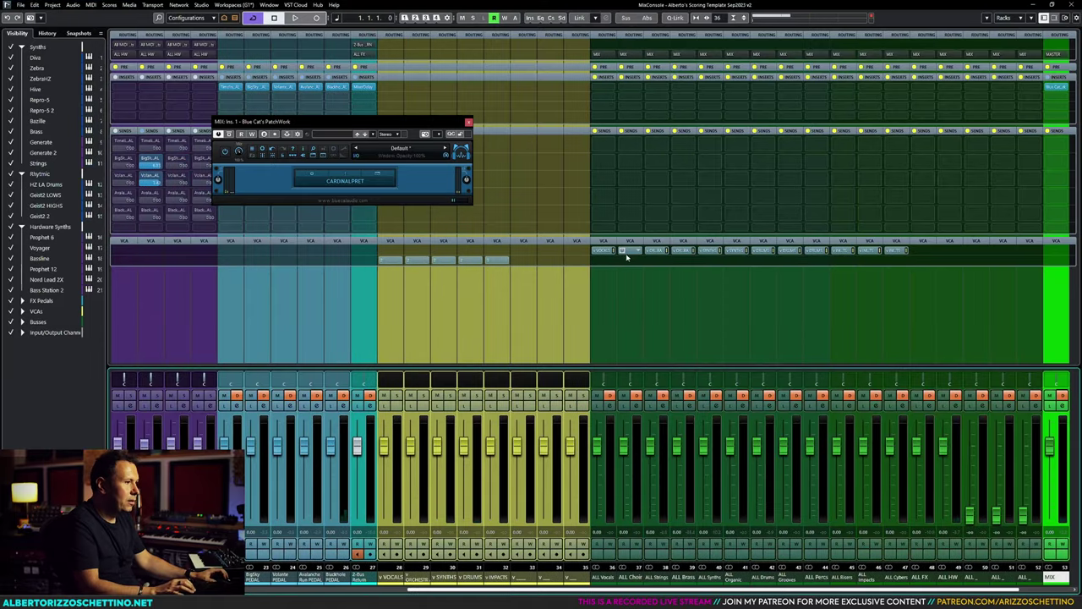
pyautogui.press('F3')
pyautogui.press('space')
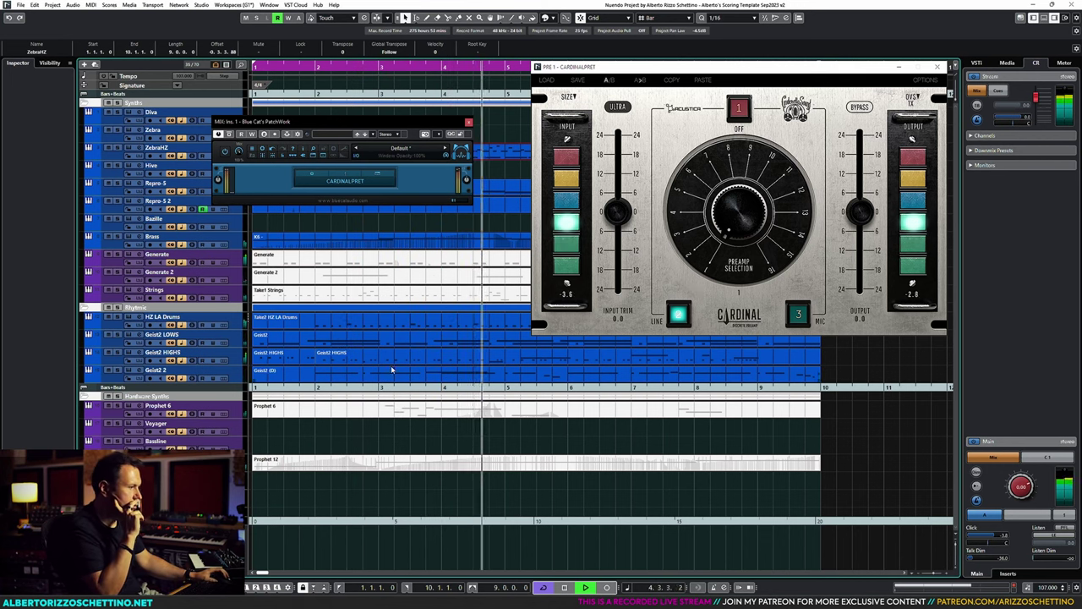
# Step: Select the Geist2 HIGHS track while the project plays
pyautogui.click(233, 325)
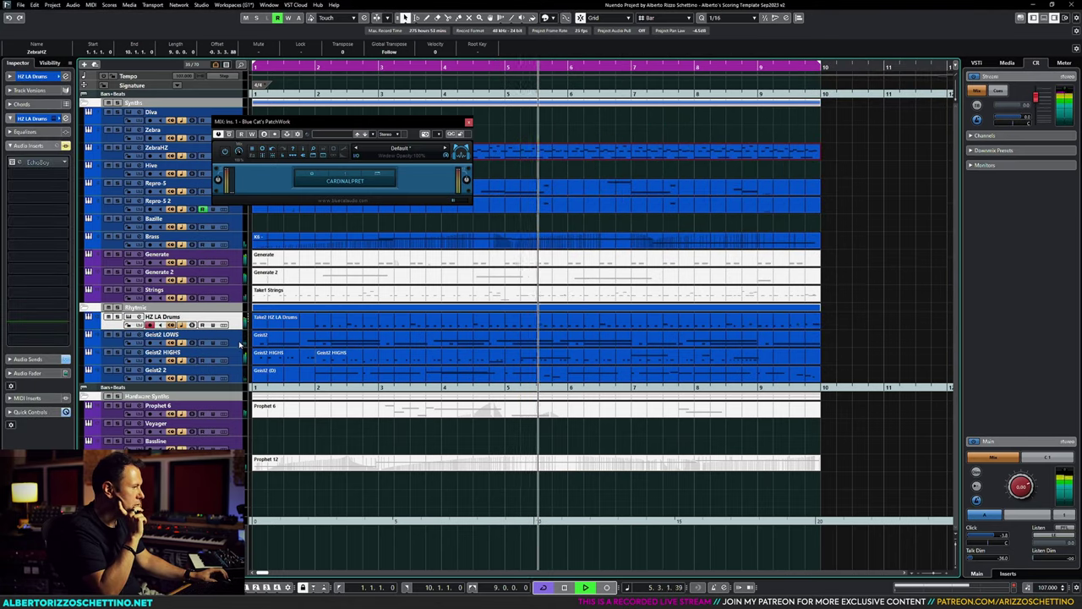
pyautogui.click(238, 355)
pyautogui.click(240, 330)
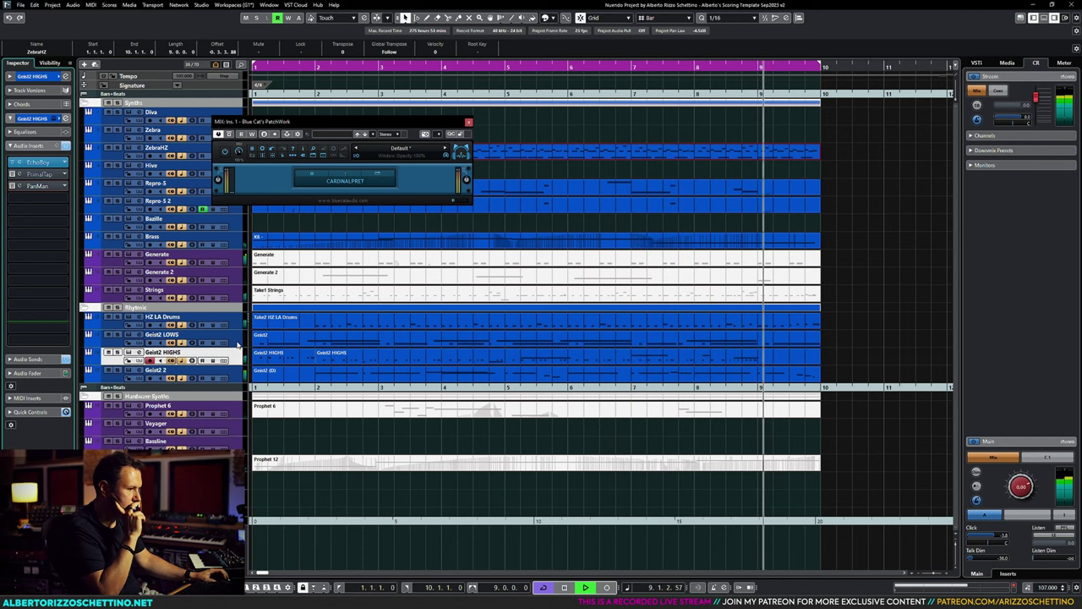
# Step: Bring back the CARDINALPRET window and set its preamp selection to 2
pyautogui.click(453, 199)
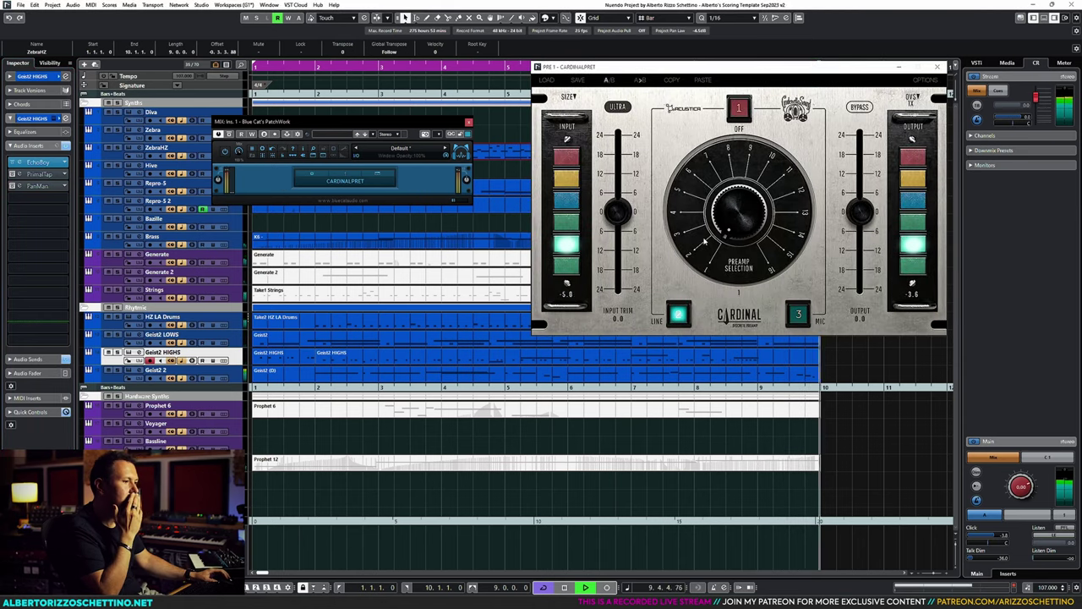
pyautogui.click(739, 224)
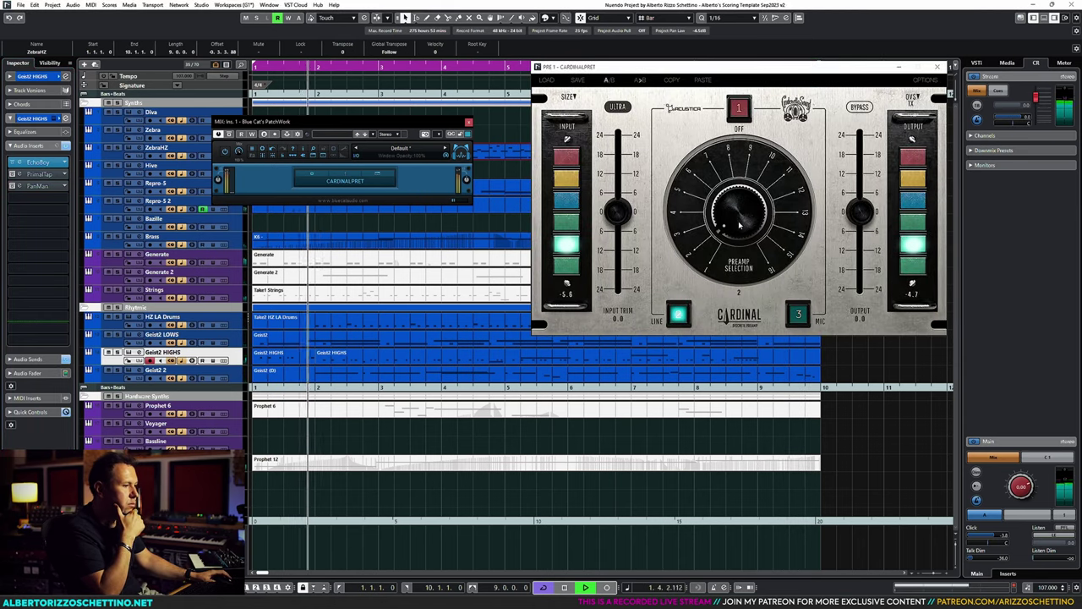
# Step: Set CARDINALPRET's preamp selection to 3 and its input trim to 7.8, and compare the sound over restarted playback
pyautogui.click(739, 224)
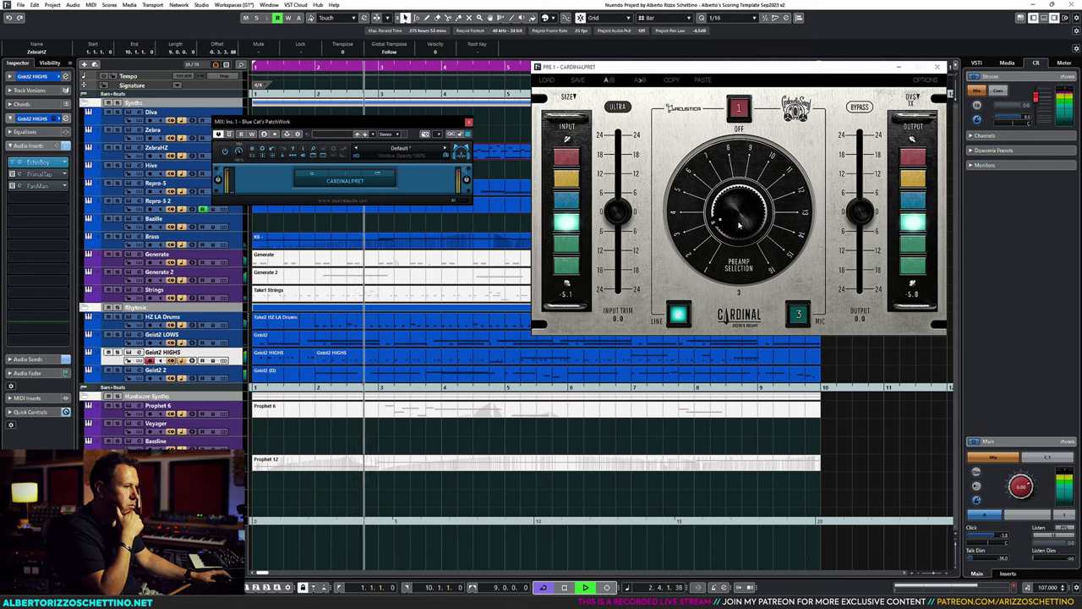
pyautogui.moveTo(619, 212); pyautogui.dragTo(630, 191)
pyautogui.press('space')
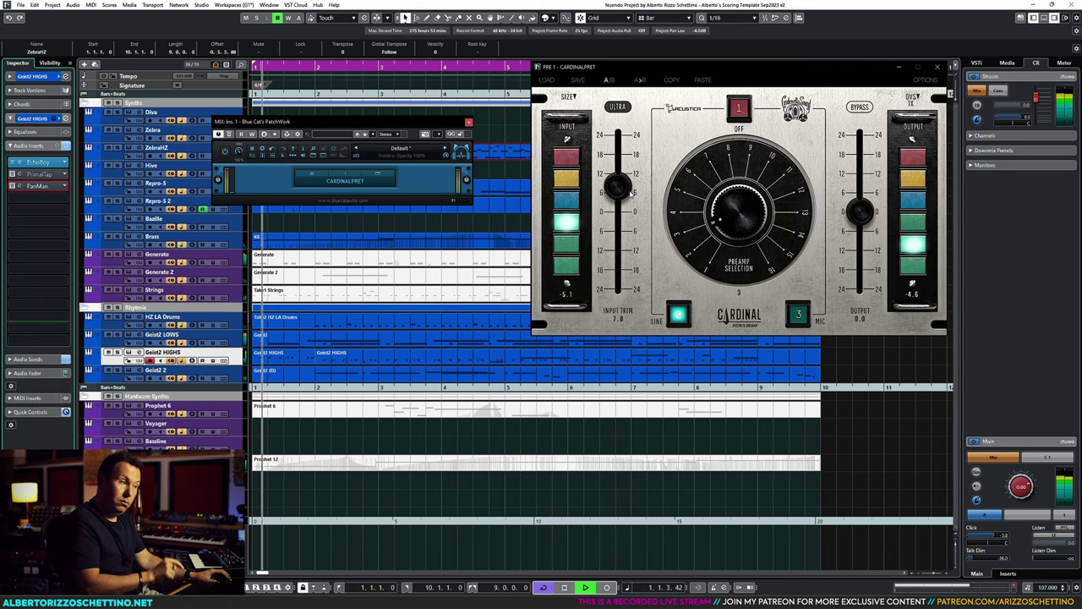
pyautogui.press('space')
pyautogui.press('space')
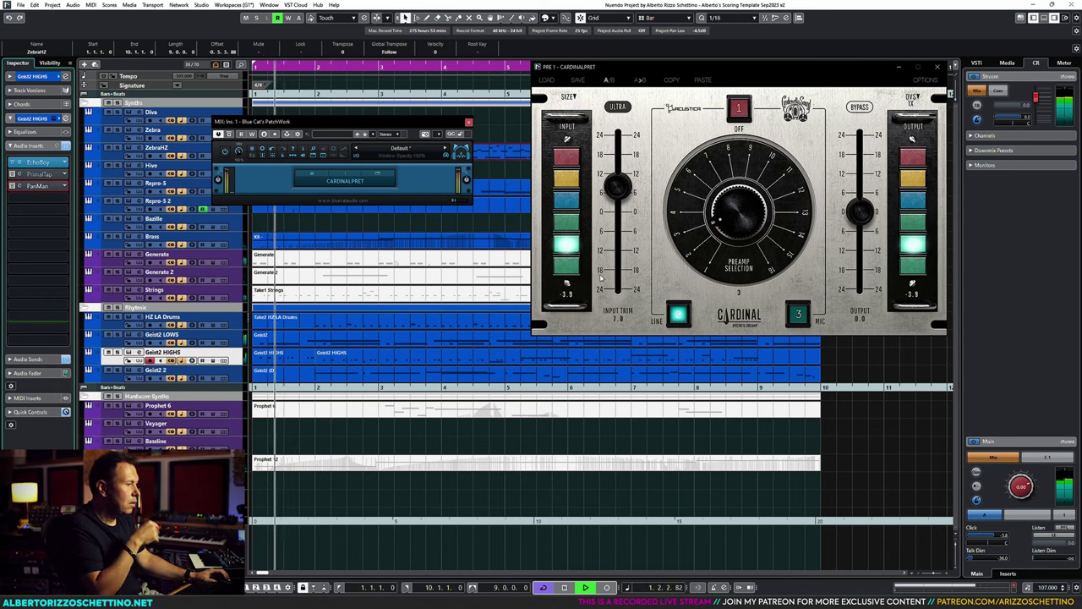
pyautogui.click(576, 260)
pyautogui.press('space')
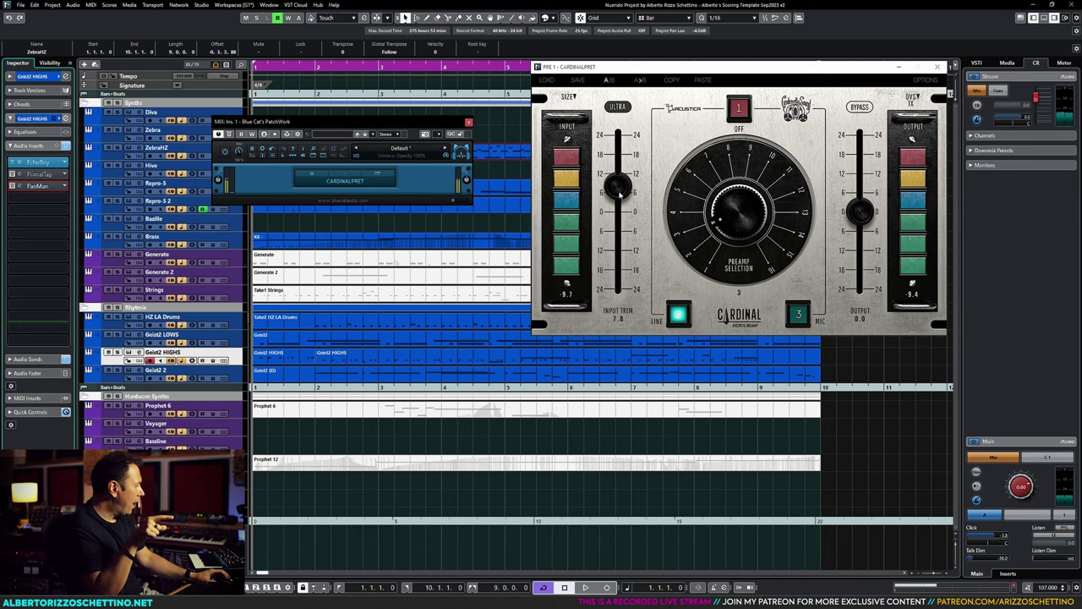
# Step: Lower CARDINALPRET's input trim to 3.3, set the preamp selection to 1, and close both plug-in windows
pyautogui.moveTo(619, 192); pyautogui.dragTo(639, 229)
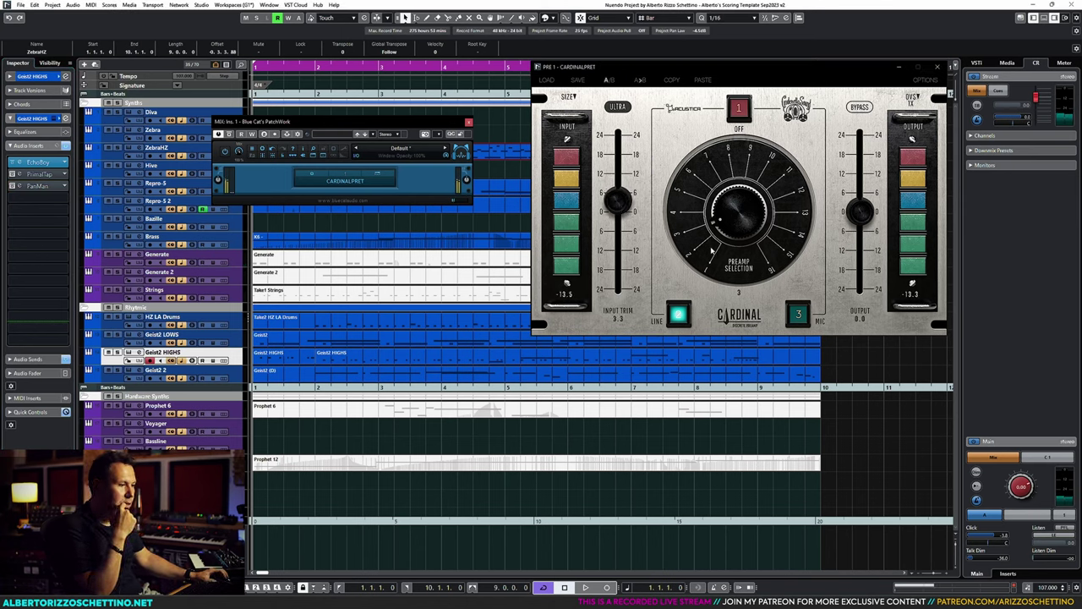
pyautogui.moveTo(713, 254); pyautogui.dragTo(709, 220)
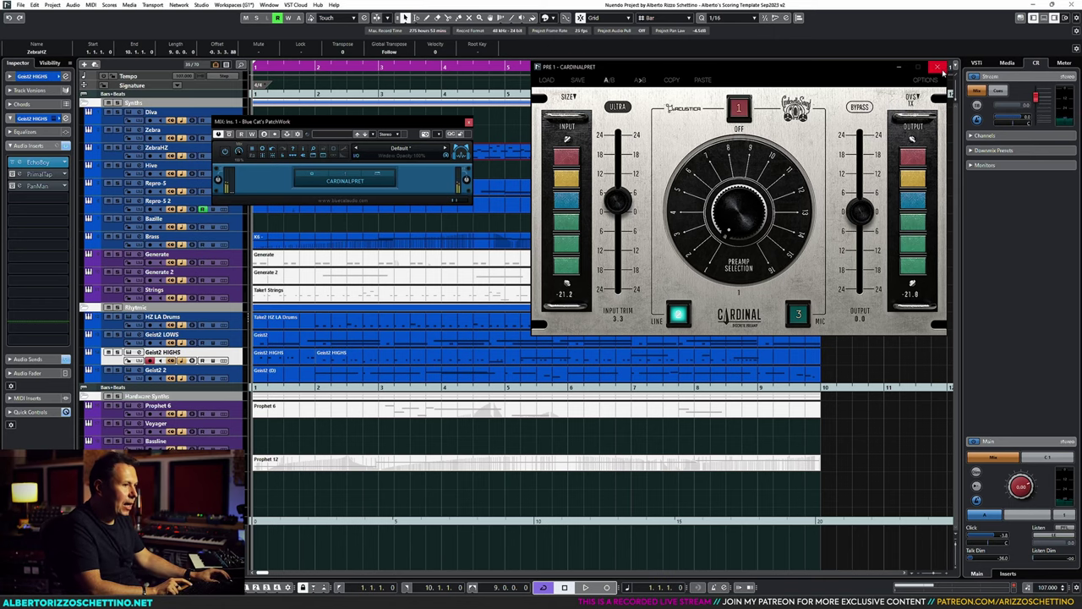
pyautogui.click(937, 66)
pyautogui.click(469, 123)
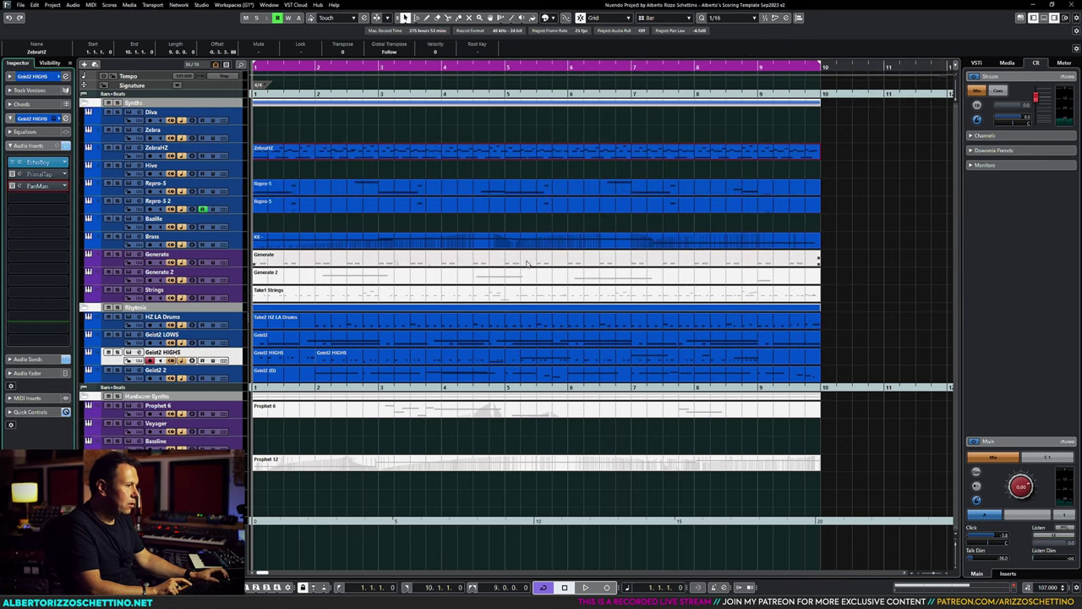
# Step: Show the MixConsole and select the HZ LA Drums channel
pyautogui.press('F3')
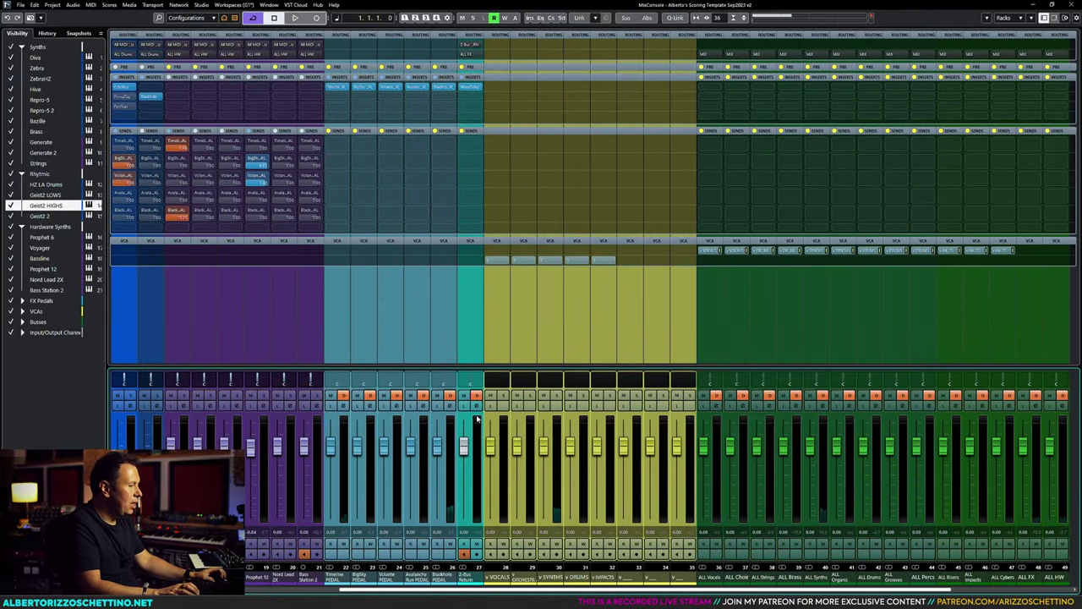
pyautogui.hscroll(5, 478, 418)
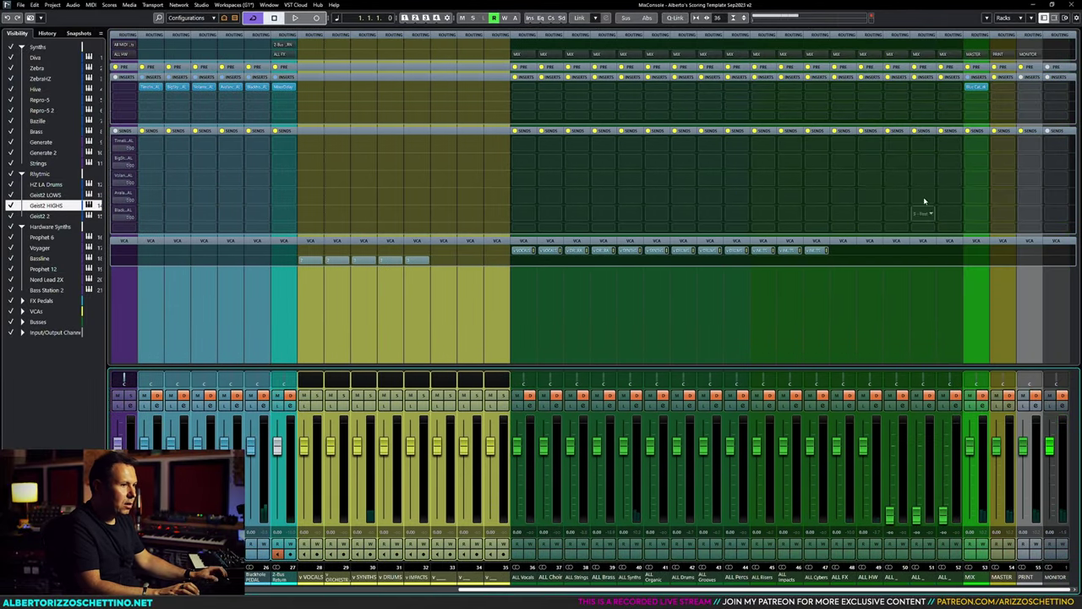
pyautogui.moveTo(977, 89)
pyautogui.mouseDown()
pyautogui.moveTo(749, 234)
pyautogui.moveTo(109, 177)
pyautogui.moveTo(126, 275)
pyautogui.moveTo(306, 179)
pyautogui.moveTo(822, 121)
pyautogui.moveTo(989, 89)
pyautogui.moveTo(976, 89)
pyautogui.mouseUp()
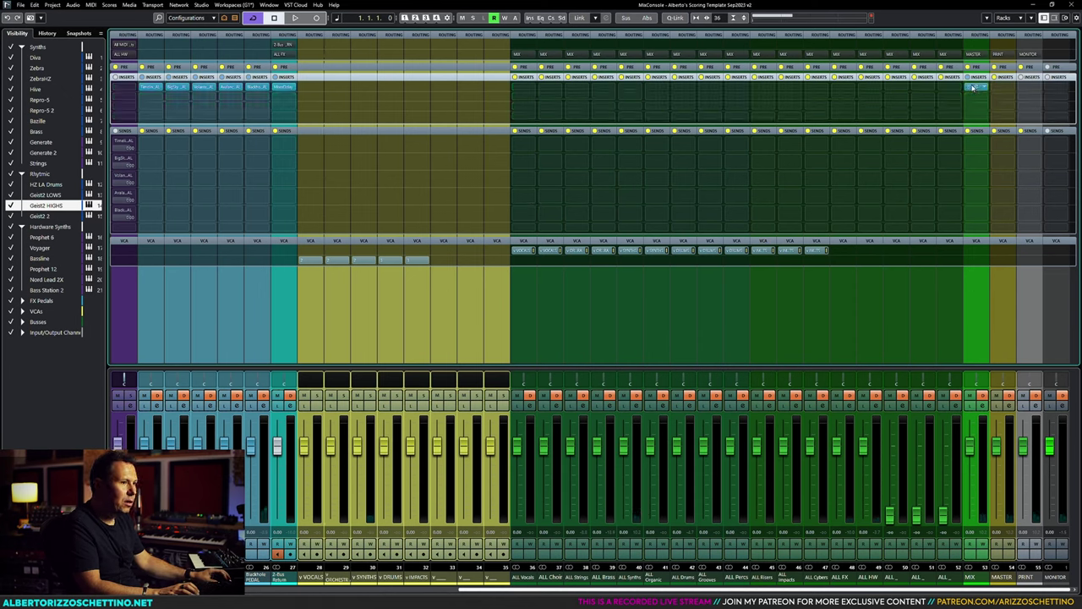
pyautogui.hscroll(-10, 809, 534)
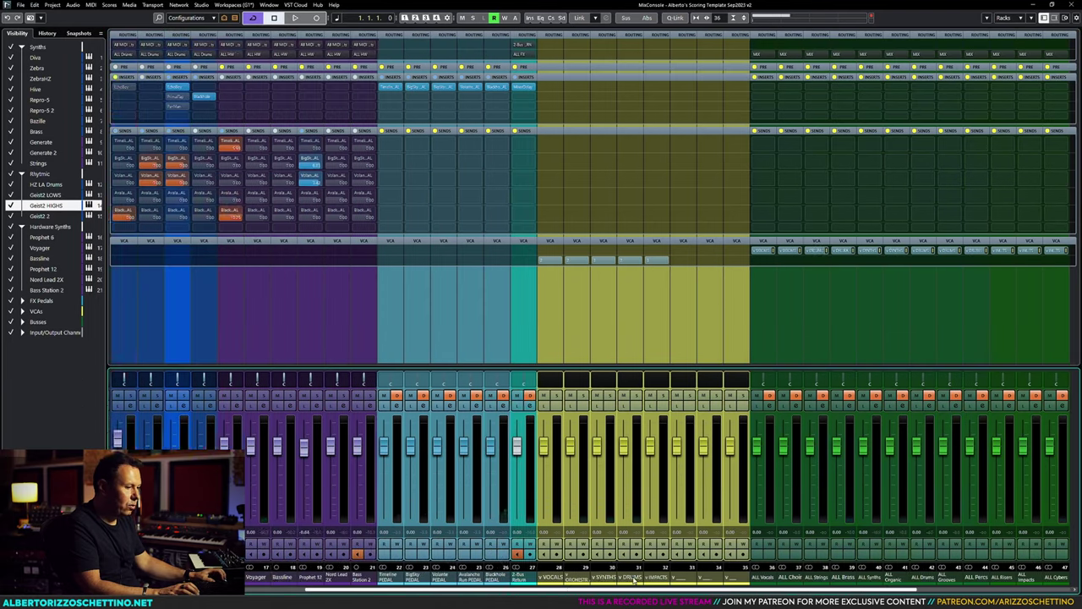
pyautogui.click(465, 571)
pyautogui.click(294, 328)
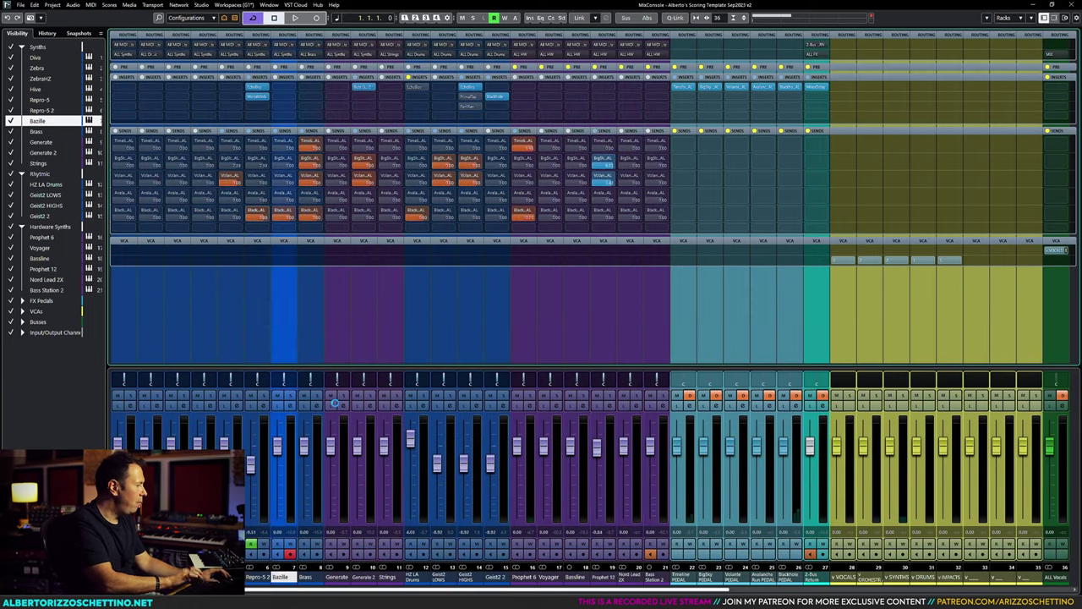
pyautogui.click(383, 341)
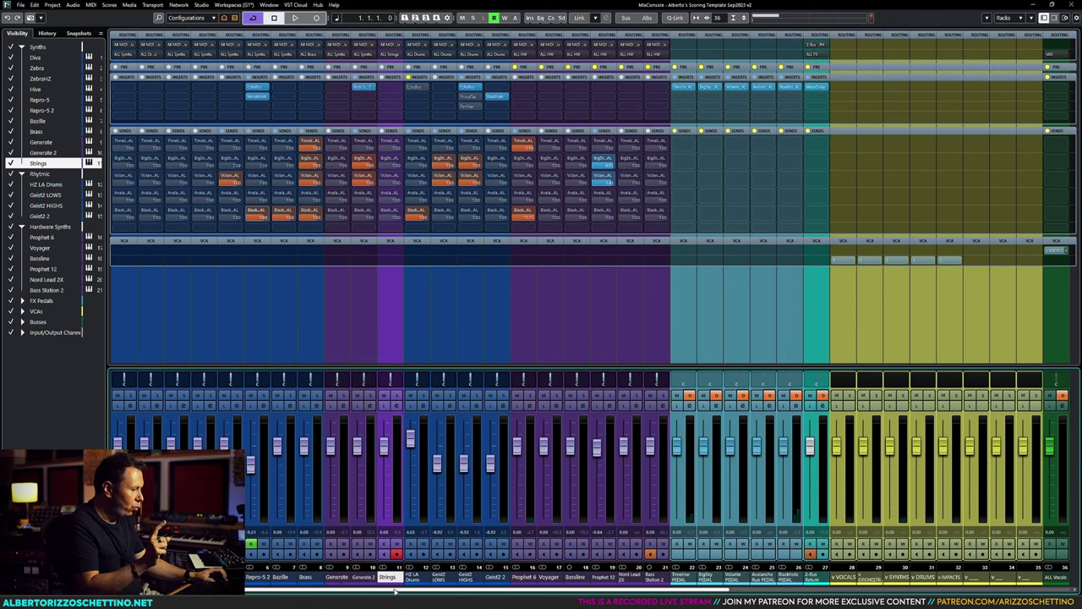
pyautogui.click(416, 316)
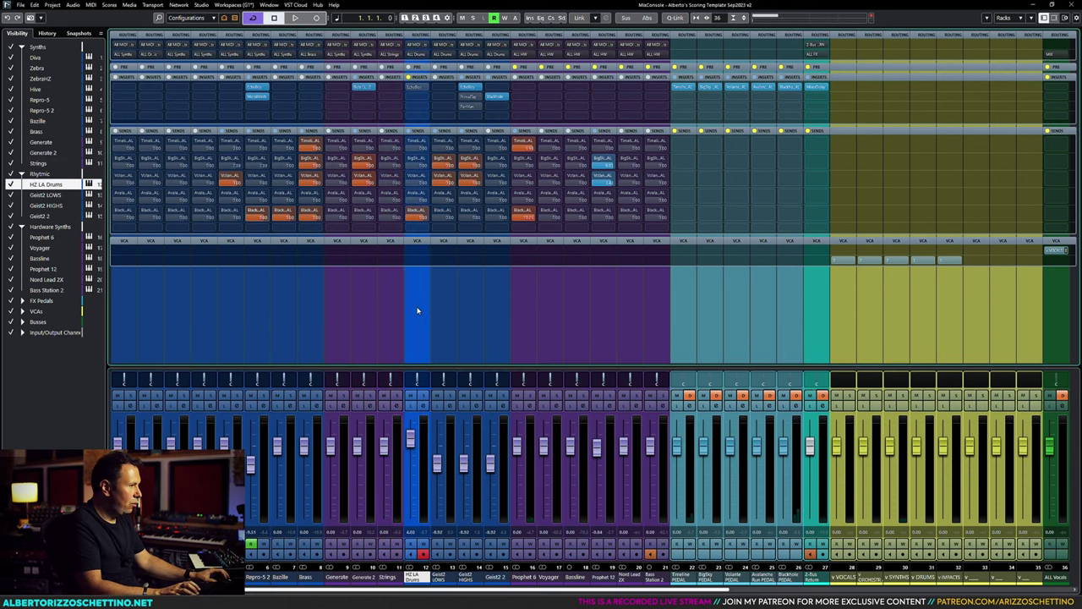
# Step: Listen briefly to HZ LA Drums in solo and remove the plug-in from its first insert slot
pyautogui.click(416, 96)
pyautogui.press('Escape')
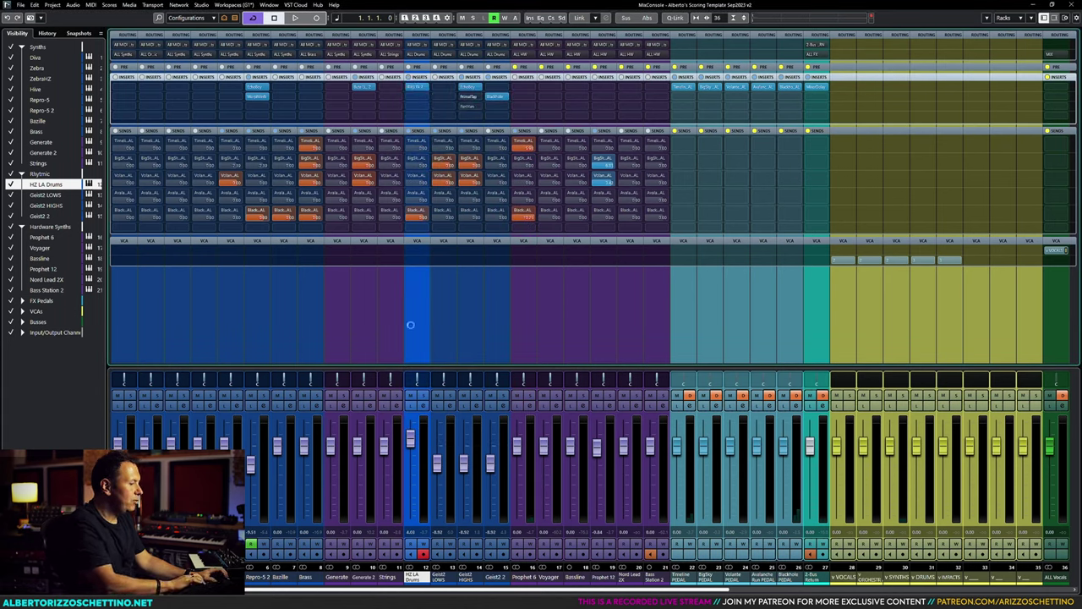
pyautogui.click(422, 395)
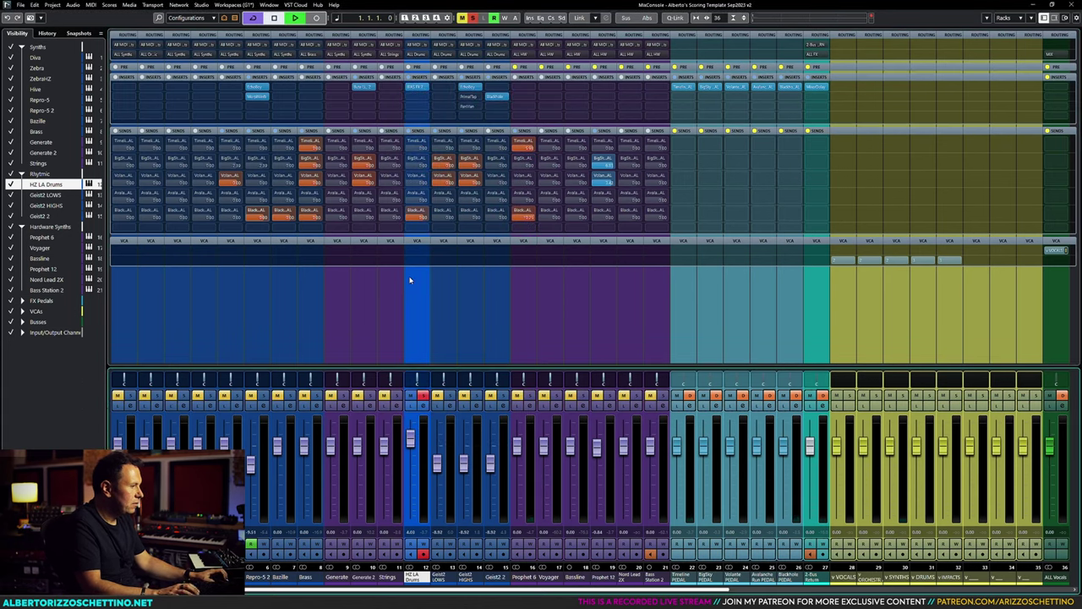
pyautogui.click(419, 88)
pyautogui.click(423, 87)
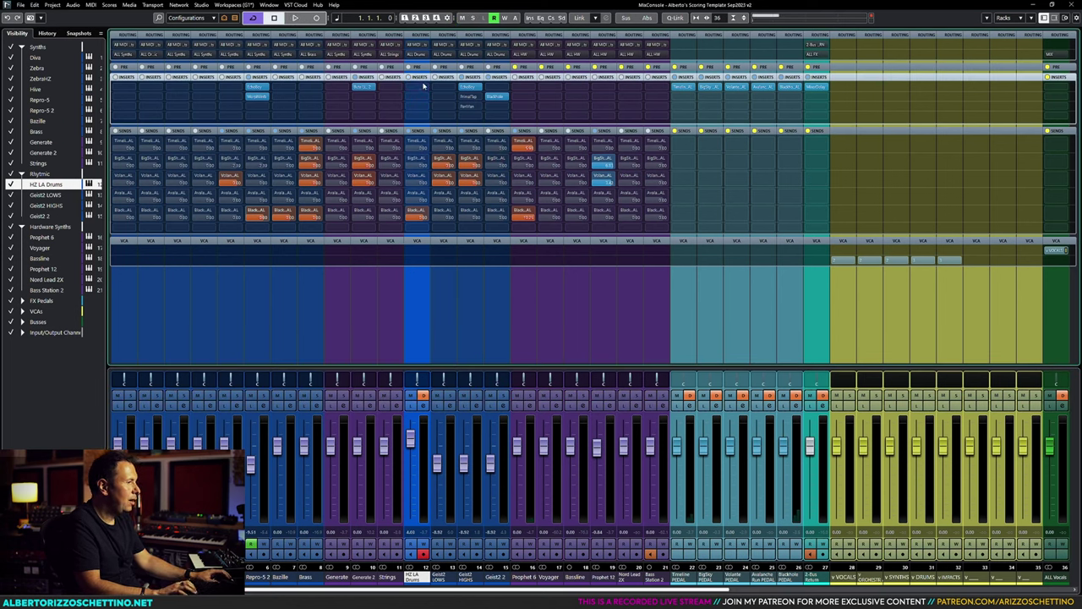
# Step: Insert Blue Cat's PatchWork in the first insert slot of HZ LA Drums
pyautogui.click(423, 88)
pyautogui.write('comp')
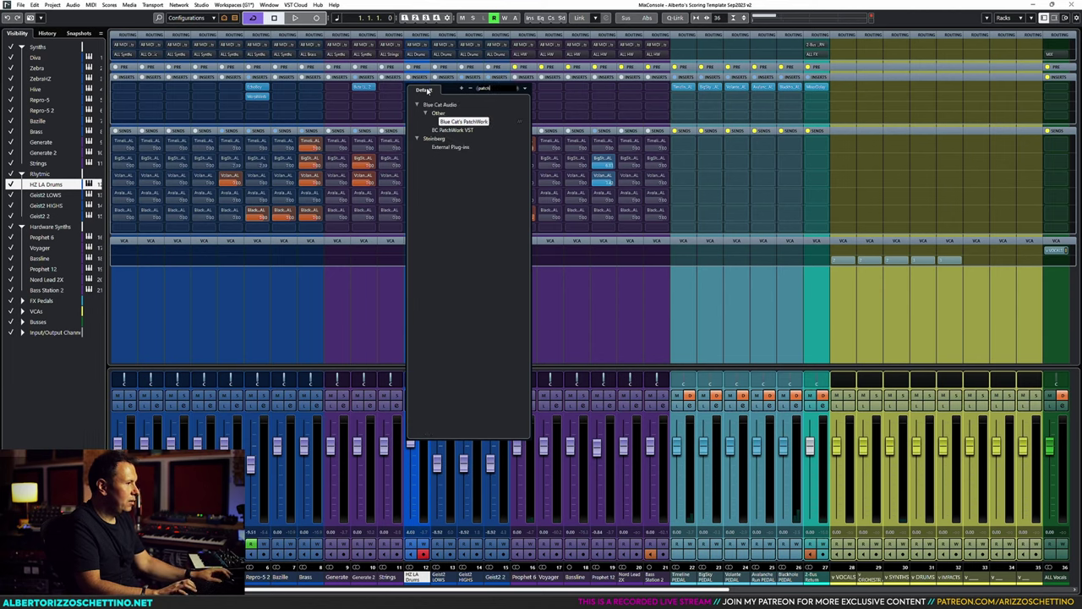
pyautogui.press('Return')
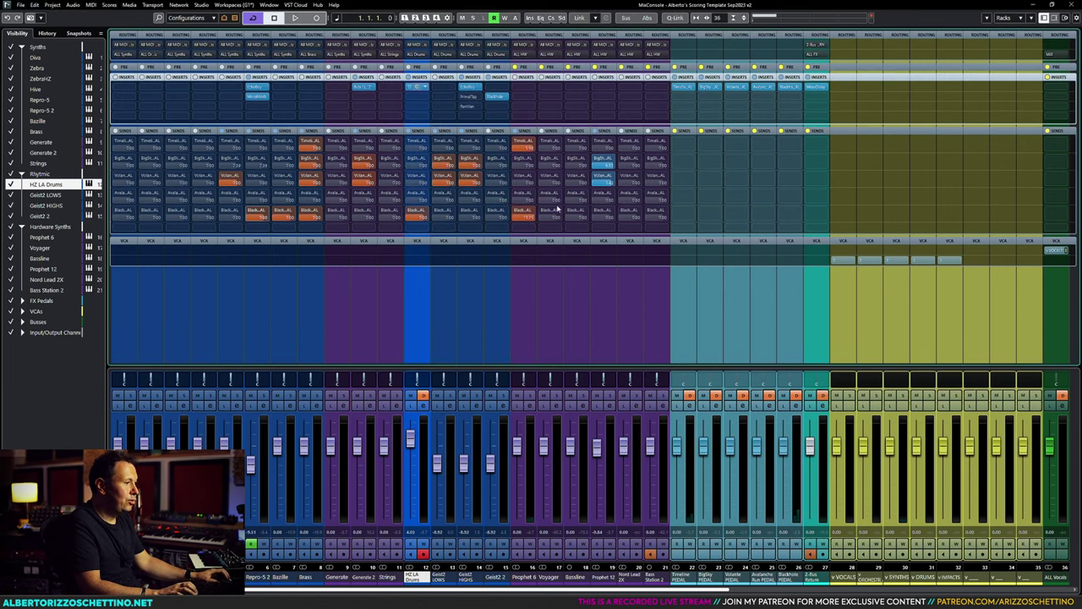
pyautogui.moveTo(508, 232); pyautogui.dragTo(616, 148)
# Step: Reduce the HZ LA Drums PatchWork layout to a single plug-in slot
pyautogui.click(534, 177)
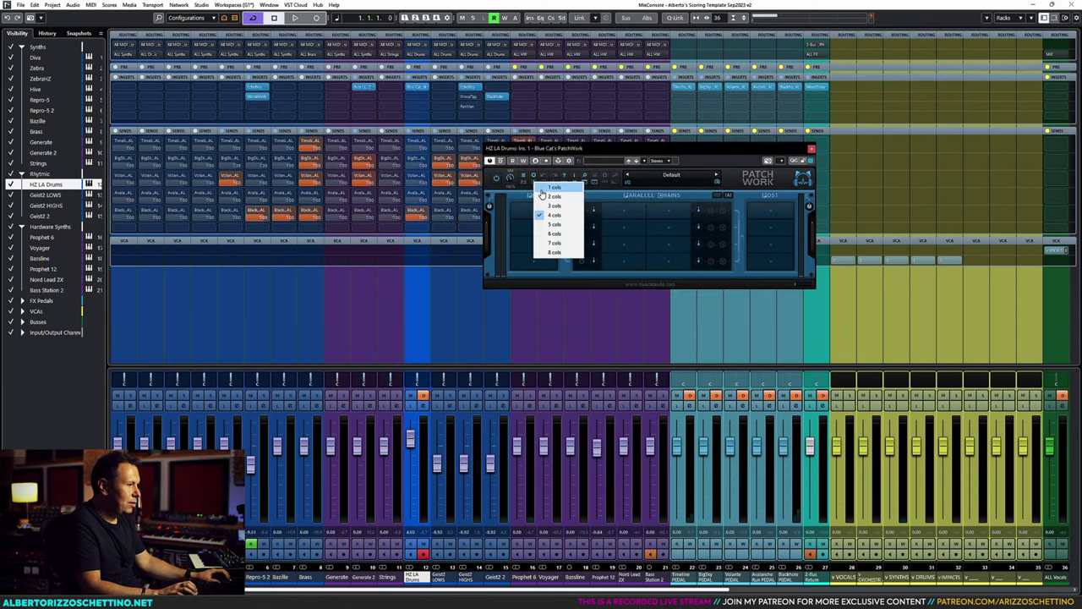
pyautogui.click(542, 186)
pyautogui.click(534, 177)
pyautogui.click(548, 193)
# Step: Load the CARDINALCOMPT VST3 from the Acustica folder inside VST3 Disabled into PatchWork's slot
pyautogui.rightClick(614, 211)
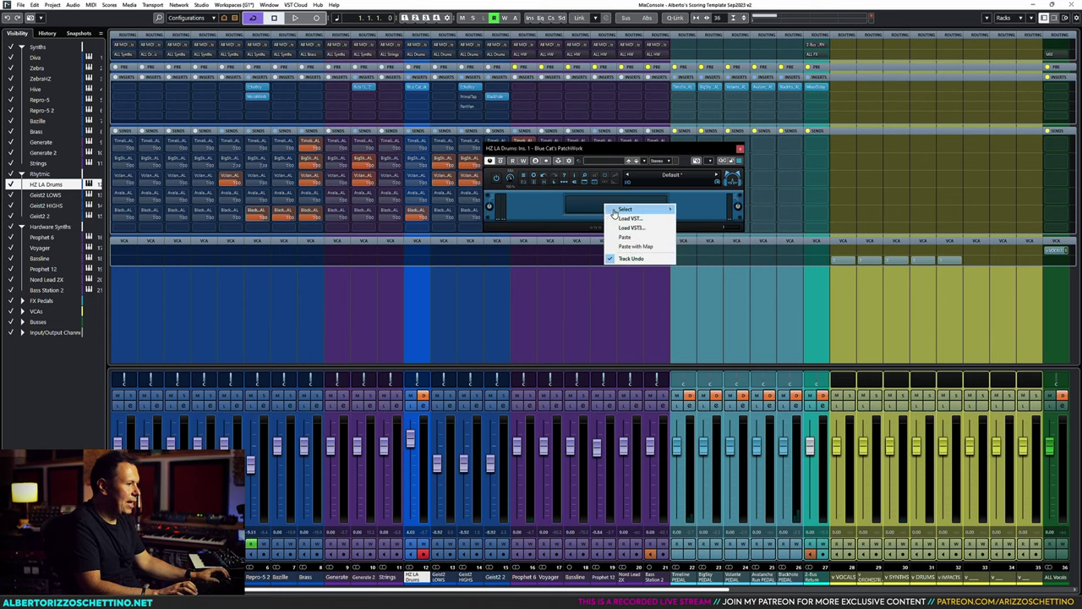
pyautogui.click(631, 228)
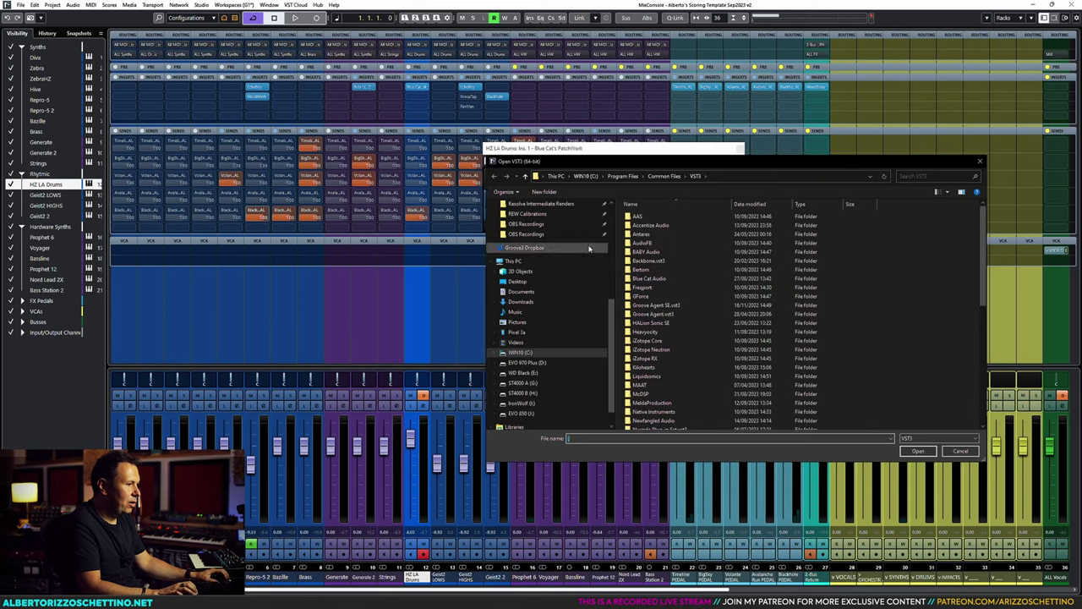
pyautogui.scroll(5, 589, 248)
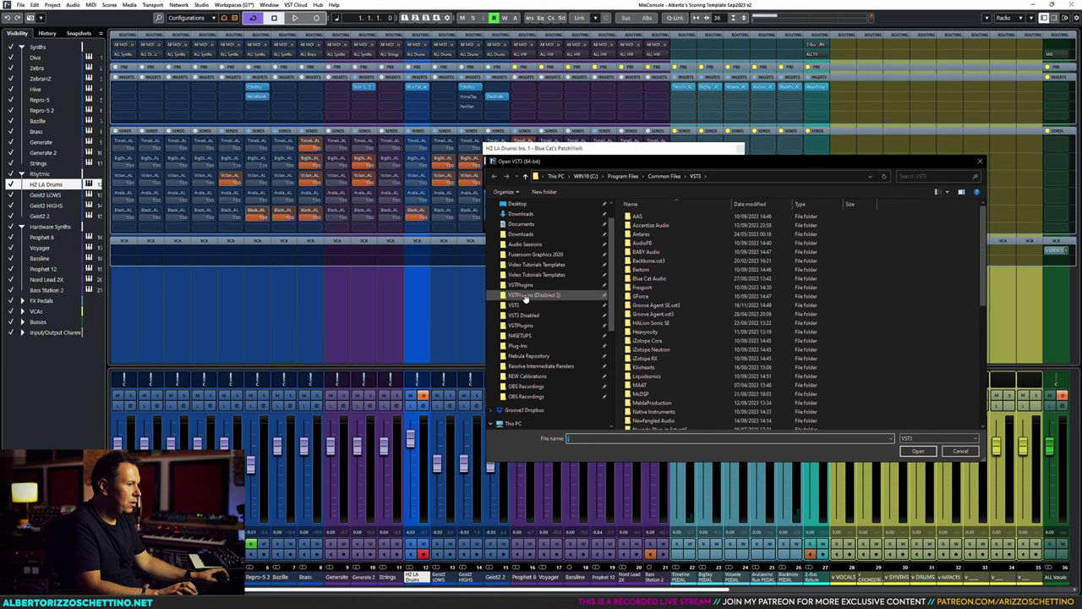
pyautogui.click(520, 335)
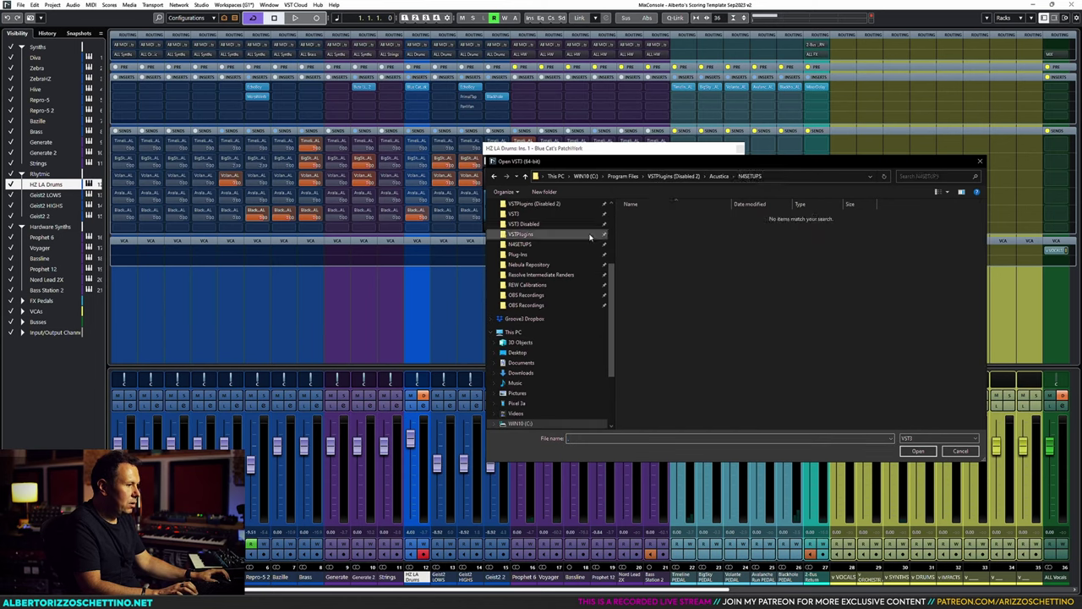
pyautogui.scroll(1, 558, 250)
pyautogui.click(525, 263)
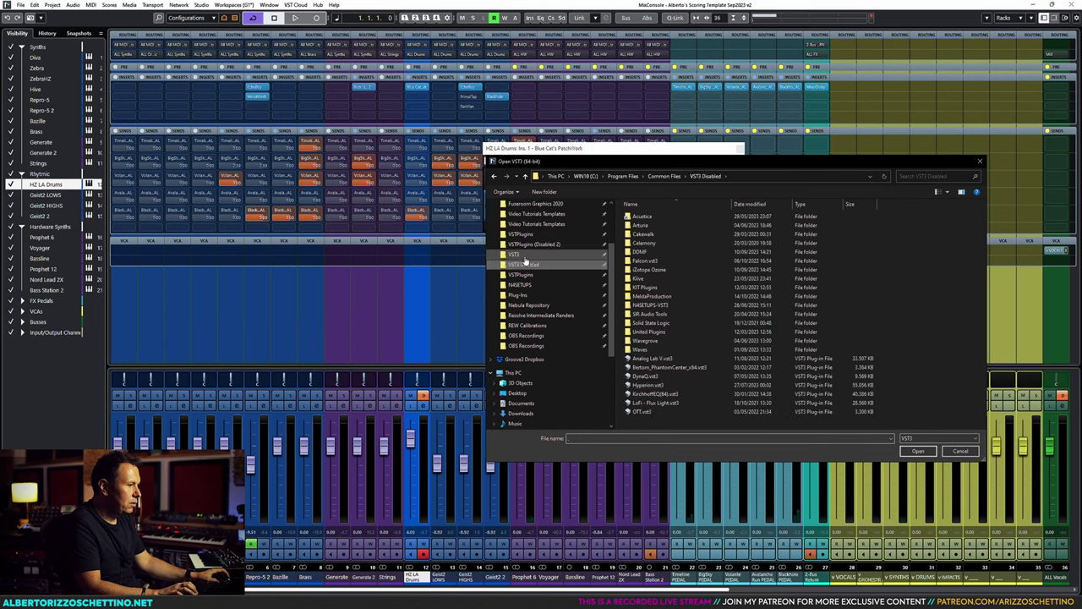
pyautogui.doubleClick(672, 216)
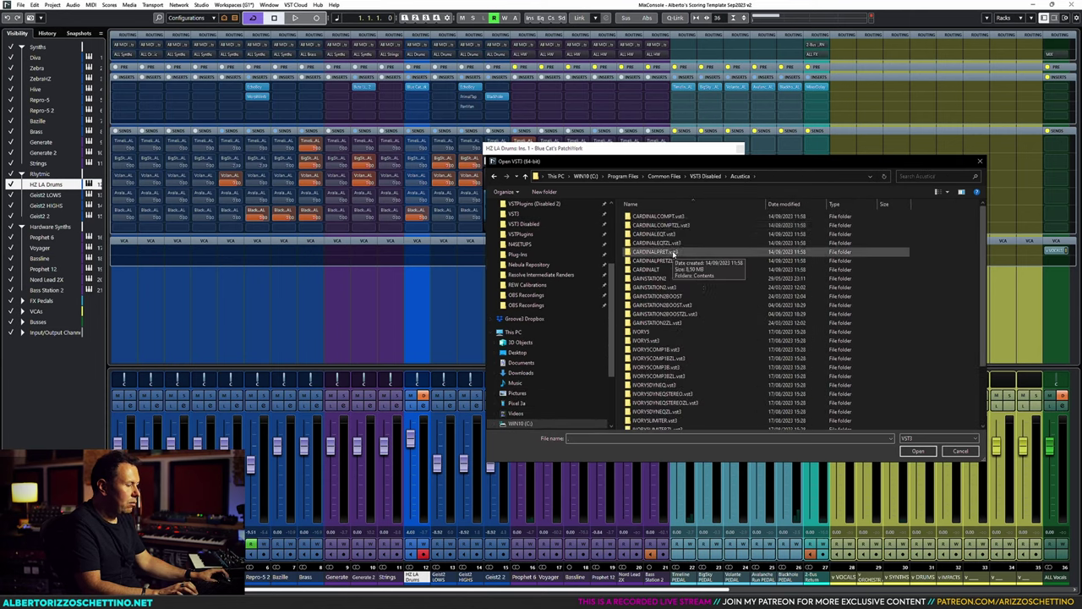
pyautogui.doubleClick(645, 216)
pyautogui.doubleClick(645, 216)
pyautogui.doubleClick(645, 216)
pyautogui.doubleClick(642, 217)
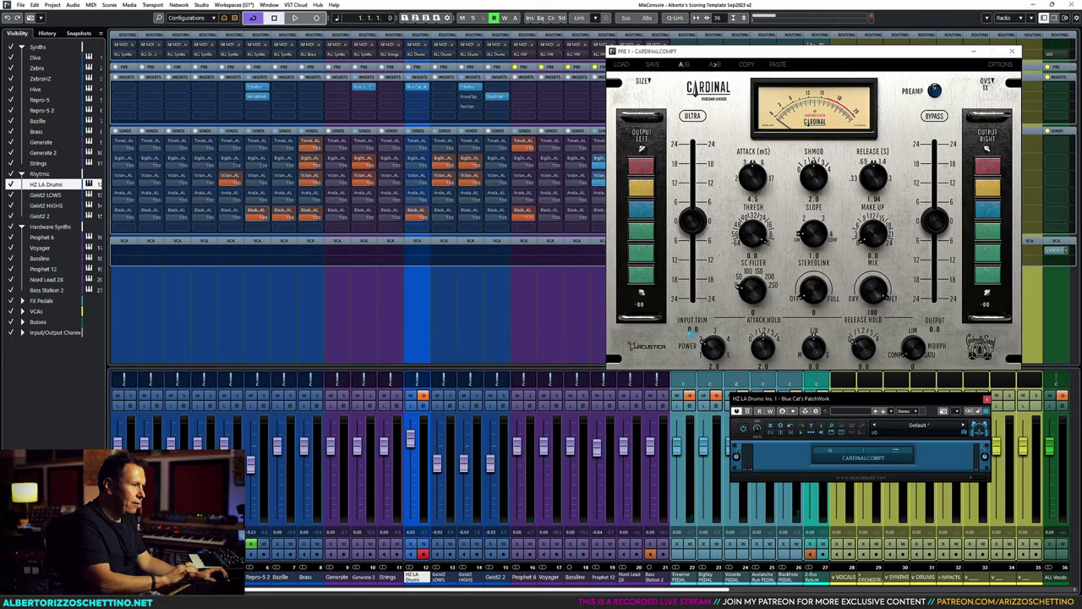
# Step: Solo HZ LA Drums and start playback, with CARDINALCOMPT's preamp turned on and its attack set to 2.0 ms
pyautogui.click(422, 396)
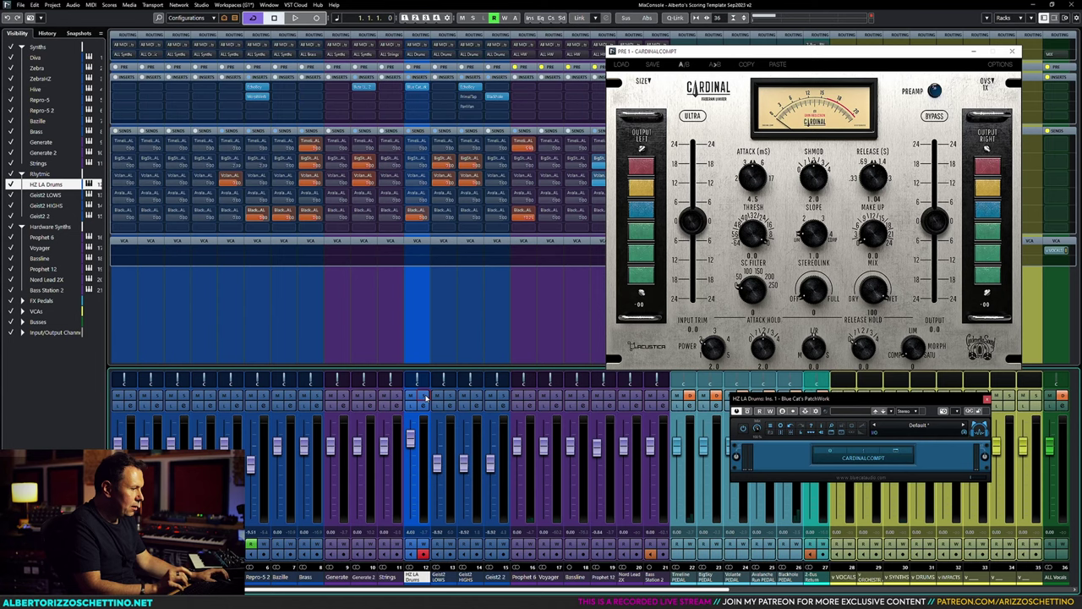
pyautogui.click(423, 395)
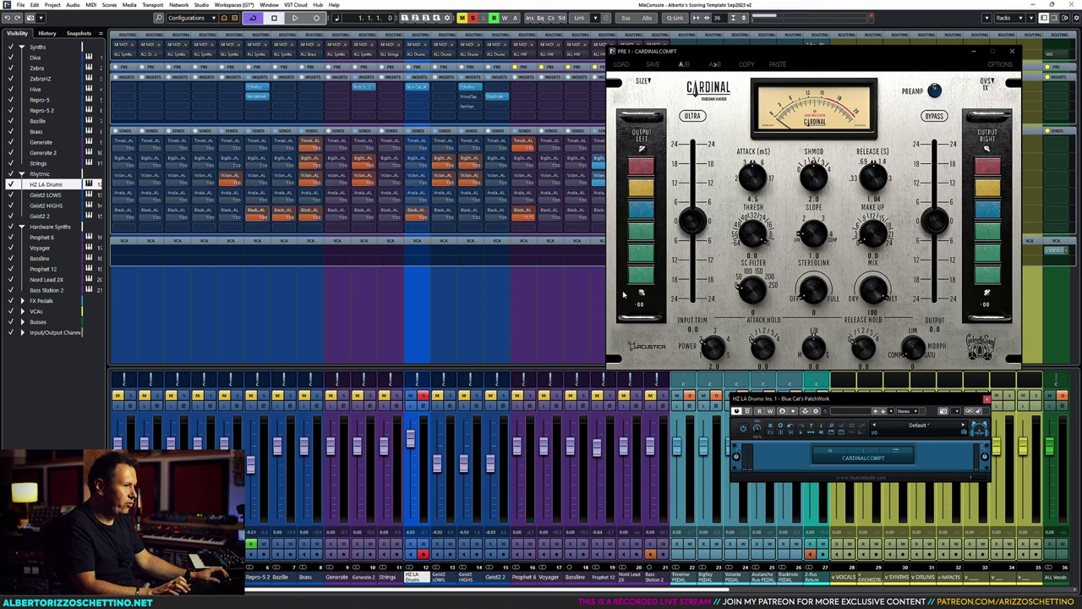
pyautogui.press('space')
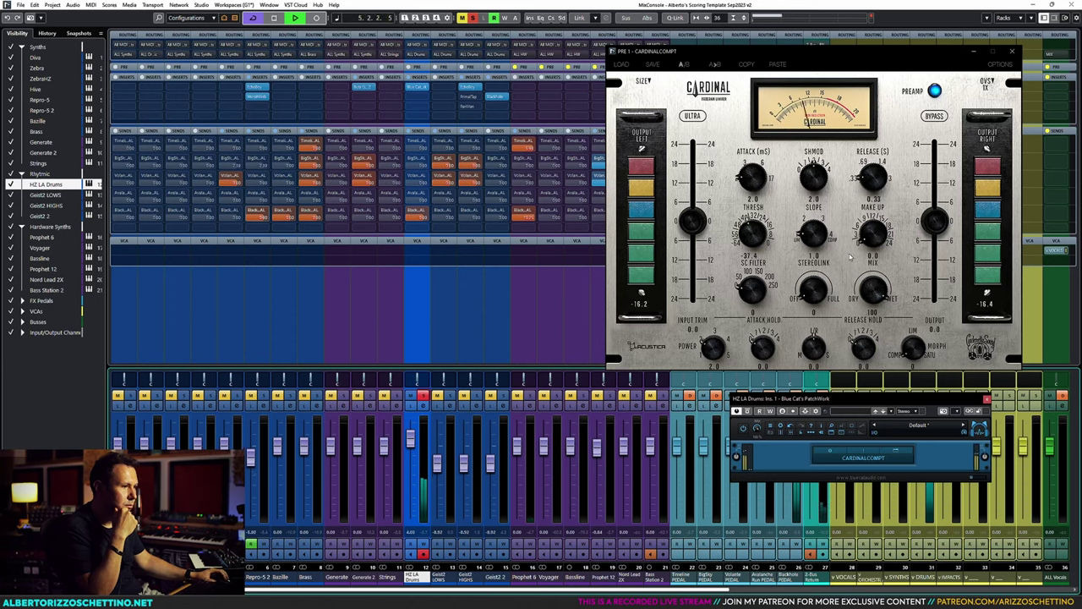
# Step: Adjust CARDINALCOMPT during playback: threshold -48.6, release 0.36, make-up 17.6, slope 4.0 and SC filter 95
pyautogui.moveTo(751, 230); pyautogui.dragTo(750, 253)
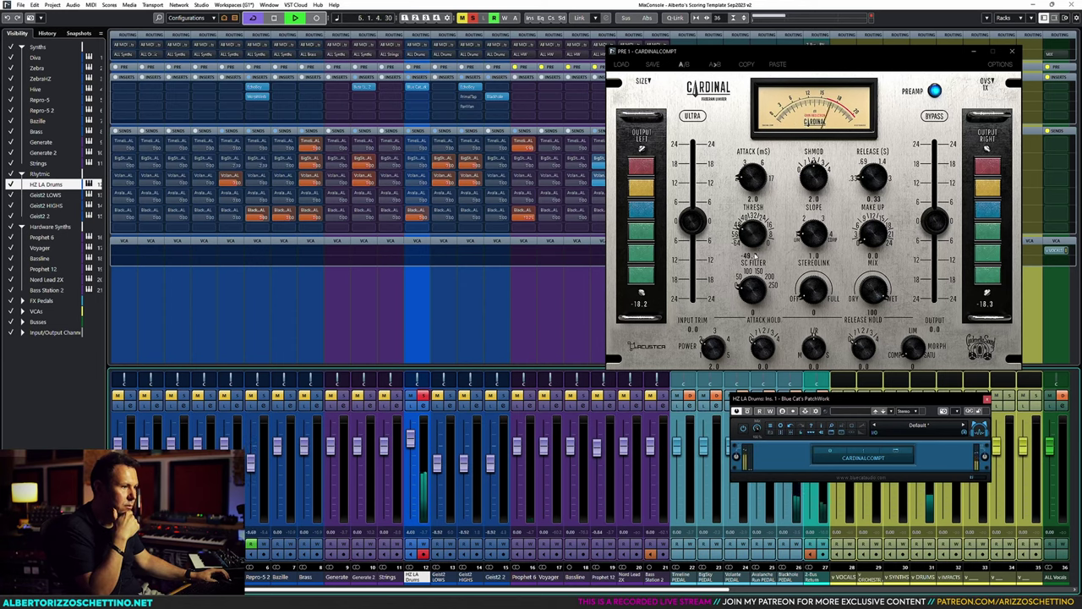
pyautogui.moveTo(866, 244); pyautogui.dragTo(868, 185)
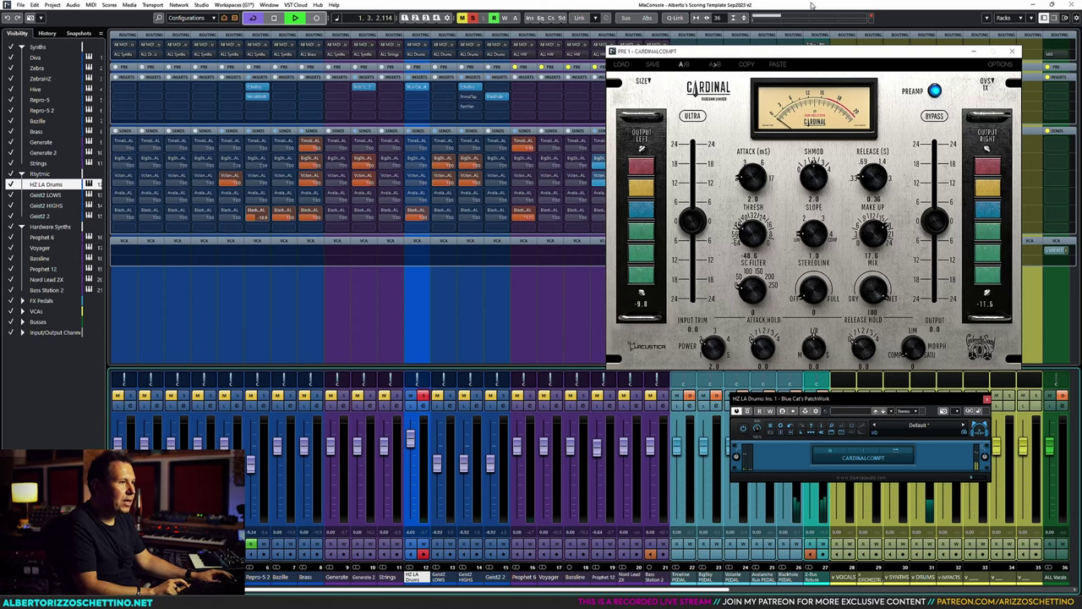
pyautogui.press('space')
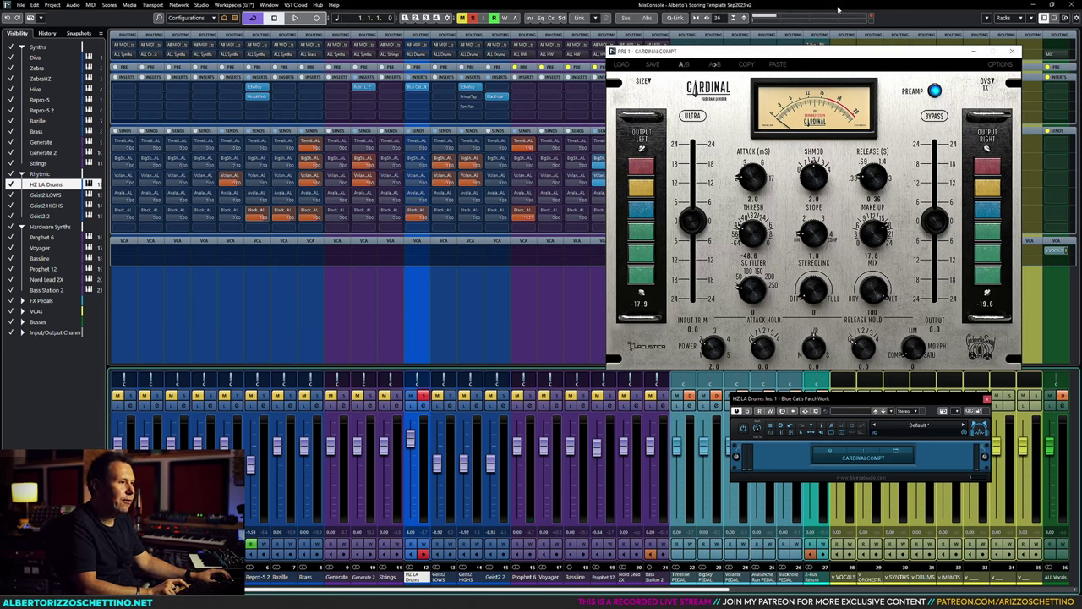
pyautogui.press('space')
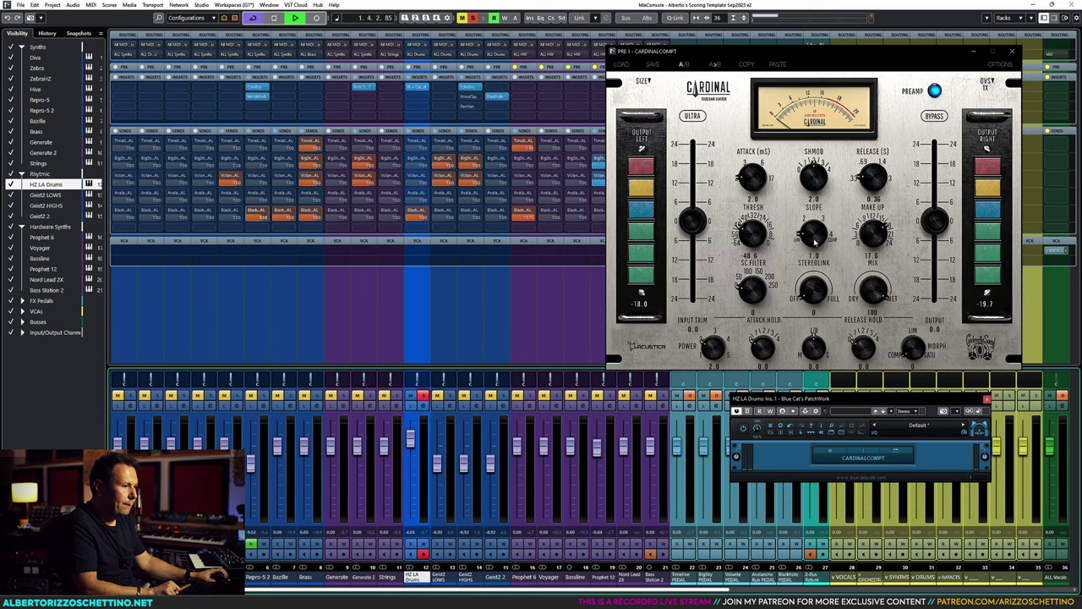
pyautogui.moveTo(814, 244); pyautogui.dragTo(801, 233)
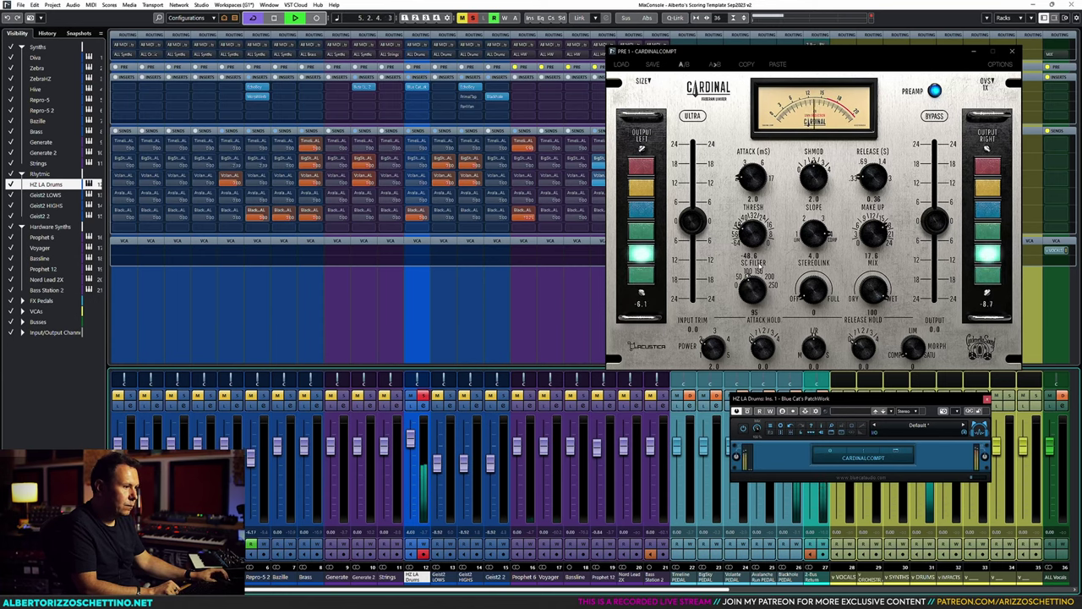
# Step: Set CARDINALCOMPT's SC filter to 69, stereo link to 100 and mix to 72, then stop and restart playback
pyautogui.moveTo(758, 271); pyautogui.dragTo(813, 254)
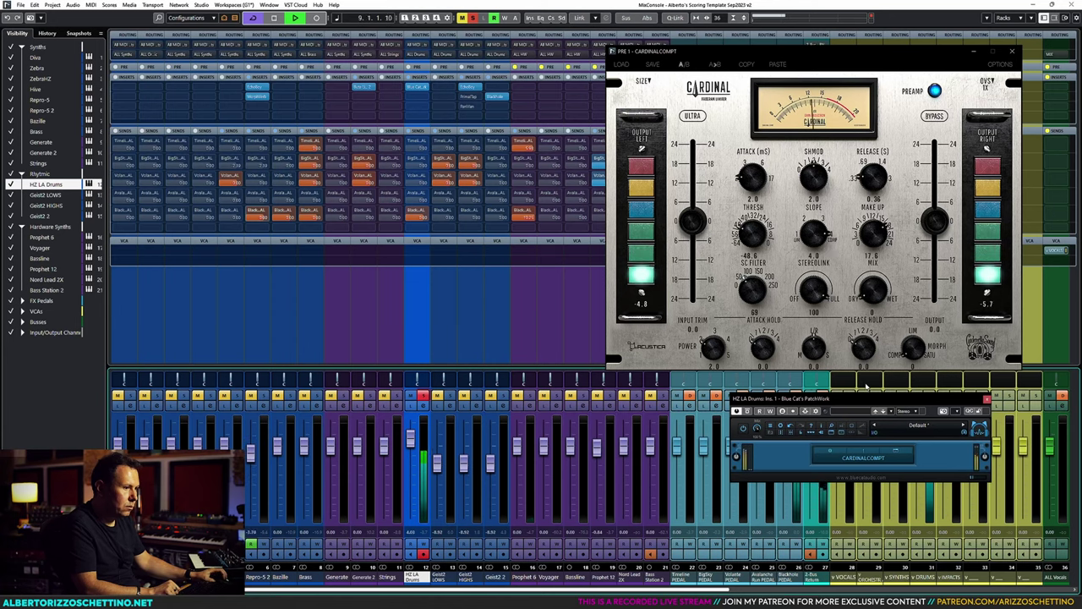
pyautogui.moveTo(873, 287); pyautogui.dragTo(871, 272)
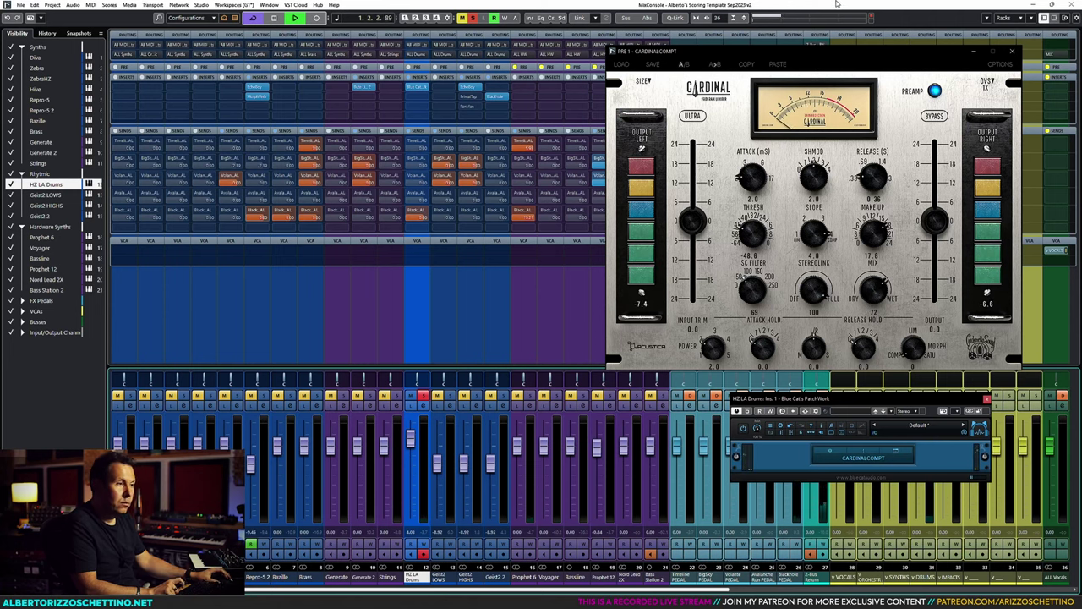
pyautogui.press('space')
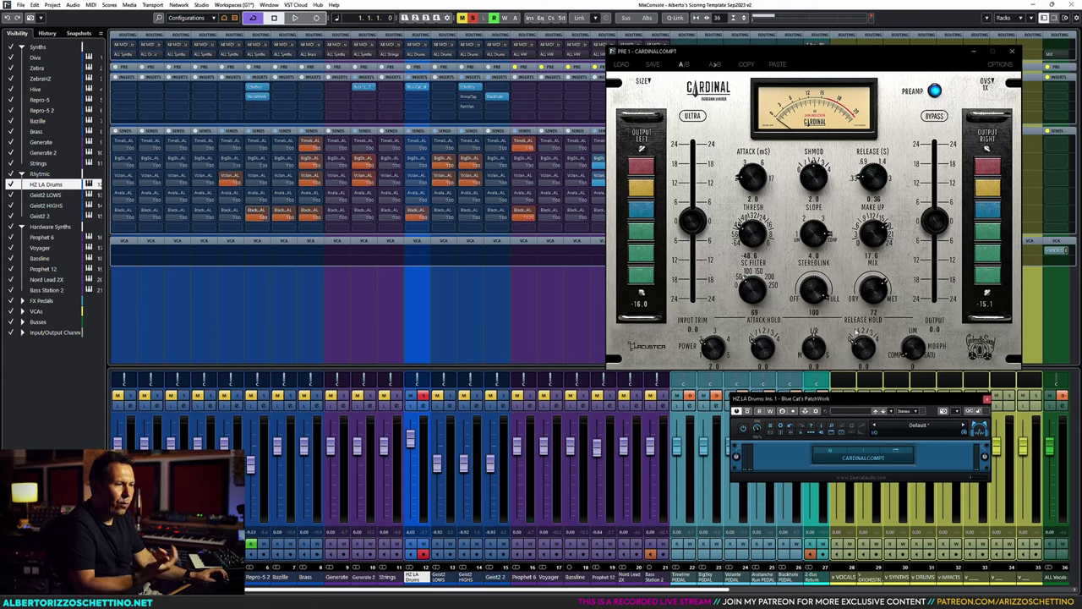
pyautogui.press('space')
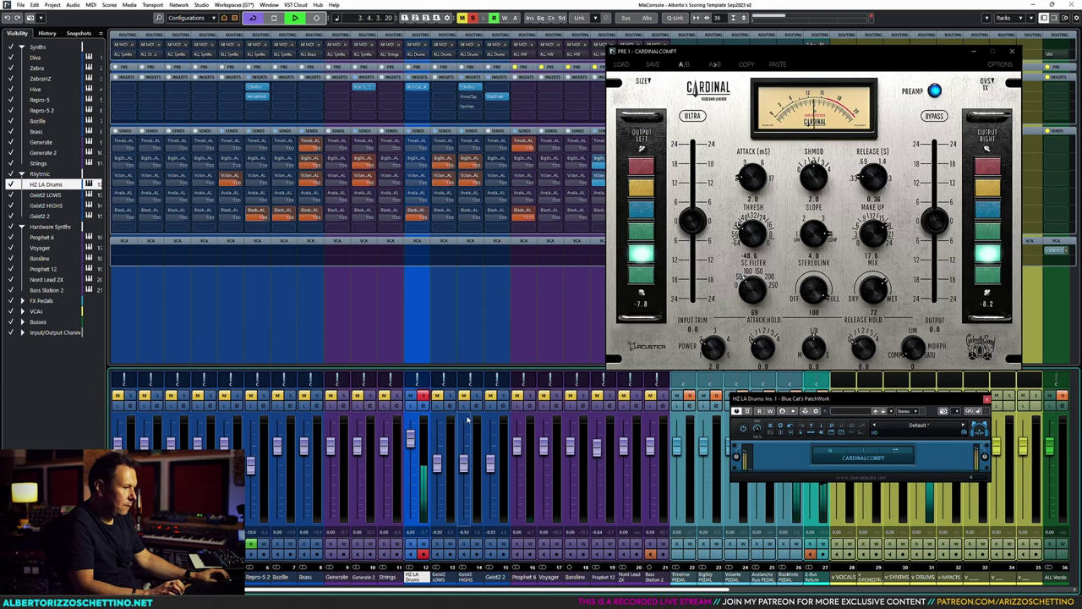
# Step: Solo the three Geist2 channels alongside HZ LA Drums, set CARDINALCOMPT's mix to 46, and stop playback with the plug-in closed
pyautogui.click(450, 396)
pyautogui.click(476, 395)
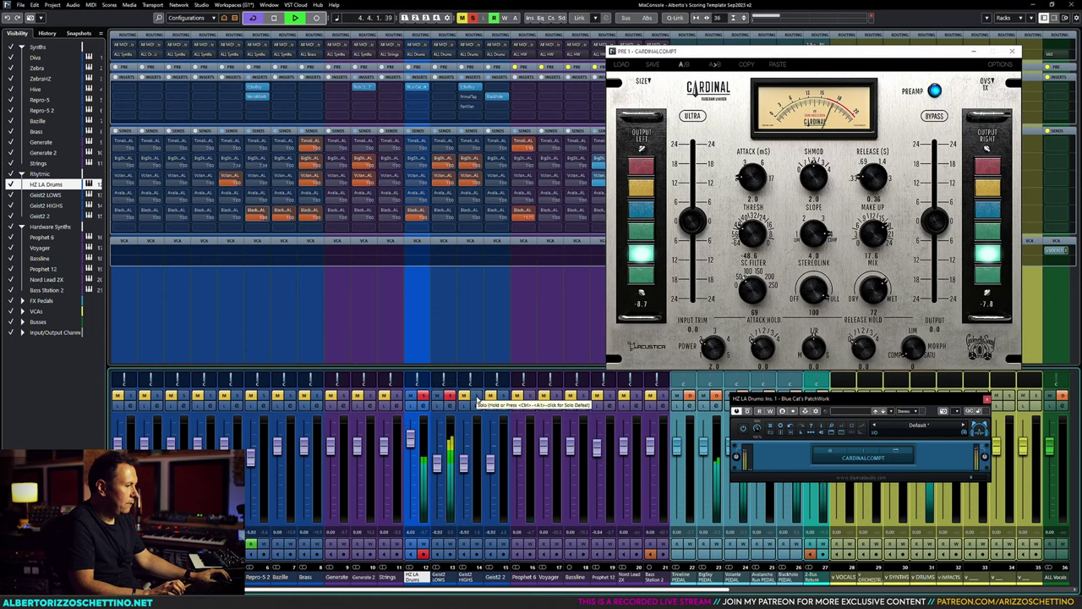
pyautogui.click(503, 395)
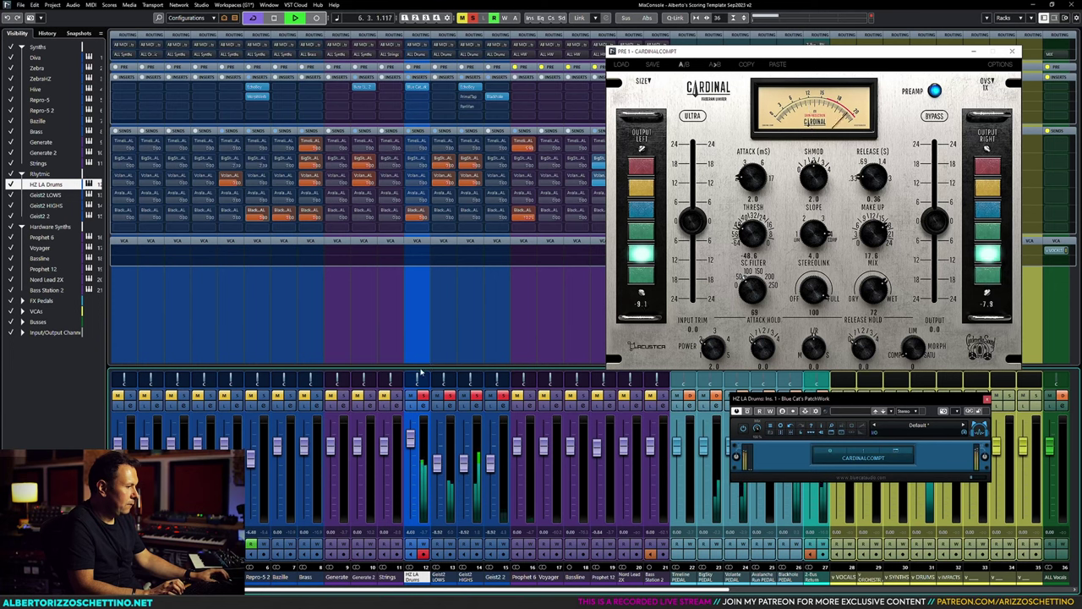
pyautogui.click(864, 290)
pyautogui.moveTo(864, 290); pyautogui.dragTo(858, 305)
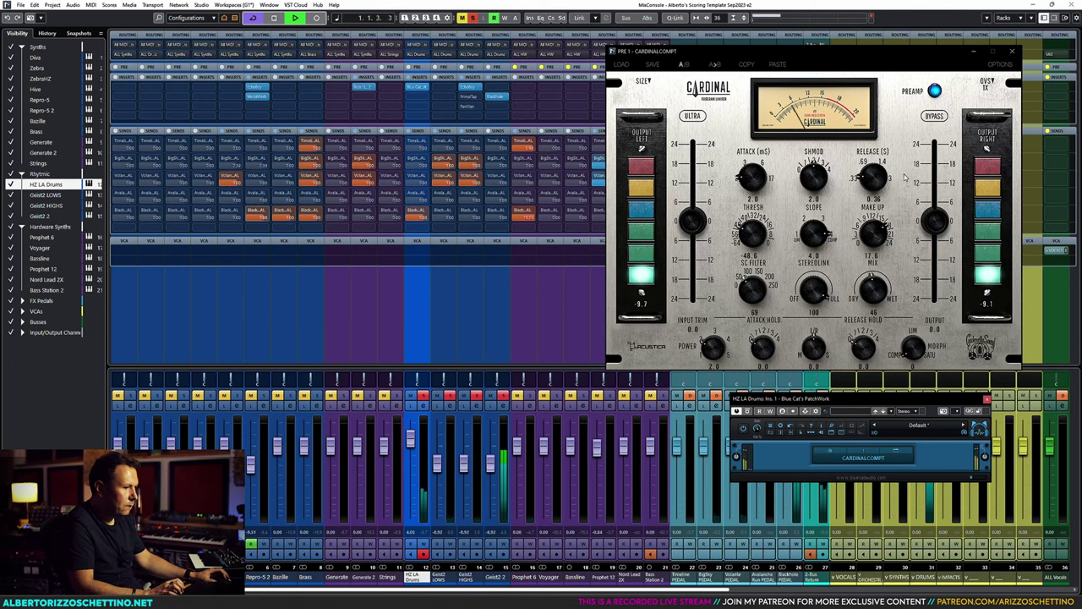
pyautogui.press('Escape')
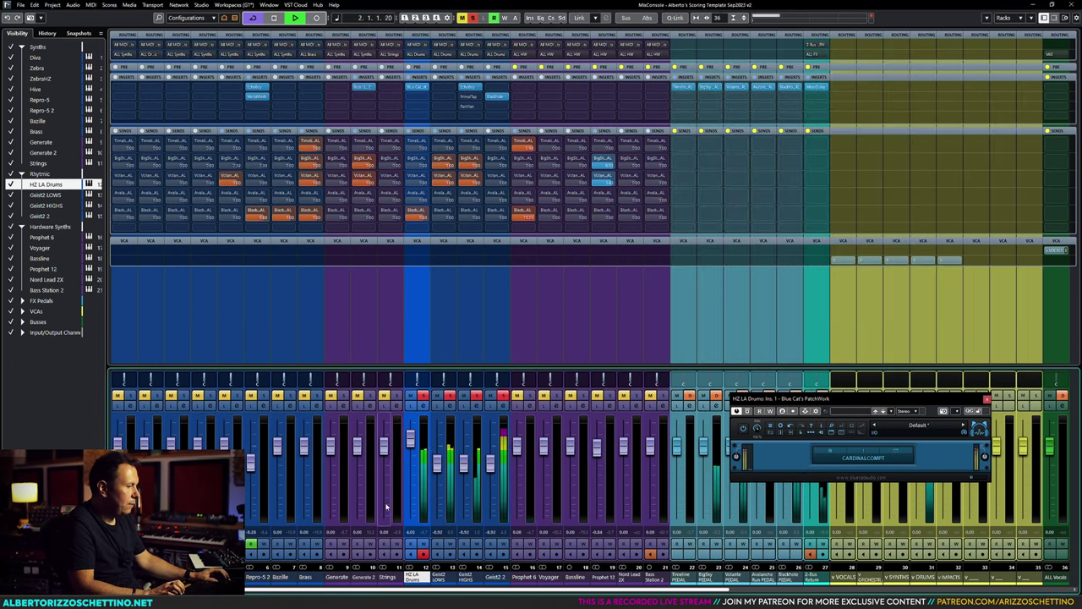
pyautogui.press('space')
# Step: Solo the Strings channel and copy HZ LA Drums' PatchWork insert onto it, leaving only the Strings PatchWork window open
pyautogui.click(387, 283)
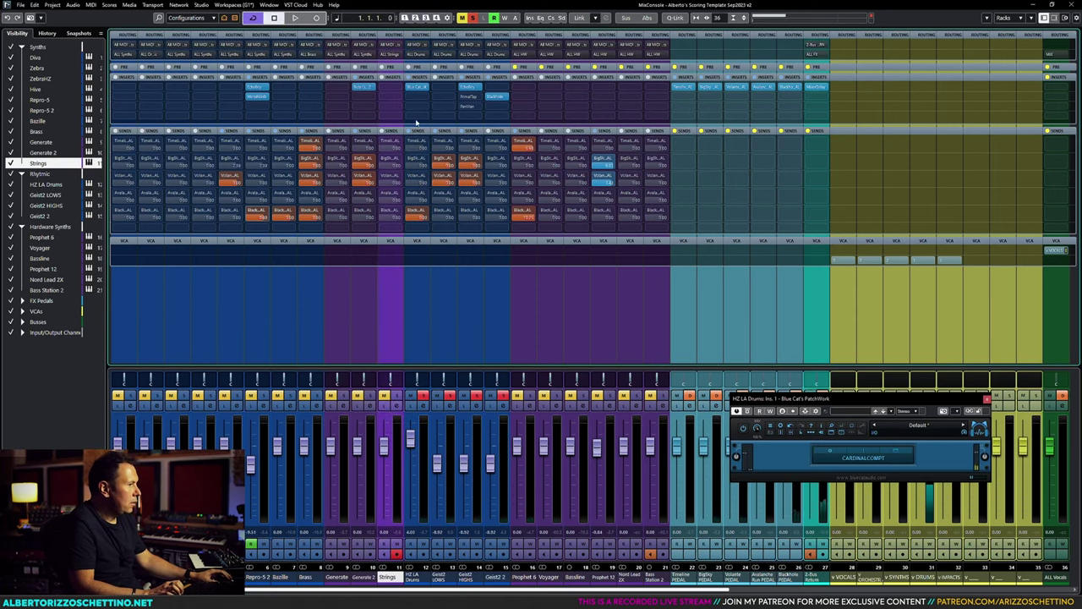
pyautogui.moveTo(416, 87); pyautogui.dragTo(390, 99)
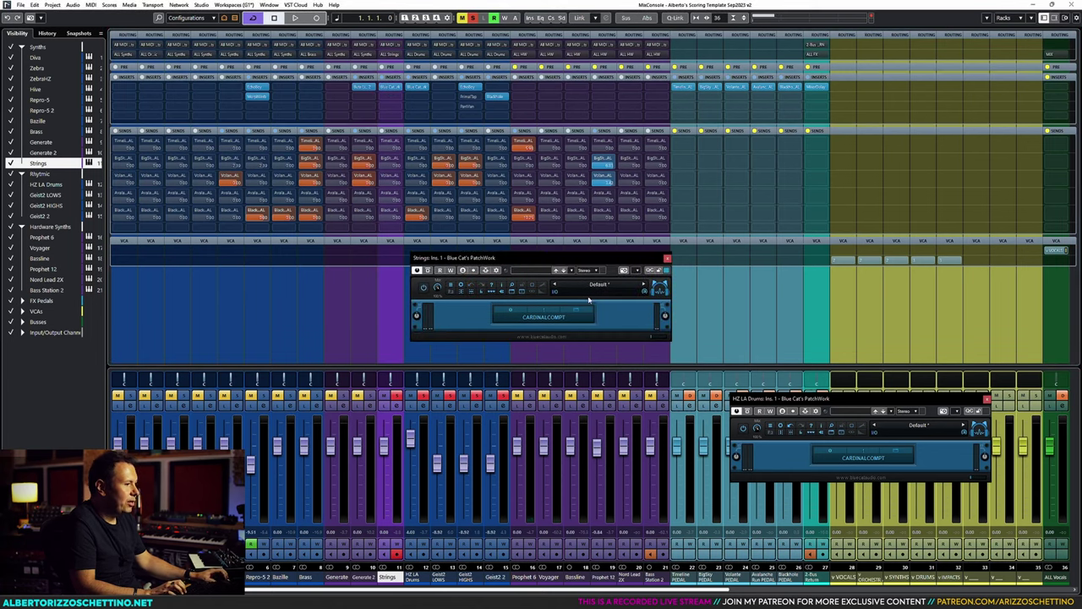
pyautogui.click(986, 400)
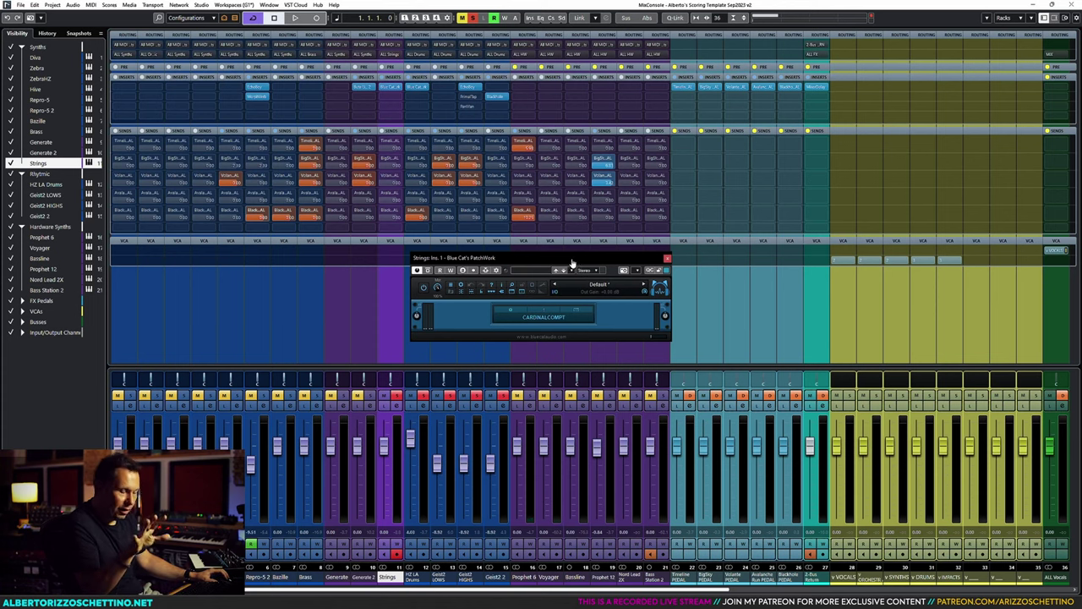
pyautogui.moveTo(571, 264); pyautogui.dragTo(837, 409)
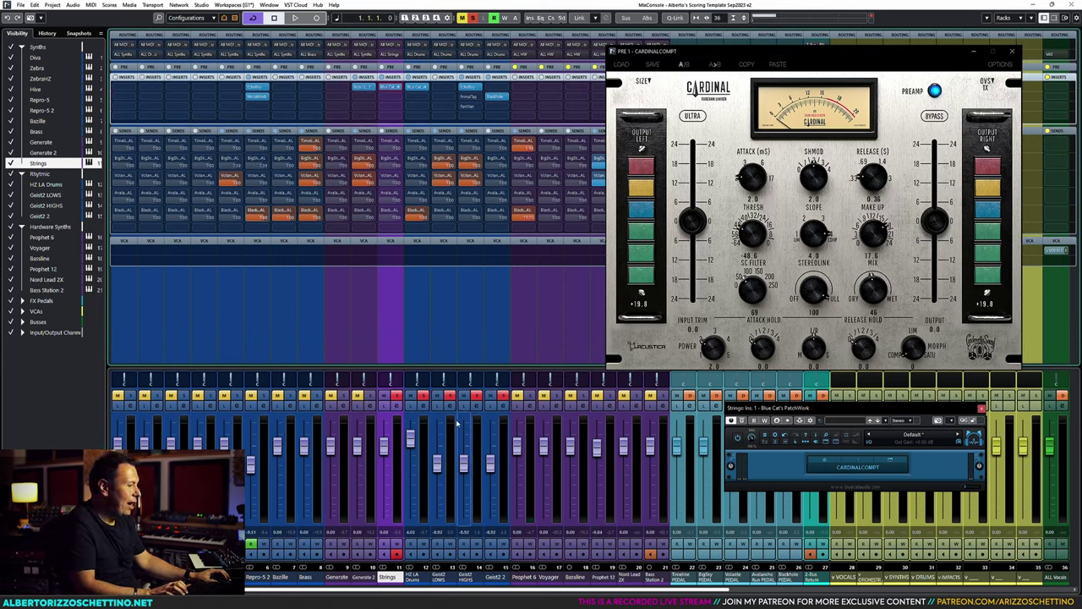
# Step: Unsolo the three Geist2 channels and briefly play back Strings with HZ LA Drums
pyautogui.click(449, 395)
pyautogui.click(478, 397)
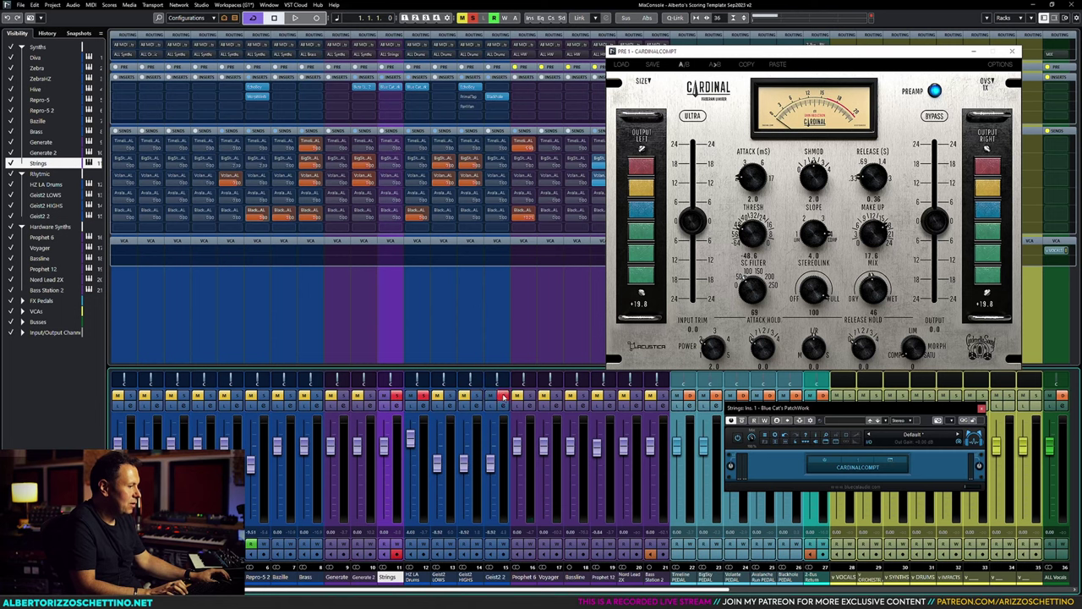
pyautogui.press('space')
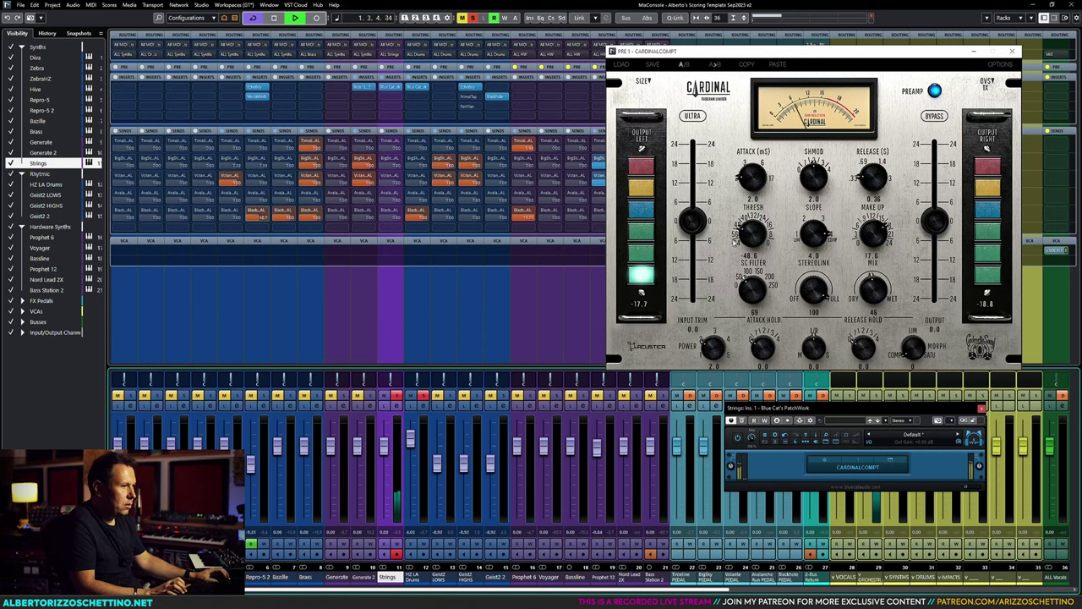
pyautogui.press('space')
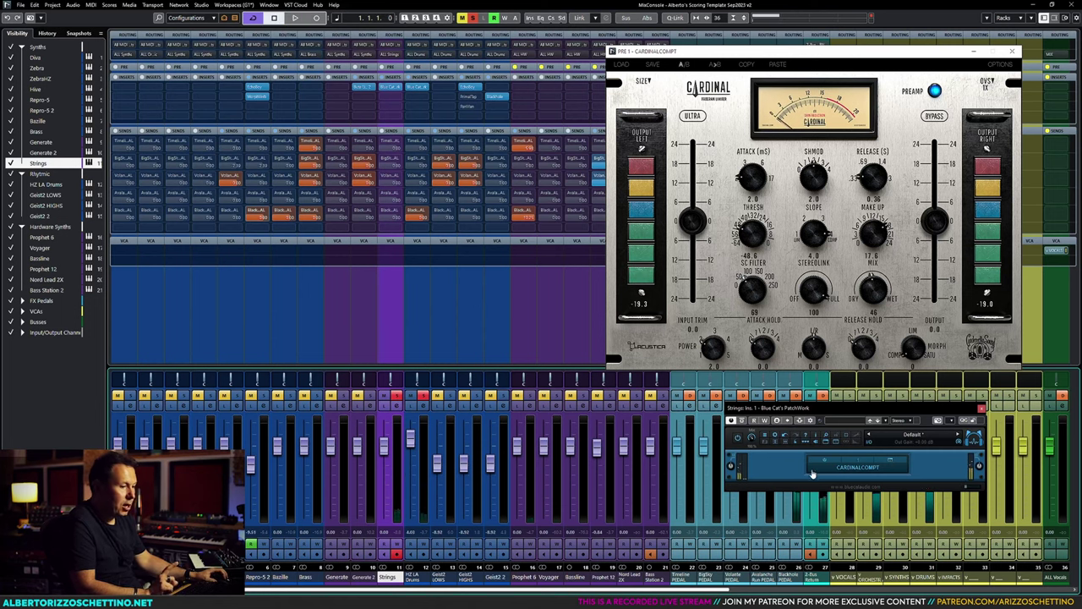
pyautogui.rightClick(788, 466)
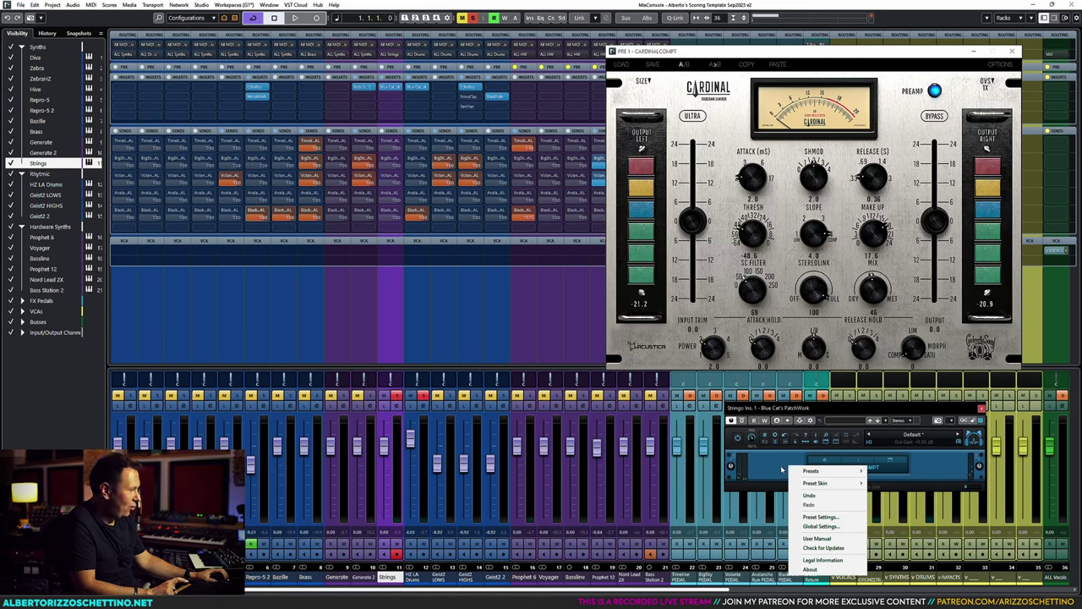
pyautogui.click(772, 466)
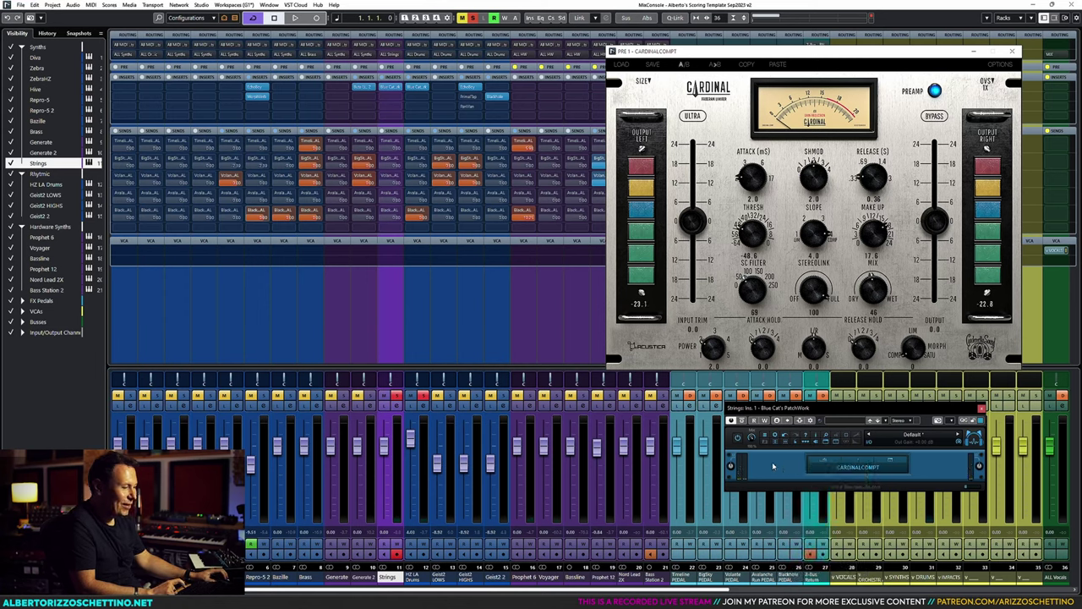
pyautogui.click(777, 445)
pyautogui.click(796, 461)
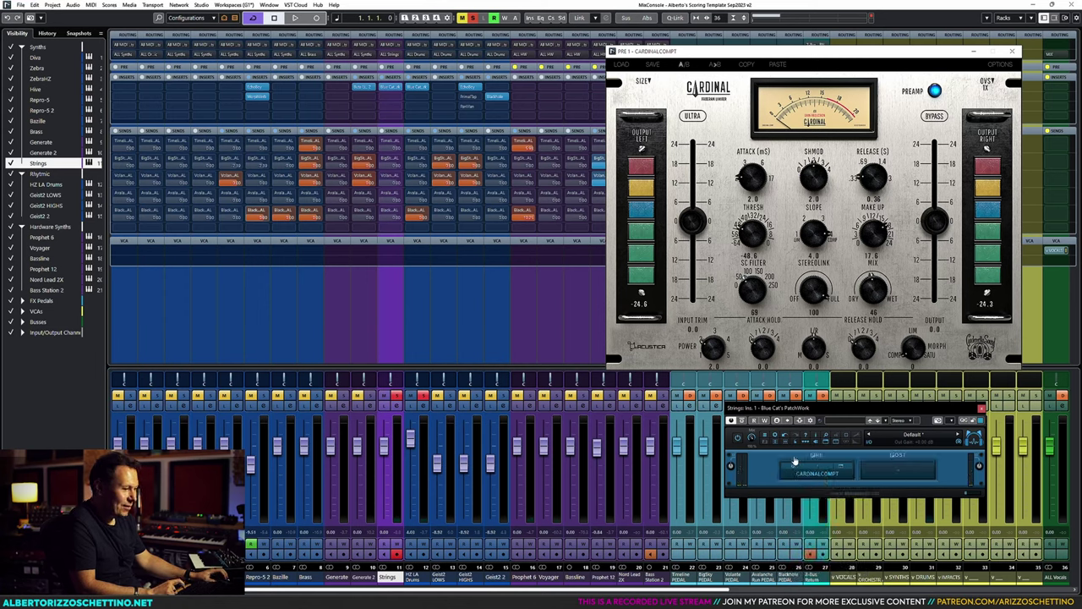
pyautogui.click(770, 444)
pyautogui.click(799, 482)
# Step: Expand the Strings PatchWork to two rows and move CARDINALCOMPT into the second slot
pyautogui.click(771, 444)
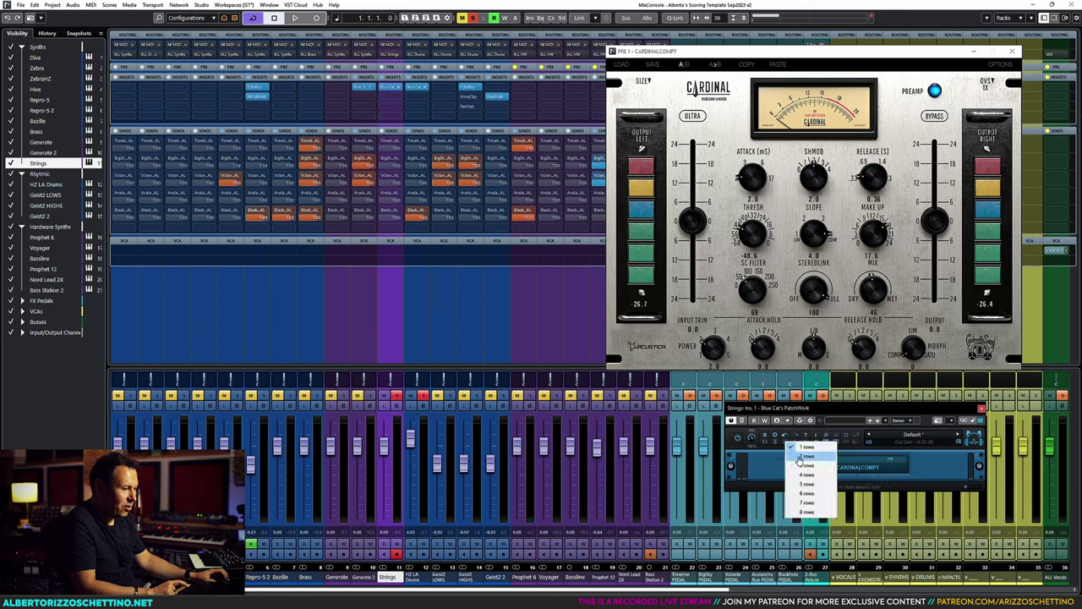
pyautogui.click(826, 495)
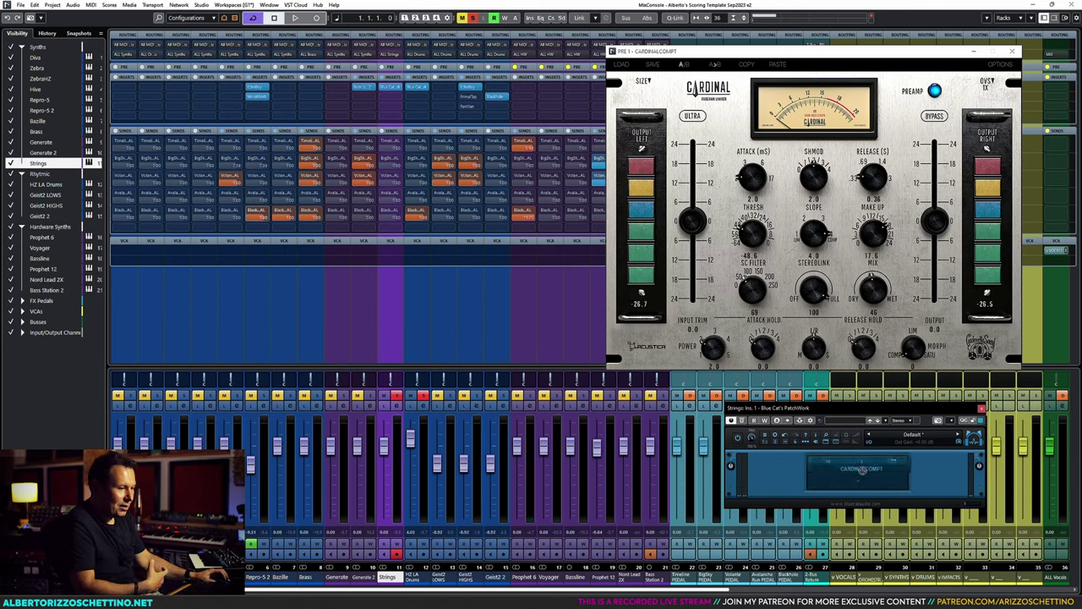
pyautogui.rightClick(867, 488)
pyautogui.click(880, 494)
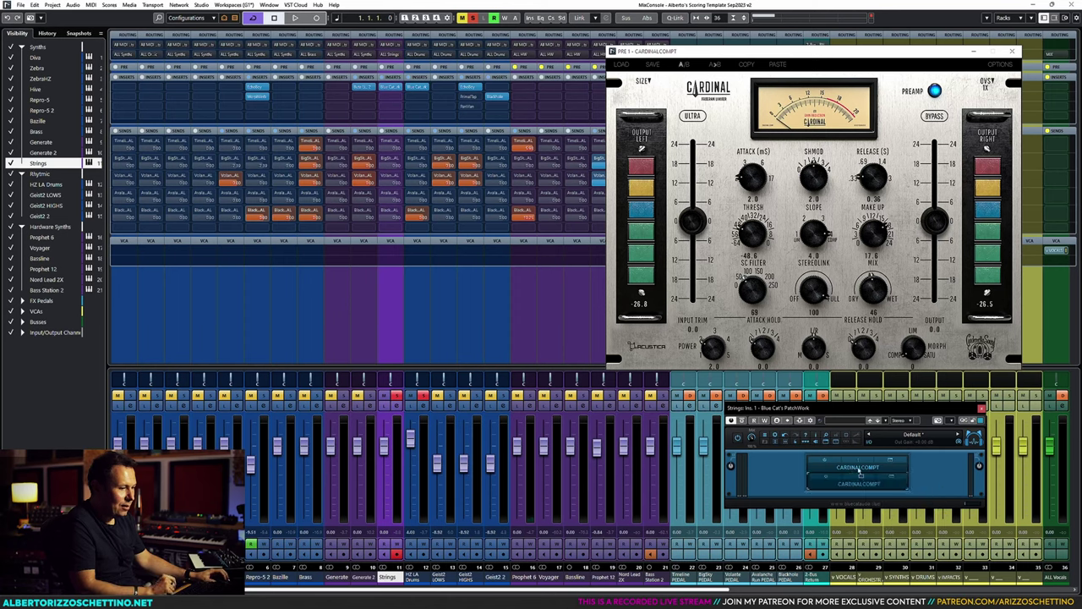
pyautogui.click(859, 478)
# Step: Load the CARDINALEQT VST3 from the Acustica folder inside VST3 Disabled into PatchWork's first slot
pyautogui.rightClick(860, 468)
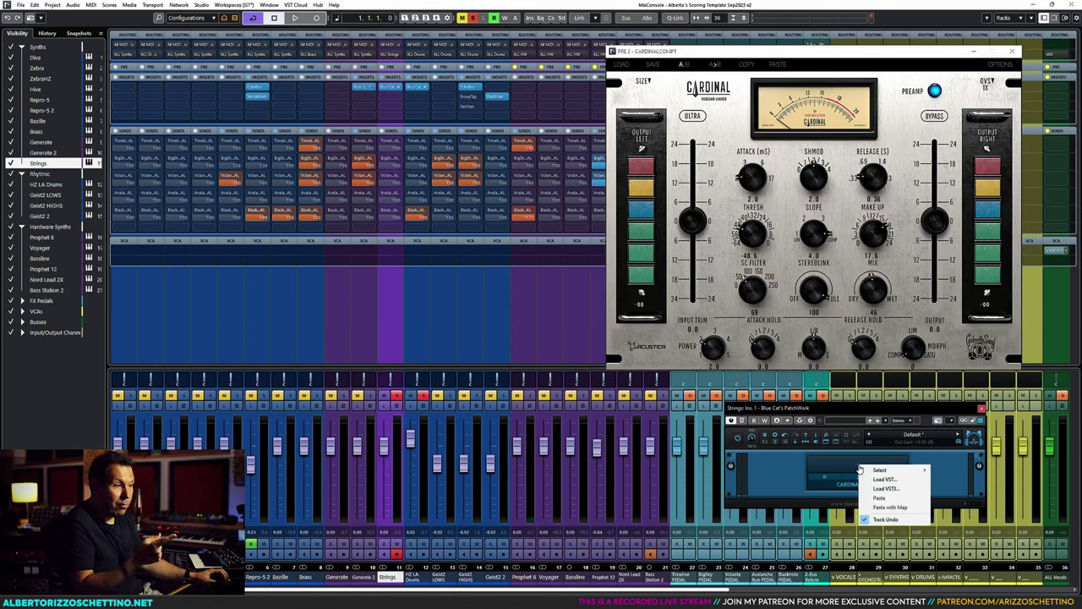
pyautogui.click(886, 488)
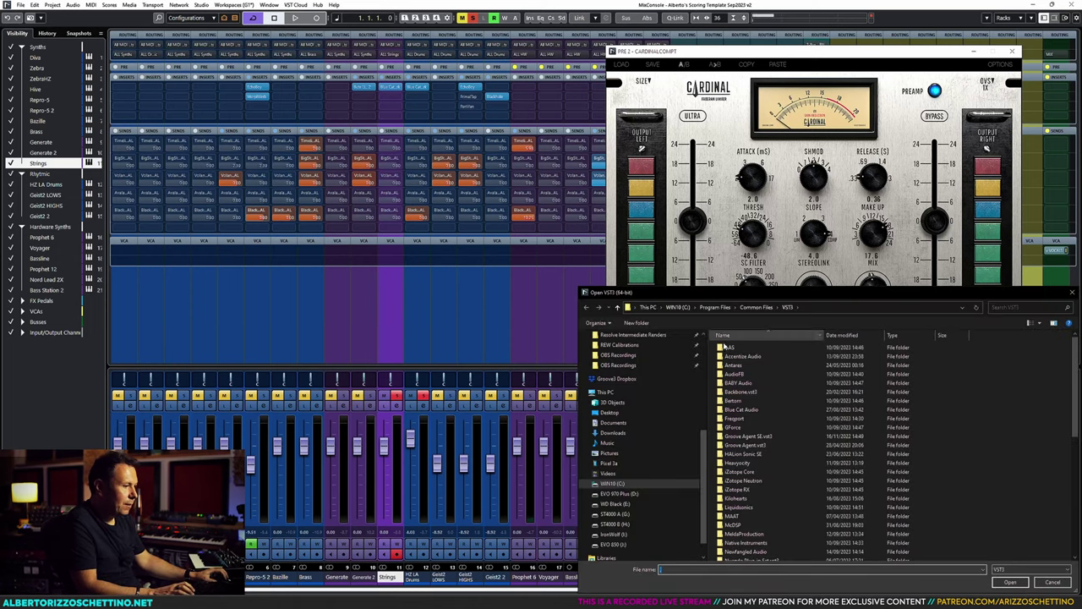
pyautogui.scroll(5, 669, 403)
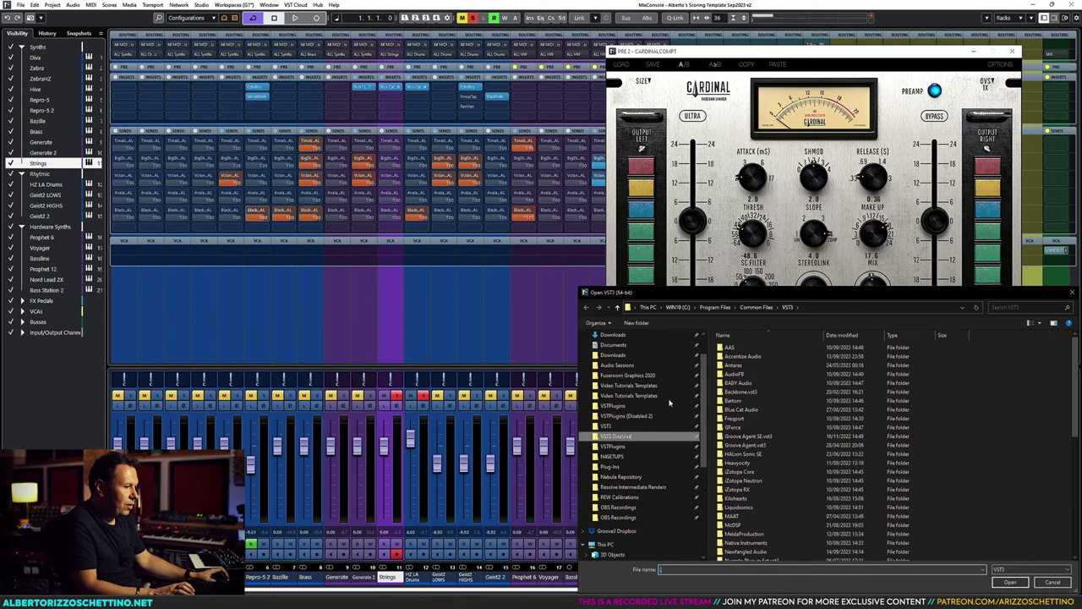
pyautogui.click(617, 435)
pyautogui.doubleClick(735, 347)
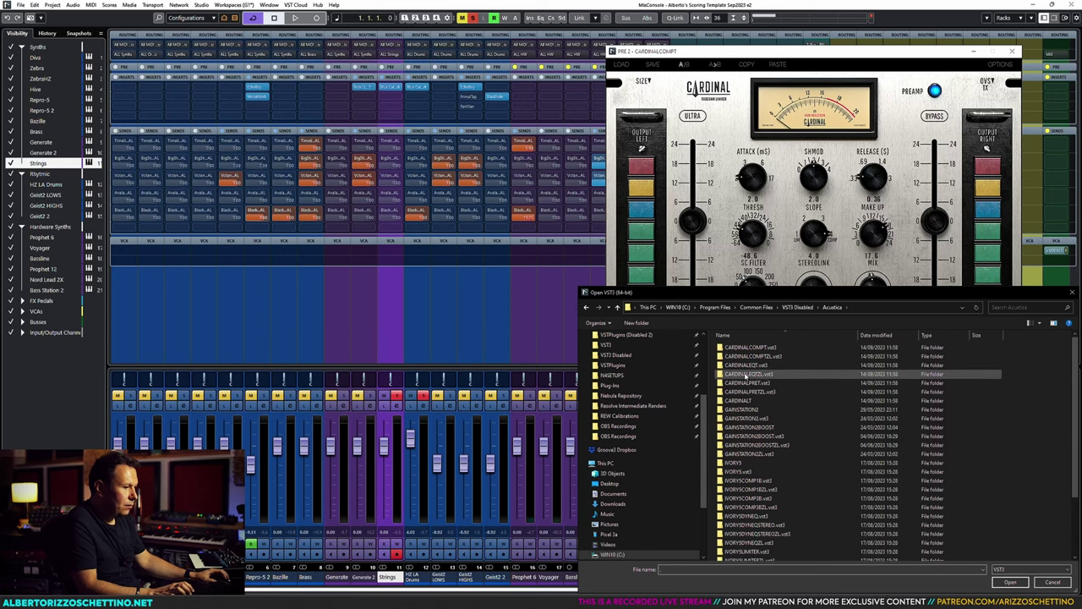
pyautogui.doubleClick(744, 364)
pyautogui.doubleClick(743, 349)
pyautogui.doubleClick(742, 358)
pyautogui.doubleClick(744, 348)
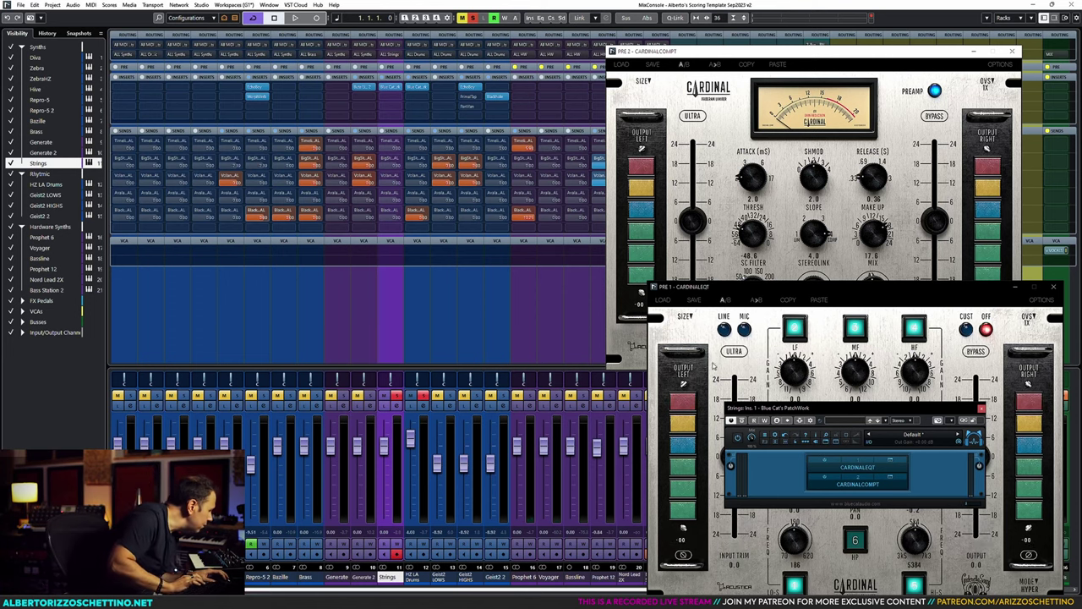
# Step: Arrange the CARDINALEQT and CARDINALCOMPT windows side by side, with PatchWork below them
pyautogui.moveTo(847, 412); pyautogui.dragTo(400, 352)
pyautogui.moveTo(678, 289); pyautogui.dragTo(633, 242)
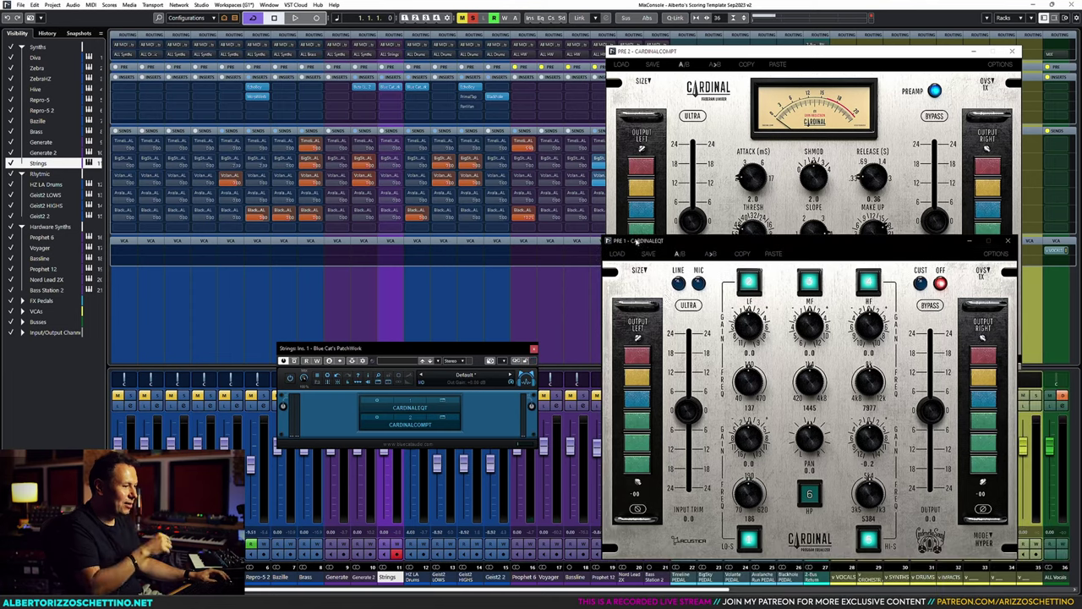
pyautogui.moveTo(485, 155); pyautogui.dragTo(322, 44)
pyautogui.moveTo(470, 350); pyautogui.dragTo(778, 402)
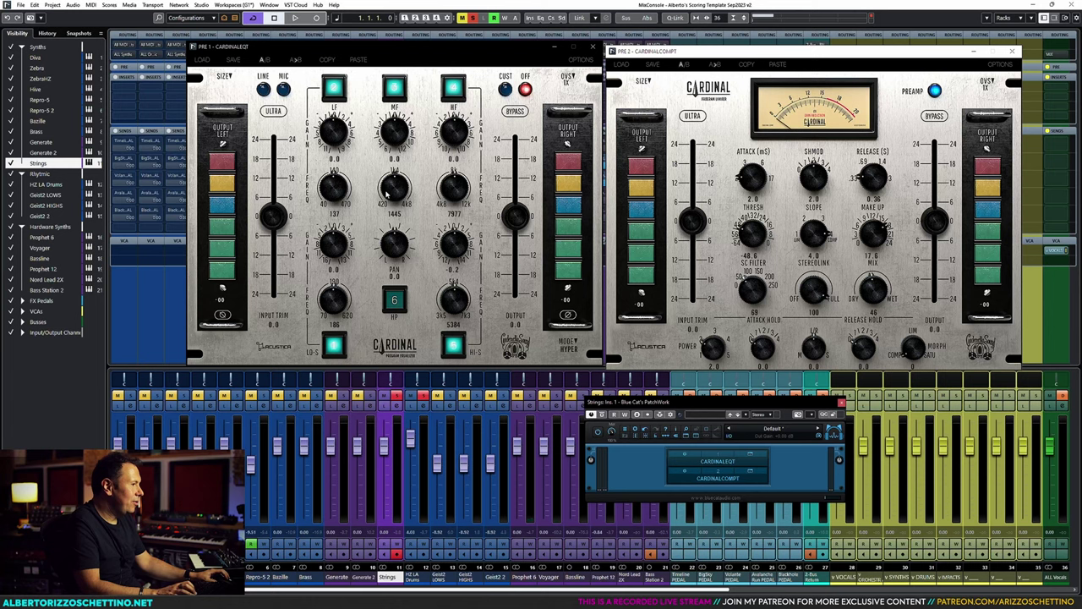
# Step: Start playback and set CARDINALEQT's HF gain to 10.0, HF frequency to 6054 and high-shelf frequency to 6298
pyautogui.press('space')
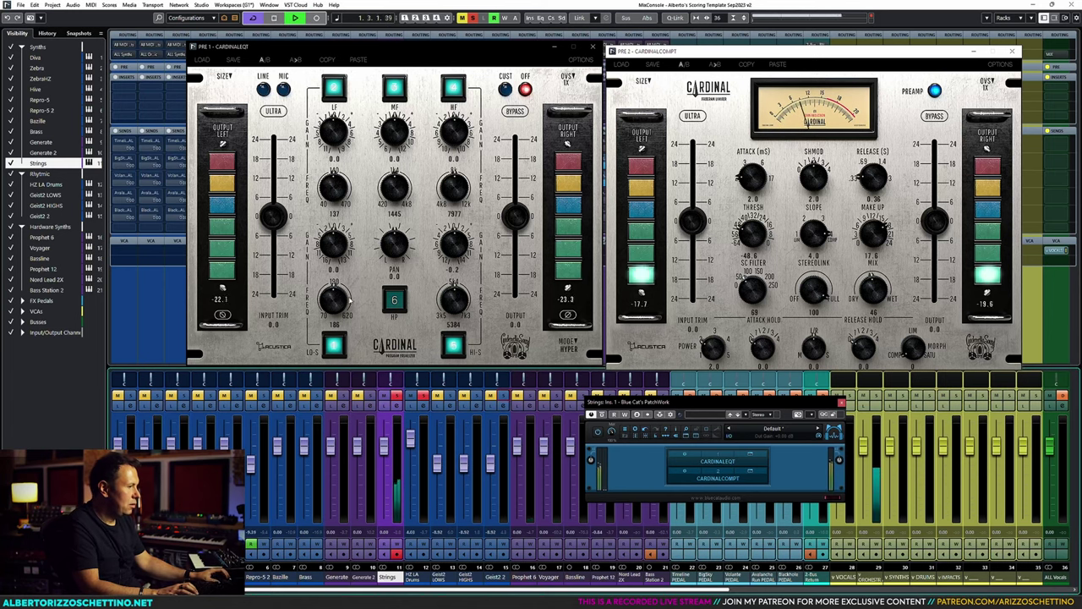
pyautogui.moveTo(452, 128); pyautogui.dragTo(449, 91)
pyautogui.moveTo(454, 188); pyautogui.dragTo(456, 224)
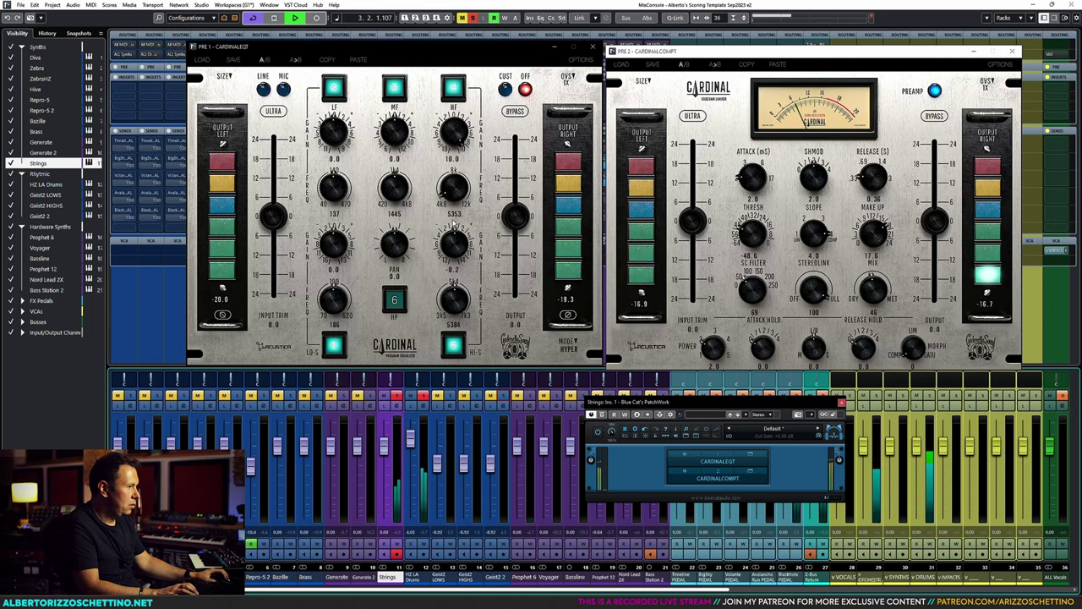
pyautogui.moveTo(455, 306); pyautogui.dragTo(462, 296)
# Step: Turn on CARDINALEQT's MIC preamp, raise its input trim to 7.5 and set the low-shelf frequency to 94
pyautogui.click(283, 89)
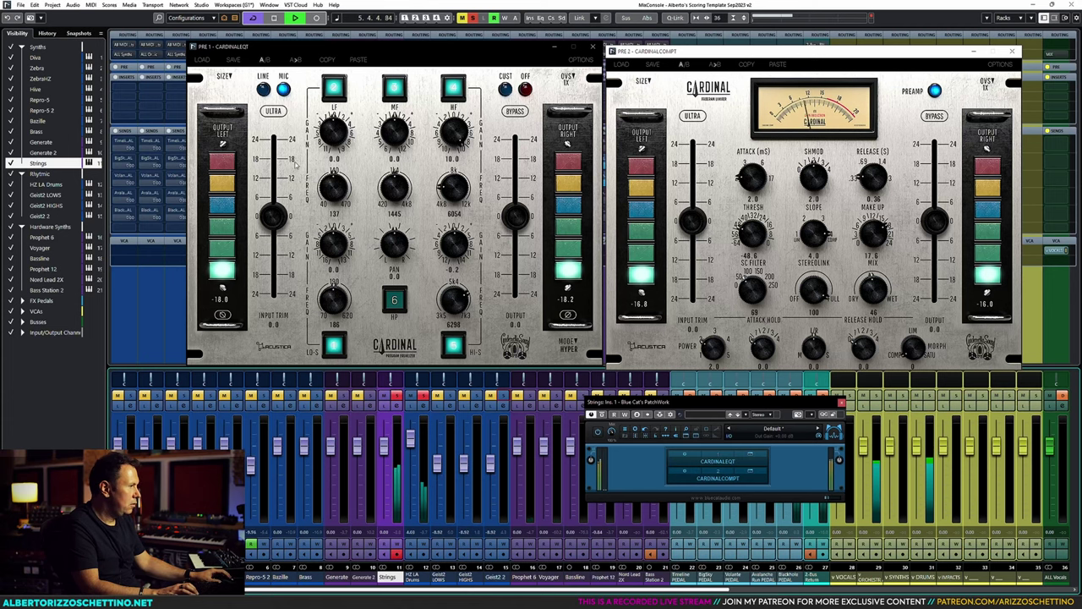
pyautogui.moveTo(272, 216); pyautogui.dragTo(274, 194)
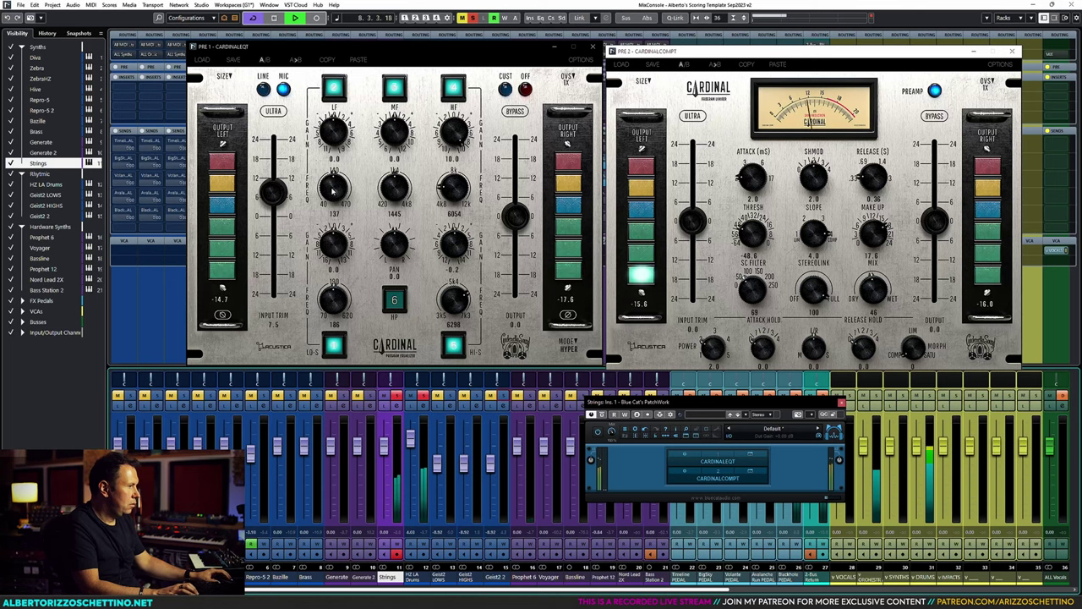
pyautogui.moveTo(334, 298); pyautogui.dragTo(333, 340)
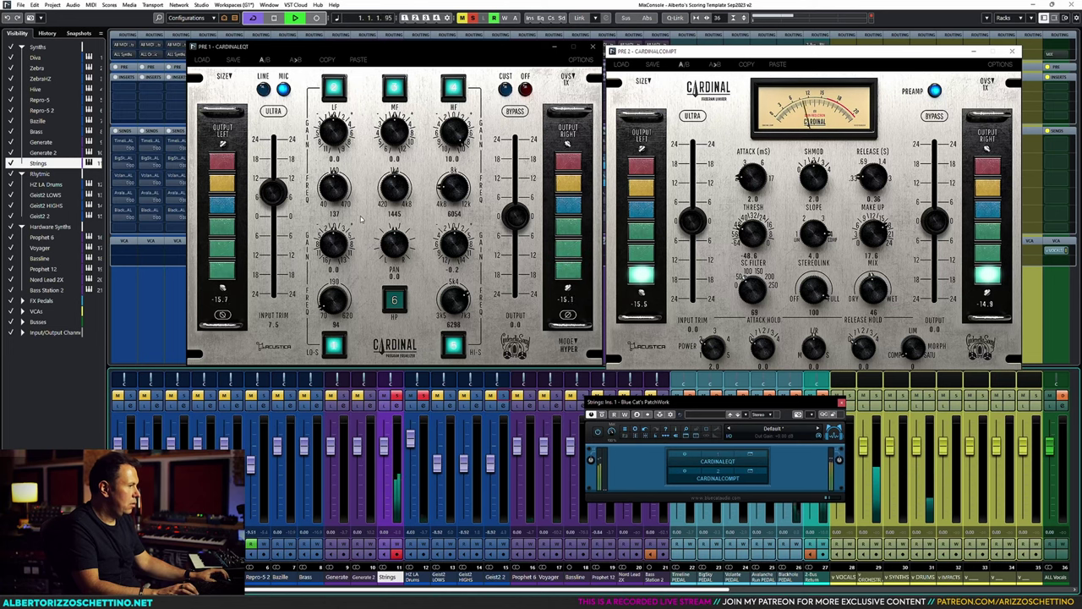
# Step: Set CARDINALEQT's MF band to gain 3.2 at 2521 and its LF band to gain -0.5 at 470
pyautogui.moveTo(394, 129)
pyautogui.mouseDown()
pyautogui.moveTo(394, 106)
pyautogui.moveTo(394, 125)
pyautogui.mouseUp()
pyautogui.moveTo(395, 188); pyautogui.dragTo(398, 188)
pyautogui.moveTo(394, 128); pyautogui.dragTo(386, 191)
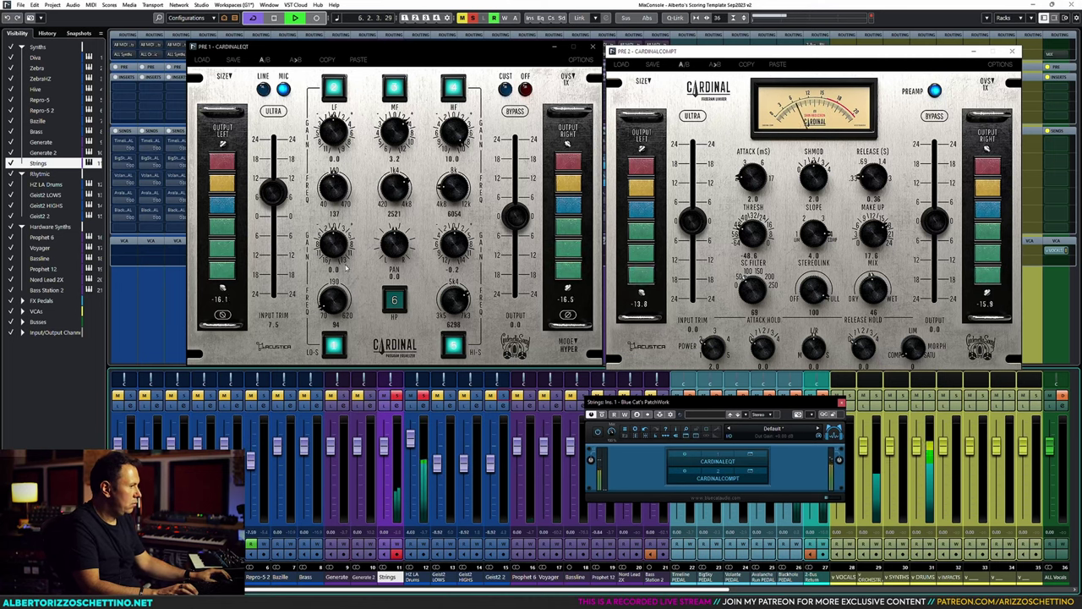
pyautogui.moveTo(337, 200); pyautogui.dragTo(337, 191)
pyautogui.moveTo(335, 136); pyautogui.dragTo(337, 140)
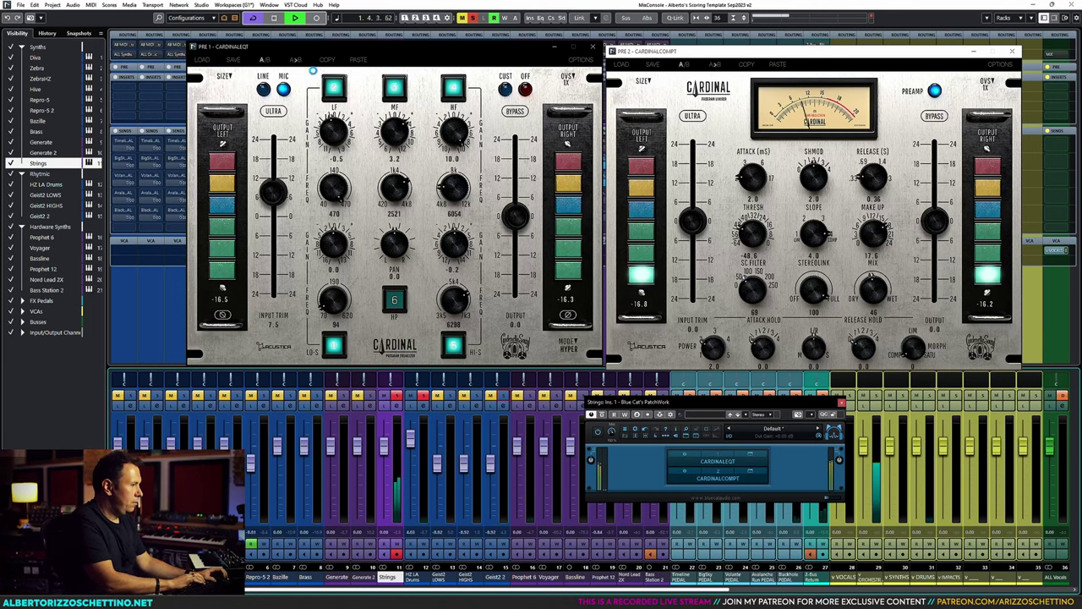
# Step: Stop playback and save the Strings PatchWork chain as a preset named Cardinal EQ-COMP
pyautogui.press('space')
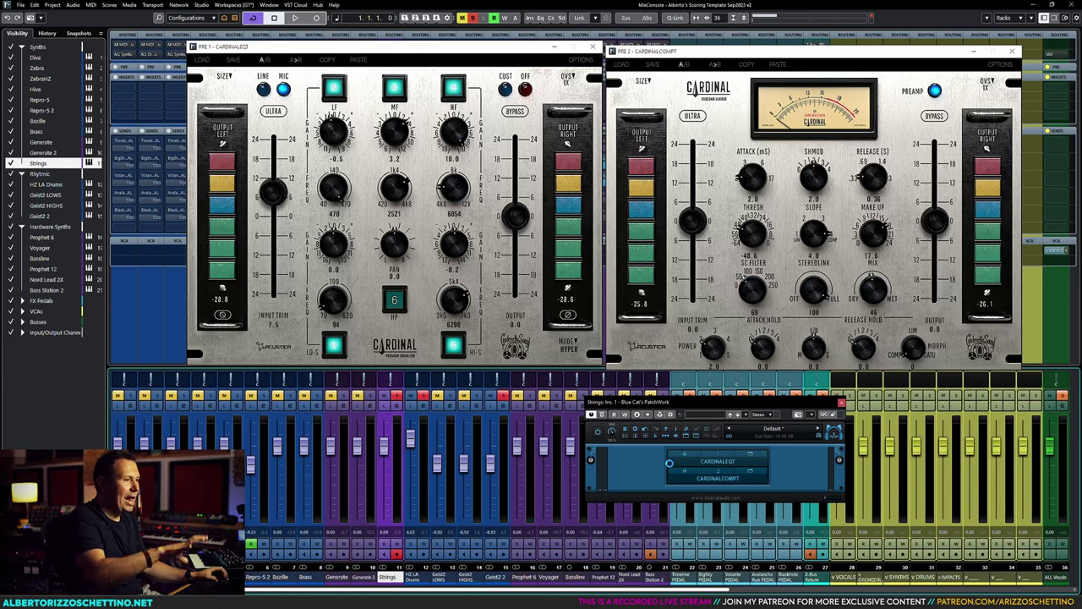
pyautogui.click(772, 431)
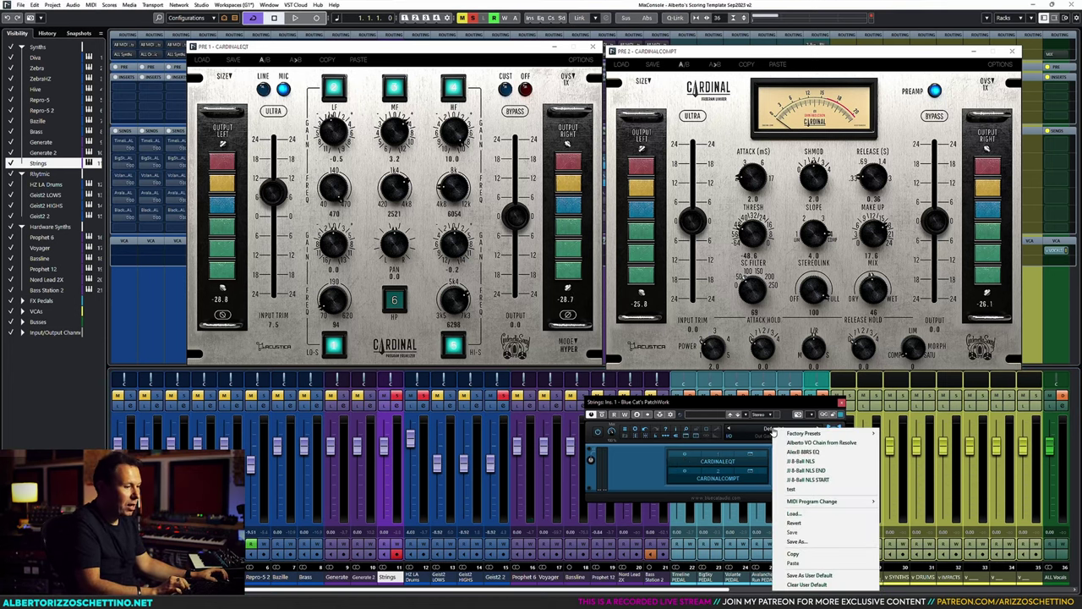
pyautogui.click(804, 534)
pyautogui.write('Cardinal EQ-')
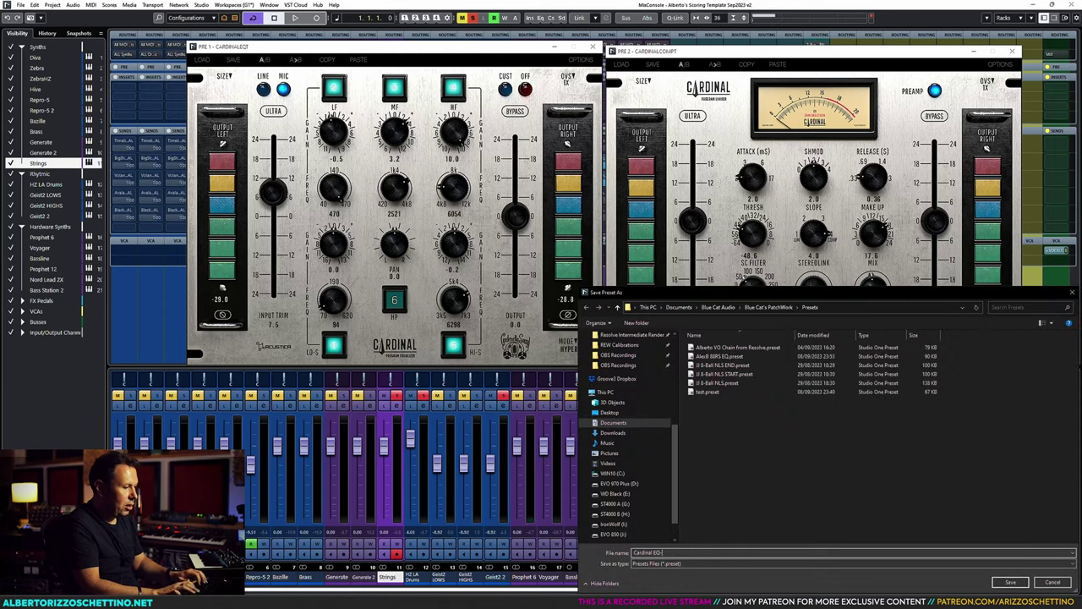
pyautogui.press('Return')
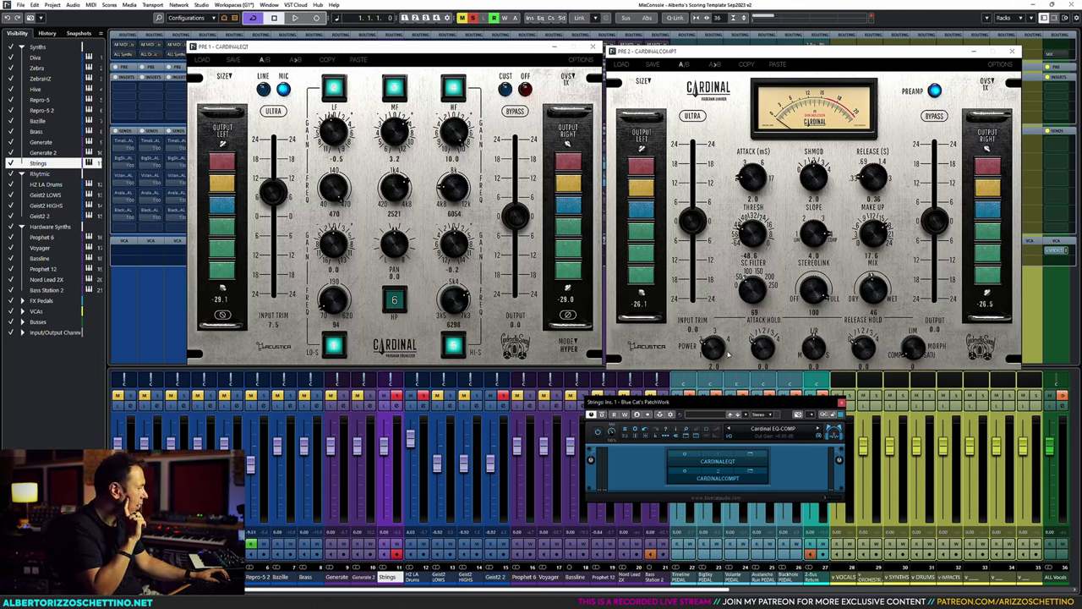
# Step: Start playback and, in CARDINALCOMPT's B setting, set the mix to 34, make-up to 16.8 and output to 3.5
pyautogui.click(727, 53)
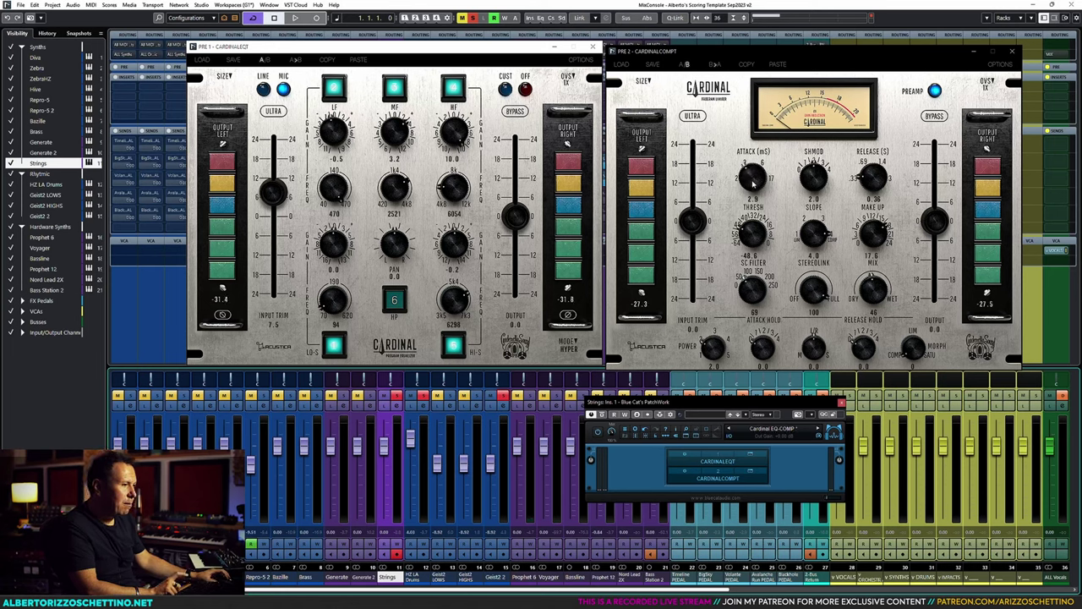
pyautogui.press('space')
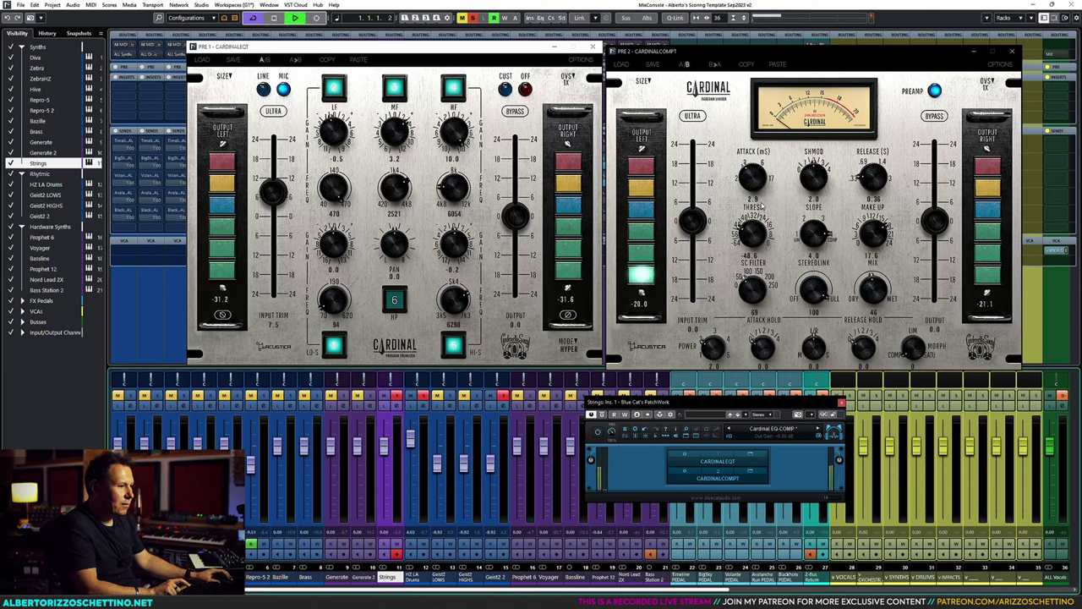
pyautogui.moveTo(869, 295); pyautogui.dragTo(871, 308)
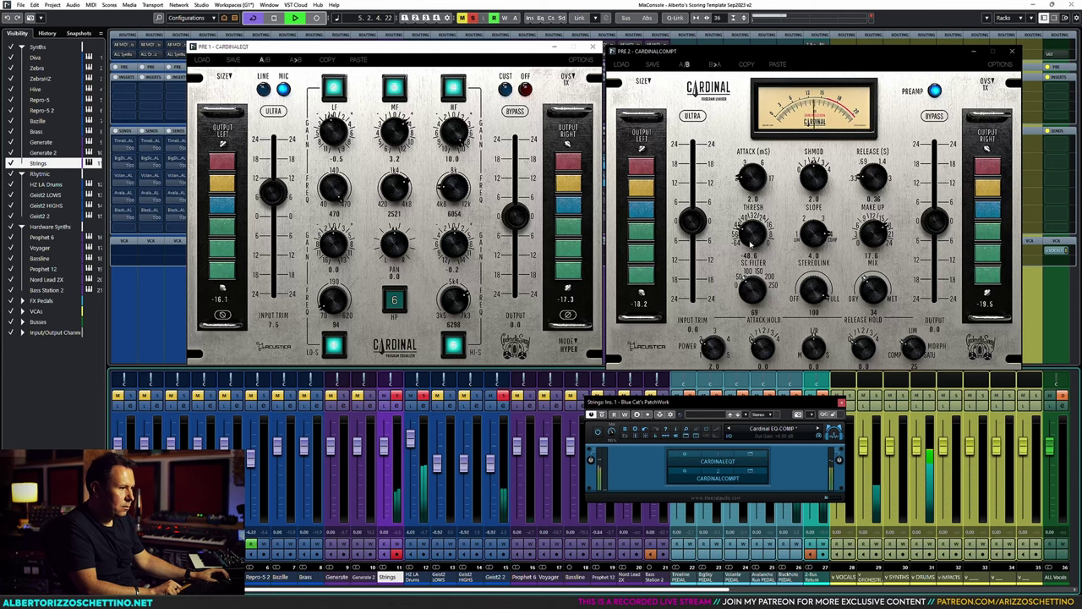
pyautogui.moveTo(873, 233); pyautogui.dragTo(874, 240)
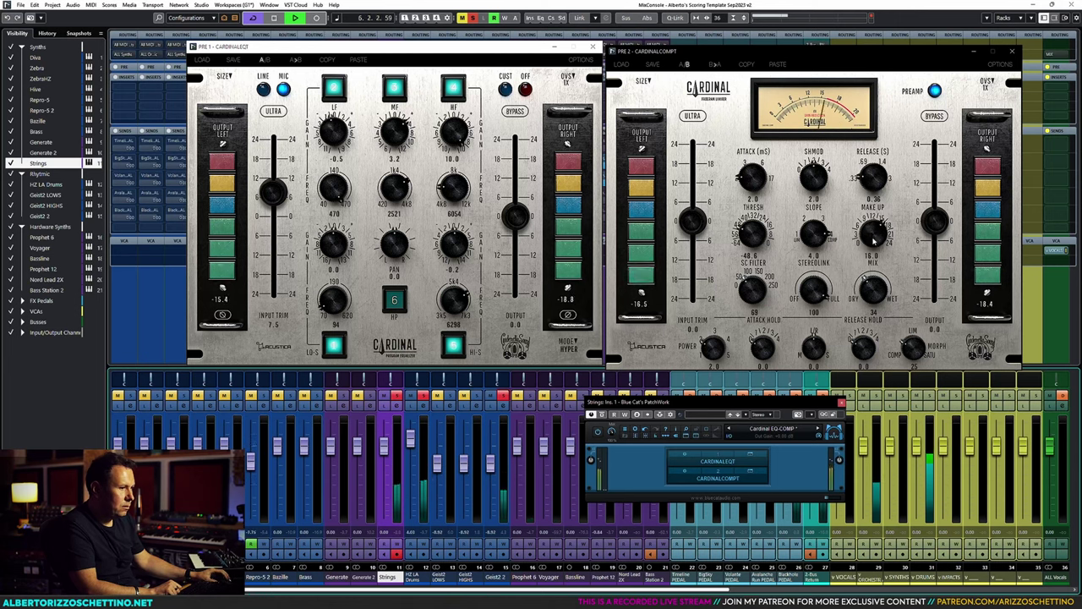
pyautogui.moveTo(934, 221); pyautogui.dragTo(943, 213)
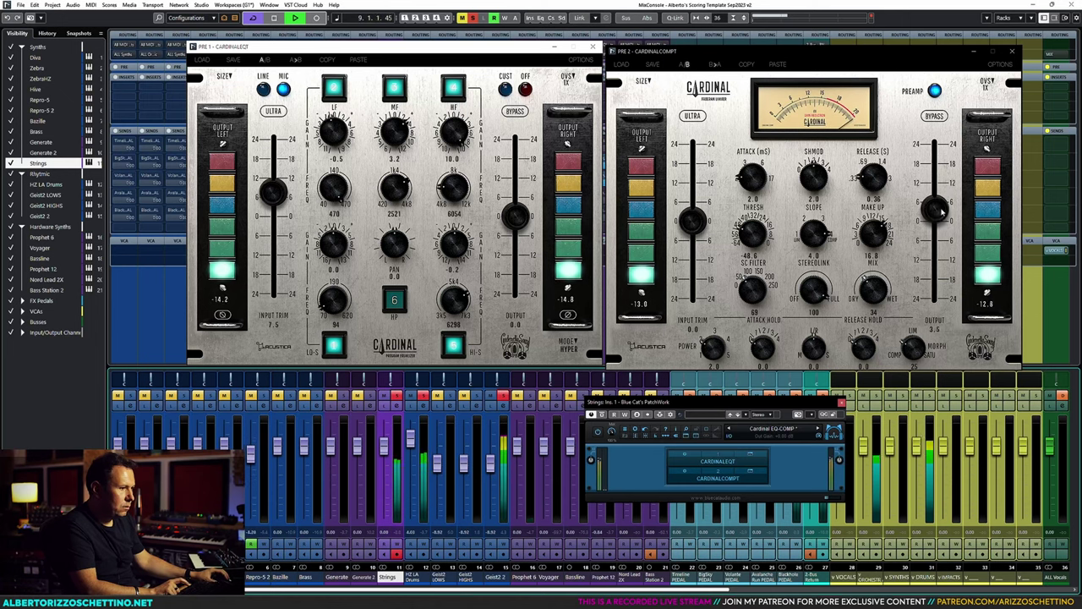
# Step: Compare CARDINALCOMPT's A and B settings during playback, returning to A before stopping playback
pyautogui.click(680, 64)
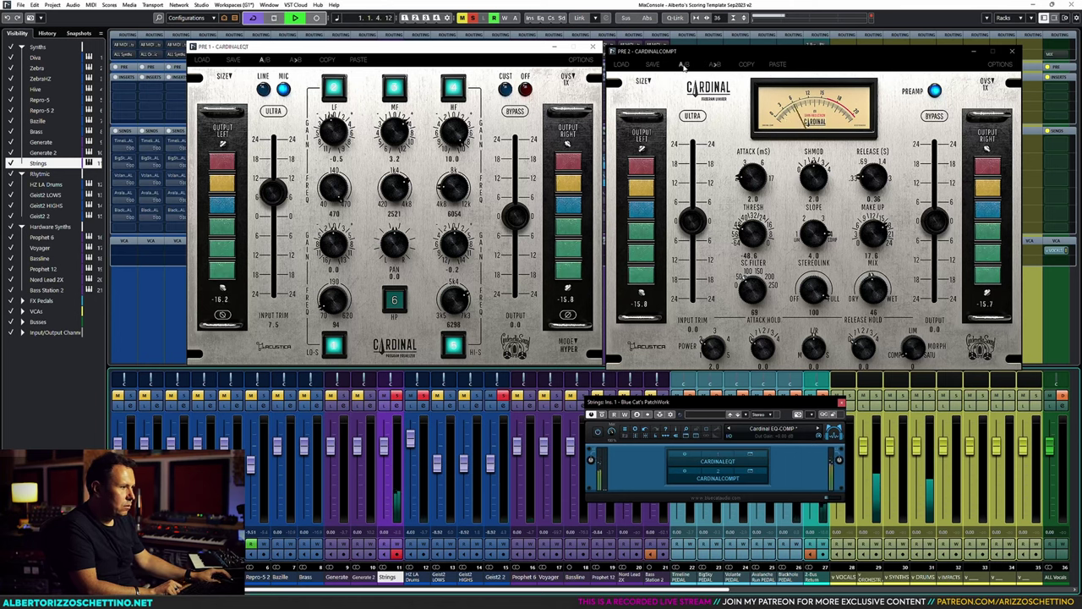
pyautogui.click(683, 65)
pyautogui.click(683, 65)
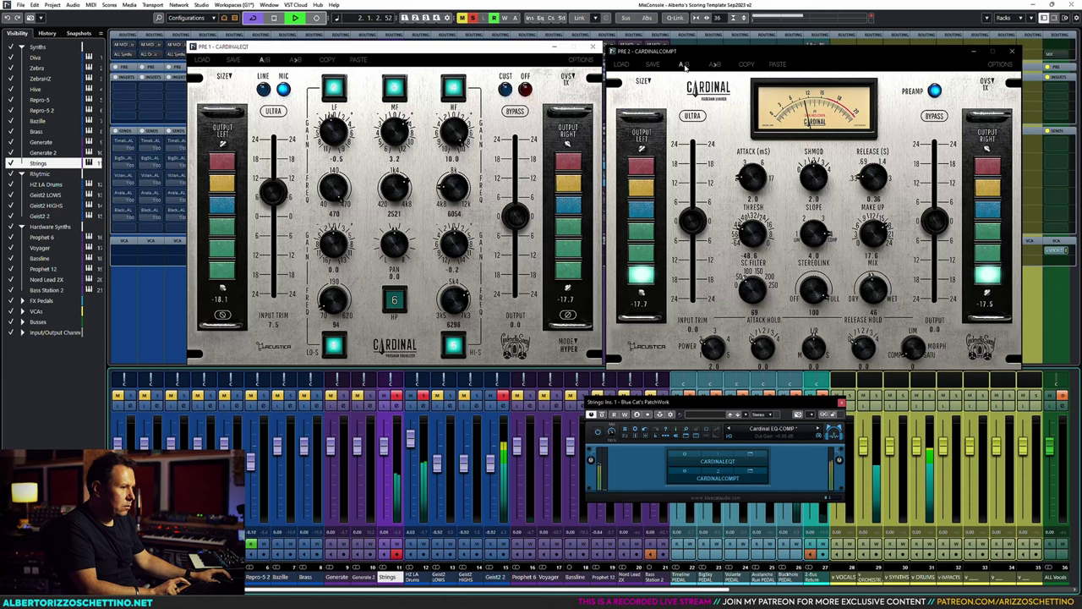
pyautogui.press('space')
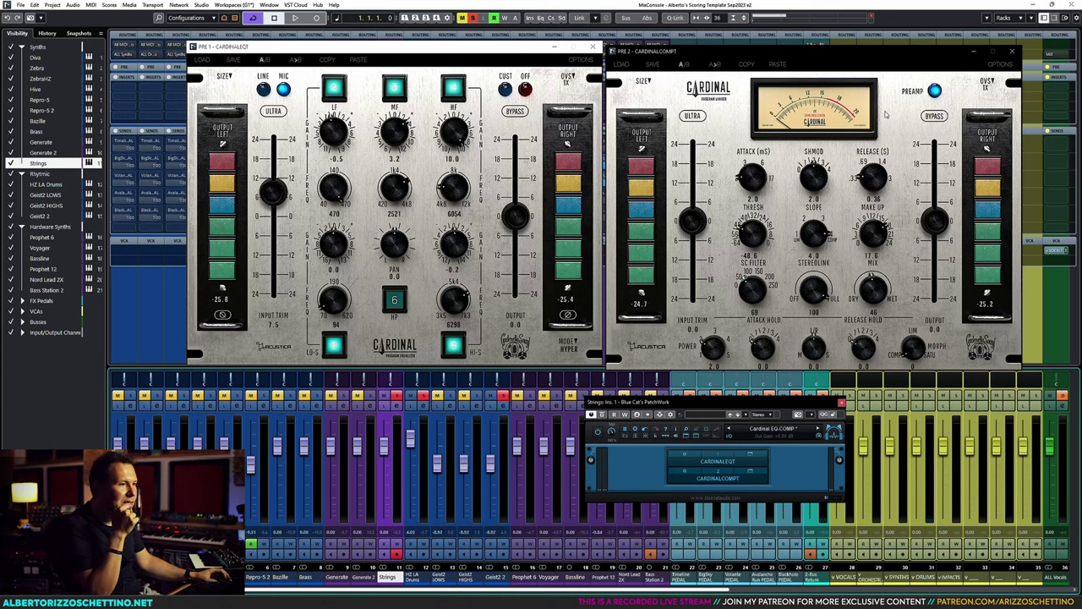
# Step: Close the CARDINALCOMPT, CARDINALEQT and PatchWork windows of the Strings channel
pyautogui.click(1012, 53)
pyautogui.click(593, 46)
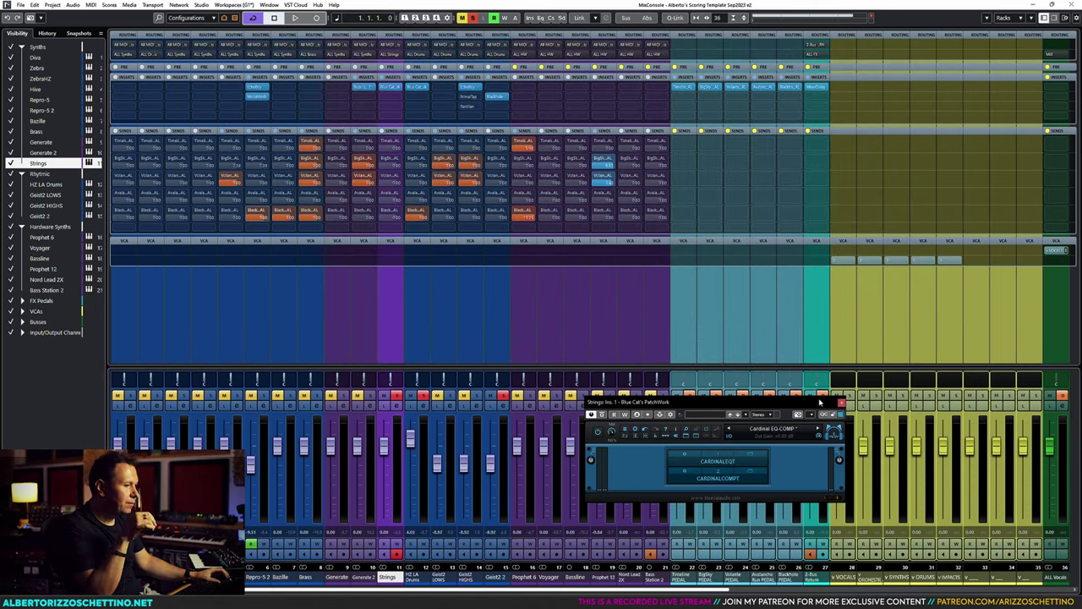
pyautogui.click(841, 403)
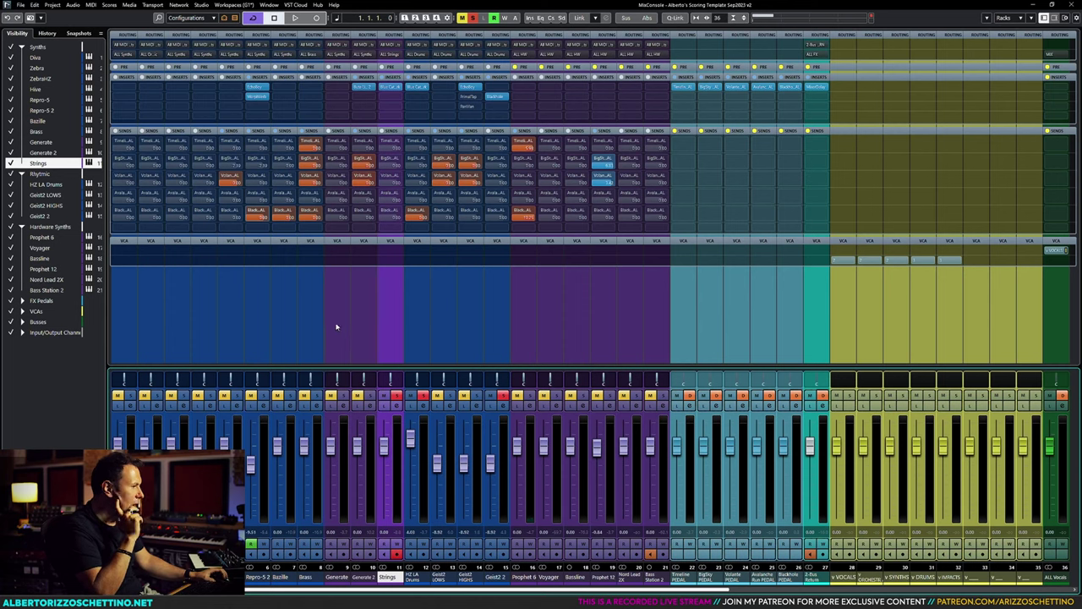
# Step: Insert Blue Cat's PatchWork on the Brass channel, load the Cardinal EQ-COMP preset and place its window below the two plug-ins
pyautogui.click(308, 330)
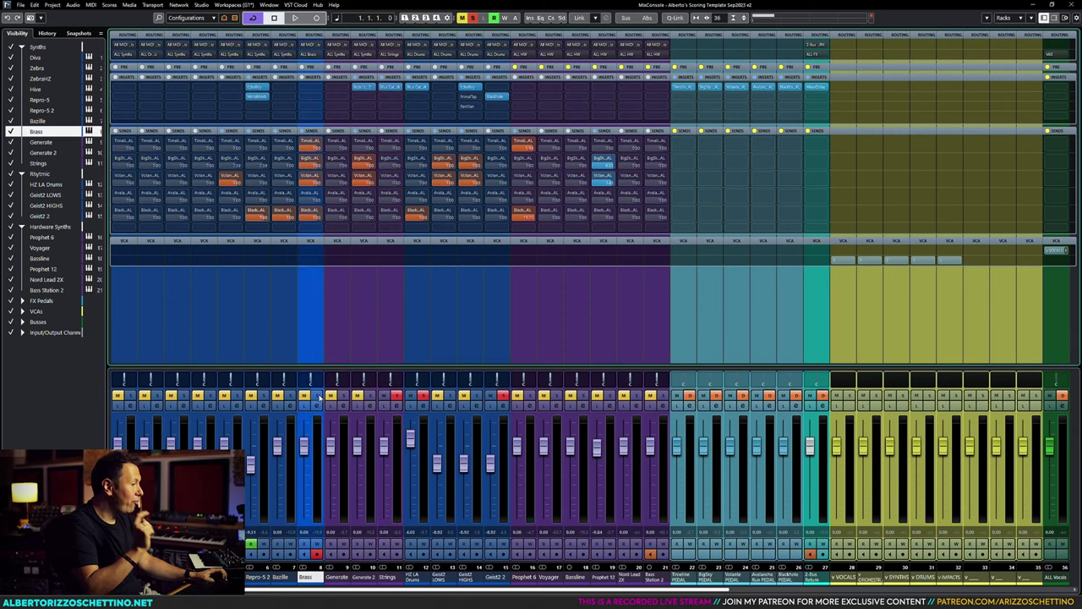
pyautogui.click(318, 89)
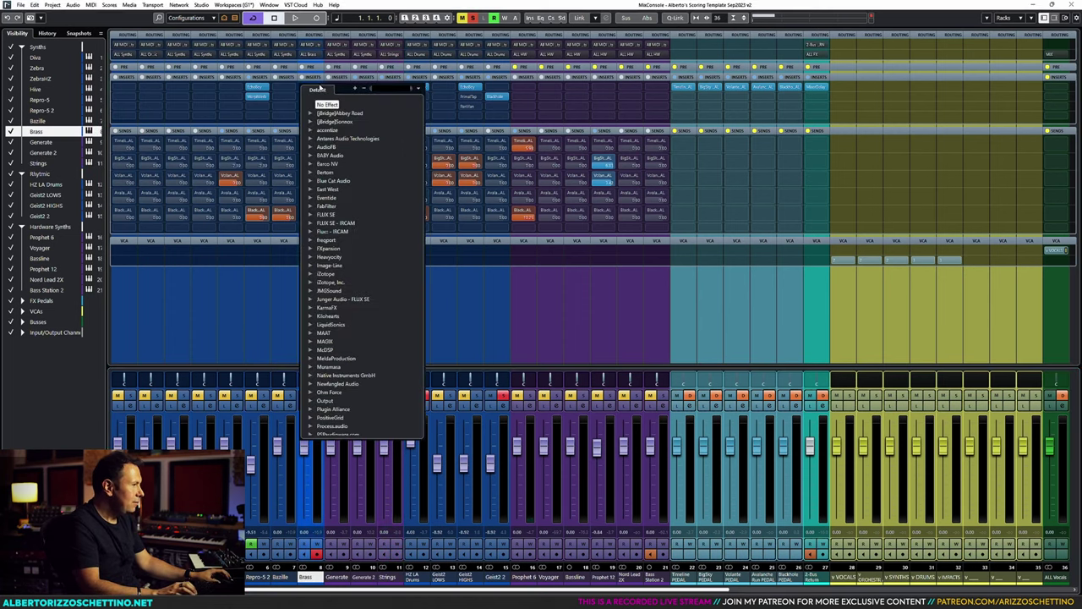
pyautogui.write('patch')
pyautogui.click(361, 122)
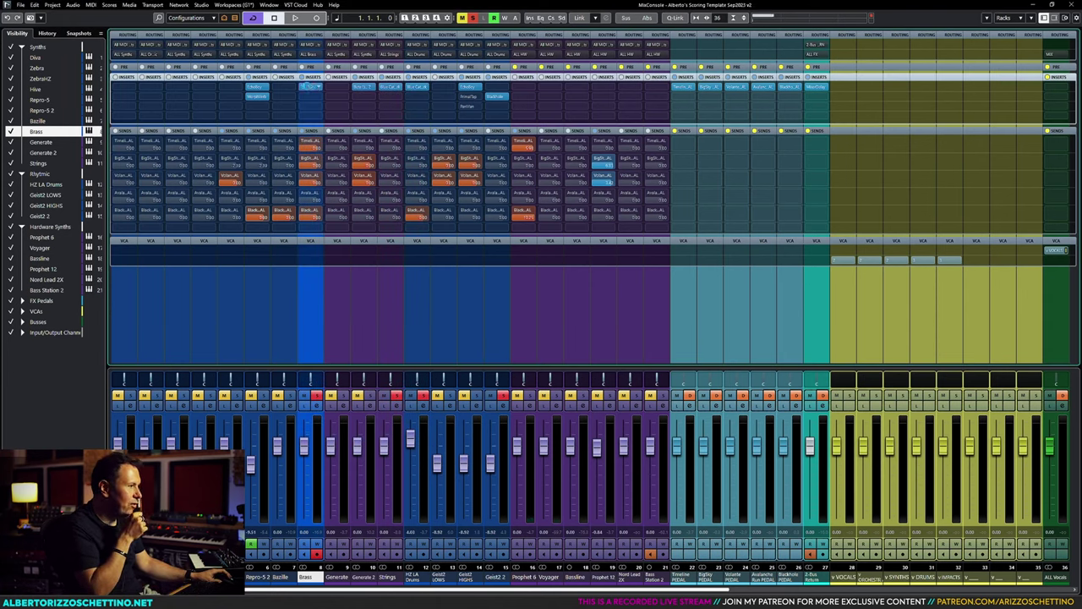
pyautogui.click(609, 258)
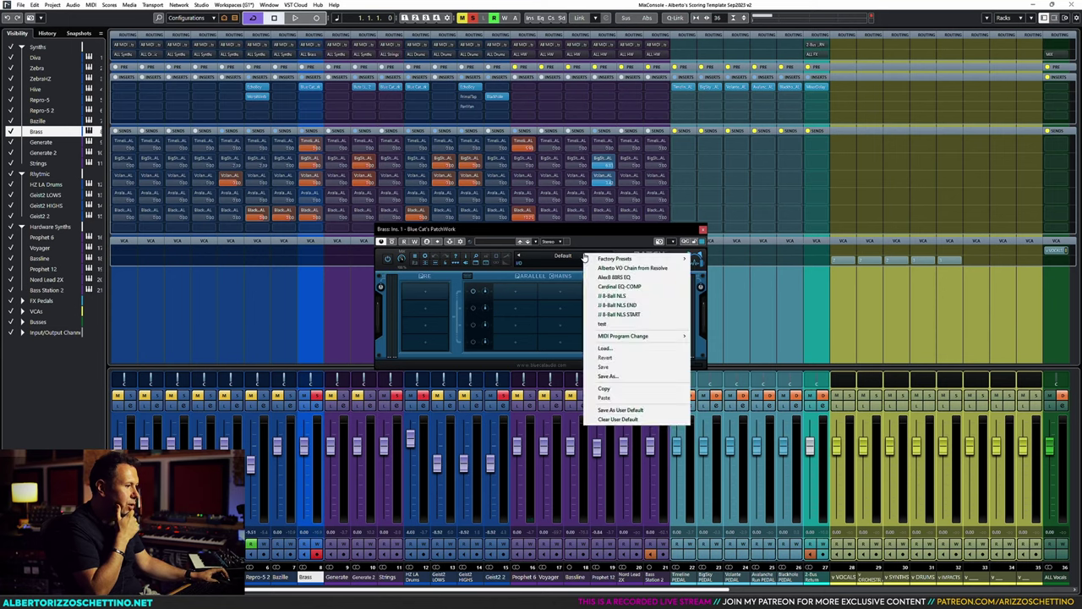
pyautogui.click(610, 325)
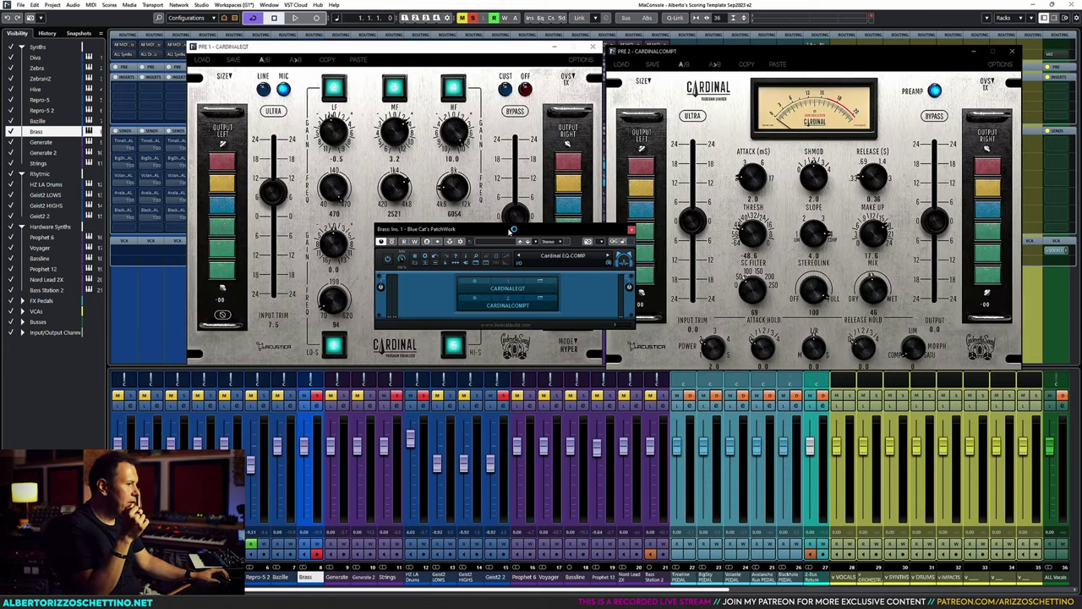
pyautogui.moveTo(657, 405); pyautogui.dragTo(677, 404)
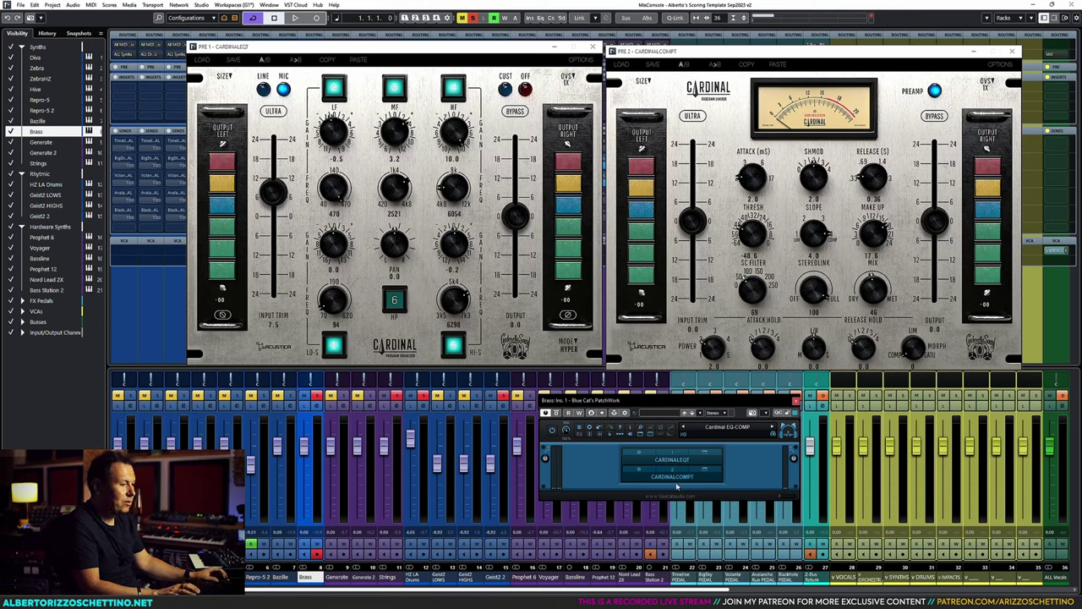
# Step: Bypass CARDINALCOMPT, reset CARDINALEQT's LF, MF and HF gains to 0.0 and all frequencies to default, and save over the Cardinal EQ-COMP preset
pyautogui.click(636, 474)
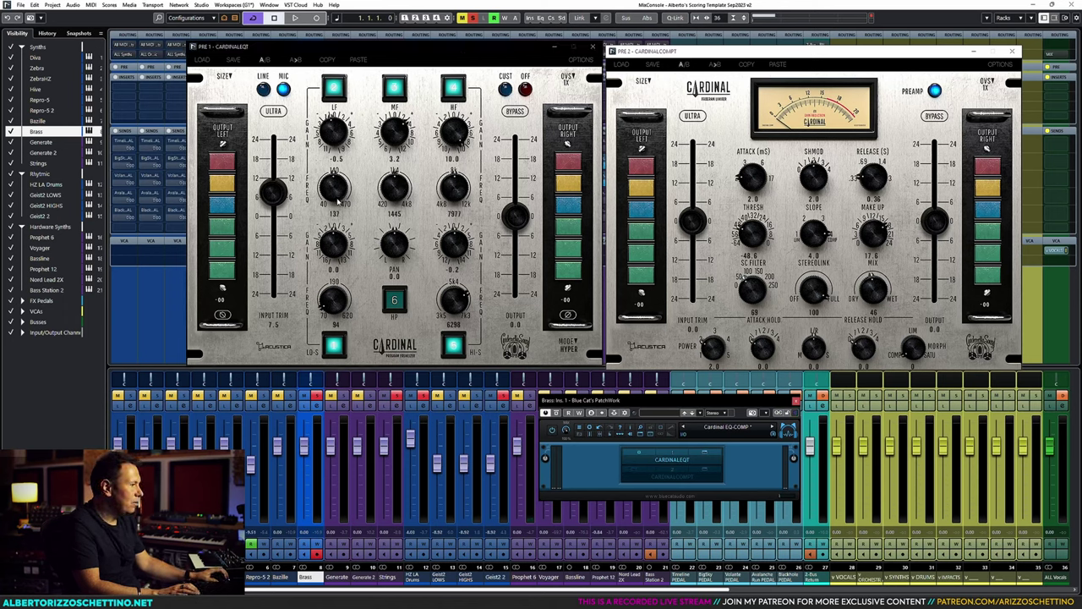
pyautogui.scroll(-2, 453, 298)
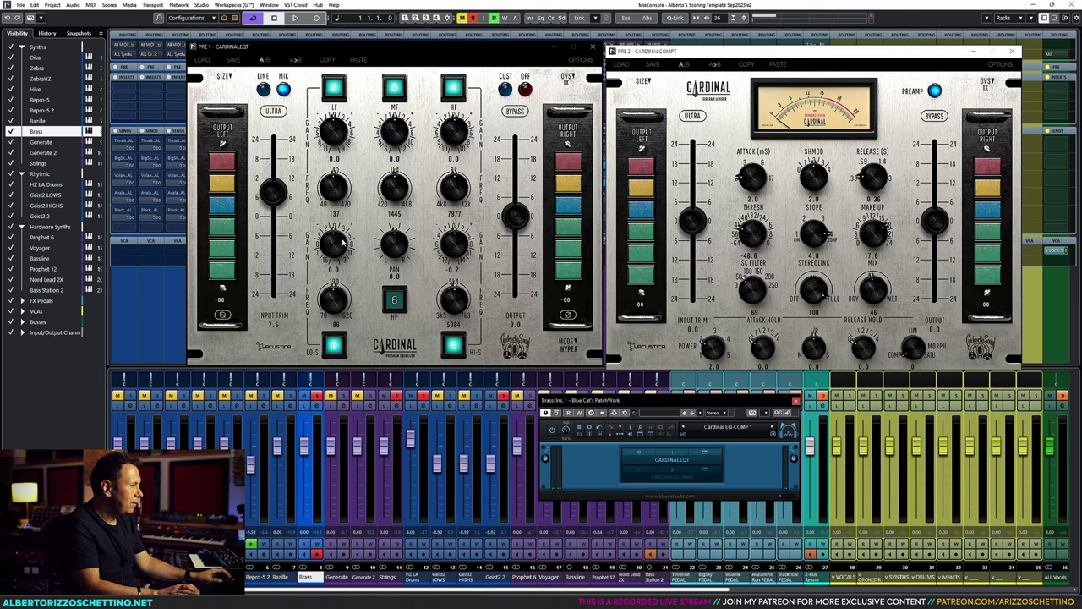
pyautogui.click(745, 429)
pyautogui.click(812, 371)
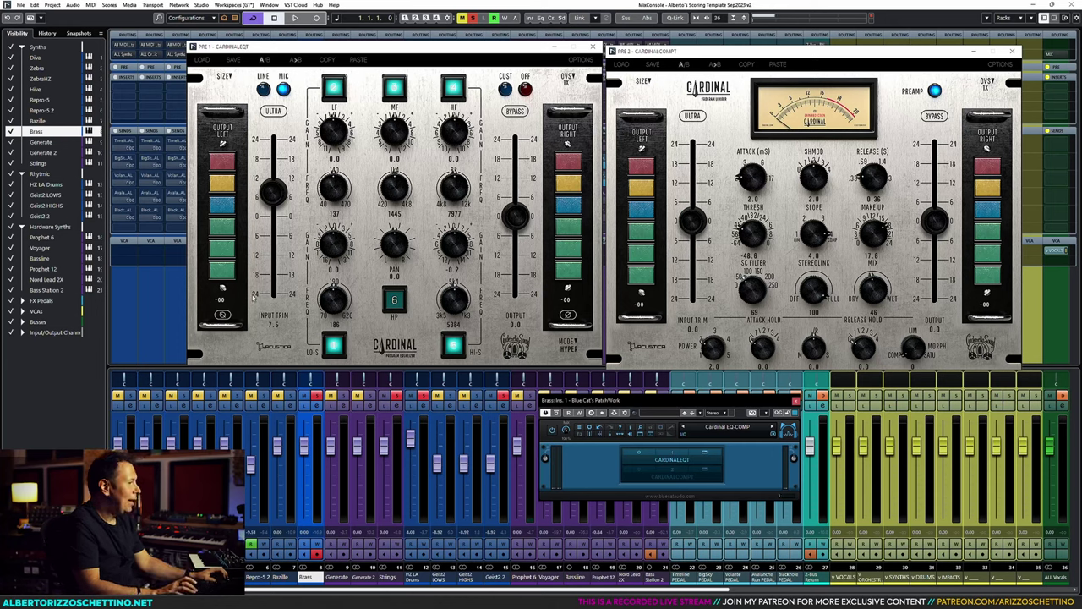
# Step: Start playback and set CARDINALEQT's MF to 8.2 at 4082, HF gain to -4.1, high-shelf gain to 11.2 and LF to 3.2 at 230, with HP on
pyautogui.press('space')
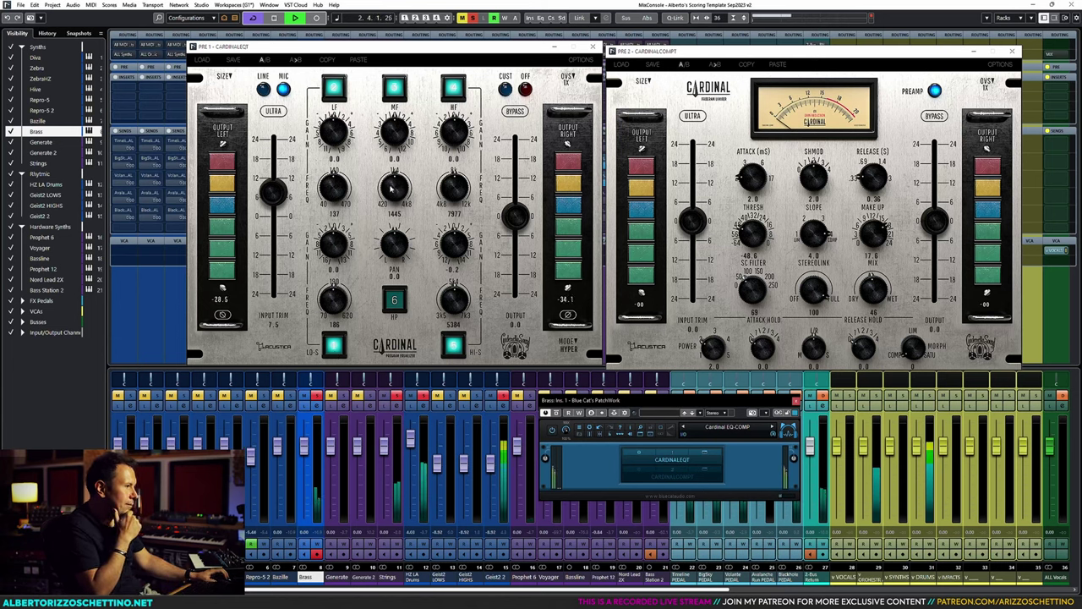
pyautogui.moveTo(394, 209); pyautogui.dragTo(394, 172)
pyautogui.moveTo(394, 132)
pyautogui.mouseDown()
pyautogui.moveTo(396, 98)
pyautogui.moveTo(404, 140)
pyautogui.moveTo(406, 131)
pyautogui.mouseUp()
pyautogui.moveTo(402, 186); pyautogui.dragTo(402, 189)
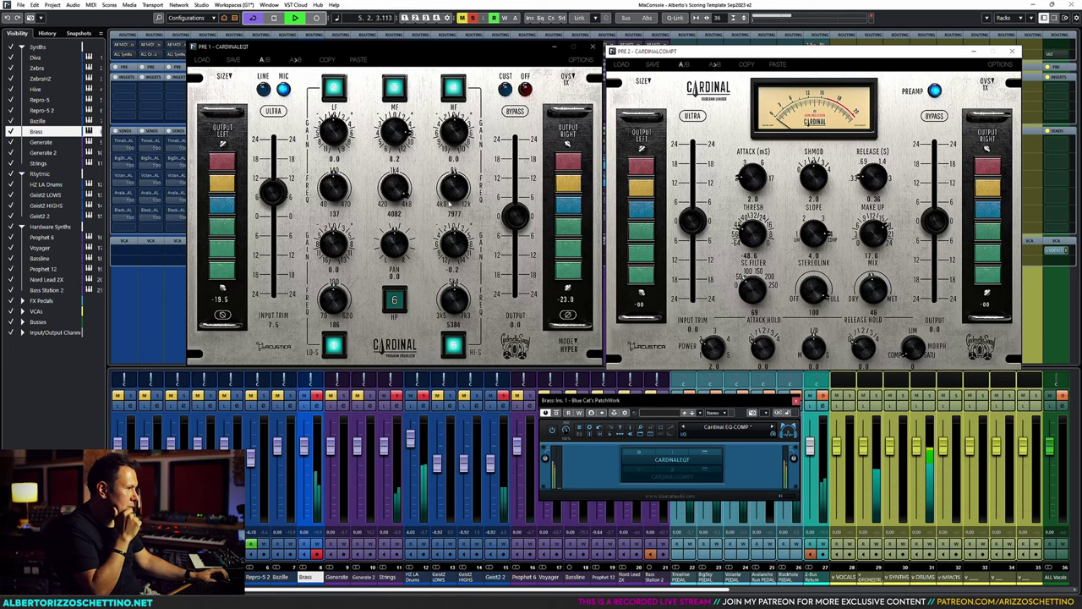
pyautogui.moveTo(453, 127); pyautogui.dragTo(454, 164)
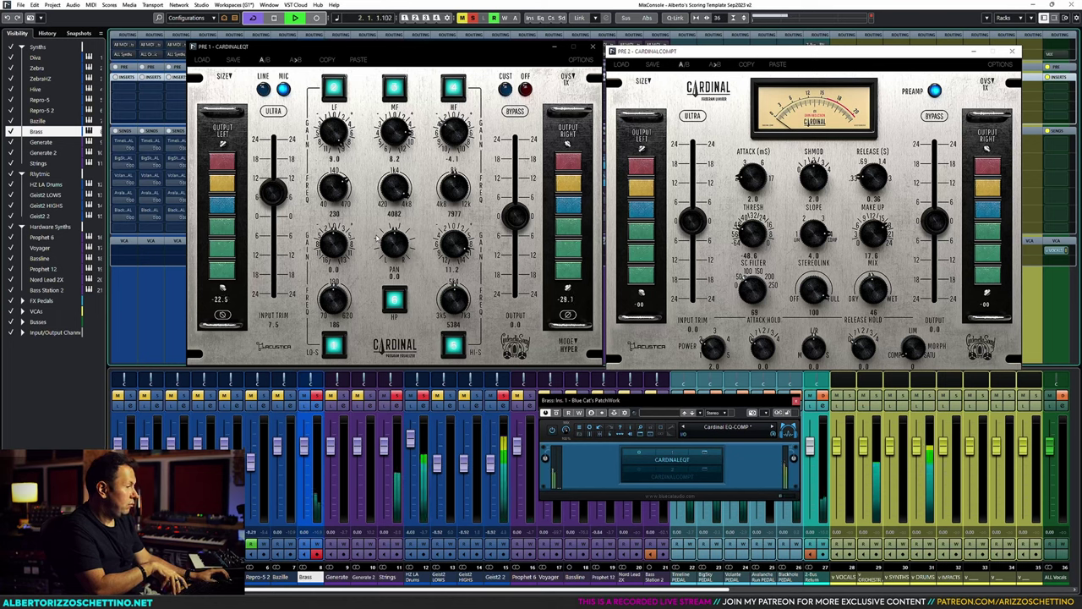
pyautogui.moveTo(333, 133); pyautogui.dragTo(337, 191)
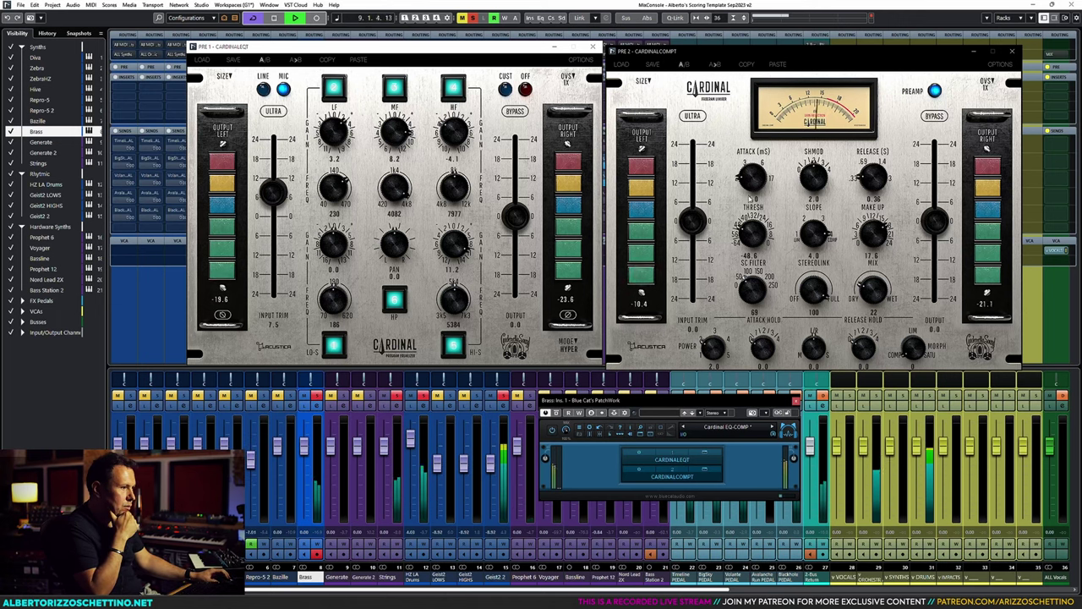
# Step: Set CARDINALCOMPT's attack to 3.1 ms, release to 0.67 s, input trim to -1.7 and output to 1.2
pyautogui.moveTo(750, 176); pyautogui.dragTo(759, 134)
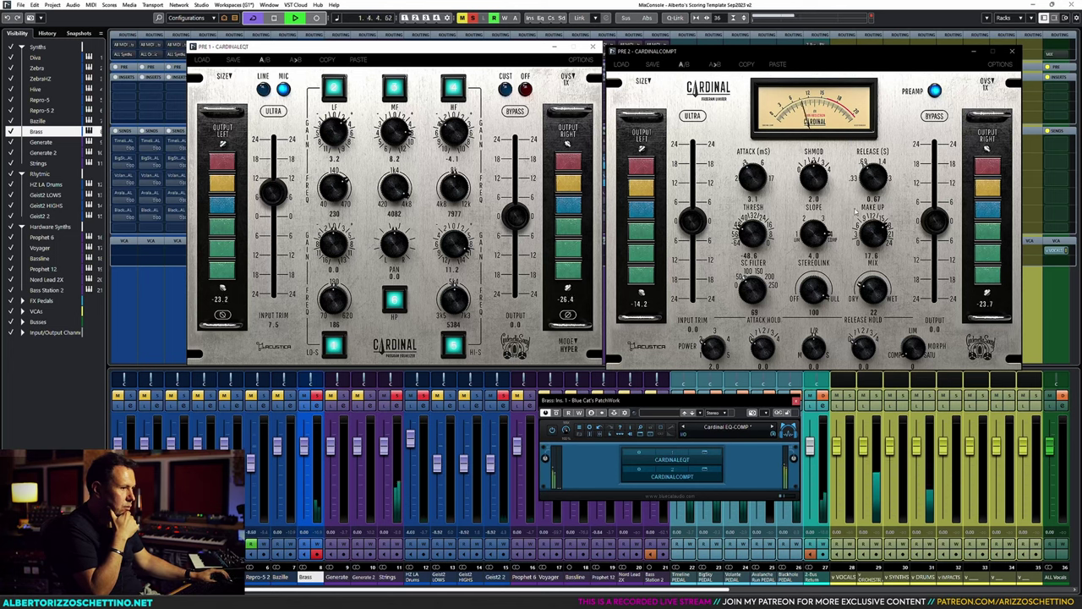
pyautogui.moveTo(698, 239); pyautogui.dragTo(701, 224)
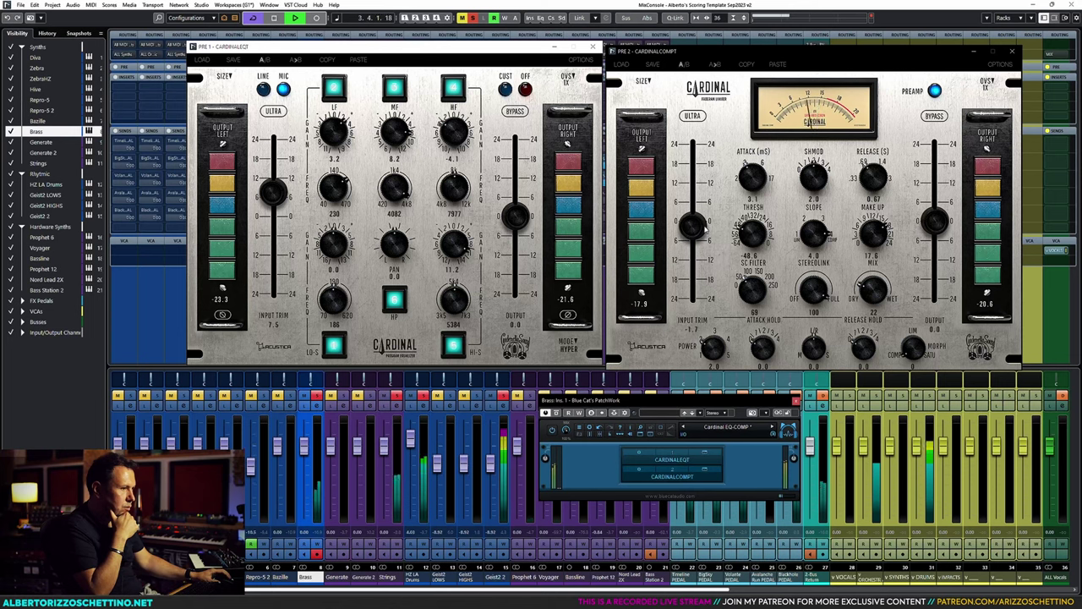
pyautogui.moveTo(934, 225); pyautogui.dragTo(928, 227)
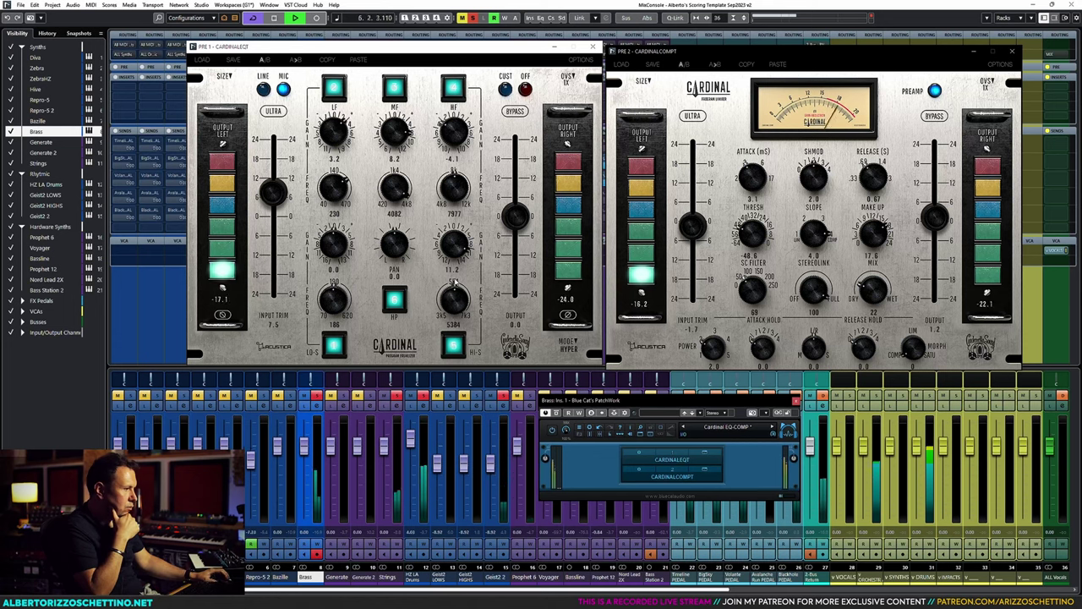
# Step: Set CARDINALEQT's HF band to gain 0.9 at 7364, the high-shelf frequency to 5384 and the output to 2.9
pyautogui.moveTo(452, 311); pyautogui.dragTo(453, 304)
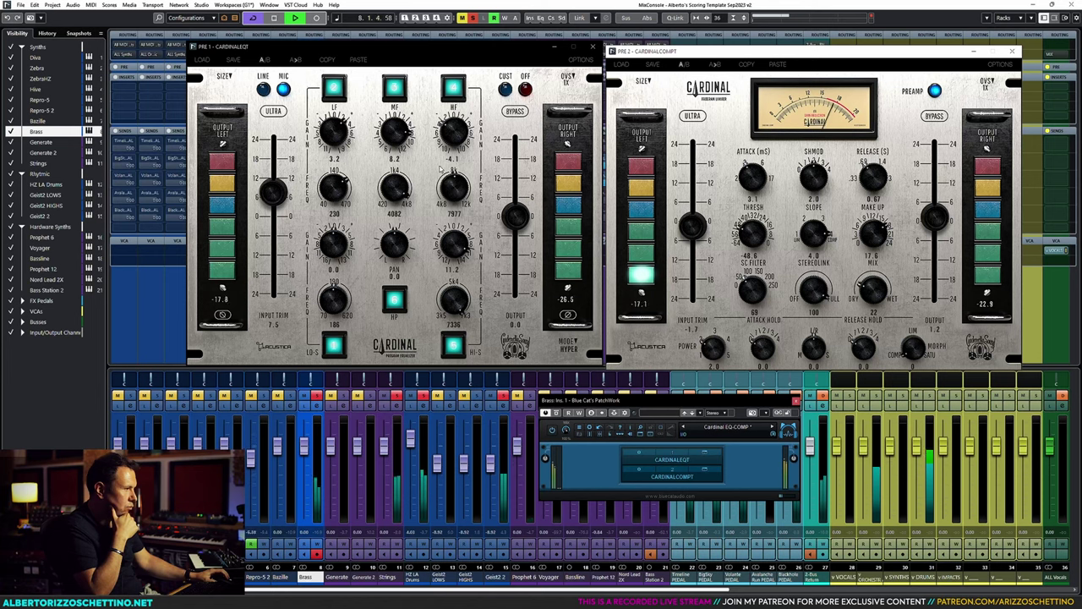
pyautogui.moveTo(453, 127); pyautogui.dragTo(455, 112)
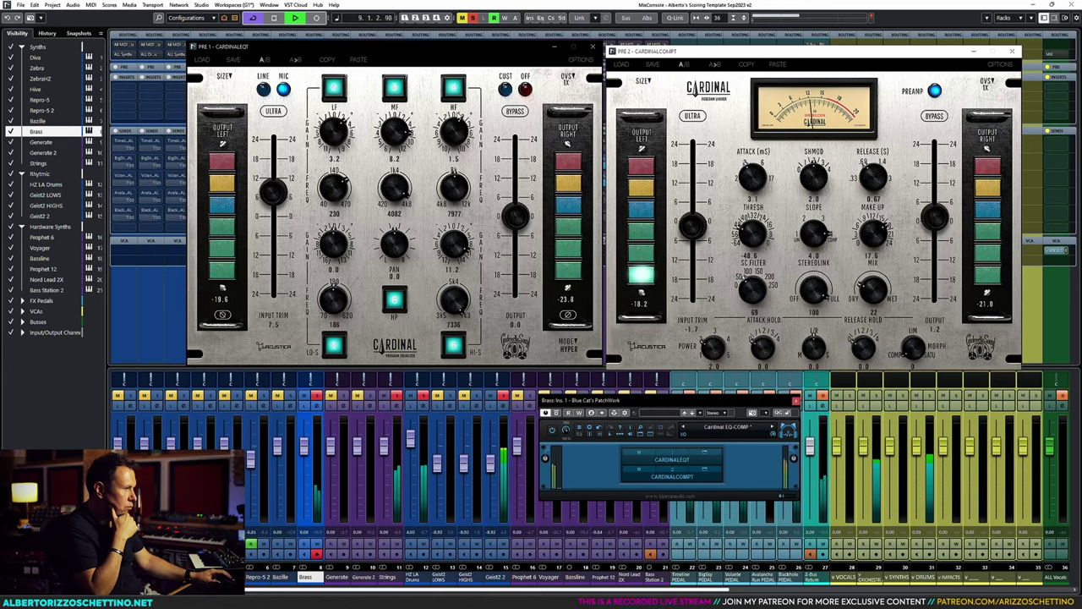
pyautogui.moveTo(454, 188); pyautogui.dragTo(455, 202)
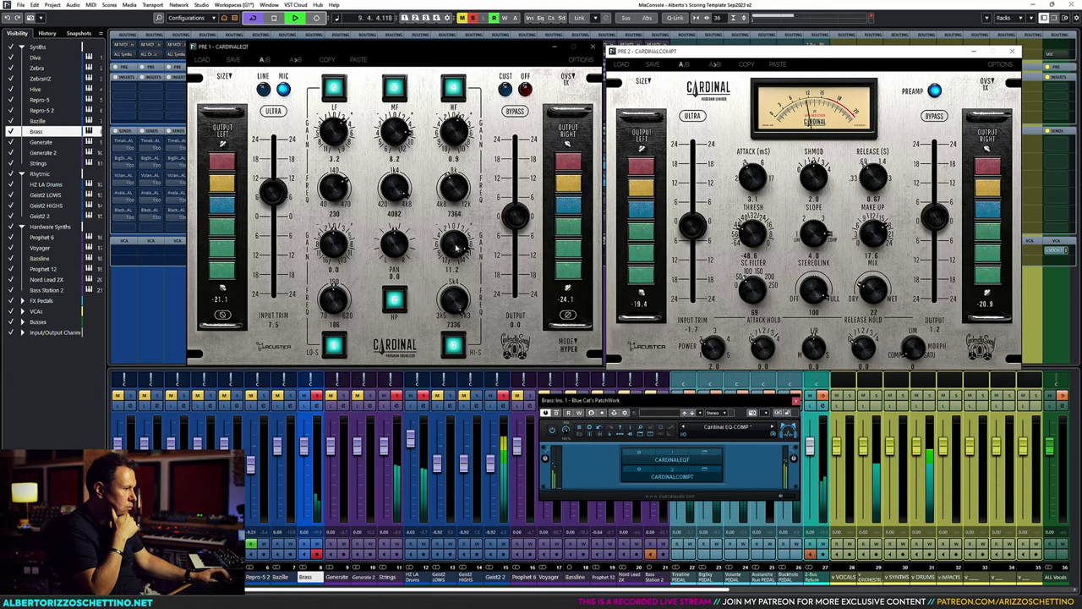
pyautogui.moveTo(456, 304); pyautogui.dragTo(453, 308)
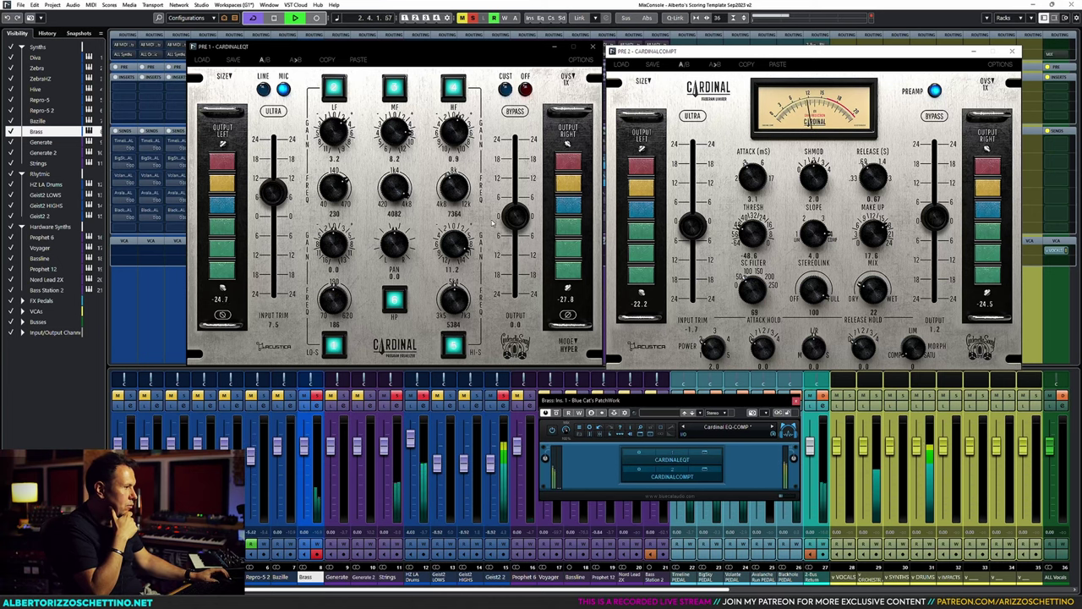
pyautogui.moveTo(514, 221); pyautogui.dragTo(514, 213)
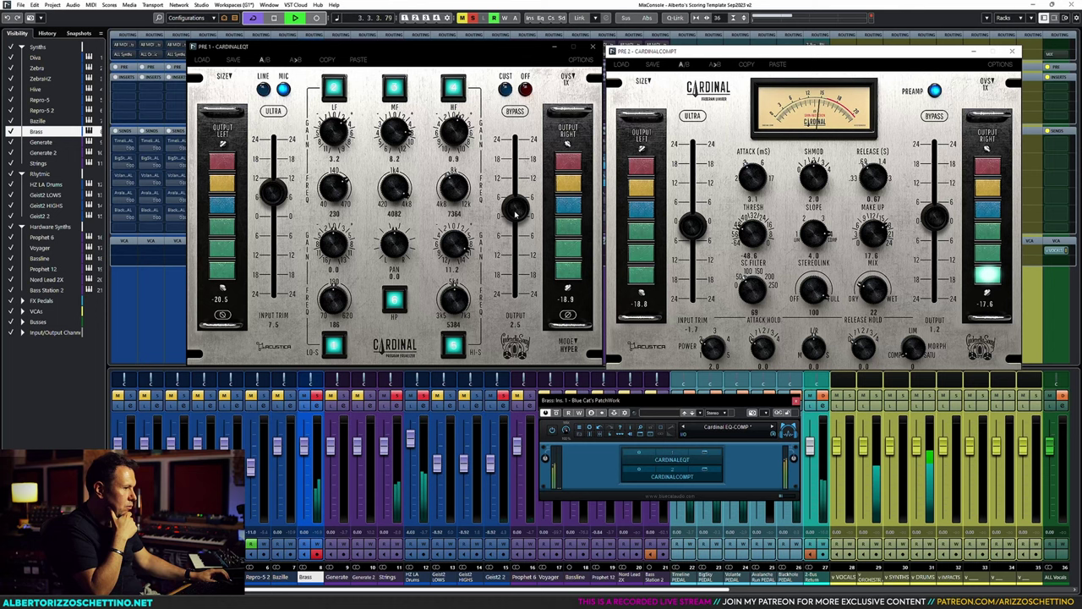
# Step: Set CARDINALEQT's LF gain to 4.7 and its pan to -0.2, and stop playback
pyautogui.moveTo(336, 132); pyautogui.dragTo(336, 127)
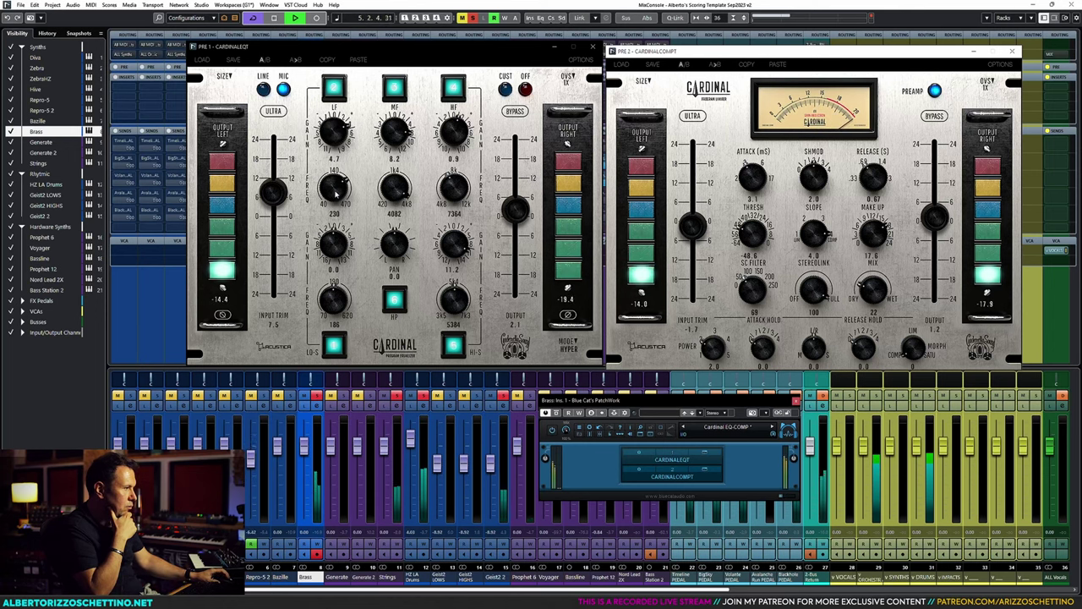
pyautogui.moveTo(393, 253); pyautogui.dragTo(394, 255)
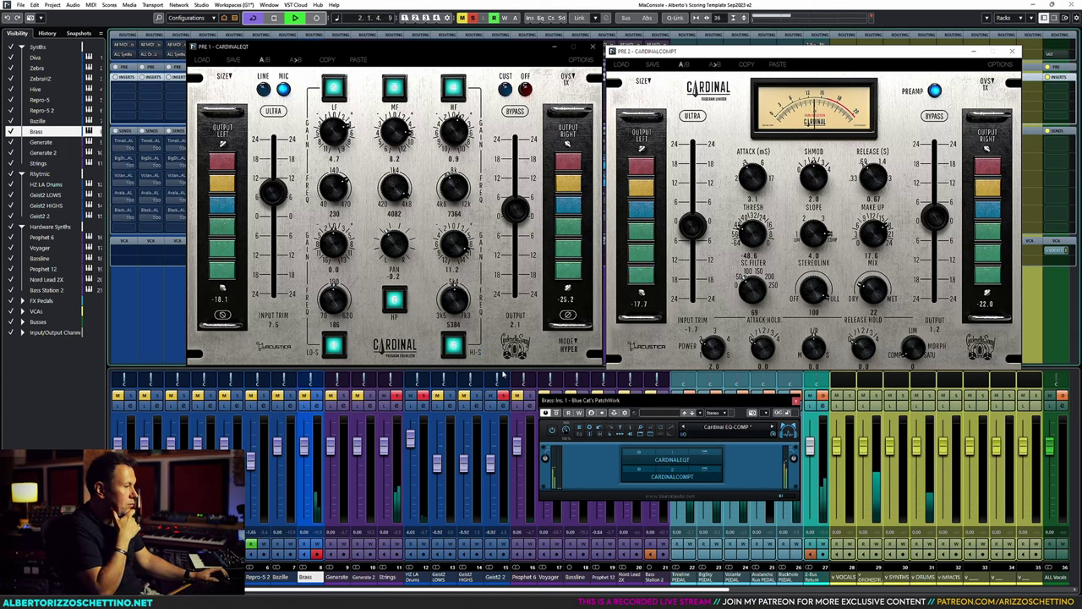
pyautogui.press('space')
# Step: Close the CARDINALEQT, CARDINALCOMPT and PatchWork windows of the Brass channel
pyautogui.click(593, 46)
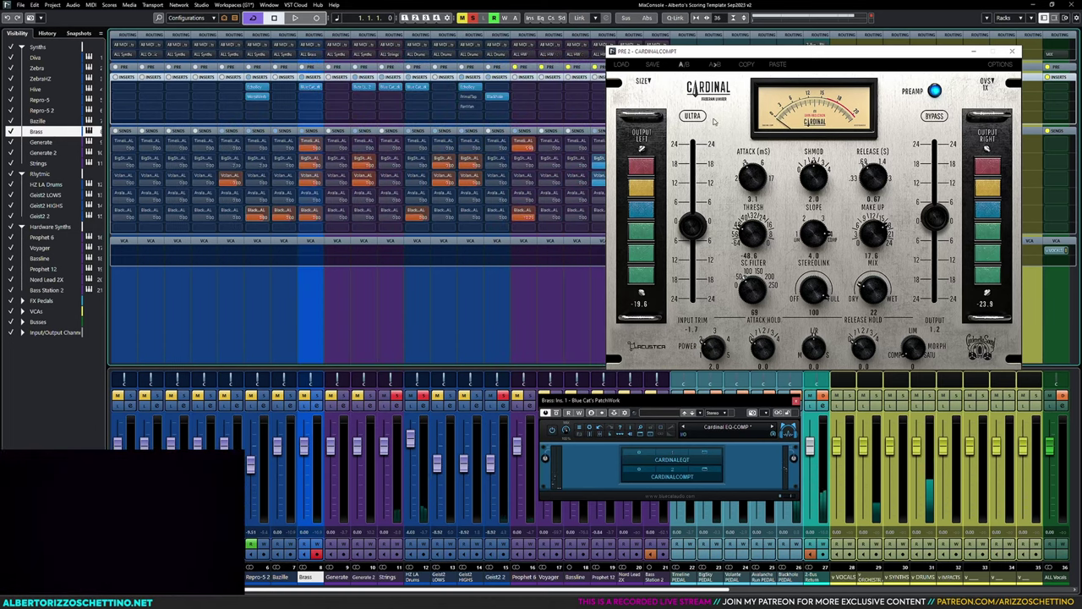
pyautogui.click(1012, 51)
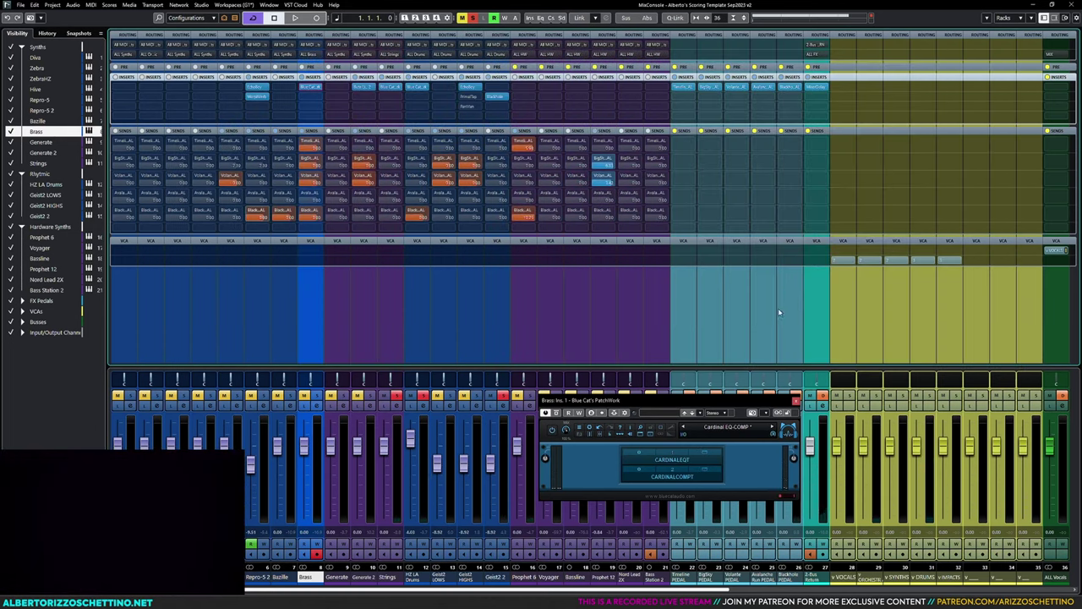
pyautogui.click(795, 401)
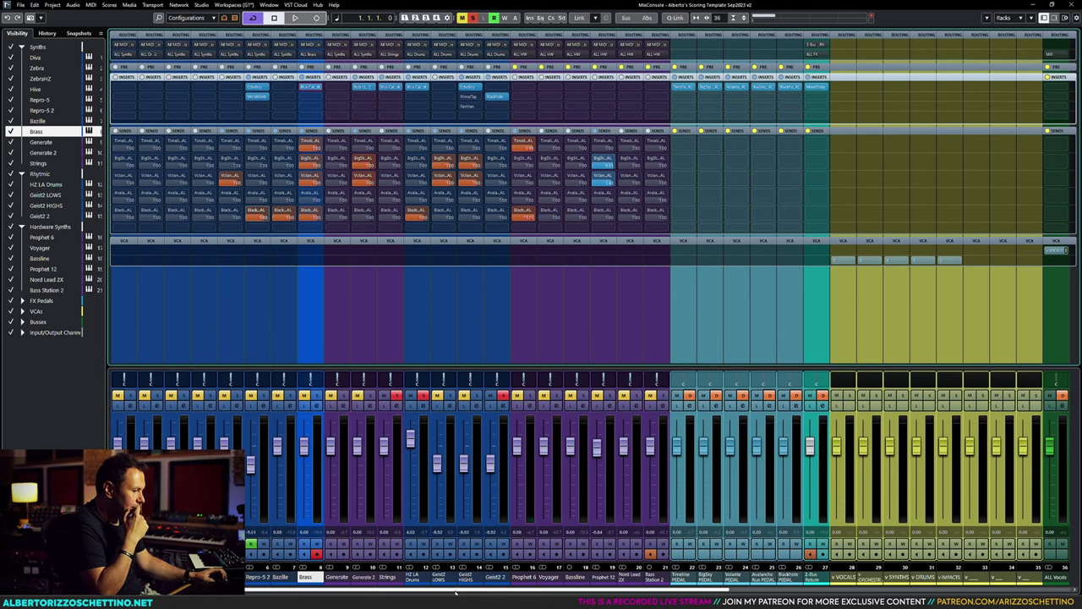
# Step: Route the Geist2 2 channel's output to the ALL Percs group and solo Geist2 HIGHS and Geist2 2
pyautogui.click(443, 318)
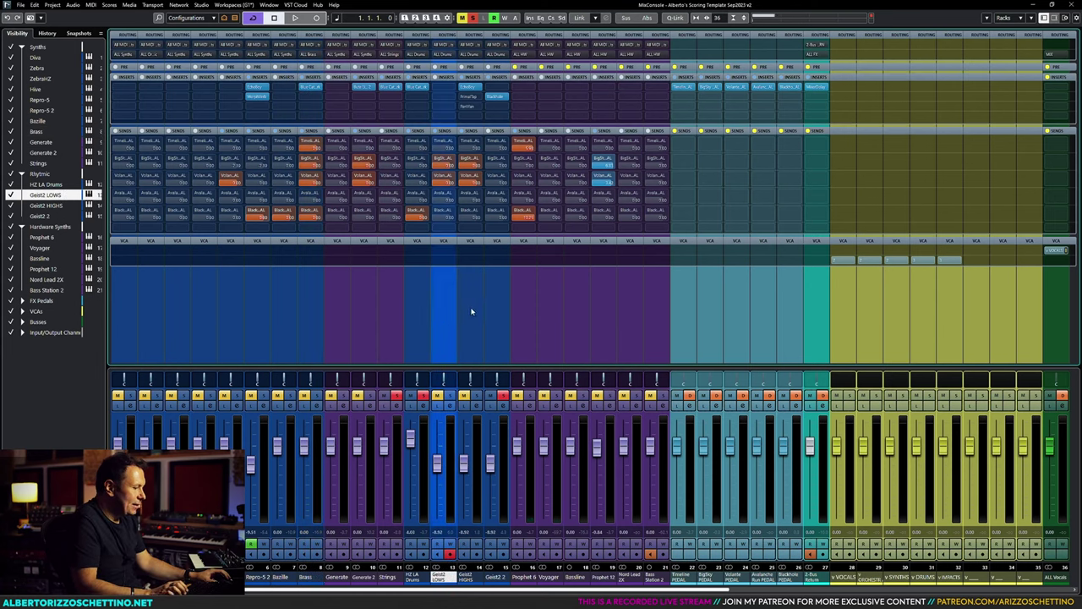
pyautogui.click(471, 294)
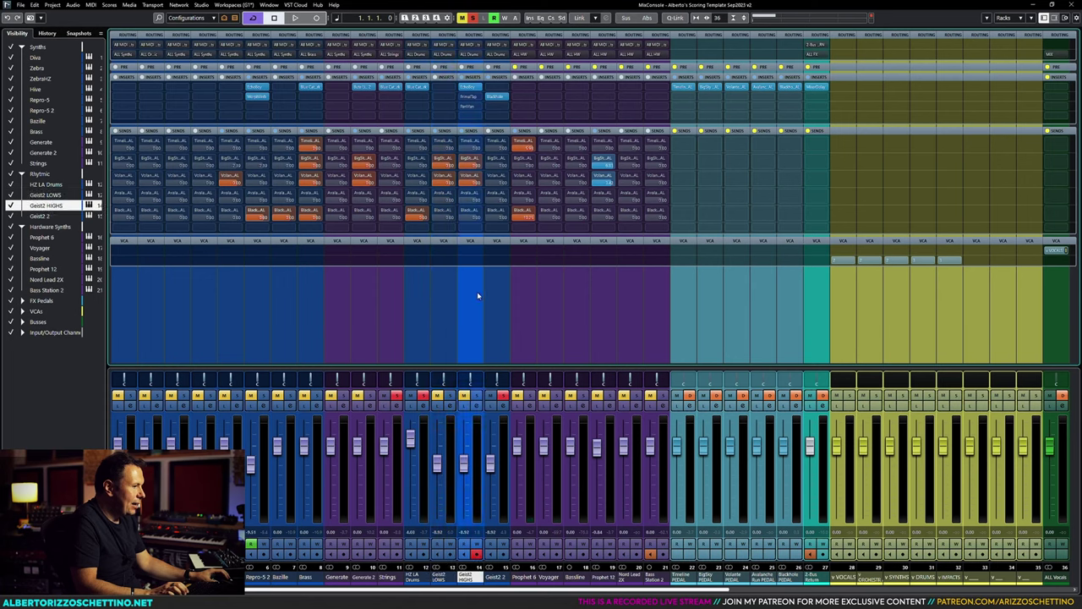
pyautogui.click(498, 297)
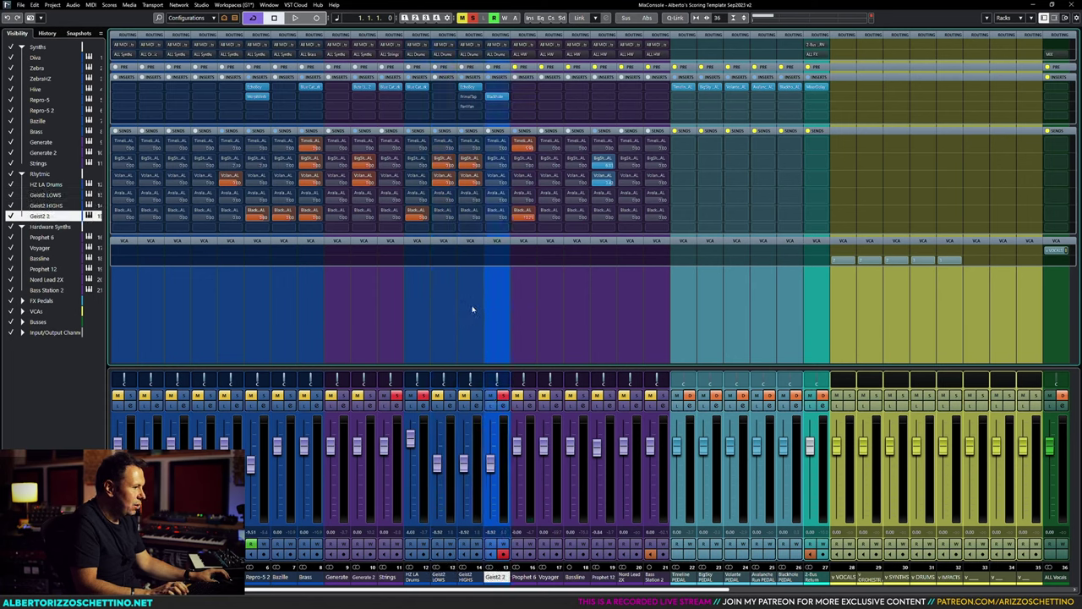
pyautogui.keyDown('ctrl'); pyautogui.click(473, 309); pyautogui.keyUp('ctrl')
pyautogui.click(505, 55)
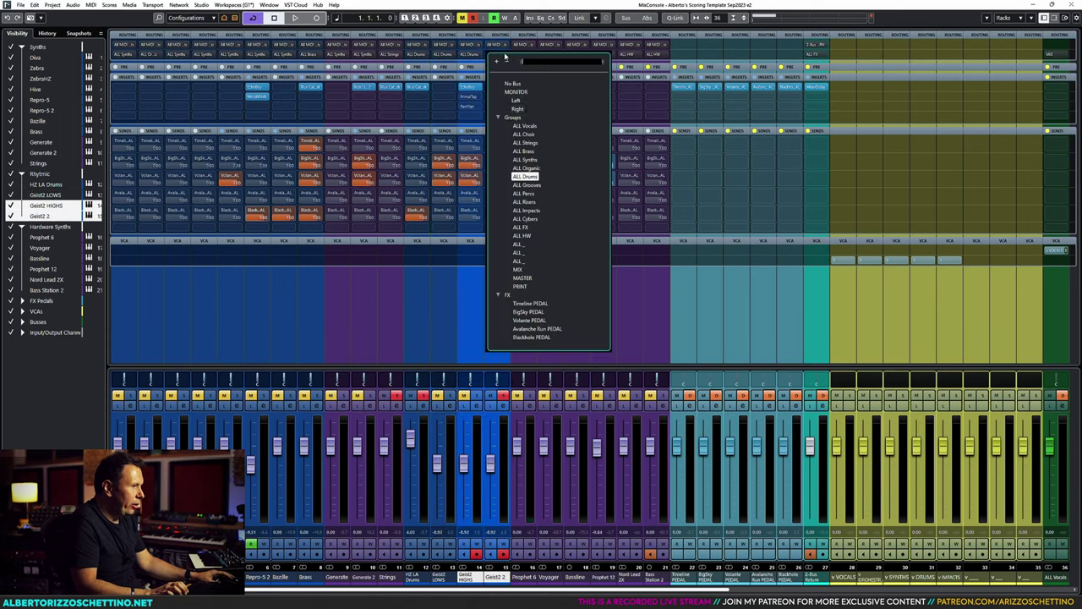
pyautogui.click(541, 177)
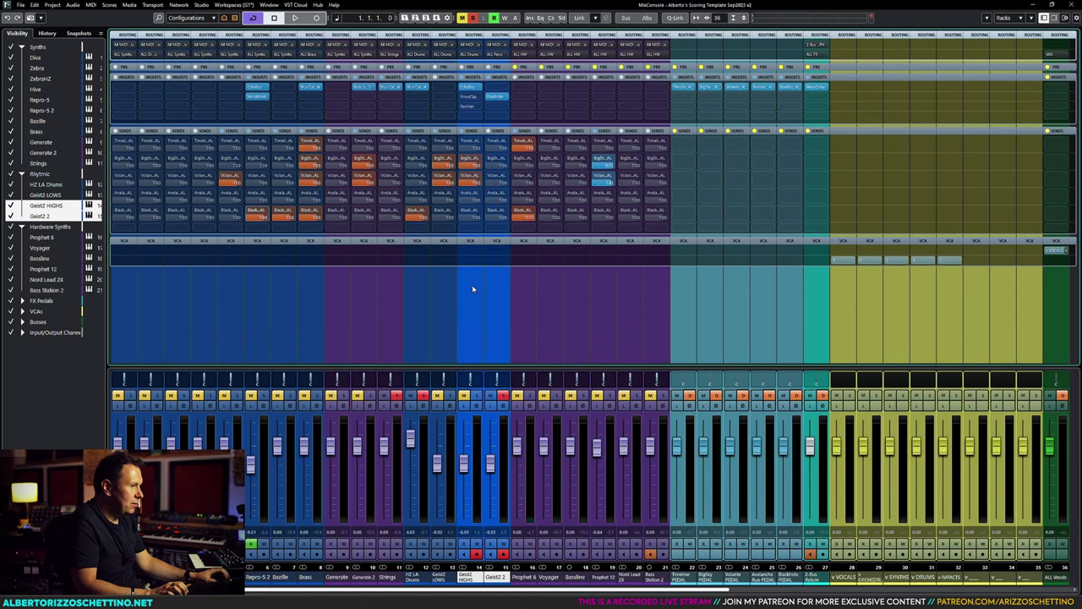
pyautogui.click(477, 396)
pyautogui.click(503, 395)
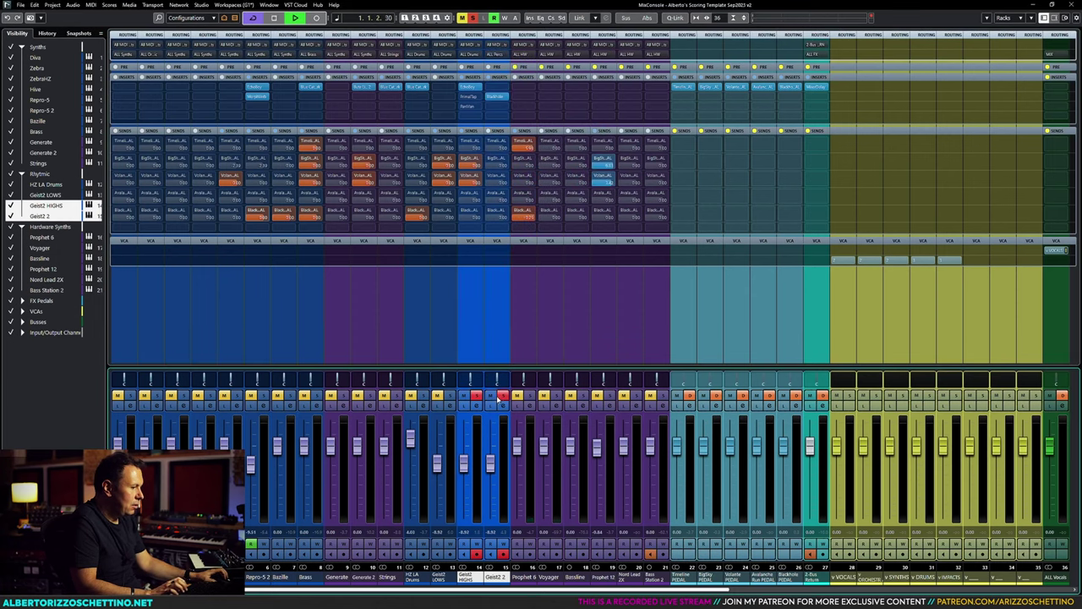
# Step: Insert Blue Cat's PatchWork on the ALL Percs group and load the Cardinal EQ-COMP preset
pyautogui.moveTo(530, 592); pyautogui.dragTo(755, 561)
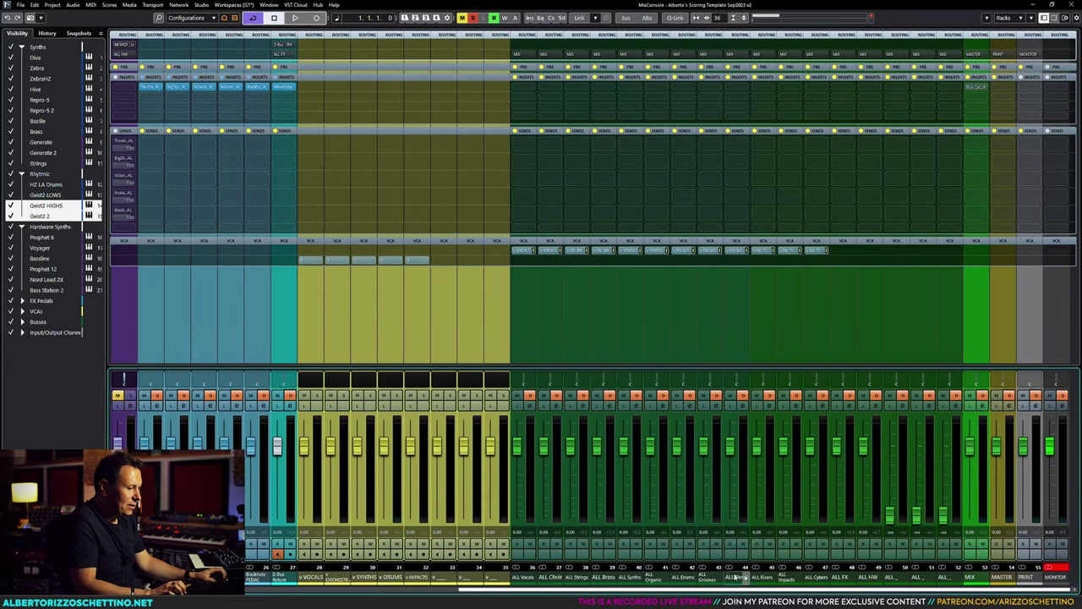
pyautogui.click(745, 89)
pyautogui.write('patch')
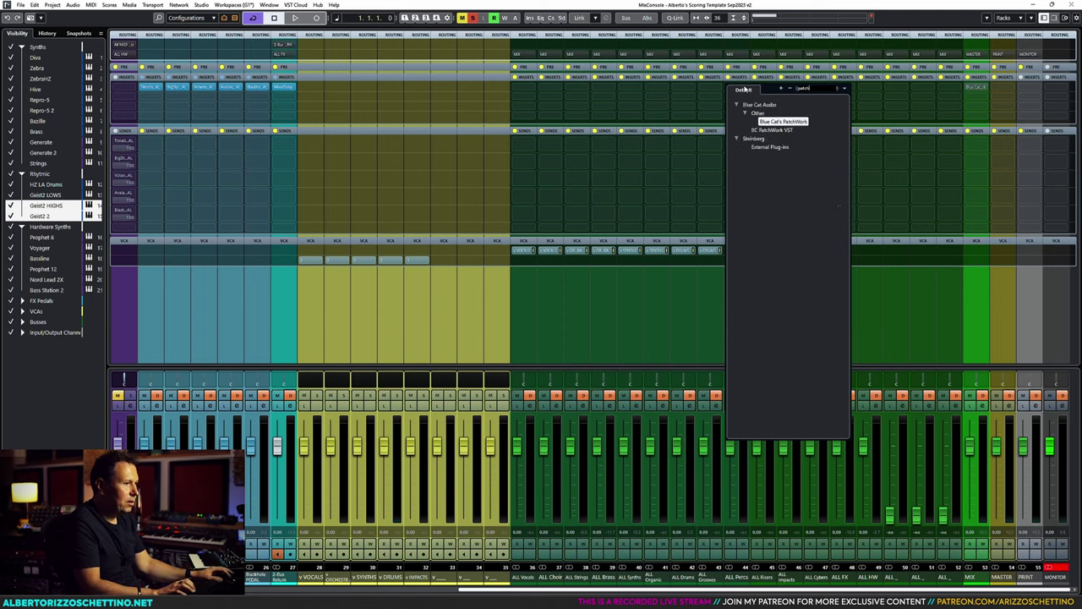
pyautogui.press('Return')
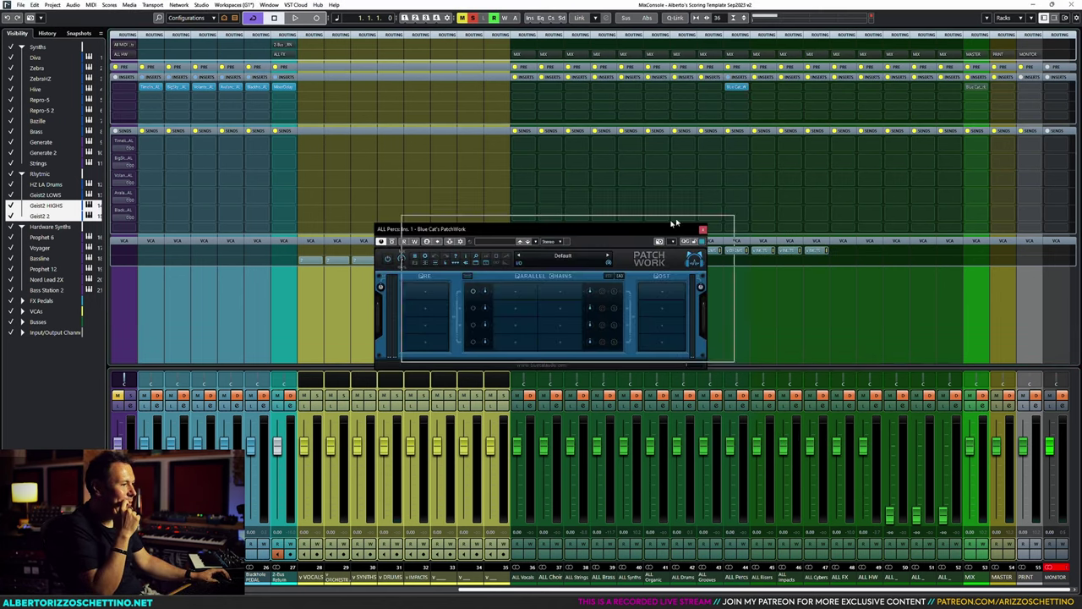
pyautogui.click(804, 201)
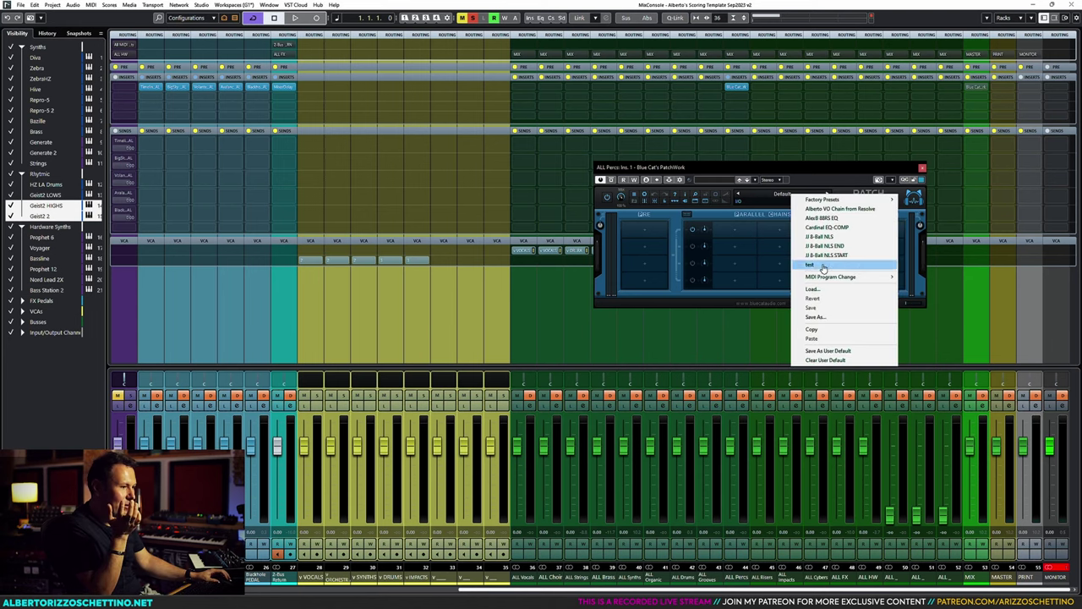
pyautogui.click(827, 229)
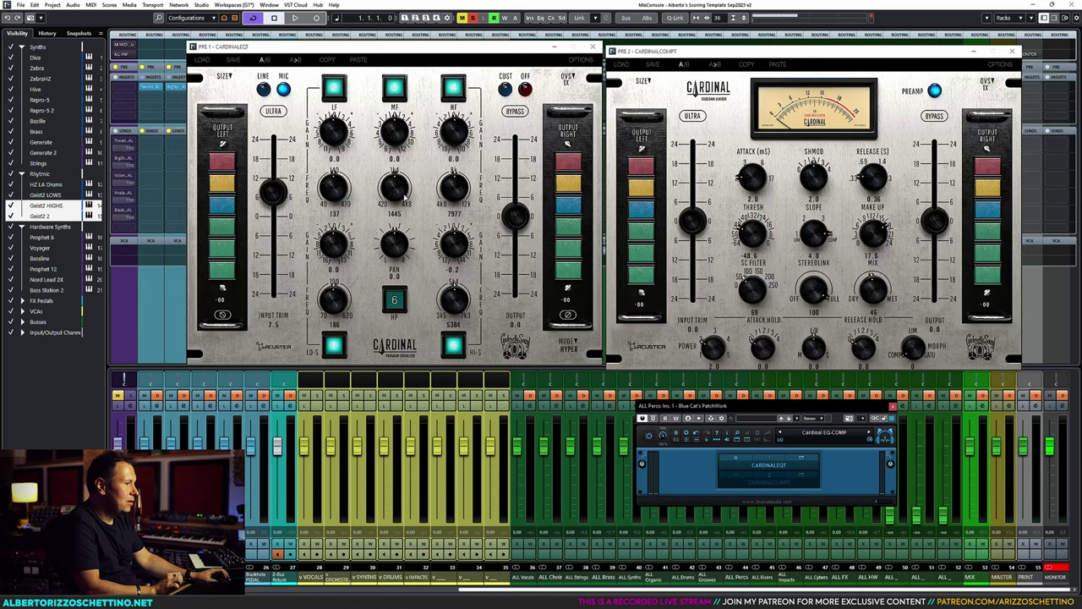
# Step: Start playback, enable CARDINALCOMPT in the ALL Percs PatchWork chain and set its mix to 17
pyautogui.scroll(-1, 462, 246)
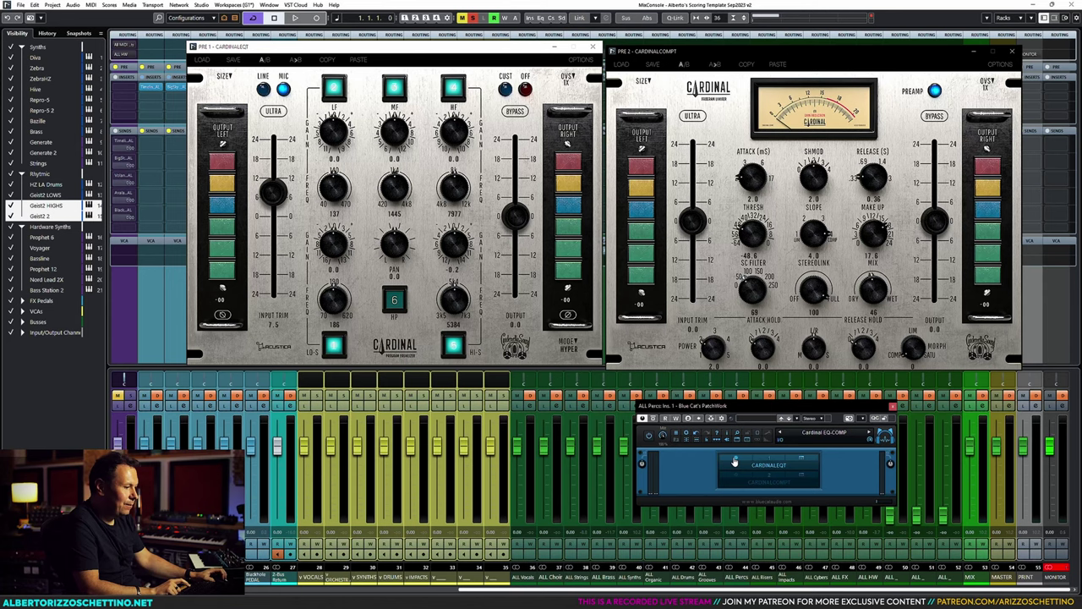
pyautogui.press('space')
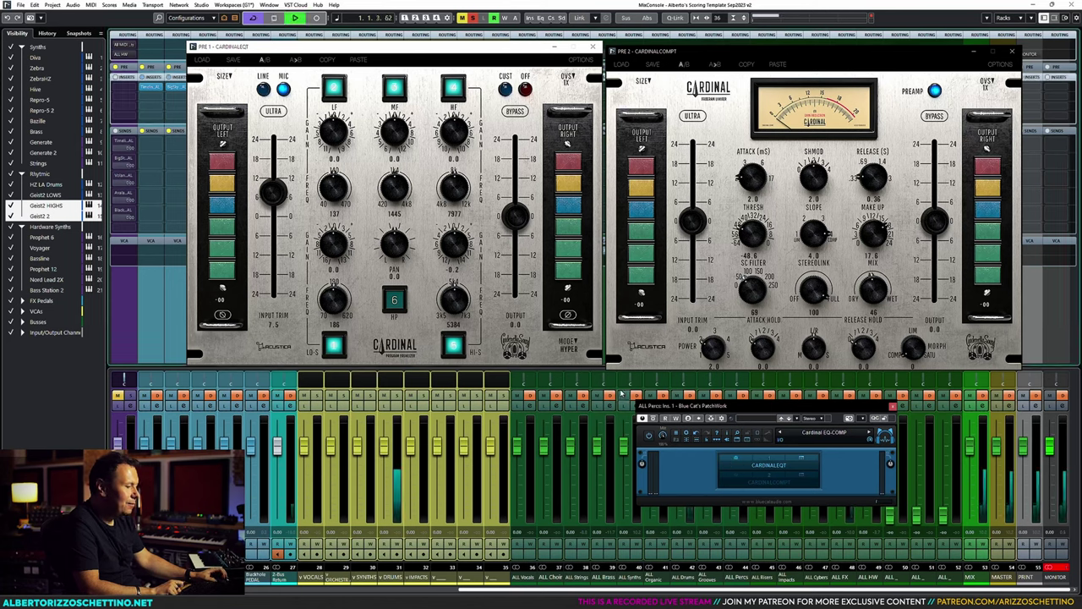
pyautogui.click(724, 477)
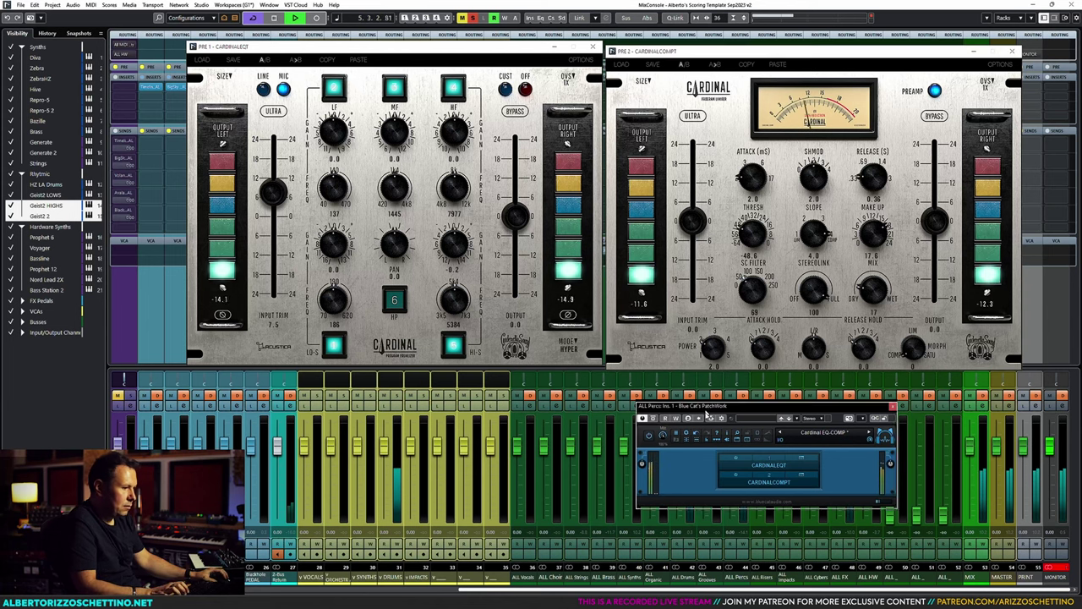
pyautogui.moveTo(677, 406); pyautogui.dragTo(682, 476)
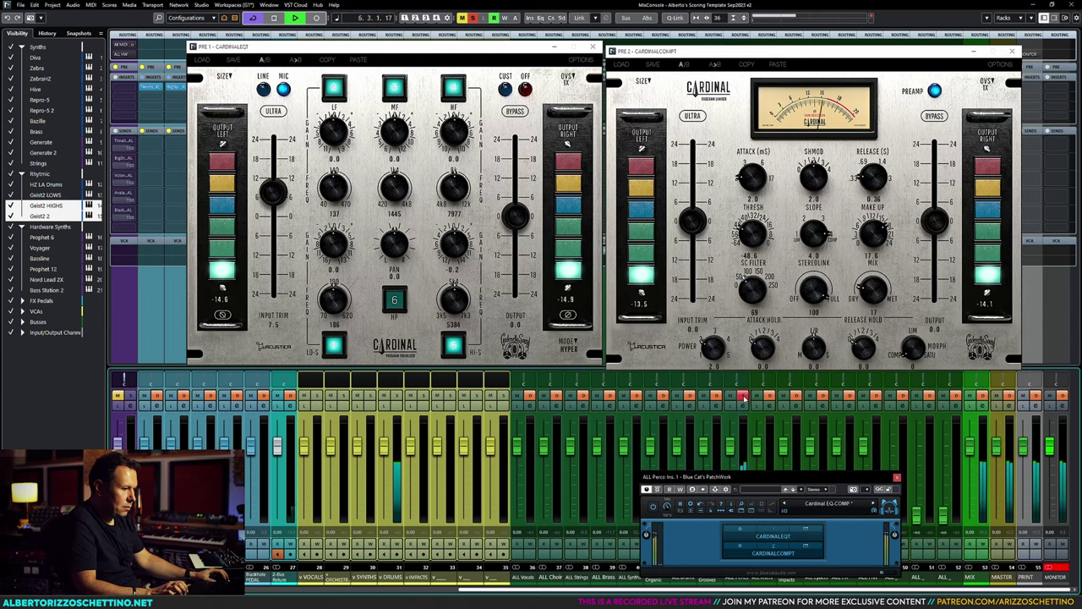
pyautogui.moveTo(732, 478); pyautogui.dragTo(723, 411)
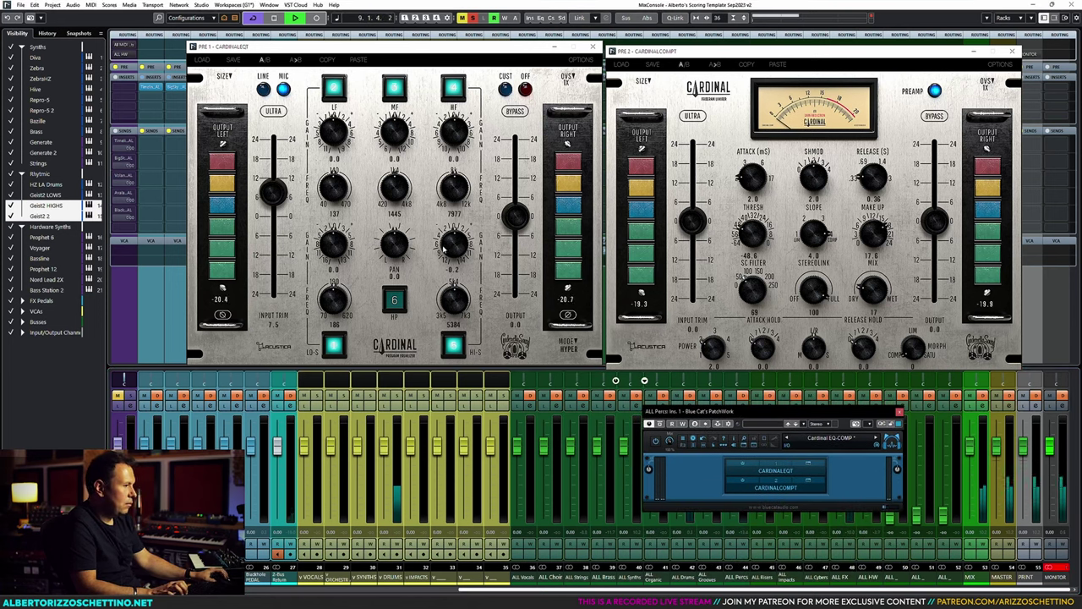
# Step: Switch on CARDINALEQT's HP filter and set its HF band to gain 5.9 at 12000
pyautogui.click(394, 299)
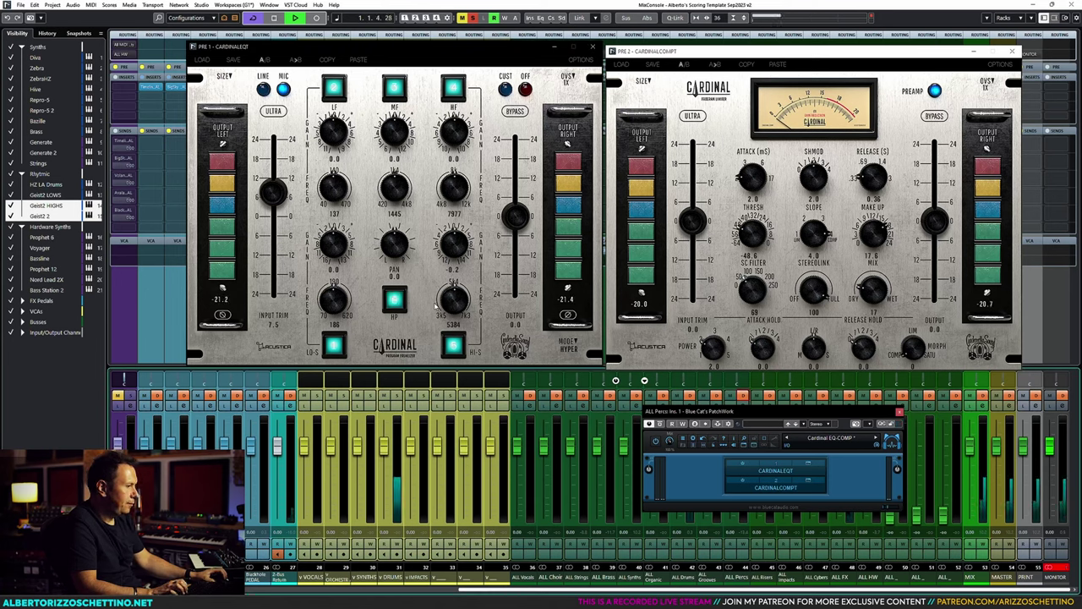
pyautogui.moveTo(386, 128); pyautogui.dragTo(393, 89)
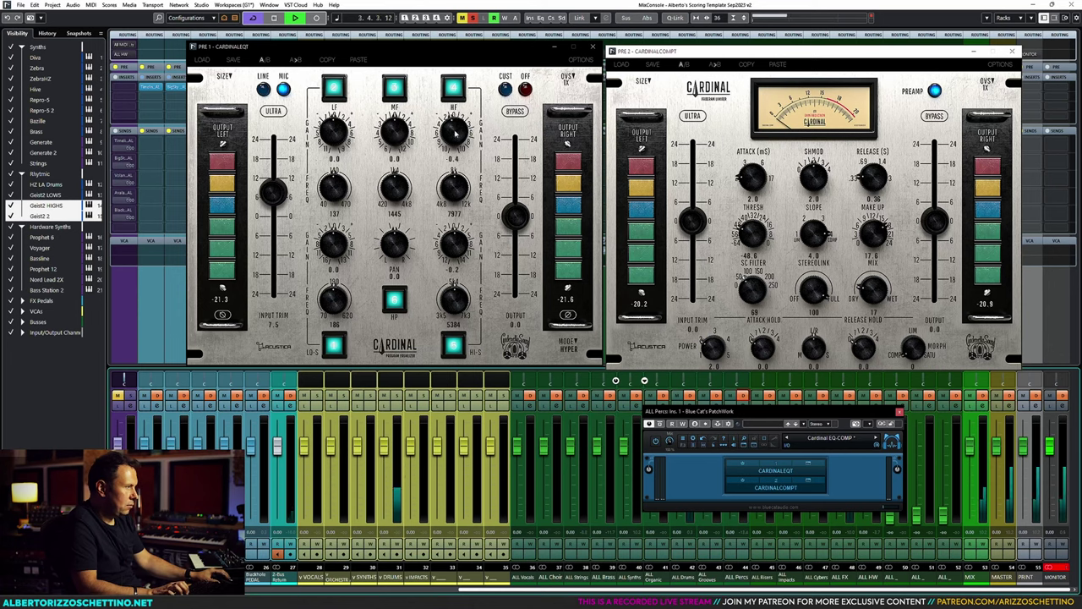
pyautogui.click(594, 47)
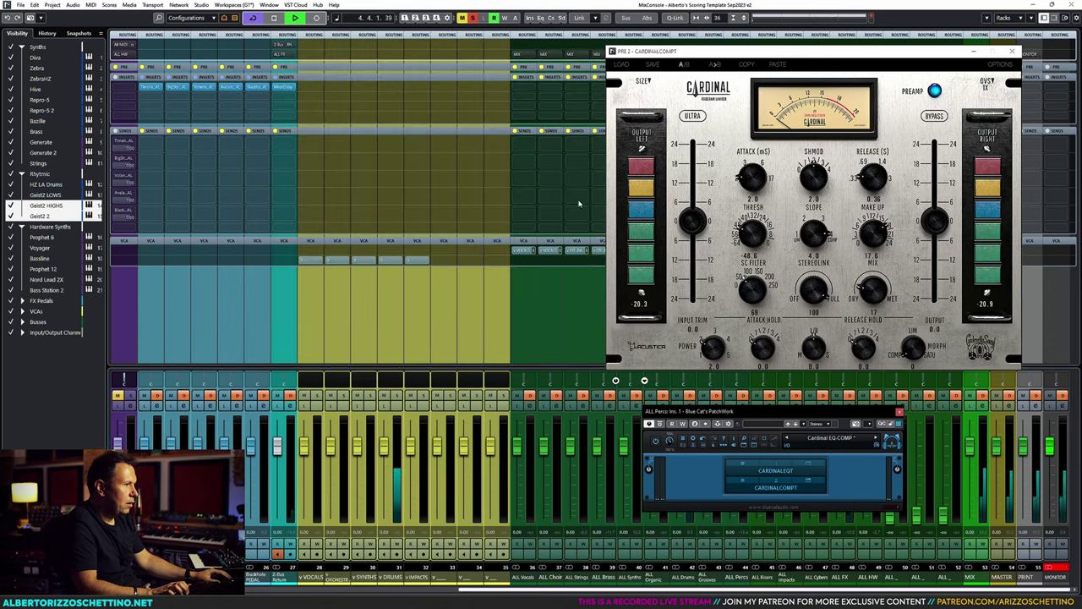
pyautogui.click(807, 468)
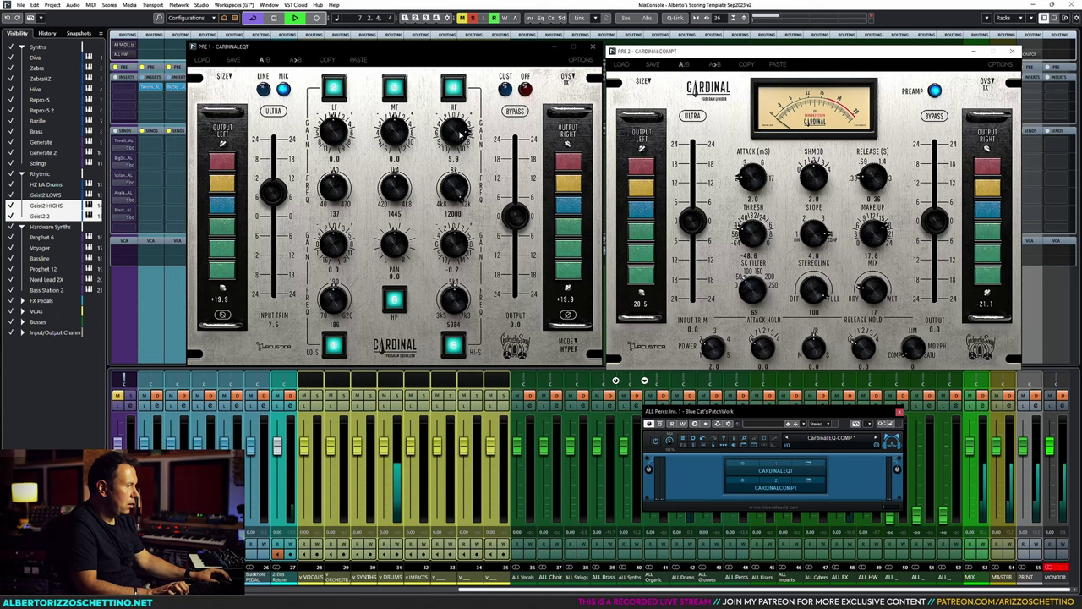
# Step: Close both Cardinal plug-in windows and PatchWork, leaving the ALL Percs channel selected
pyautogui.click(593, 46)
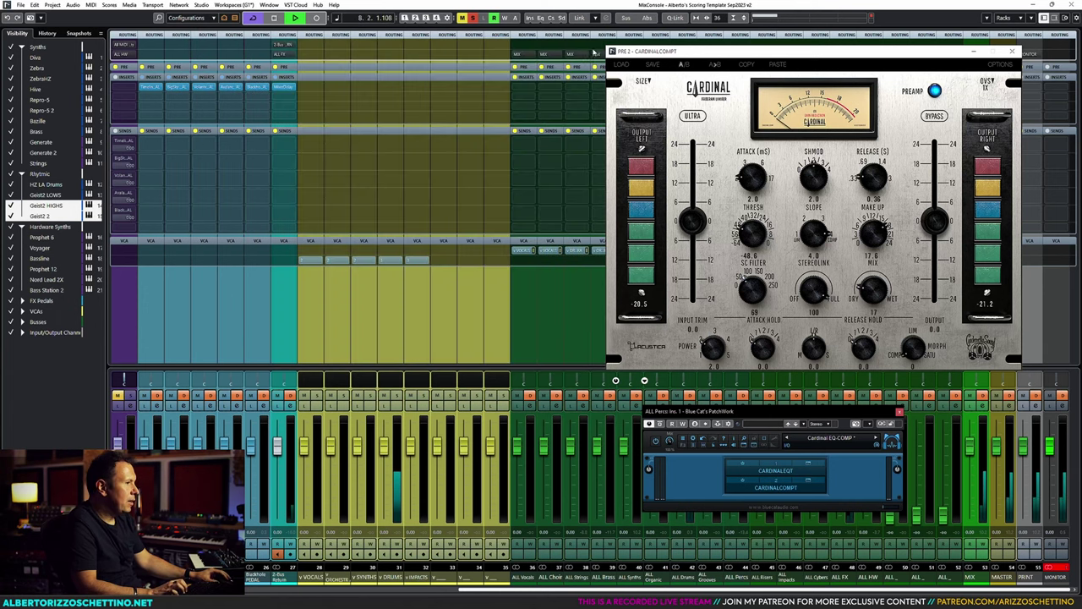
pyautogui.click(1012, 51)
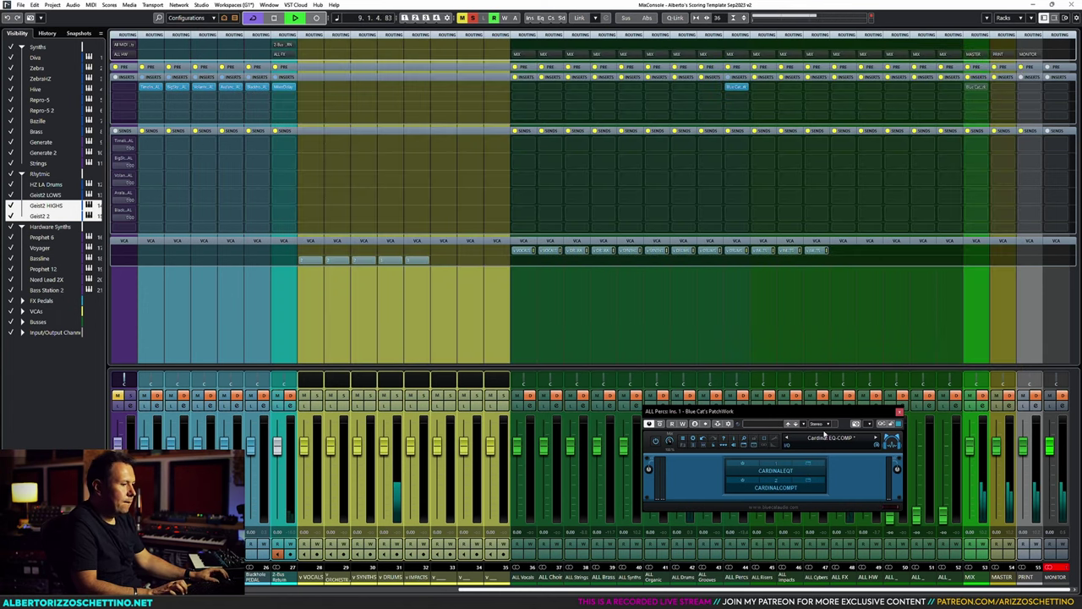
pyautogui.click(899, 412)
pyautogui.click(730, 318)
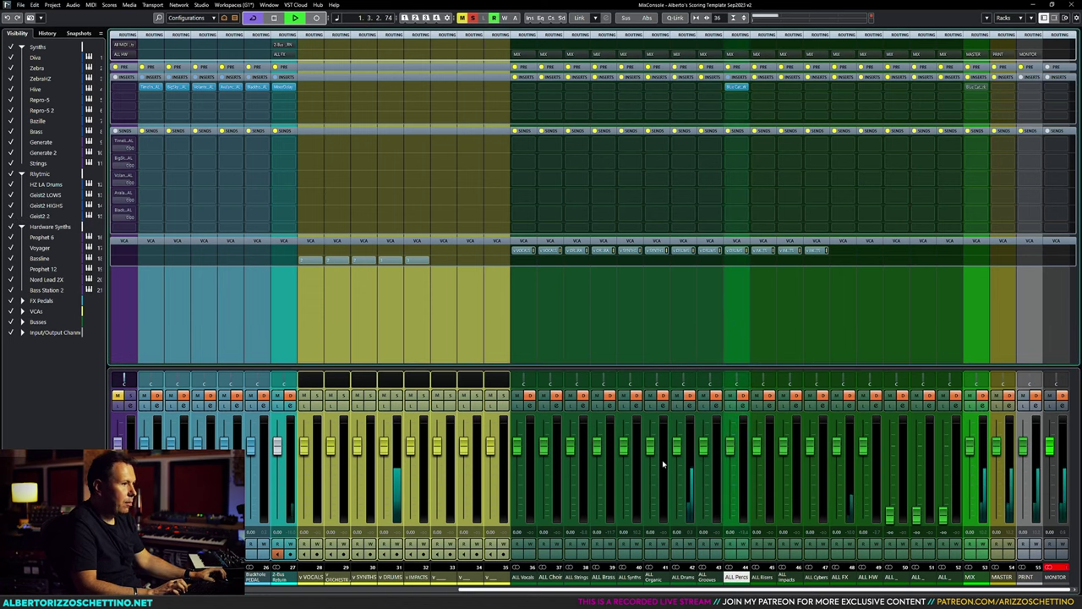
# Step: Route the Geist2 HIGHS channel's output to ALL Percs and add Geist2 LOWS and Geist2 2 to the soloed channels
pyautogui.click(345, 585)
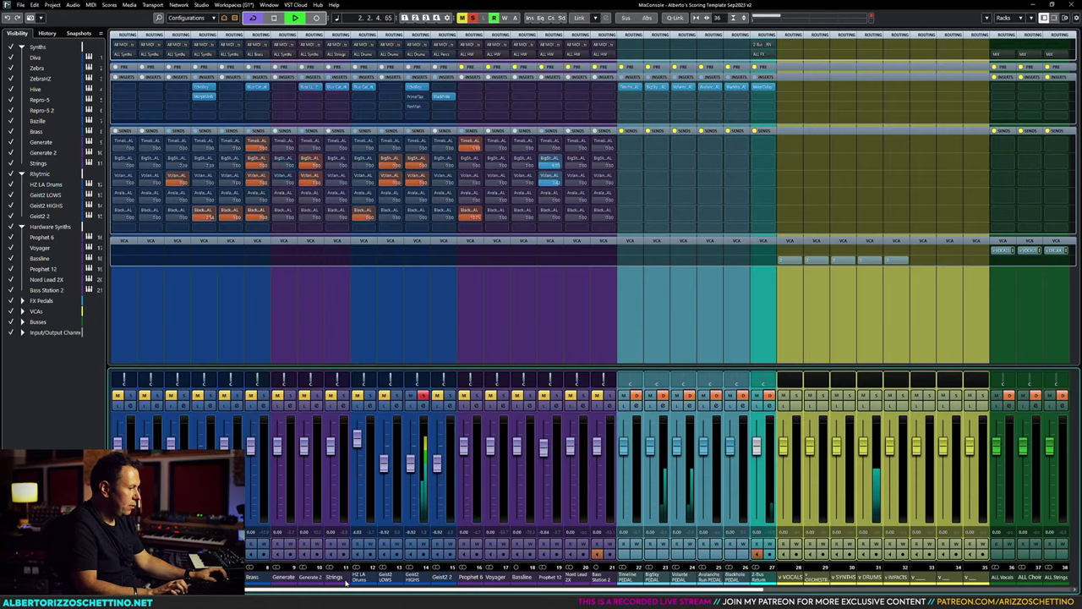
pyautogui.click(467, 294)
pyautogui.click(471, 54)
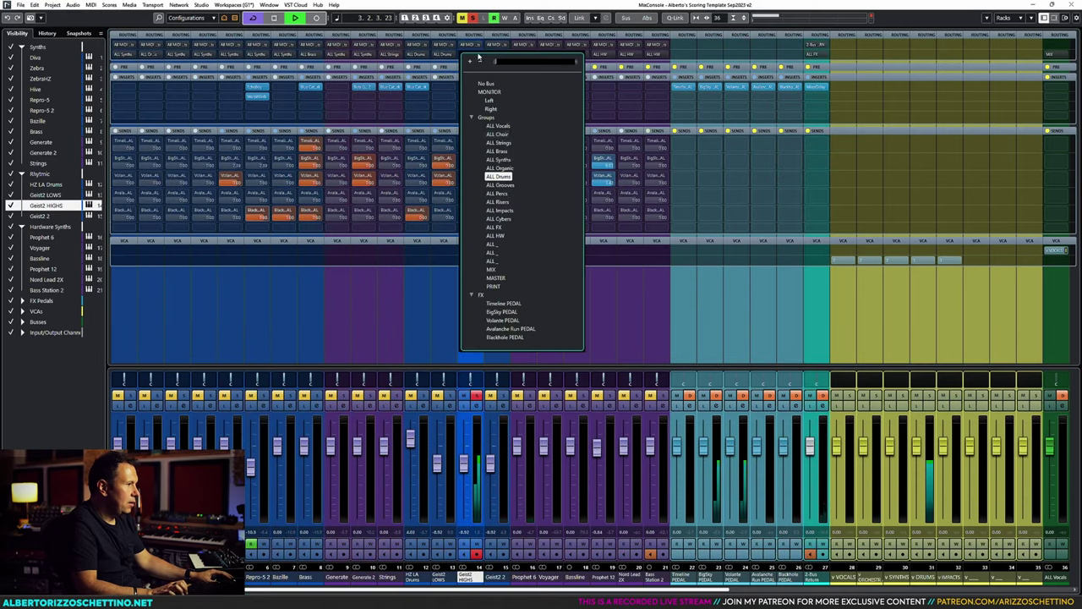
pyautogui.click(497, 176)
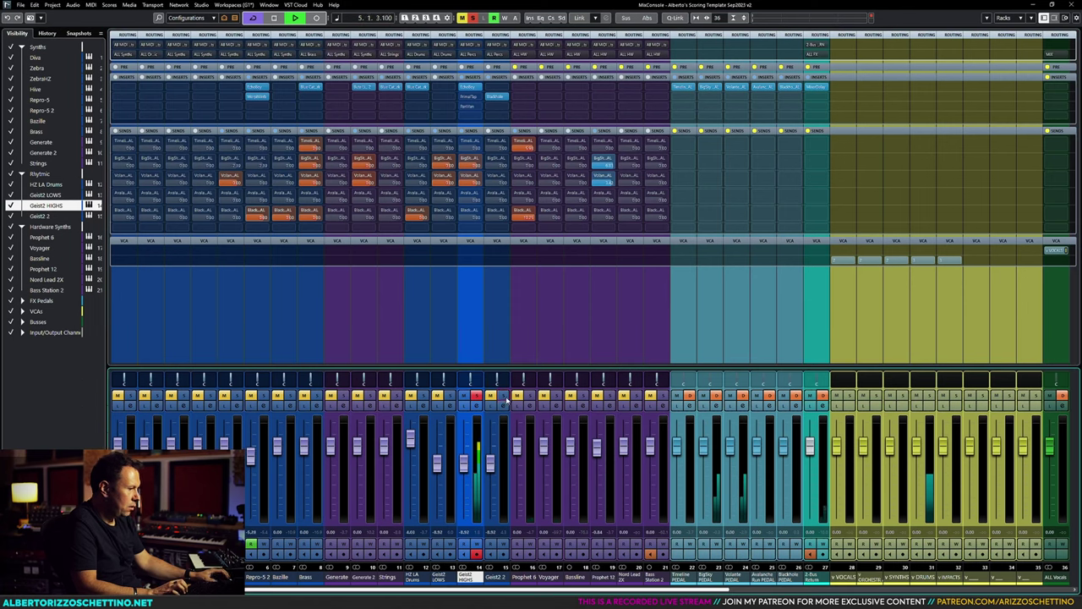
pyautogui.click(449, 395)
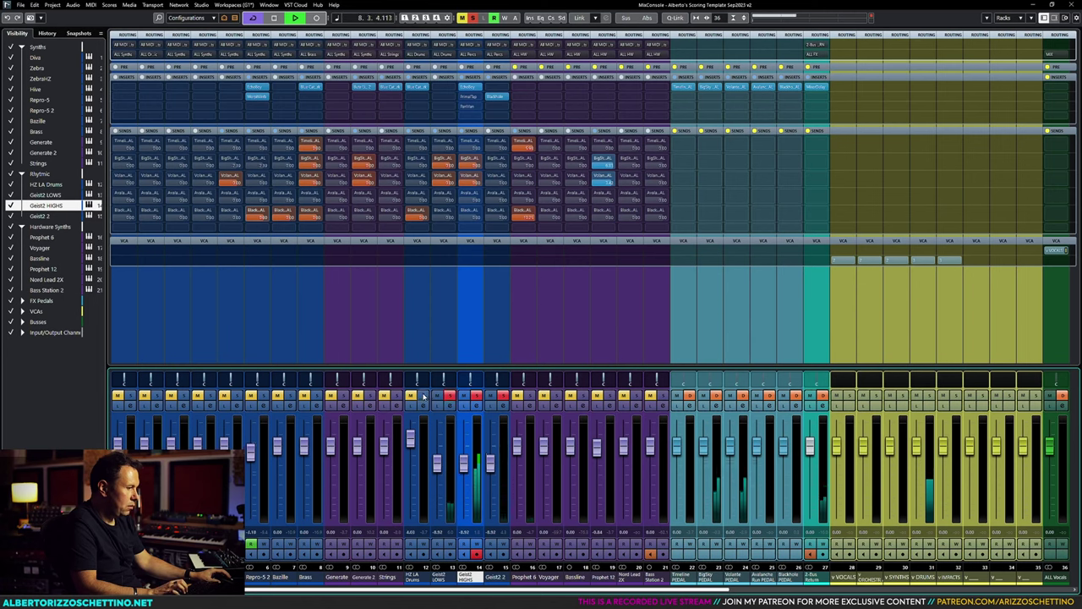
# Step: Reopen CARDINALCOMPT from the PatchWork insert on ALL Percs and set its mix to 39
pyautogui.moveTo(518, 591); pyautogui.dragTo(730, 590)
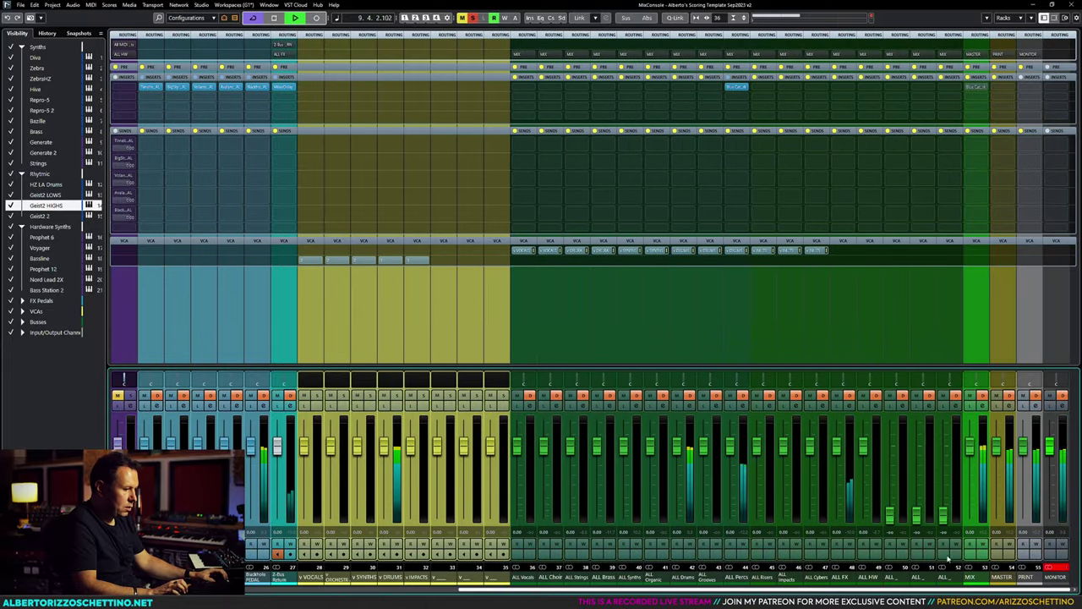
pyautogui.click(737, 296)
pyautogui.click(737, 86)
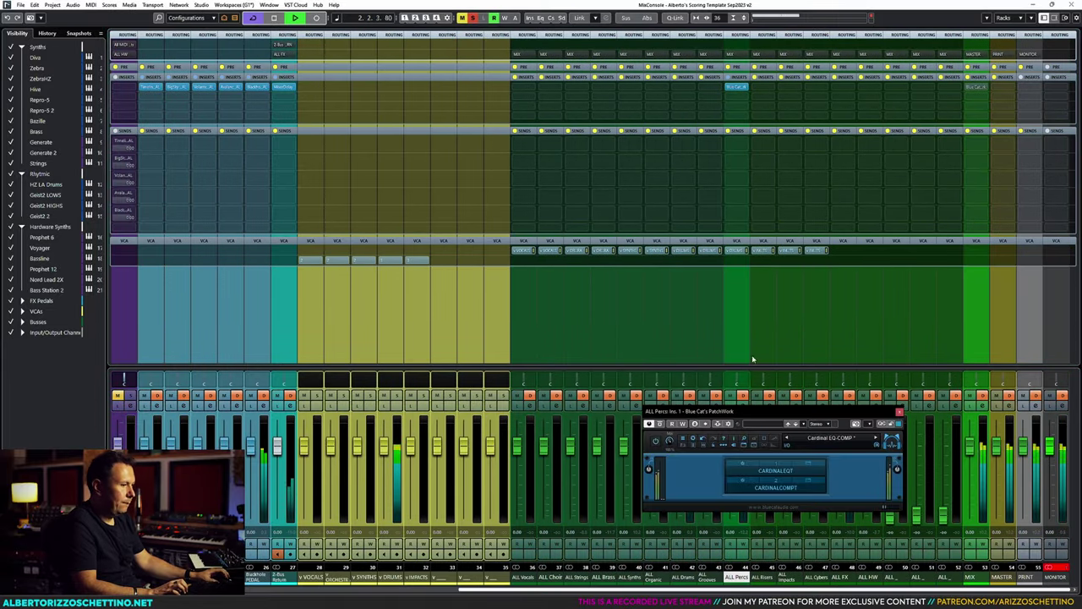
pyautogui.click(805, 482)
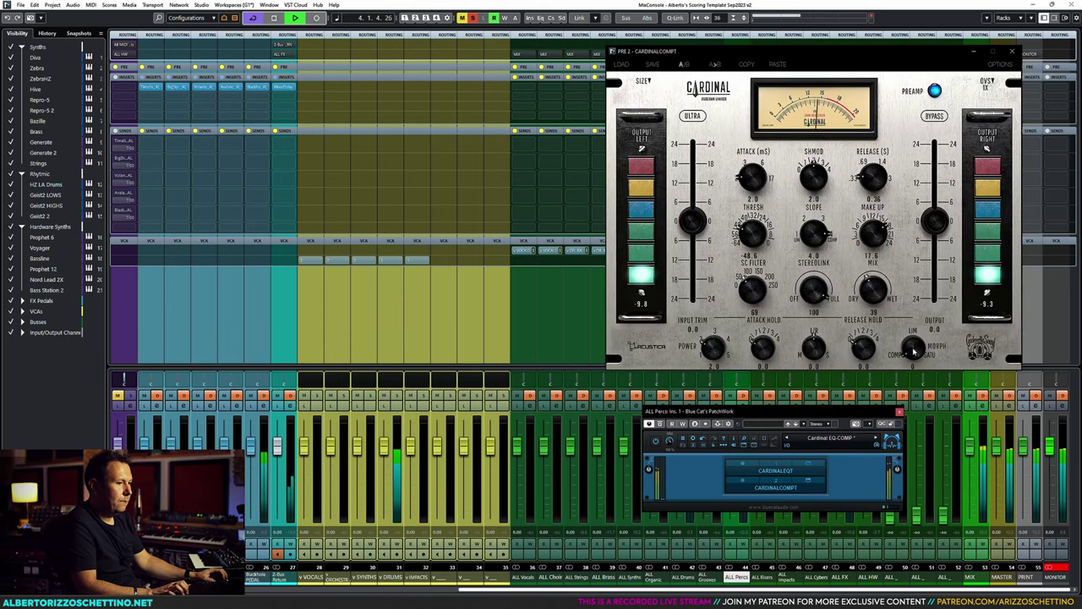
# Step: Set CARDINALCOMPT's morph to 75, open CARDINALEQT on ALL Percs and set its Hi-S gain to 3.8
pyautogui.moveTo(913, 351); pyautogui.dragTo(924, 283)
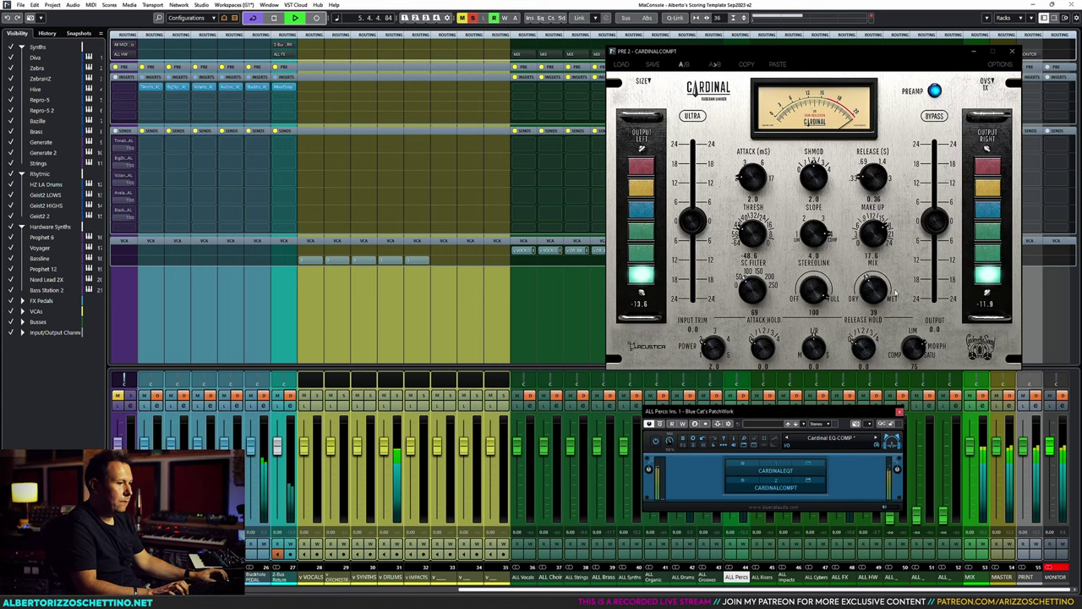
pyautogui.click(775, 470)
pyautogui.moveTo(457, 253); pyautogui.dragTo(454, 245)
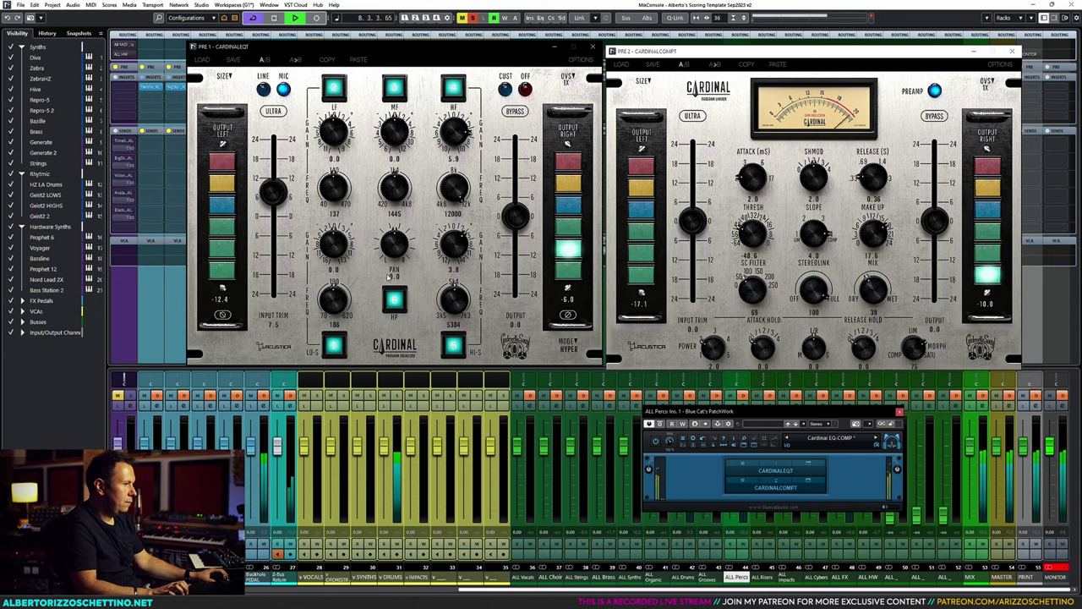
# Step: Set CARDINALEQT's MF band to gain 4.5 at 4800
pyautogui.moveTo(394, 132)
pyautogui.mouseDown()
pyautogui.moveTo(394, 108)
pyautogui.moveTo(394, 127)
pyautogui.mouseUp()
pyautogui.moveTo(394, 191); pyautogui.dragTo(394, 199)
pyautogui.moveTo(394, 128); pyautogui.dragTo(394, 126)
pyautogui.moveTo(394, 200); pyautogui.dragTo(394, 184)
pyautogui.moveTo(394, 127); pyautogui.dragTo(394, 115)
# Step: Set CARDINALEQT's HF gain to -0.4 and its Hi-S band to gain 5.1 at 5752
pyautogui.moveTo(454, 131); pyautogui.dragTo(455, 170)
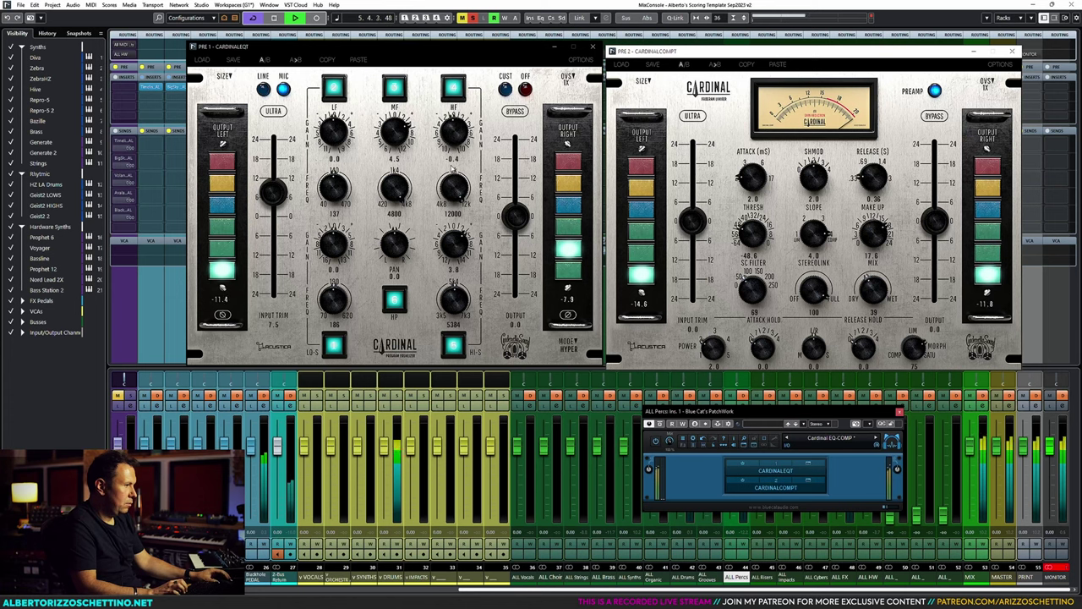
pyautogui.moveTo(454, 245); pyautogui.dragTo(457, 217)
pyautogui.moveTo(454, 298); pyautogui.dragTo(455, 294)
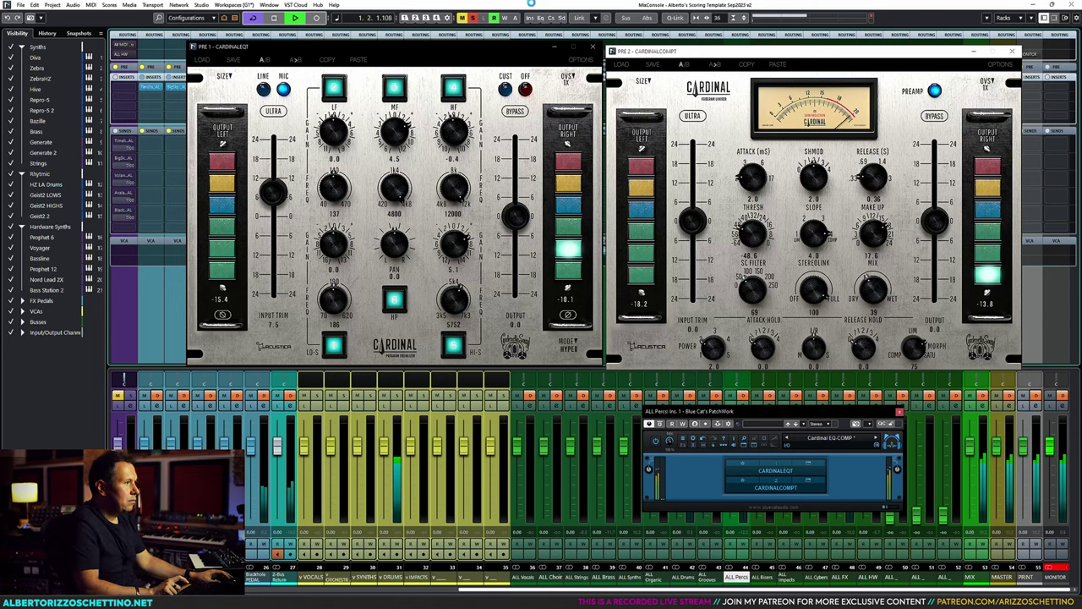
# Step: Stop playback and close the Cardinal compressor and EQ windows along with PatchWork
pyautogui.press('space')
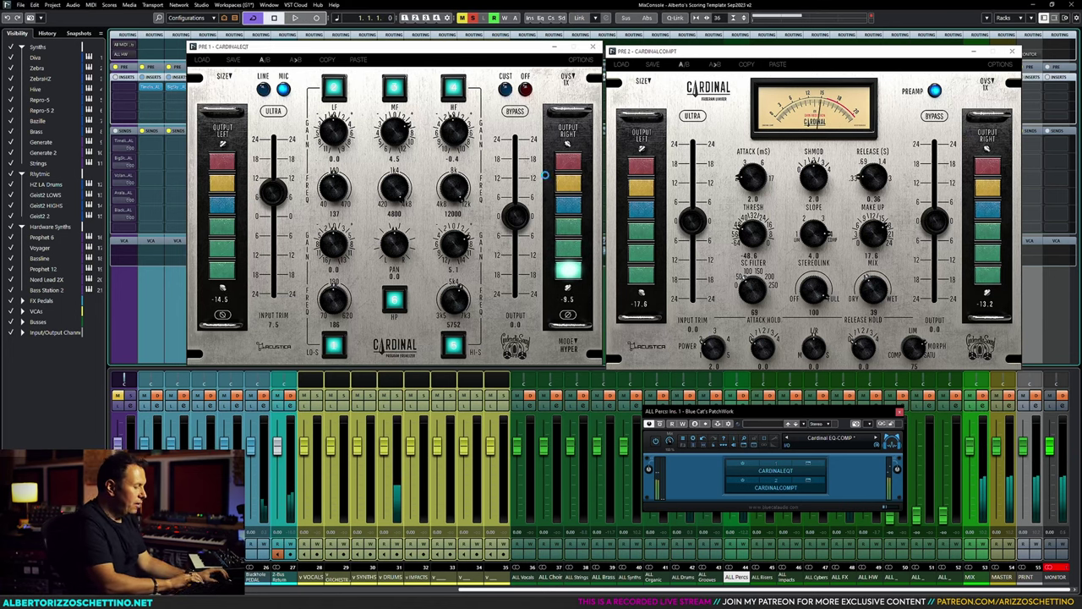
pyautogui.click(1016, 52)
pyautogui.click(594, 47)
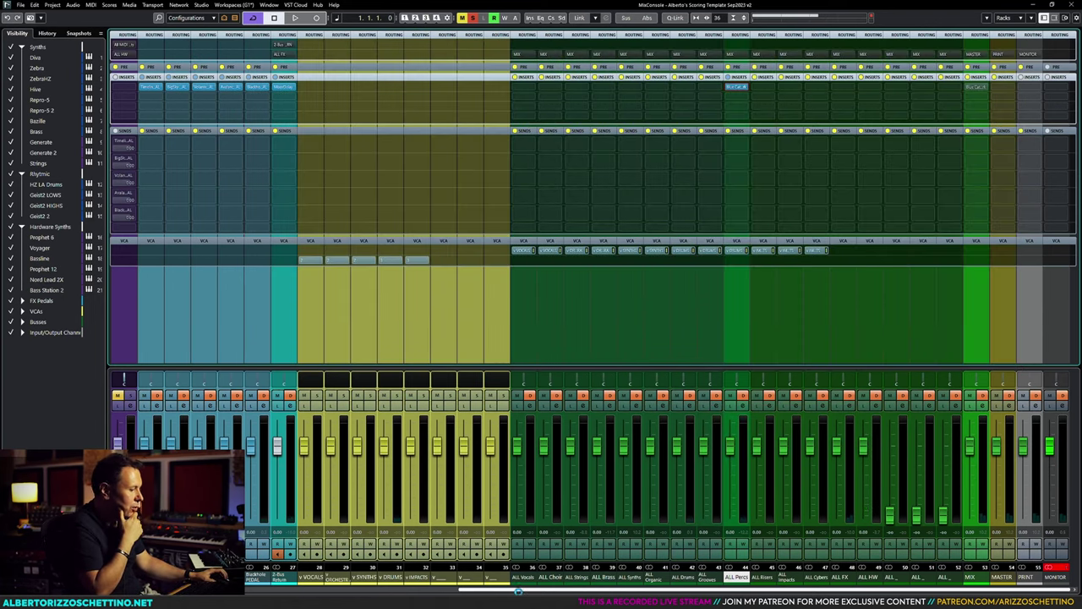
# Step: Audition the ALL Synths bus in solo and clear all soloed channels
pyautogui.moveTo(518, 591); pyautogui.dragTo(246, 502)
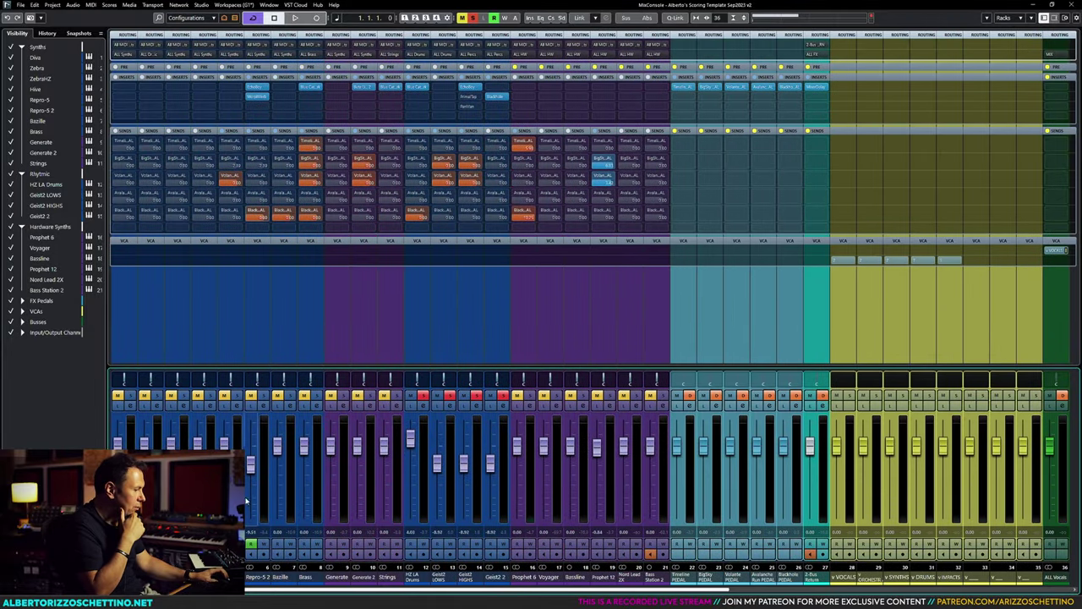
pyautogui.moveTo(531, 590); pyautogui.dragTo(678, 498)
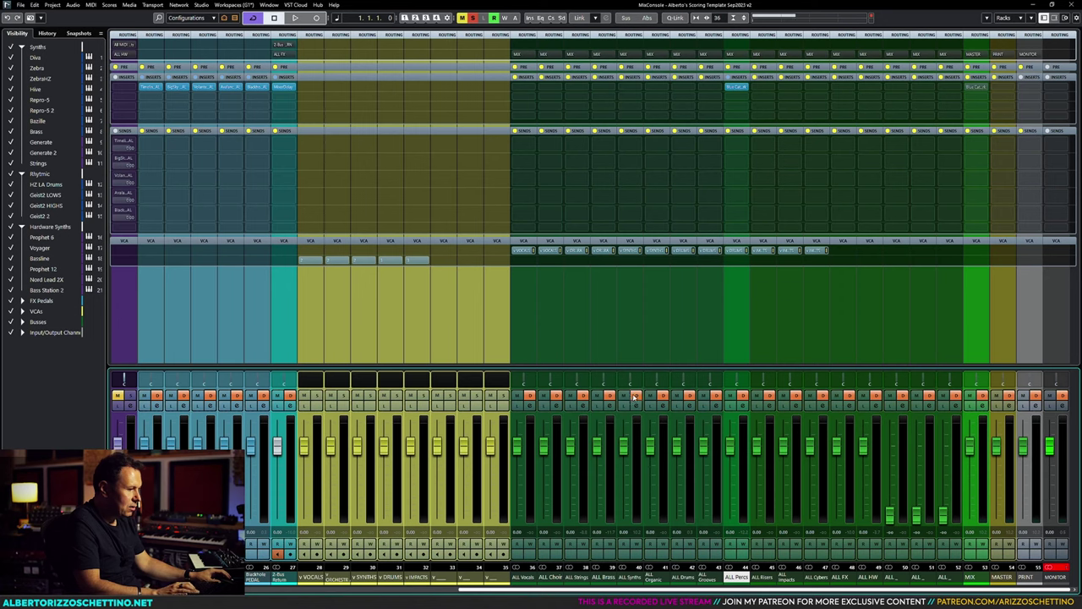
pyautogui.press('space')
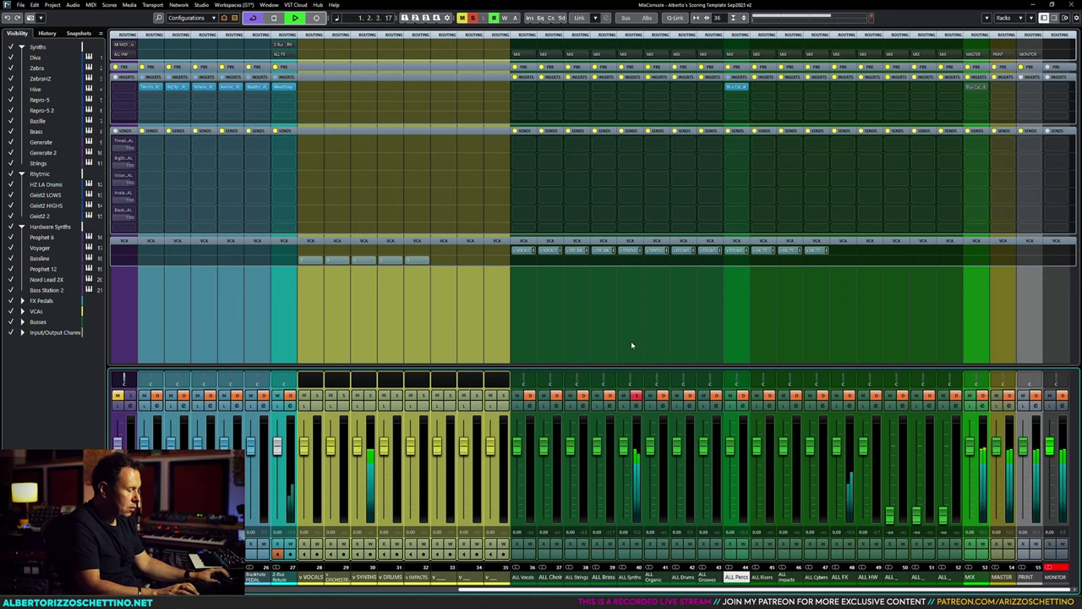
pyautogui.press('space')
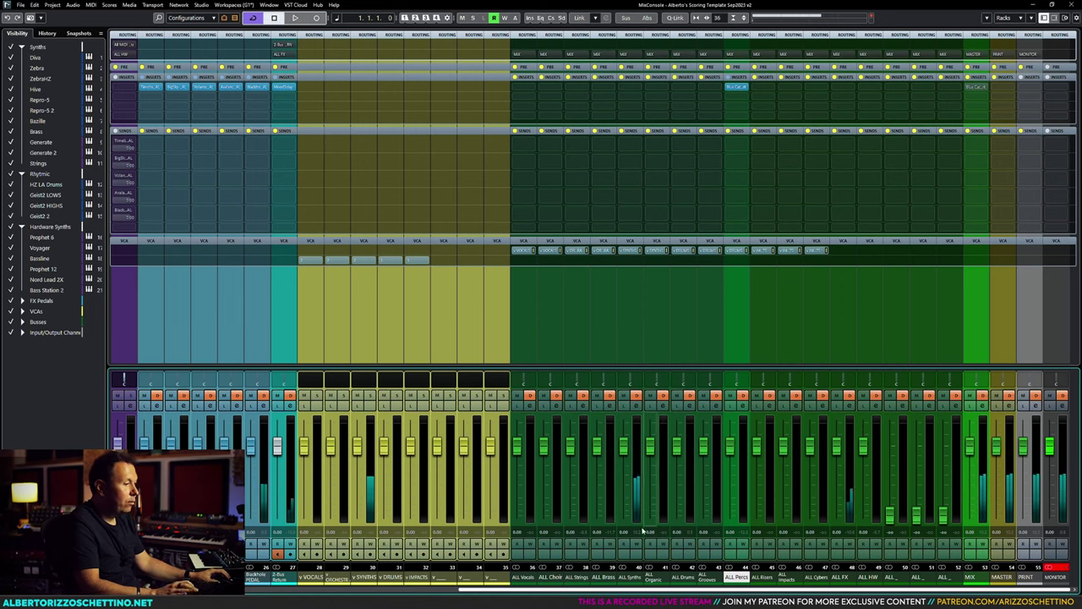
# Step: Solo the ZebraHZ channel and play it back briefly
pyautogui.hscroll(-10, 642, 531)
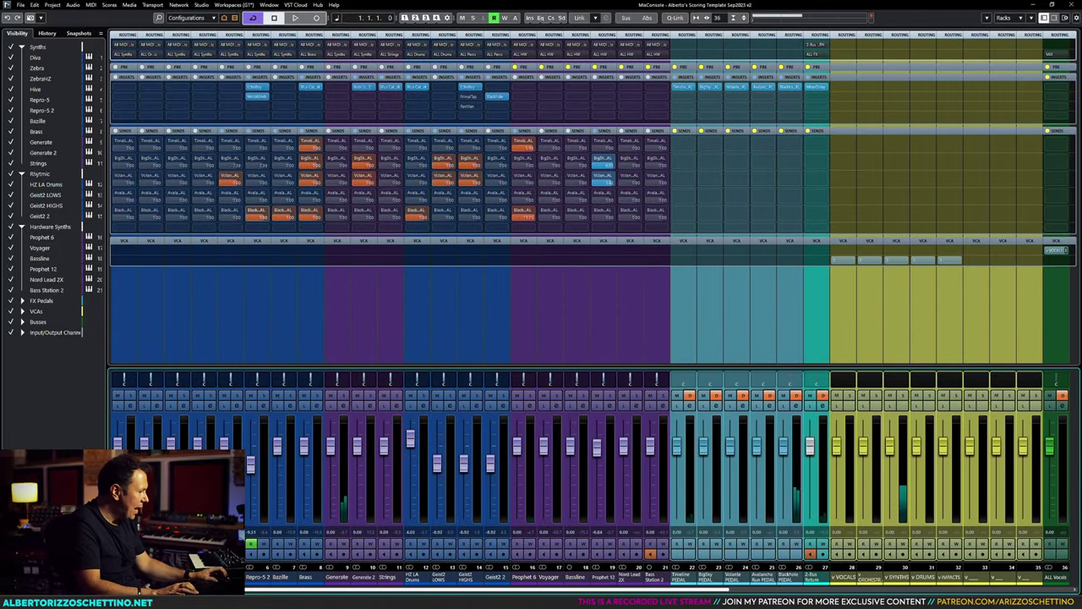
pyautogui.click(183, 395)
pyautogui.press('space')
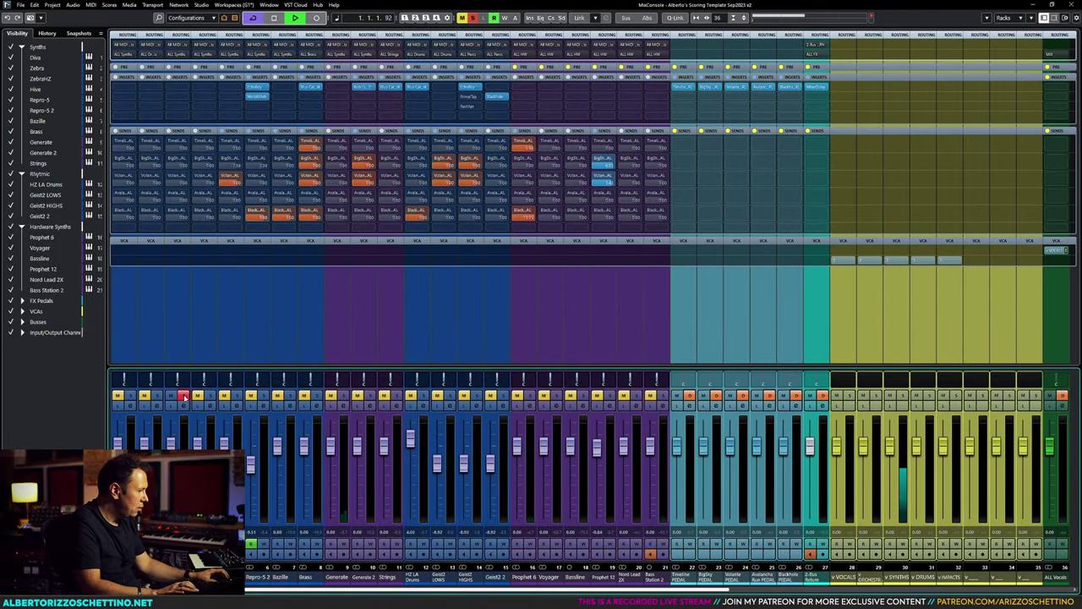
pyautogui.press('space')
# Step: Copy an existing Blue Cat's PatchWork insert with the Cardinal EQ-COMP preset onto the ZebraHZ channel and open it
pyautogui.click(178, 88)
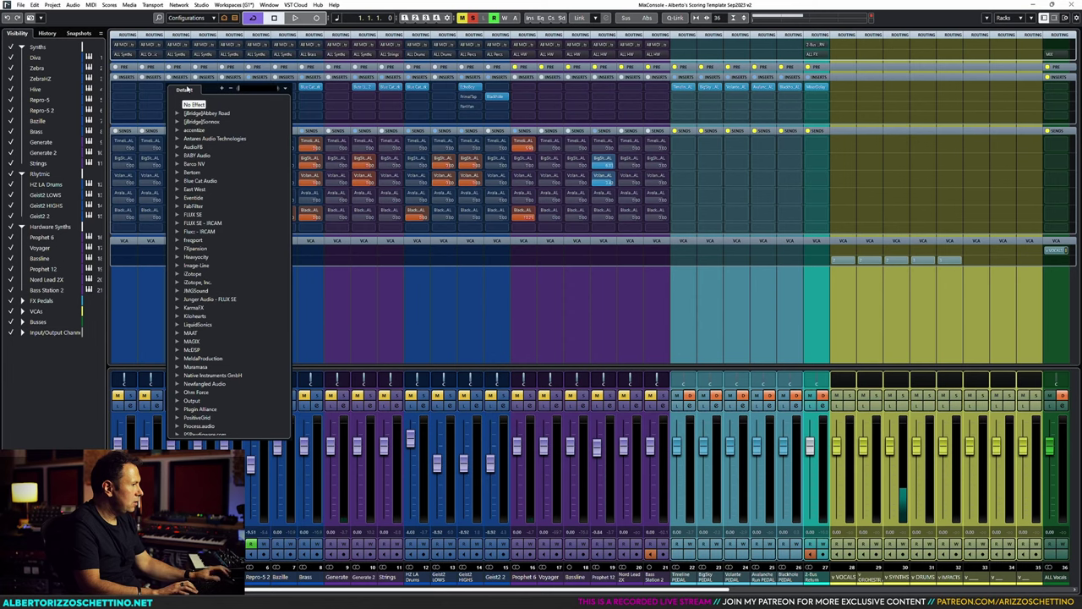
pyautogui.click(604, 251)
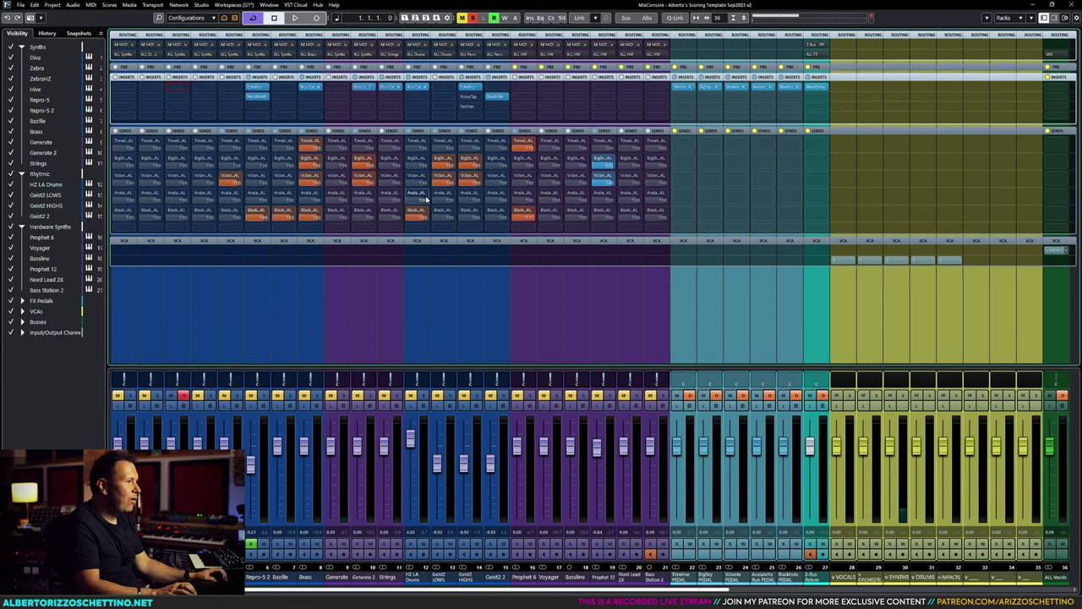
pyautogui.moveTo(364, 89); pyautogui.dragTo(185, 96)
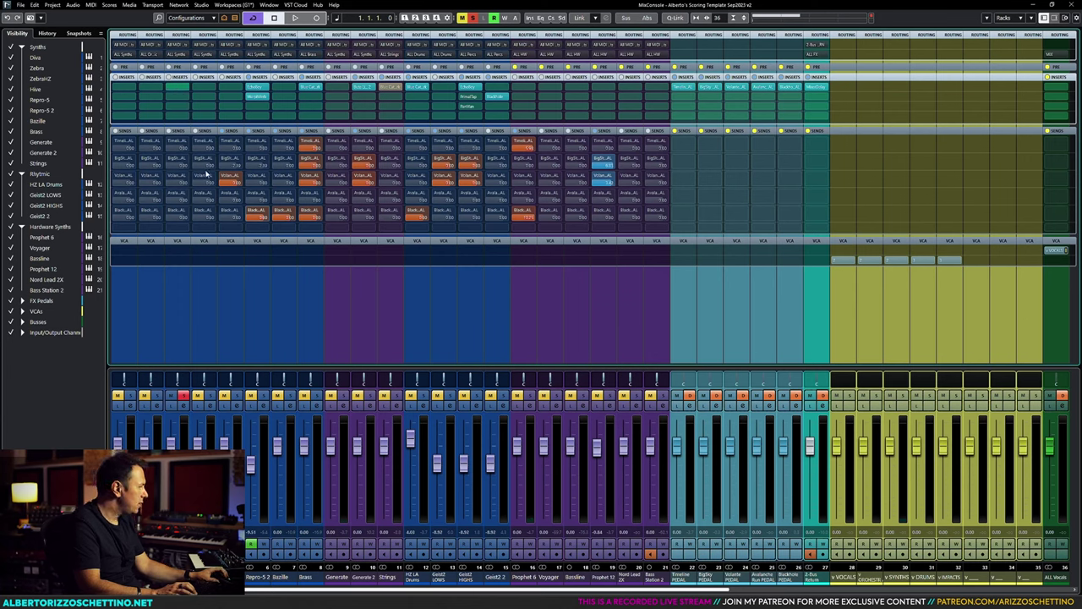
pyautogui.click(179, 93)
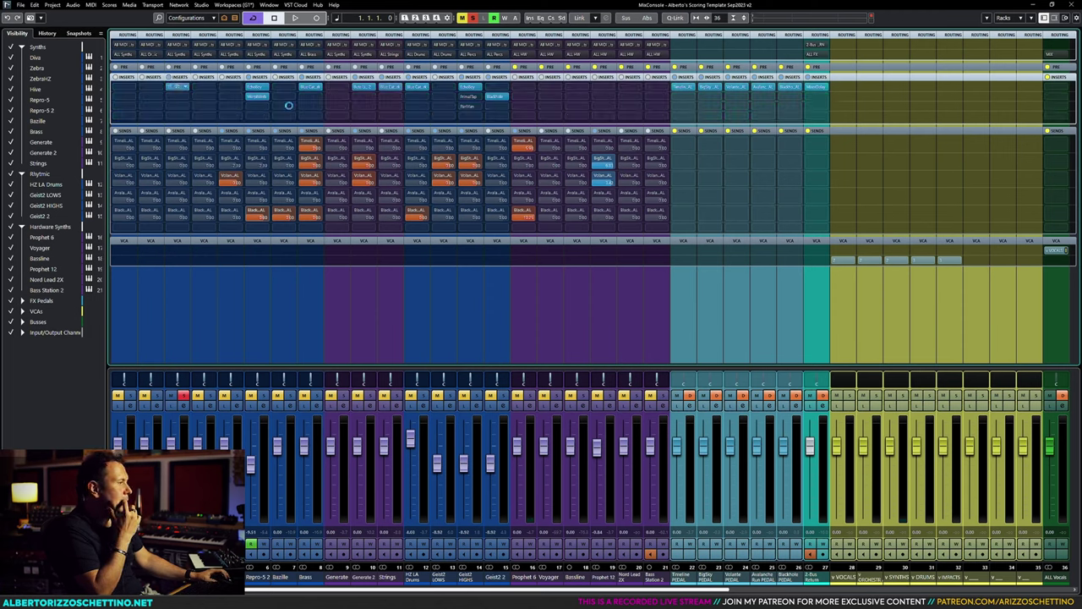
pyautogui.moveTo(488, 252); pyautogui.dragTo(503, 126)
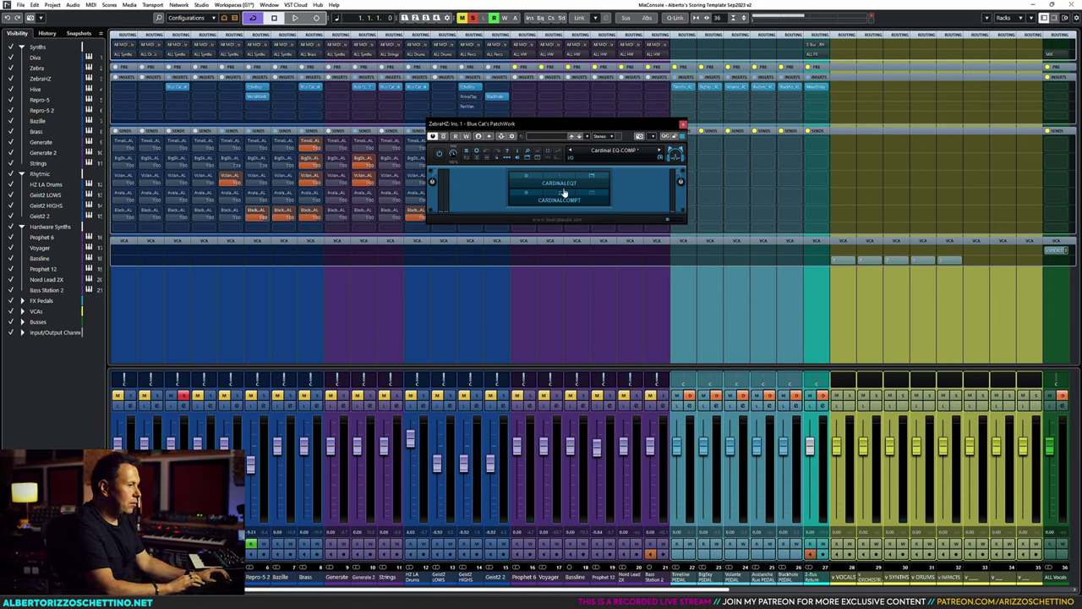
# Step: Open CARDINALEQT on ZebraHZ, bypass CARDINALCOMPT in PatchWork, and reset the EQ's LF, MF and HF gains to 0.0
pyautogui.click(563, 187)
pyautogui.moveTo(549, 123); pyautogui.dragTo(761, 103)
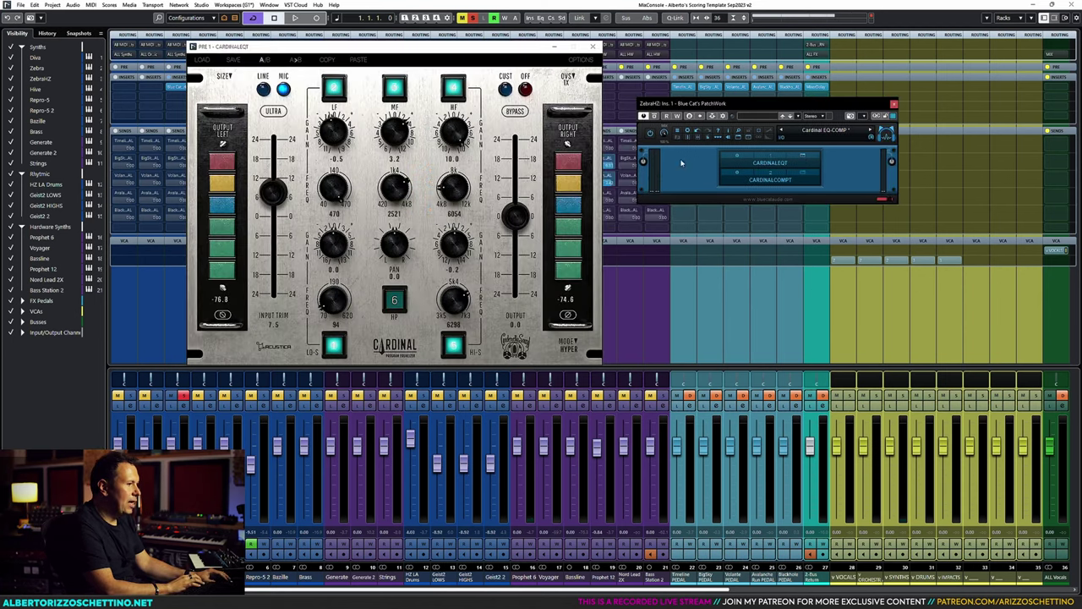
pyautogui.click(733, 178)
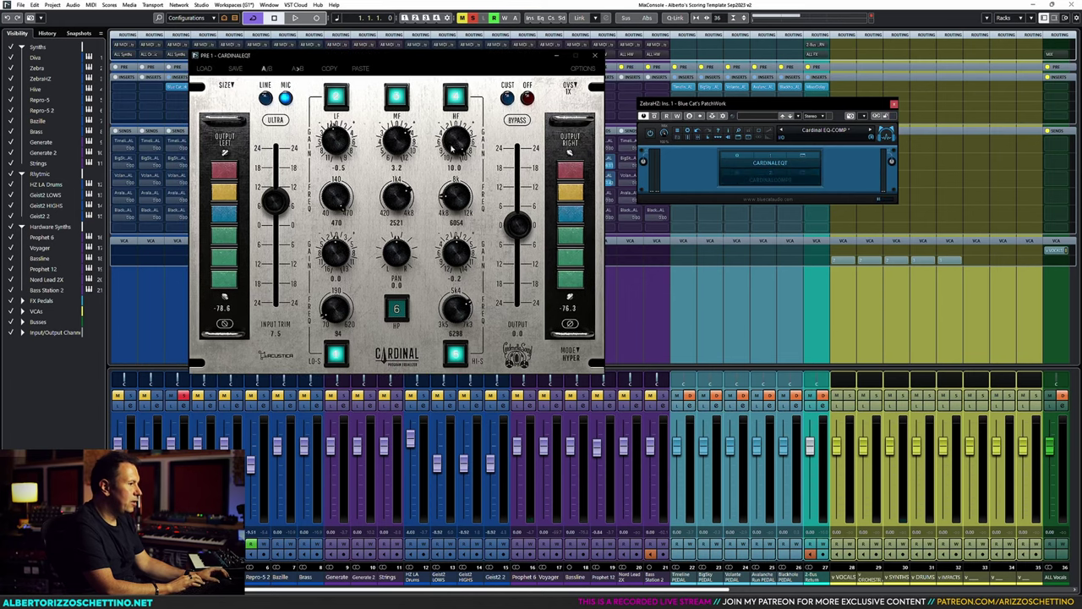
pyautogui.moveTo(397, 144); pyautogui.dragTo(401, 233)
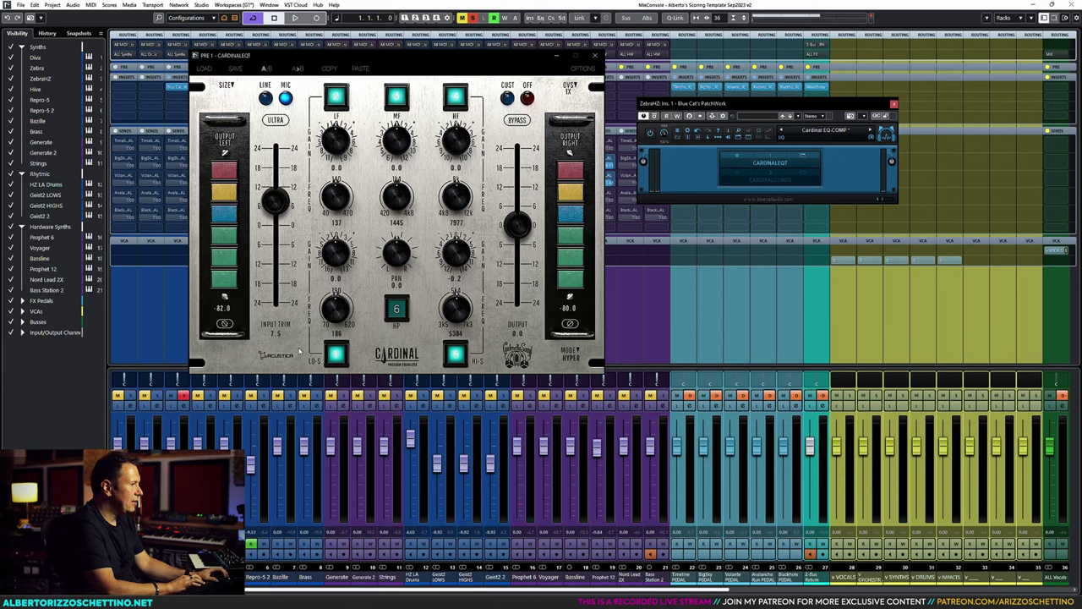
pyautogui.press('space')
pyautogui.press('space')
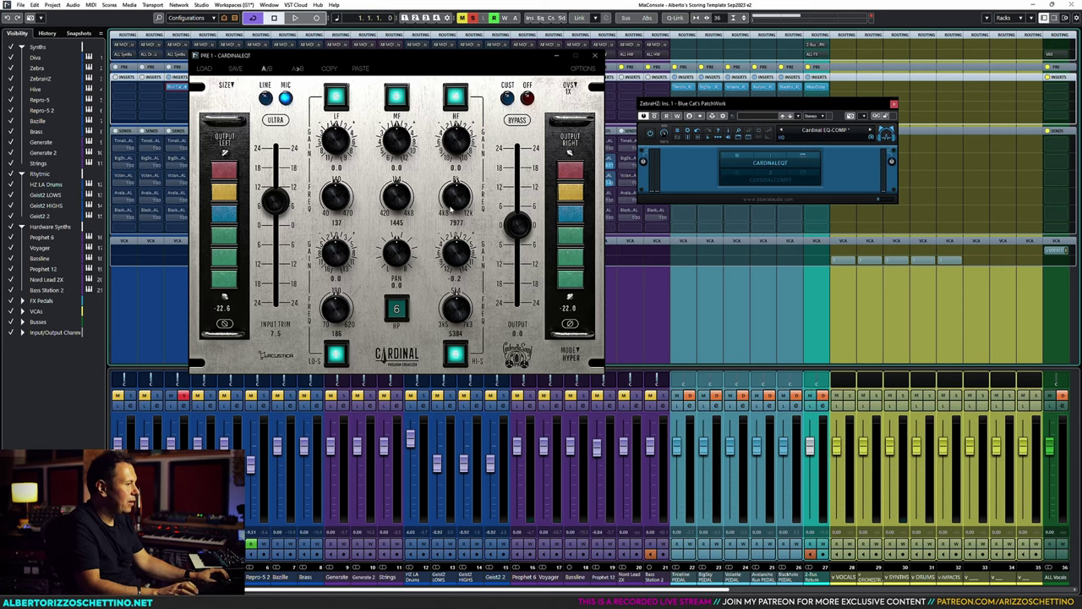
# Step: Start playback and set the HF band of ZebraHZ's CARDINALEQT to gain 10.0 at 6815
pyautogui.scroll(5, 402, 196)
pyautogui.press('space')
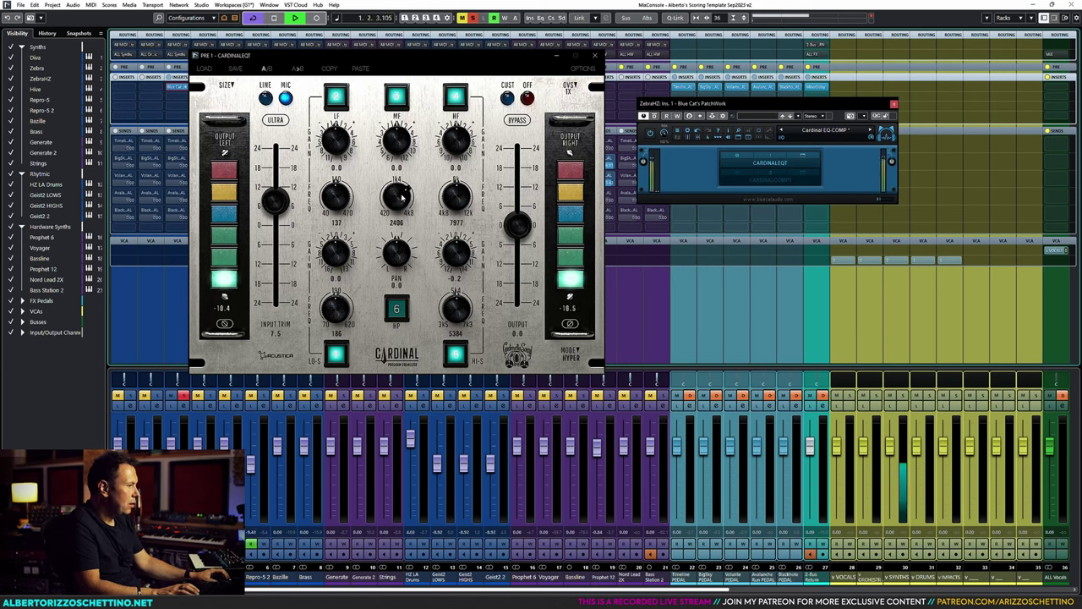
pyautogui.scroll(-5, 403, 196)
pyautogui.scroll(-2, 455, 196)
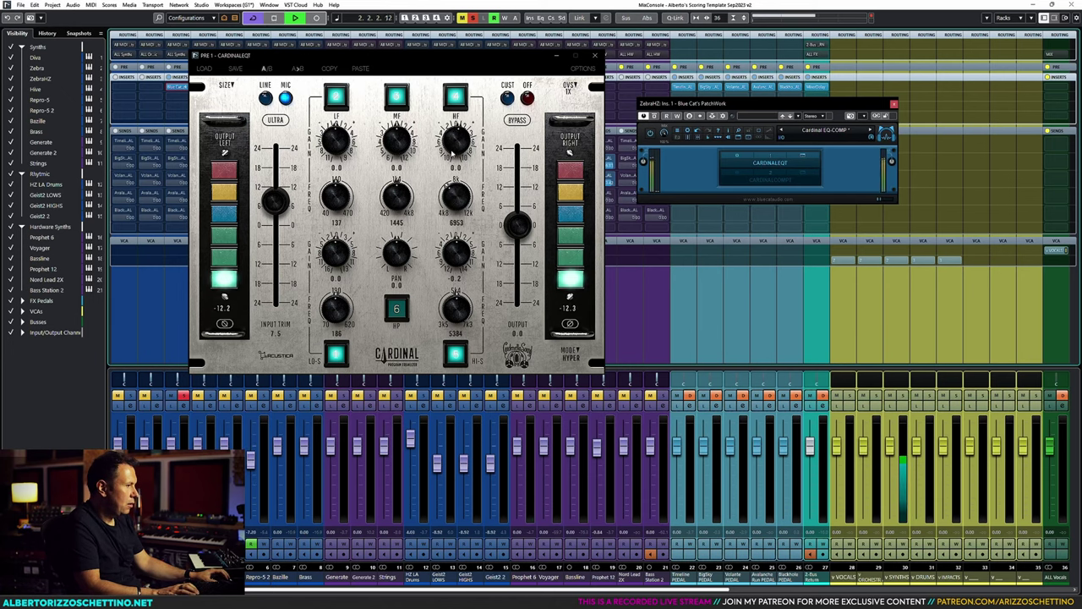
pyautogui.scroll(-1, 455, 196)
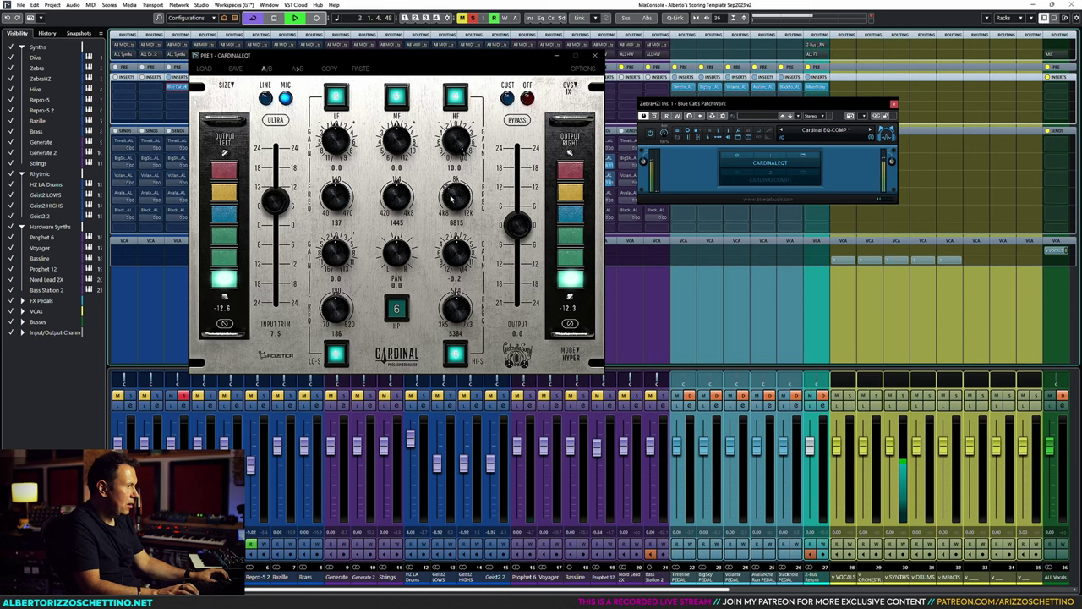
# Step: Set CARDINALEQT's LF band to gain -3.5 at 211 and its MF band to gain 8.9 at 2005
pyautogui.scroll(2, 336, 196)
pyautogui.scroll(-1, 336, 196)
pyautogui.scroll(-8, 397, 196)
pyautogui.scroll(-5, 396, 140)
pyautogui.scroll(3, 396, 142)
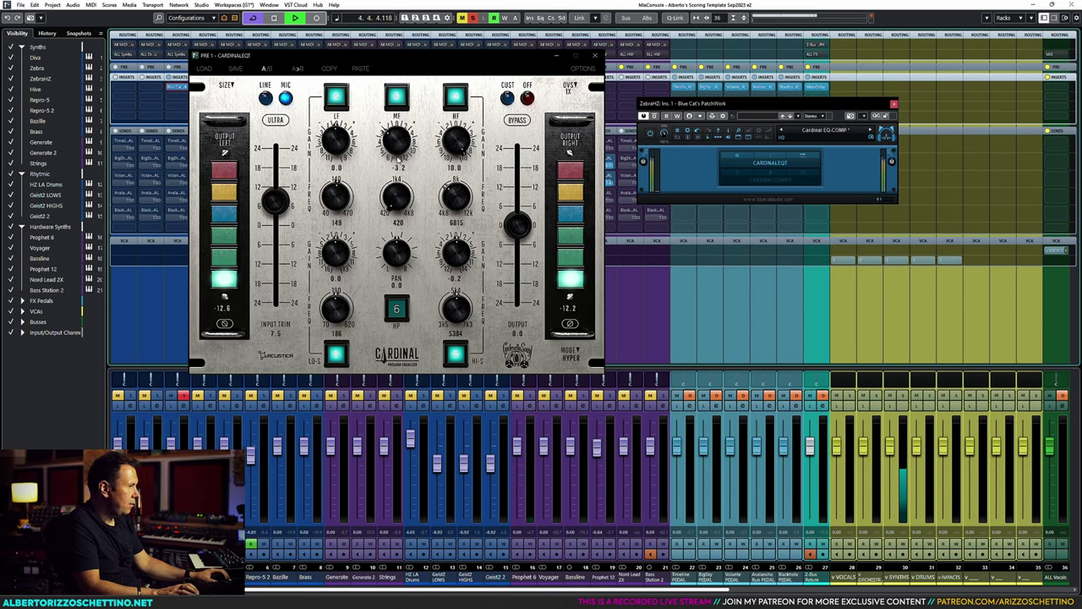
pyautogui.scroll(-3, 334, 157)
pyautogui.scroll(3, 336, 194)
pyautogui.scroll(10, 395, 195)
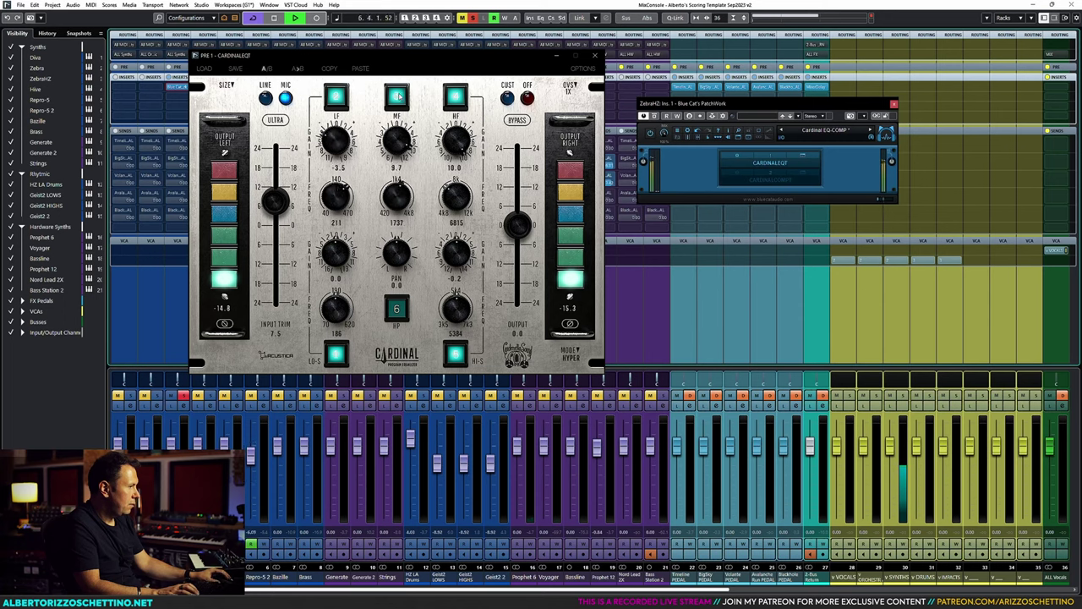
pyautogui.scroll(3, 401, 200)
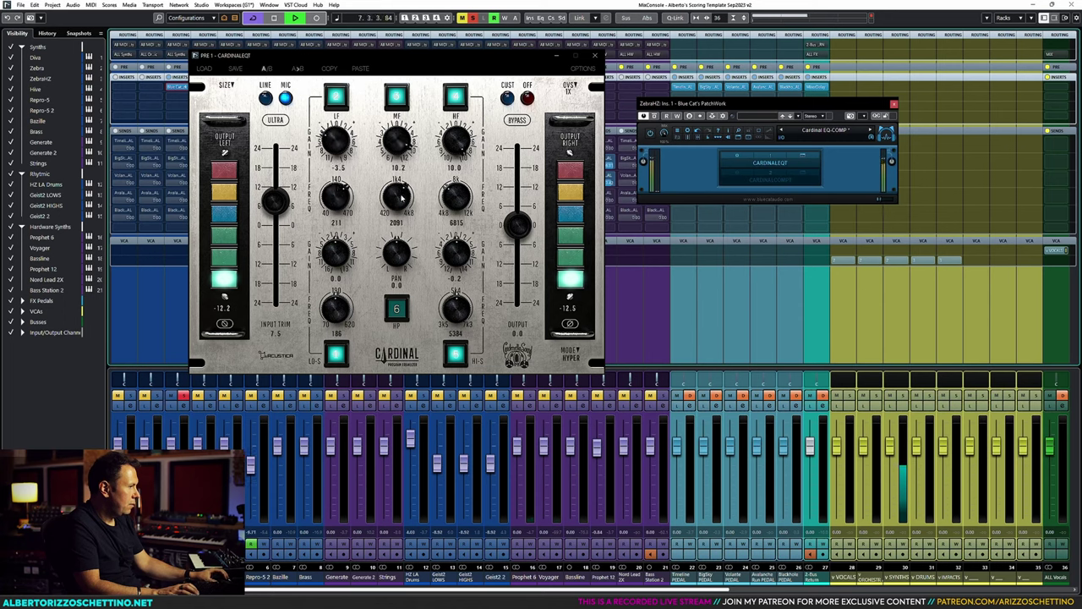
pyautogui.scroll(-2, 394, 150)
# Step: Switch on CARDINALEQT's HP filter and set the Lo-S band to gain -3.3 at 107
pyautogui.click(396, 309)
pyautogui.scroll(-5, 336, 310)
pyautogui.scroll(-2, 336, 262)
pyautogui.scroll(-10, 336, 262)
pyautogui.scroll(3, 334, 309)
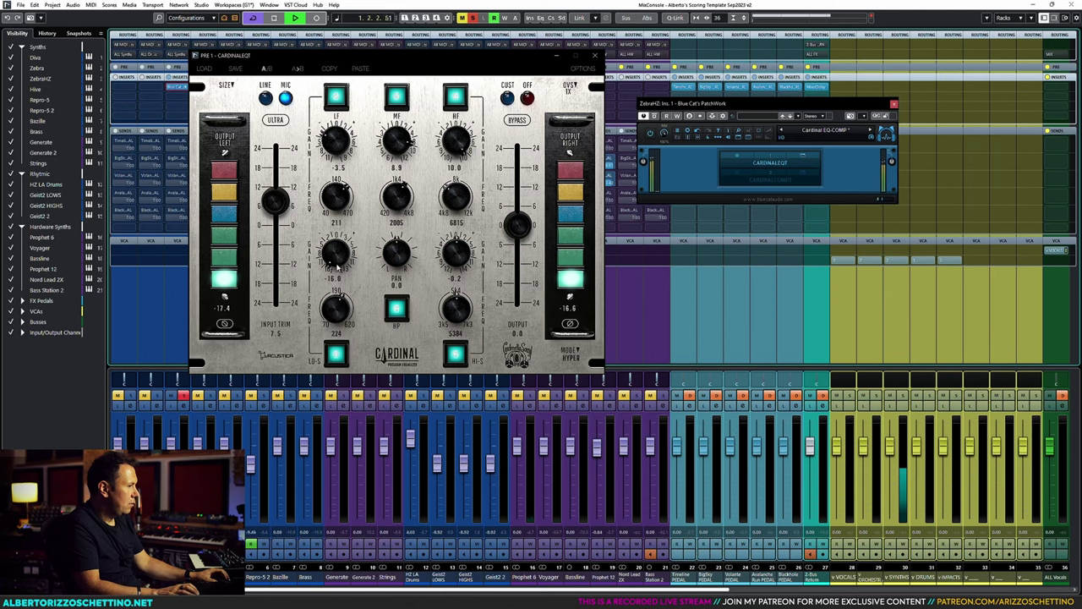
pyautogui.scroll(-1, 335, 309)
pyautogui.scroll(9, 333, 249)
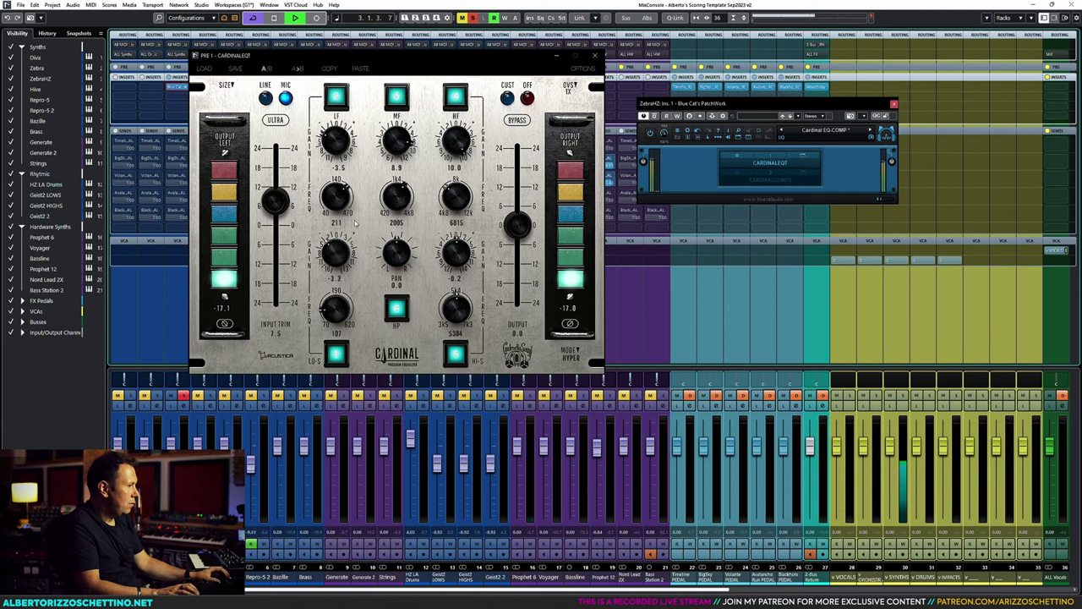
# Step: Raise CARDINALEQT's input trim to 20.3 and audition the driven ZebraHZ sound
pyautogui.moveTo(274, 201); pyautogui.dragTo(276, 158)
pyautogui.press('space')
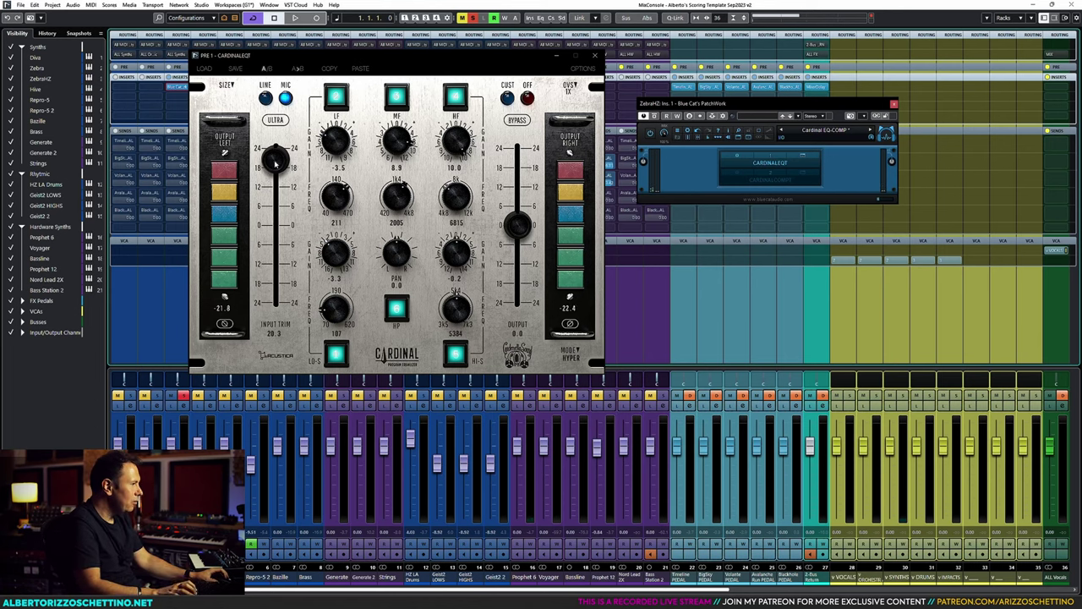
pyautogui.press('space')
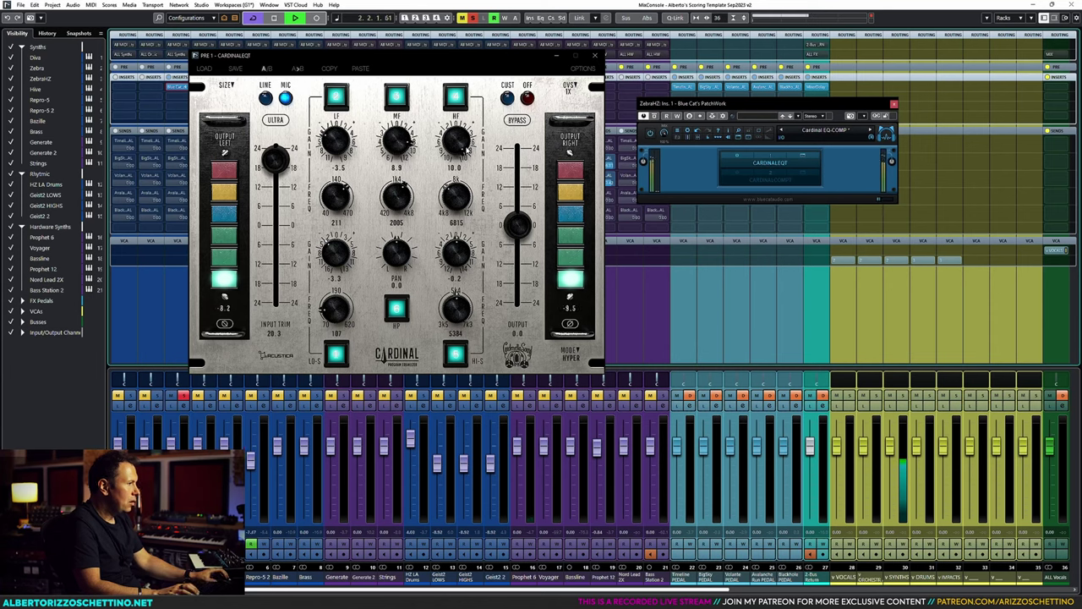
pyautogui.press('space')
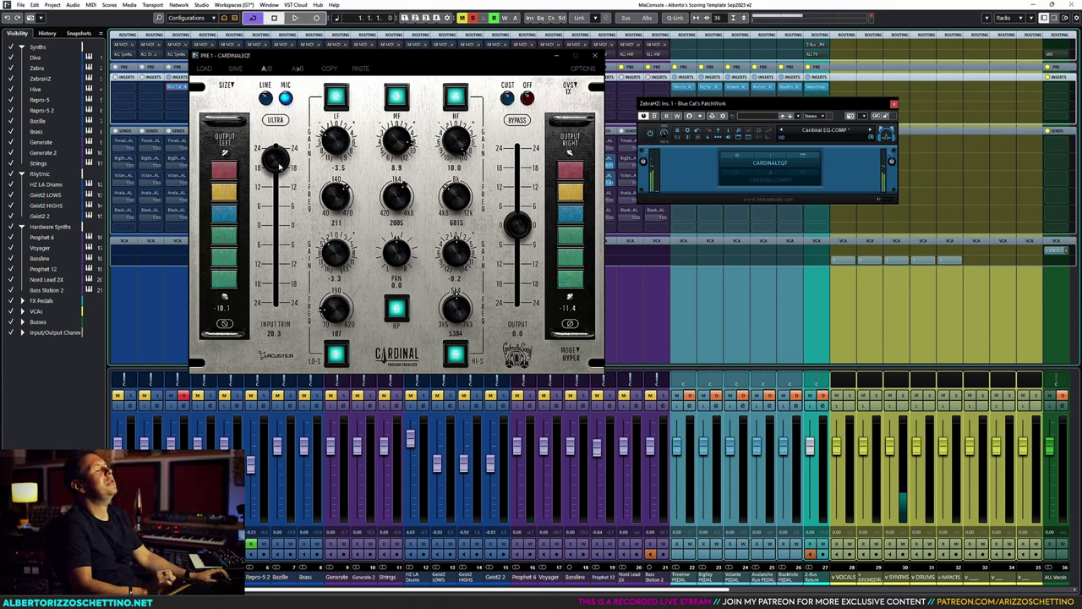
# Step: Compare the ZebraHZ sound with CARDINALEQT's ULTRA mode switched off and back on
pyautogui.click(276, 120)
pyautogui.press('space')
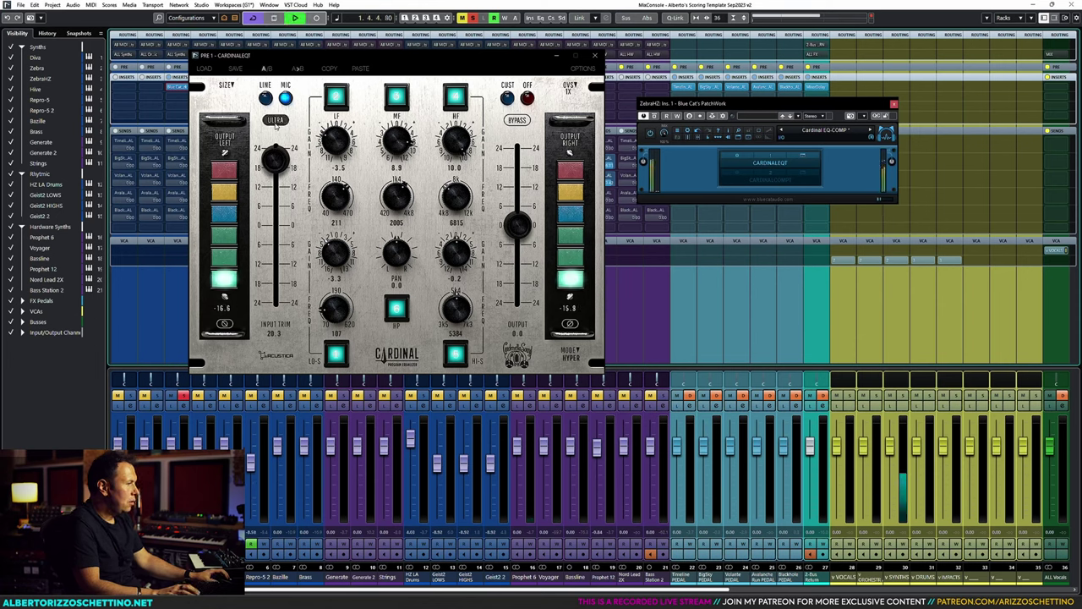
pyautogui.press('space')
pyautogui.click(276, 121)
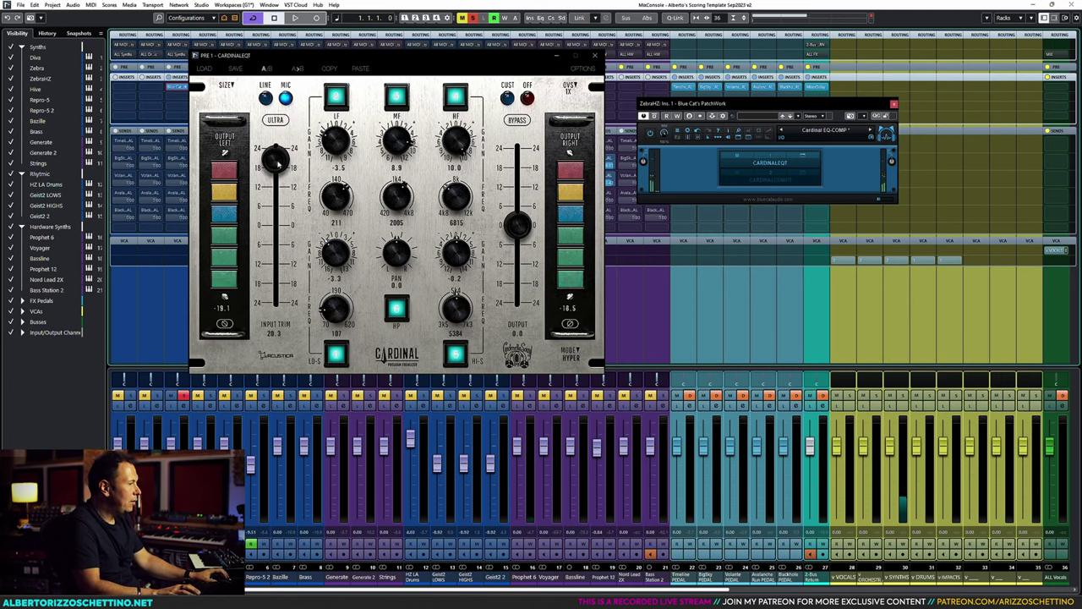
pyautogui.press('space')
pyautogui.moveTo(276, 160); pyautogui.dragTo(277, 164)
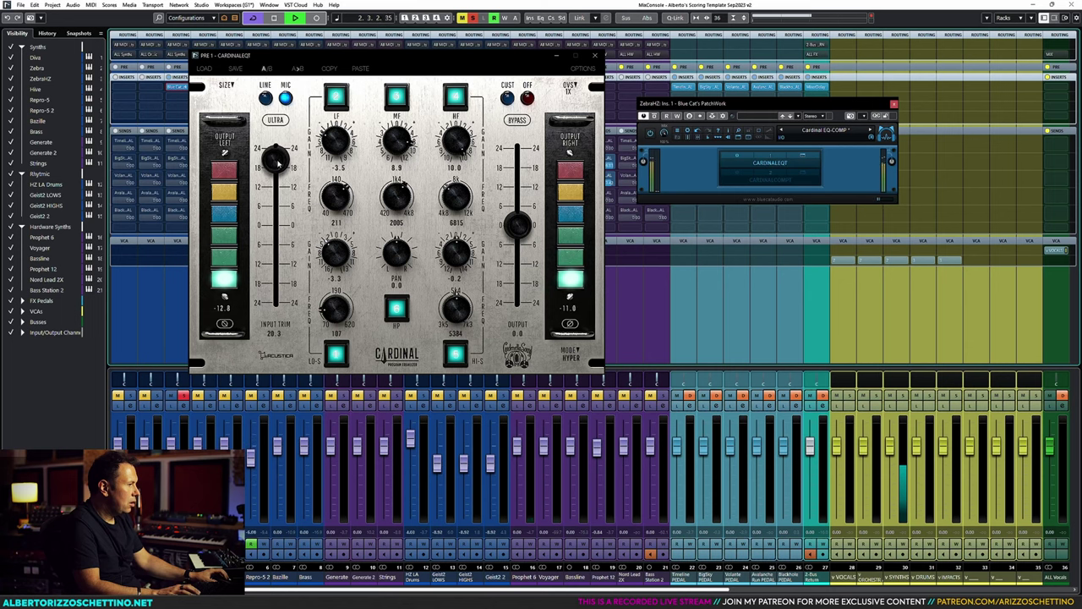
# Step: Move the CARDINALEQT window clear of PatchWork, close it and stop playback
pyautogui.moveTo(617, 193); pyautogui.dragTo(744, 226)
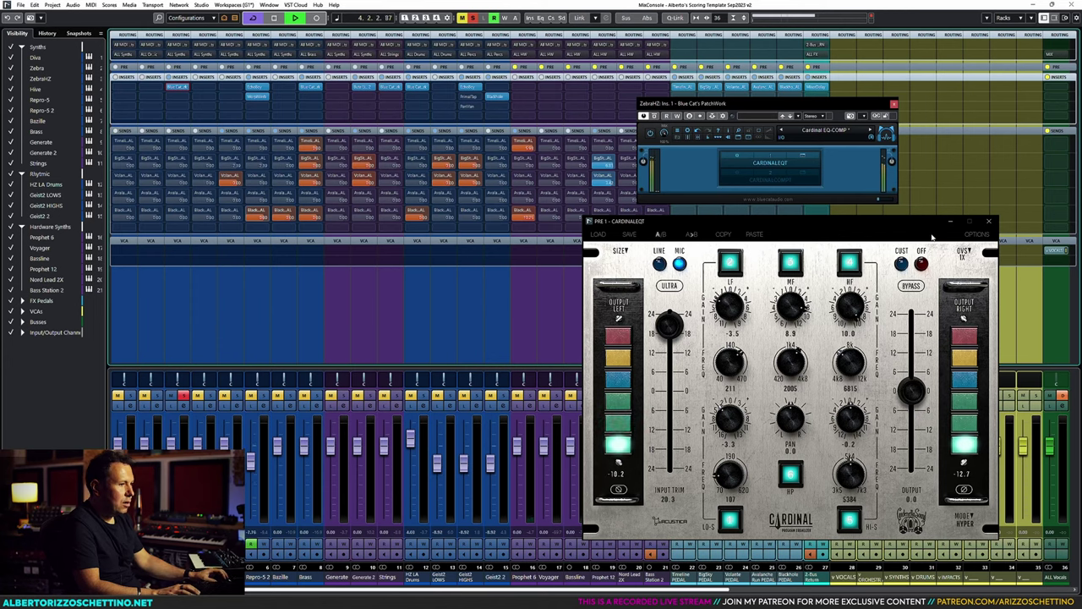
pyautogui.click(990, 223)
pyautogui.press('space')
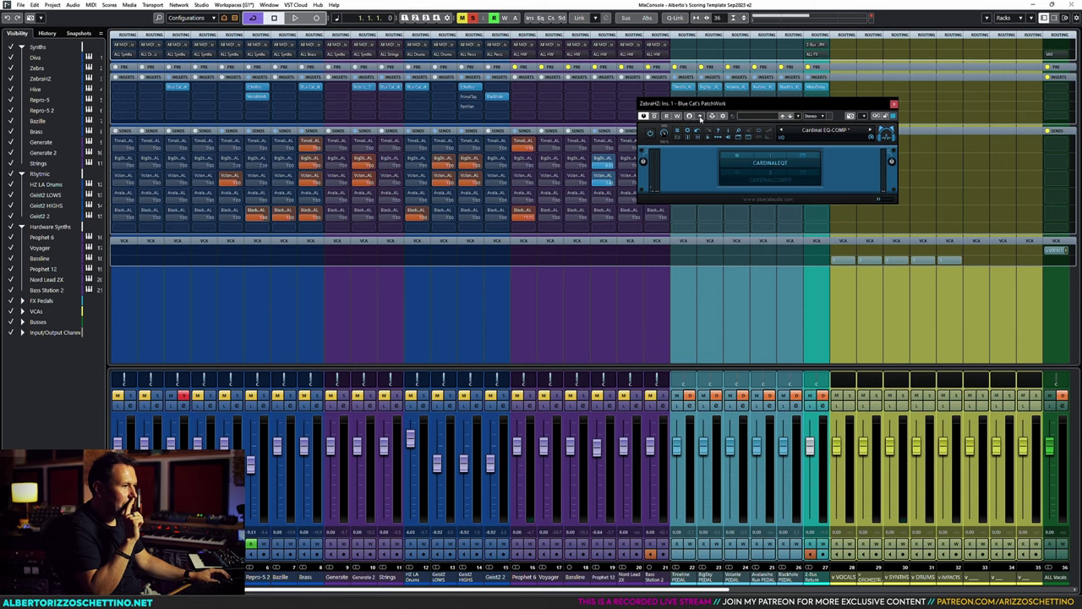
# Step: Add a slot to the ZebraHZ PatchWork chain and place CARDINALEQT in slot 3, after CARDINALCOMPT
pyautogui.click(777, 165)
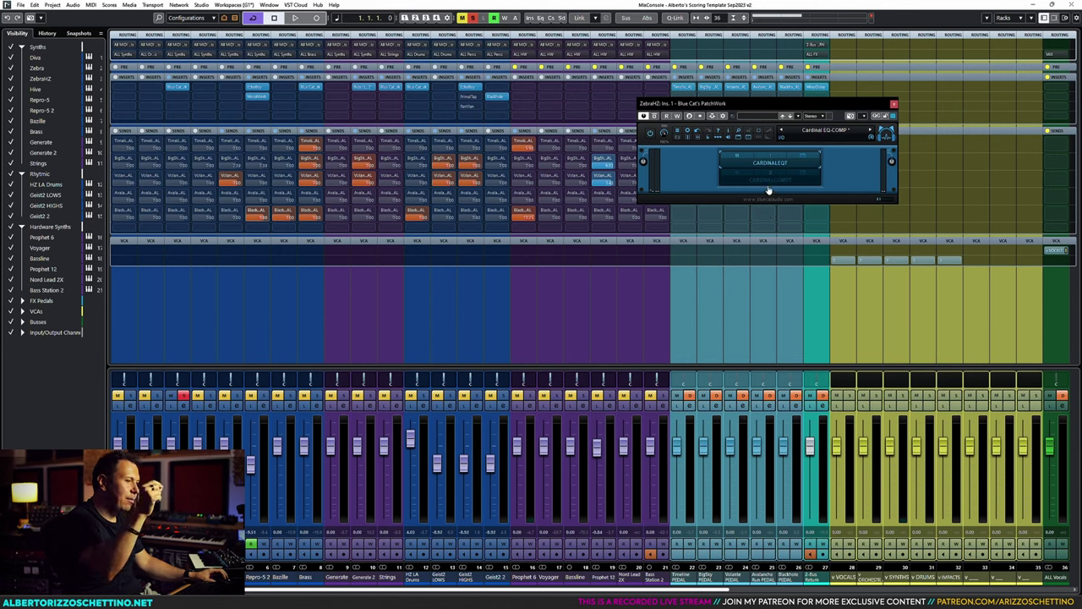
pyautogui.click(768, 188)
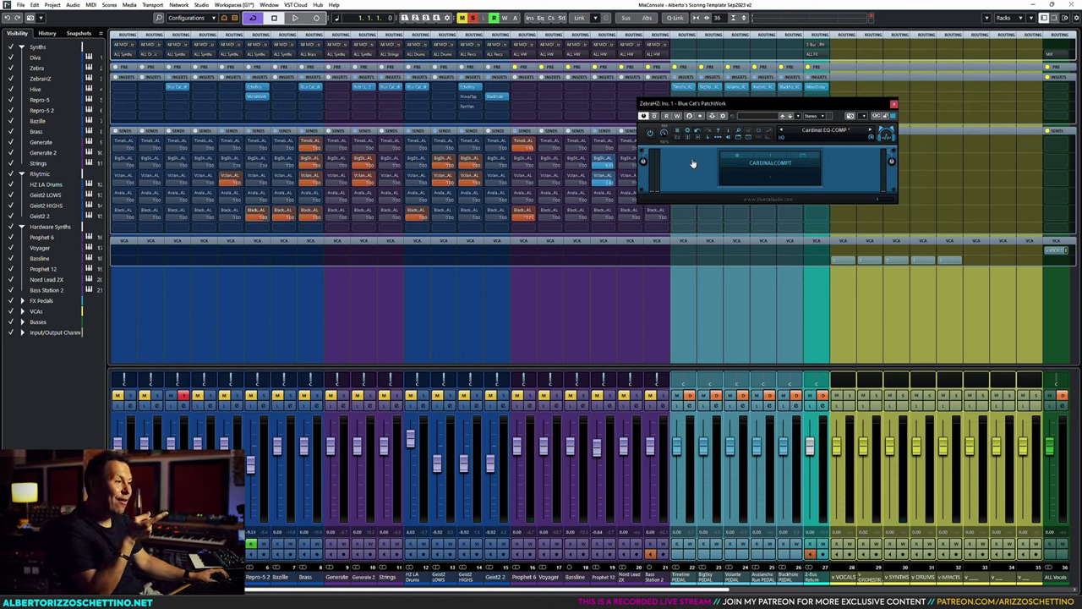
pyautogui.click(701, 118)
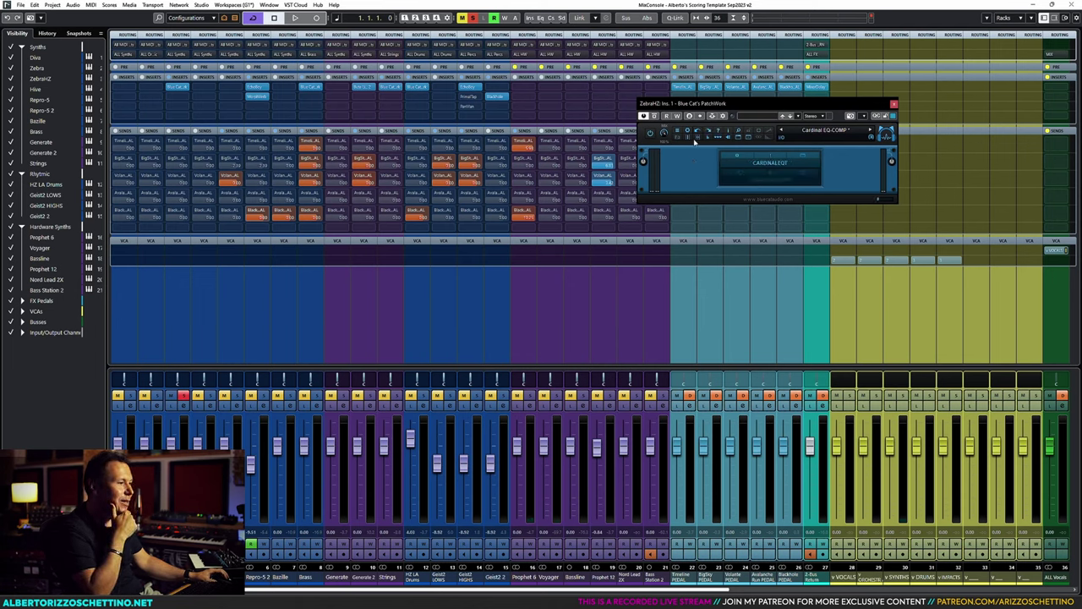
pyautogui.click(698, 142)
pyautogui.click(719, 165)
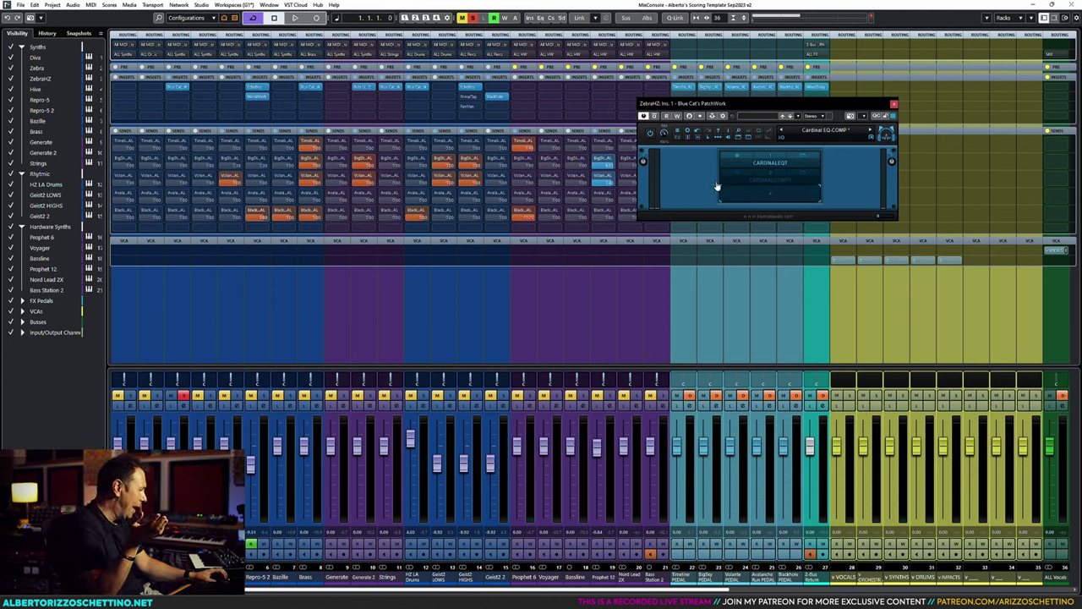
pyautogui.moveTo(721, 189); pyautogui.dragTo(746, 194)
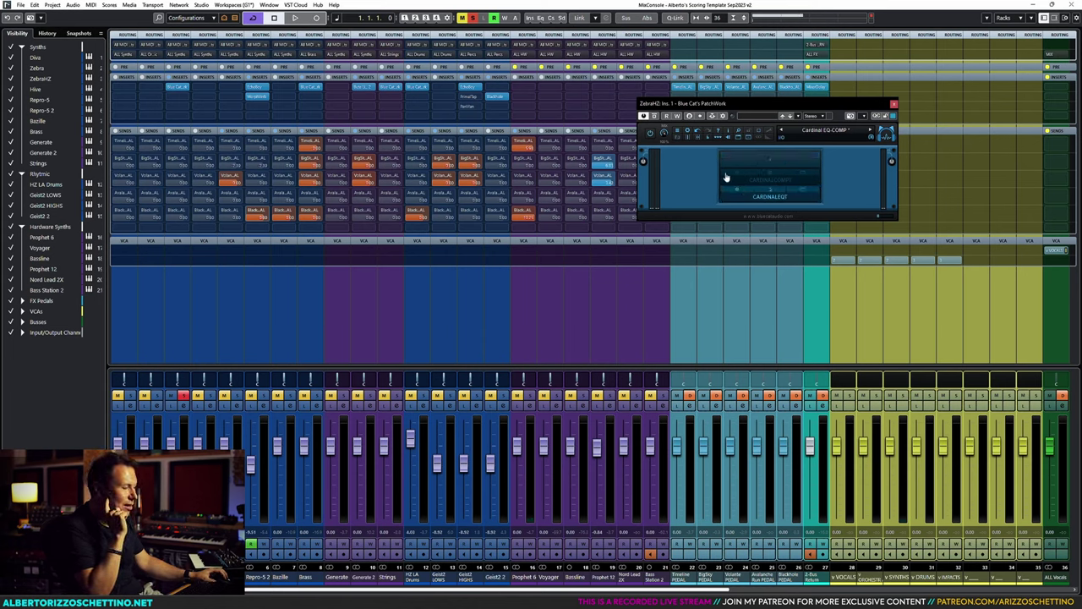
# Step: Open CARDINALCOMPT's editor from slot 2 and arrange it and the PatchWork window so both are unobstructed
pyautogui.doubleClick(732, 168)
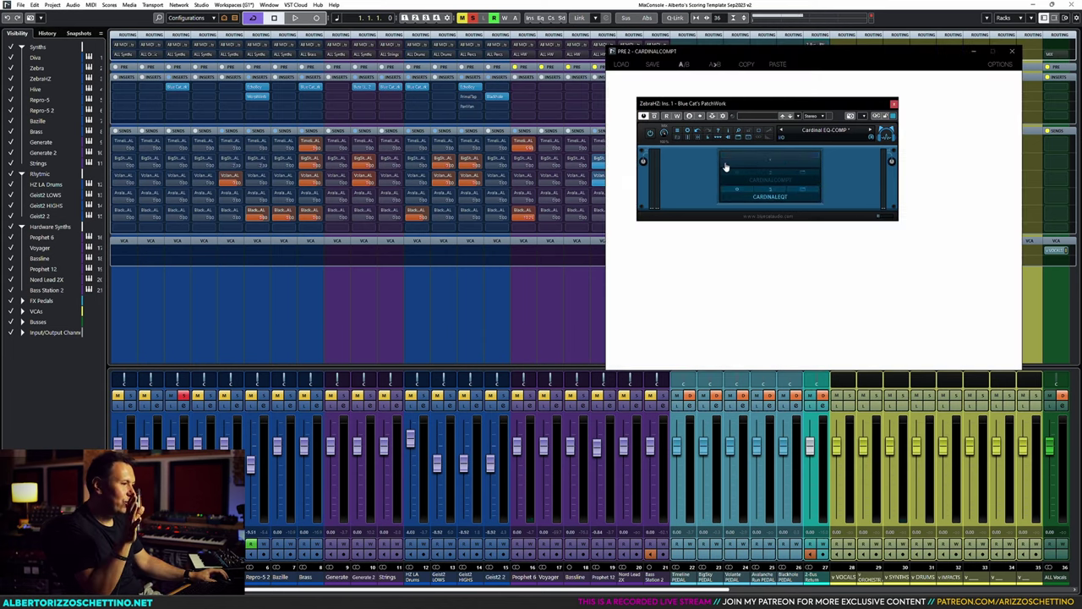
pyautogui.doubleClick(793, 177)
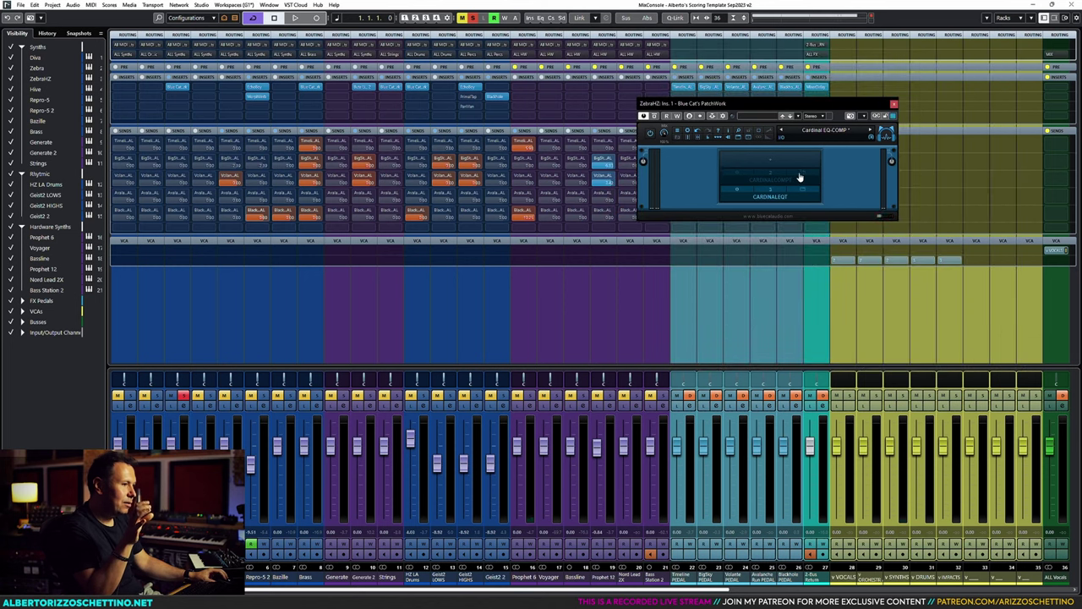
pyautogui.doubleClick(797, 181)
pyautogui.moveTo(790, 54); pyautogui.dragTo(783, 213)
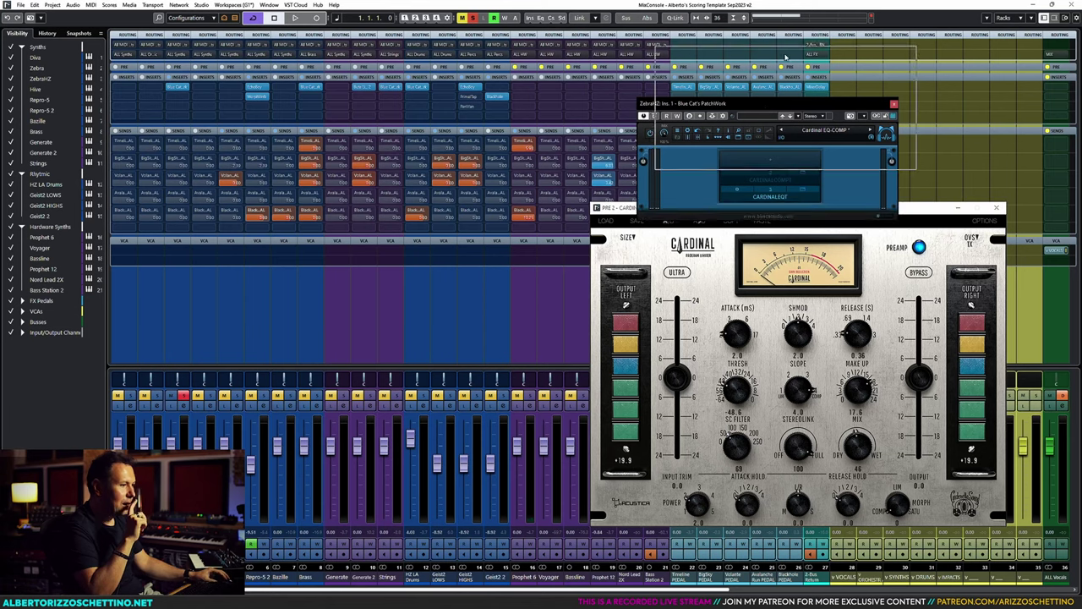
pyautogui.moveTo(766, 110); pyautogui.dragTo(788, 59)
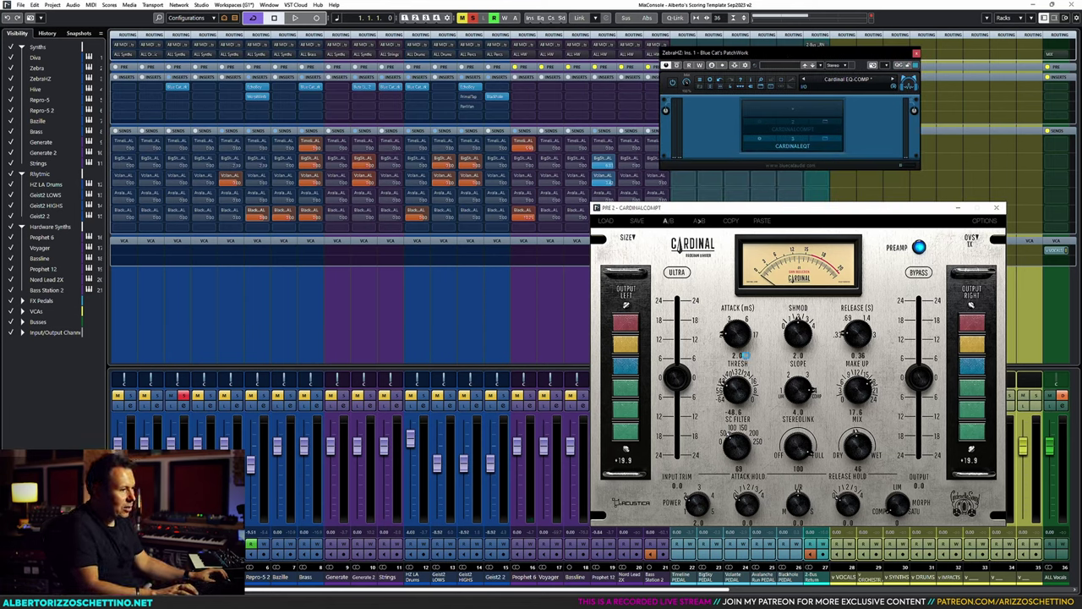
# Step: Set CARDINALCOMPT's release to 0.33, slope to 1.0, make-up to 0.0 and mix to 100, and activate it during playback
pyautogui.click(735, 337)
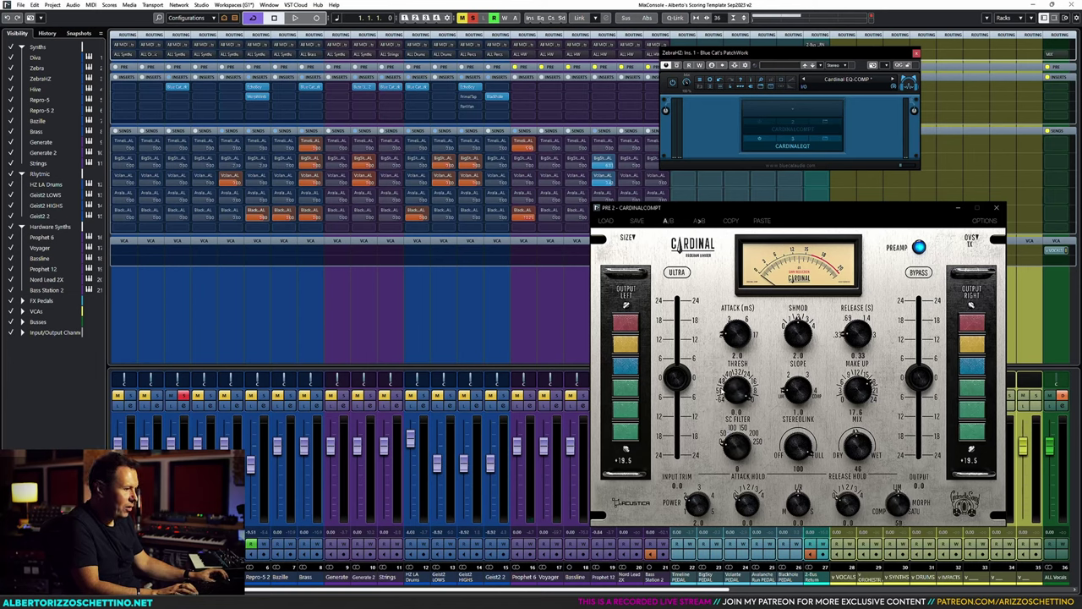
pyautogui.press('space')
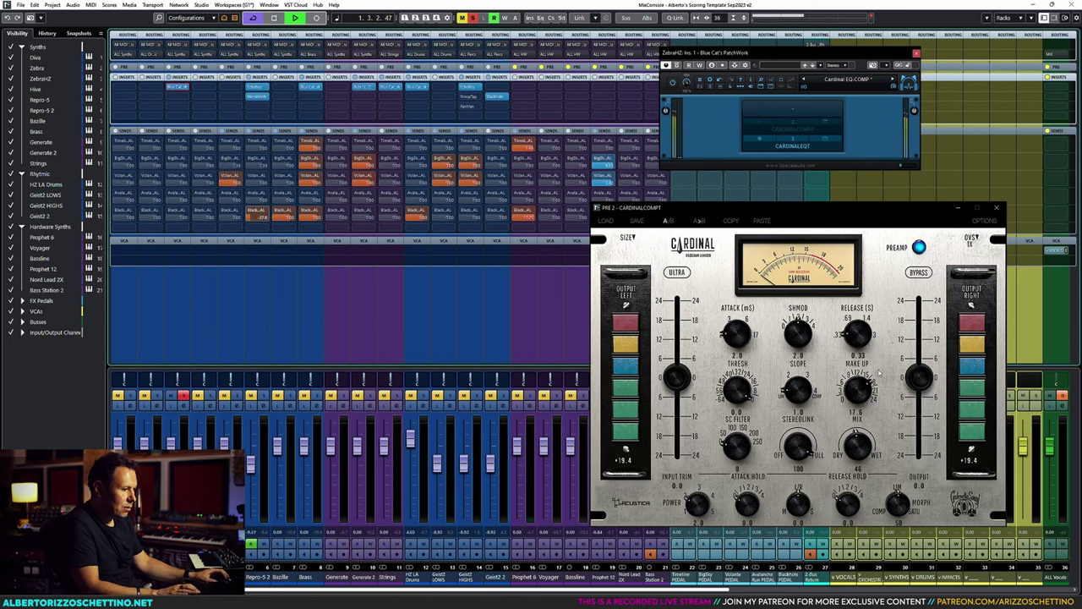
pyautogui.press('space')
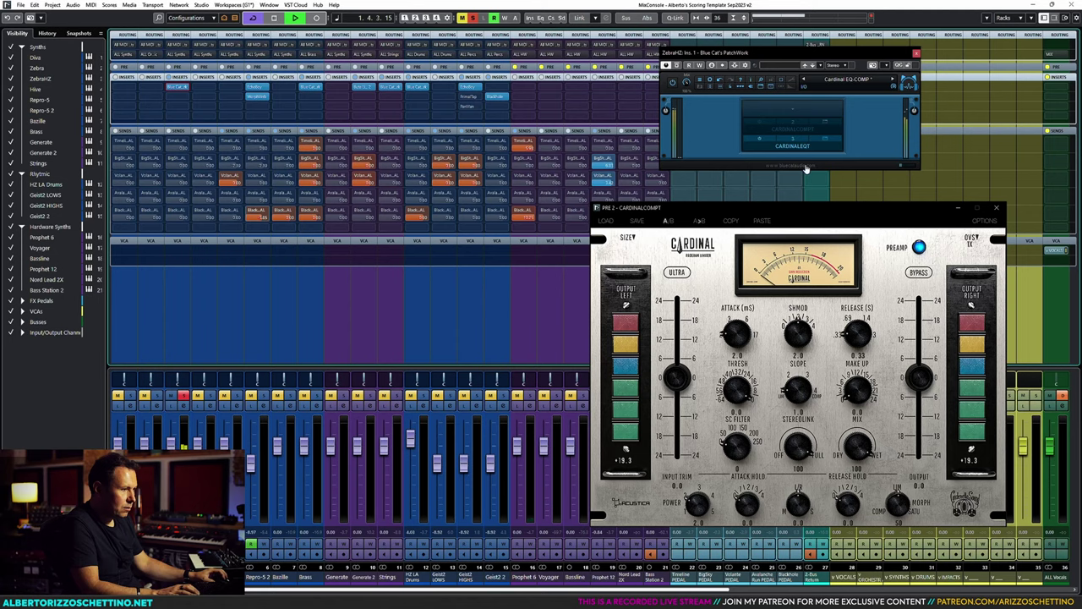
pyautogui.click(826, 127)
pyautogui.click(824, 127)
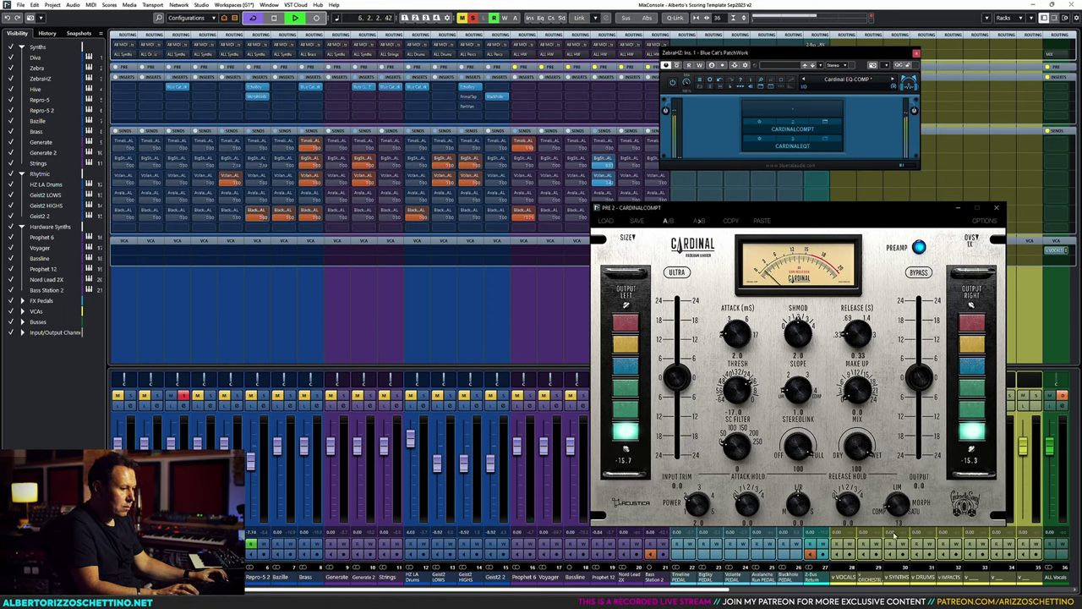
# Step: Set CARDINALCOMPT's threshold to -25.0 and Morph to 1, and restart playback to hear the compressed ZebraHZ
pyautogui.moveTo(738, 394); pyautogui.dragTo(738, 408)
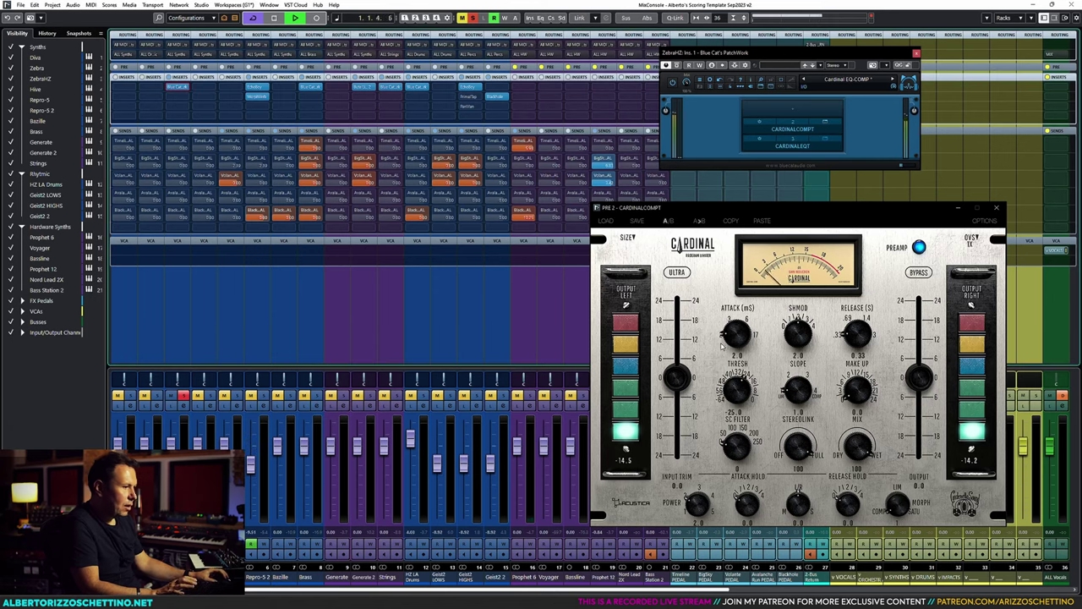
pyautogui.click(671, 206)
pyautogui.press('space')
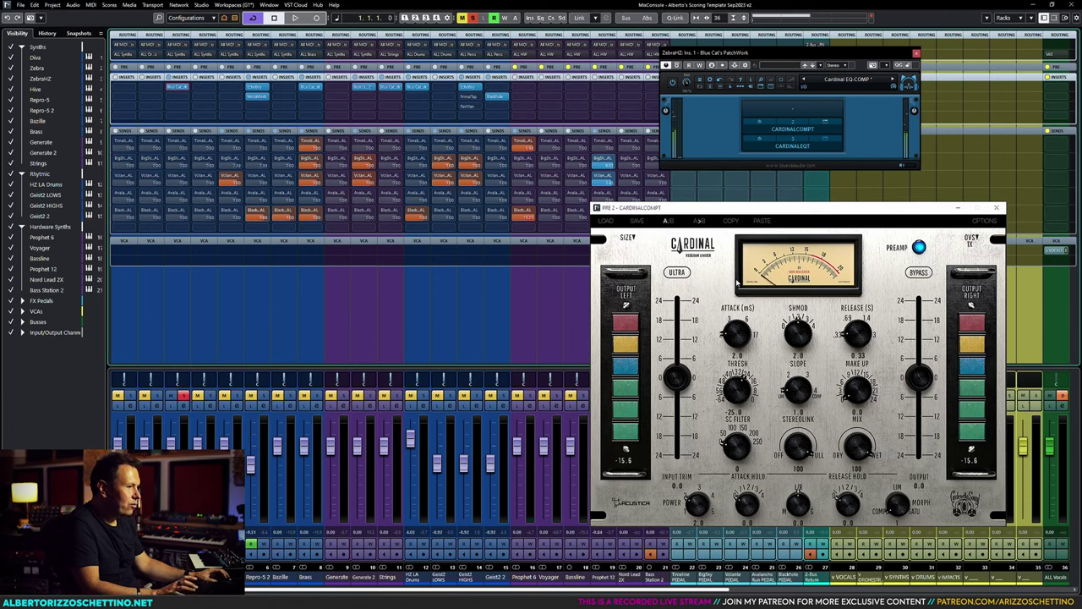
pyautogui.press('space')
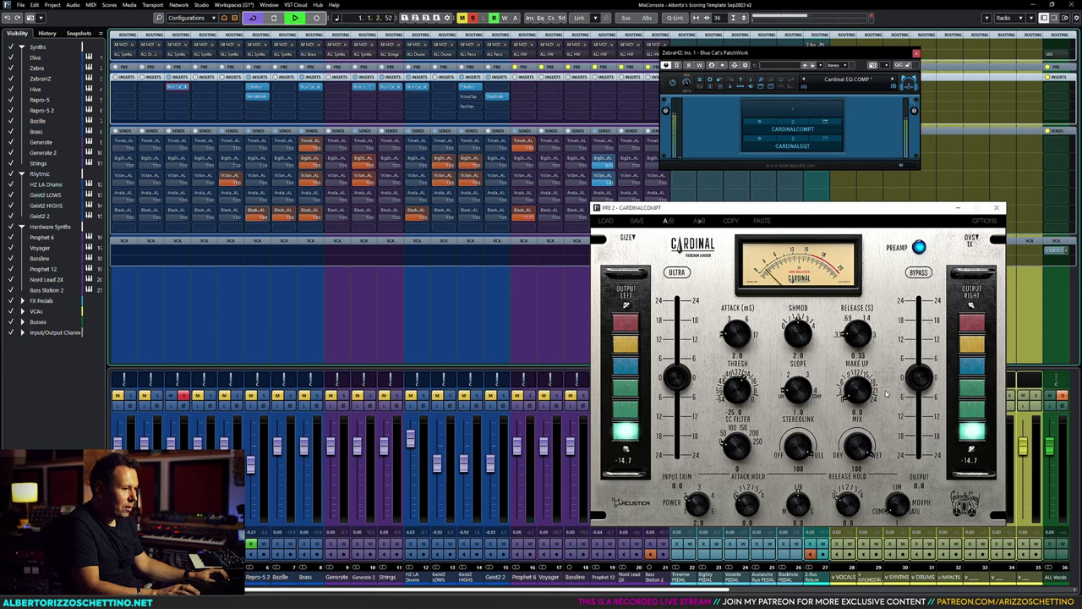
# Step: Set CARDINALCOMPT's output to 0.7, close its editor and stop playback
pyautogui.moveTo(920, 378)
pyautogui.mouseDown()
pyautogui.moveTo(920, 366)
pyautogui.moveTo(920, 378)
pyautogui.mouseUp()
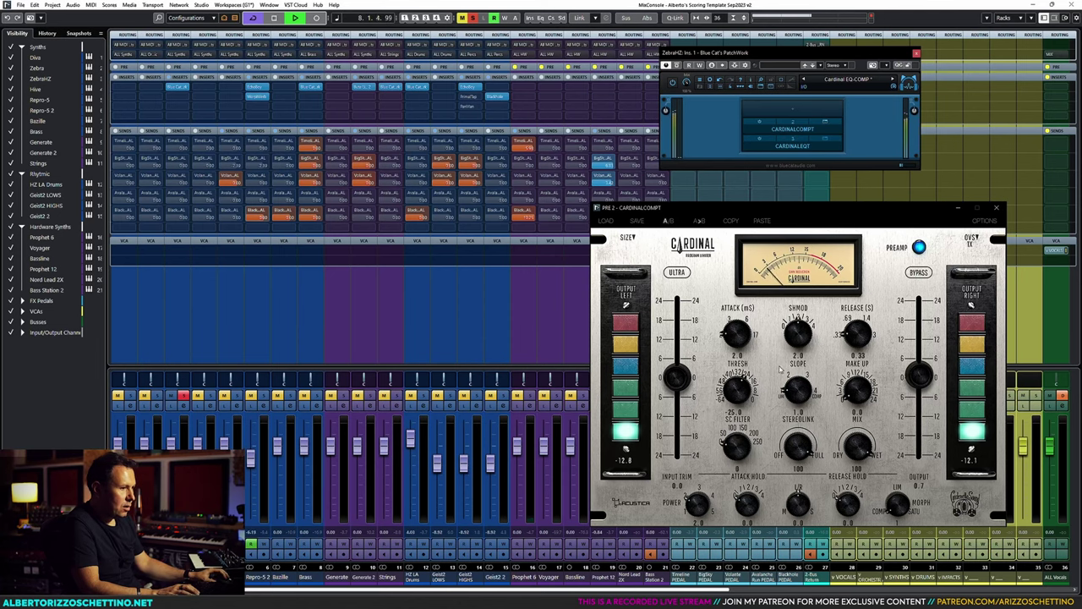
pyautogui.click(999, 208)
pyautogui.press('space')
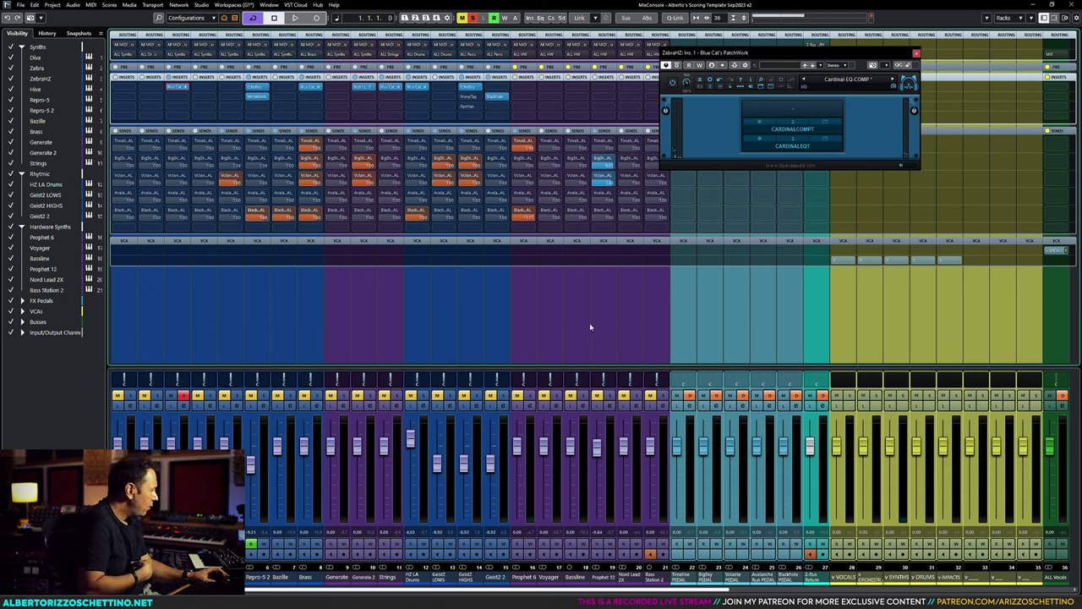
# Step: Open CARDINALEQT from slot 3 and compare ZebraHZ with the EQ off and on, leaving CARDINALCOMPT off
pyautogui.click(797, 129)
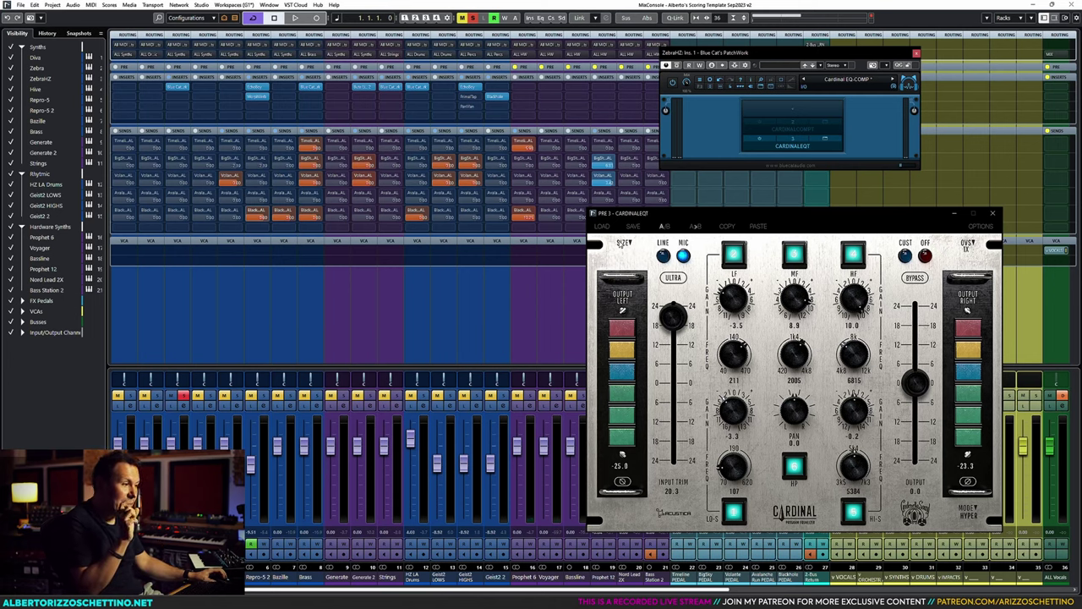
pyautogui.click(759, 141)
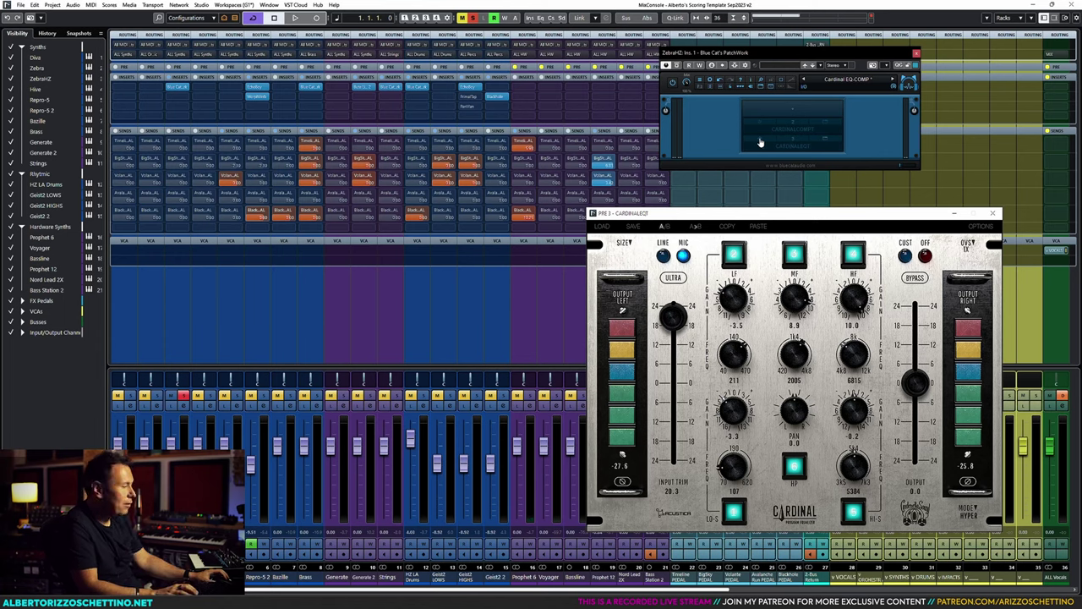
pyautogui.press('space')
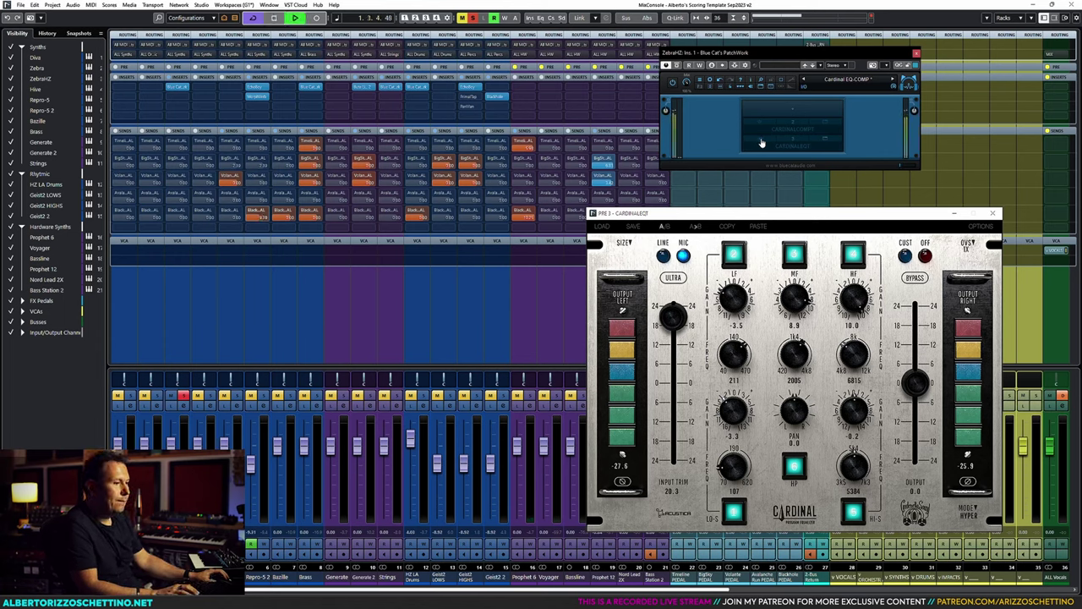
pyautogui.press('space')
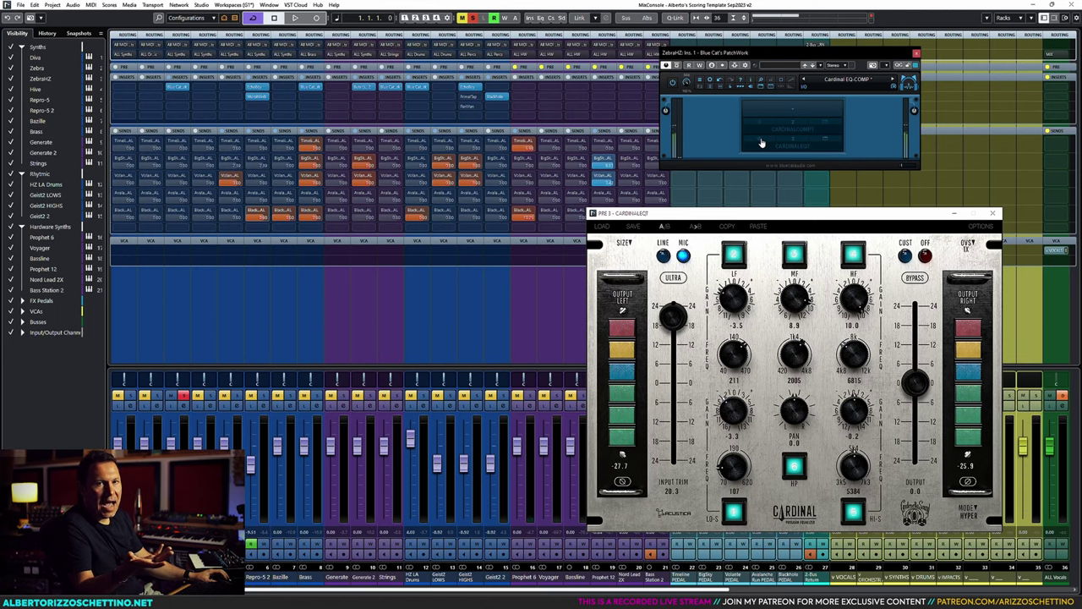
pyautogui.click(758, 141)
pyautogui.press('space')
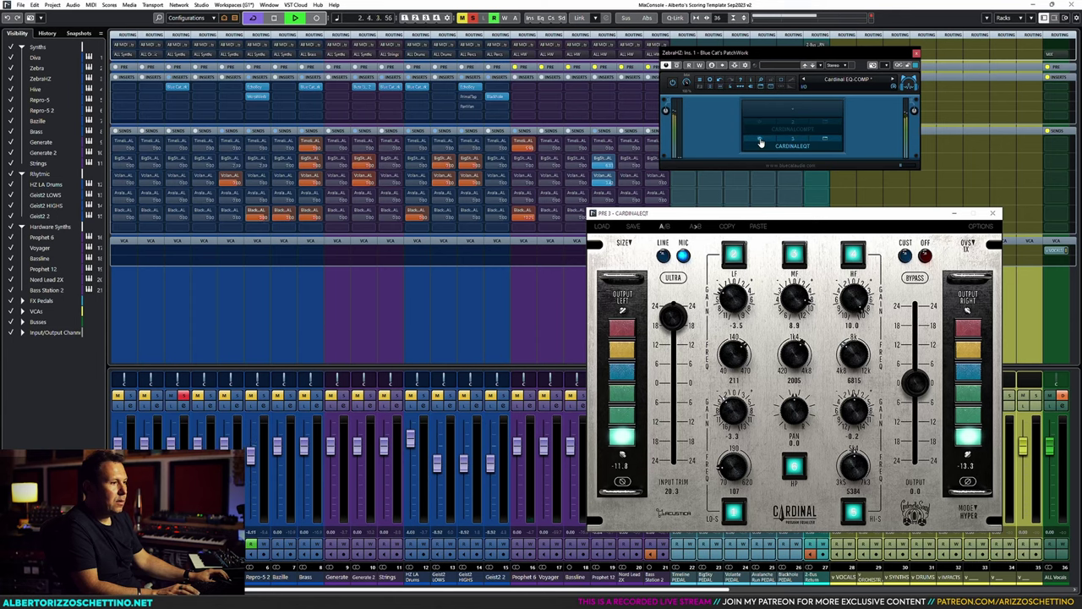
pyautogui.press('space')
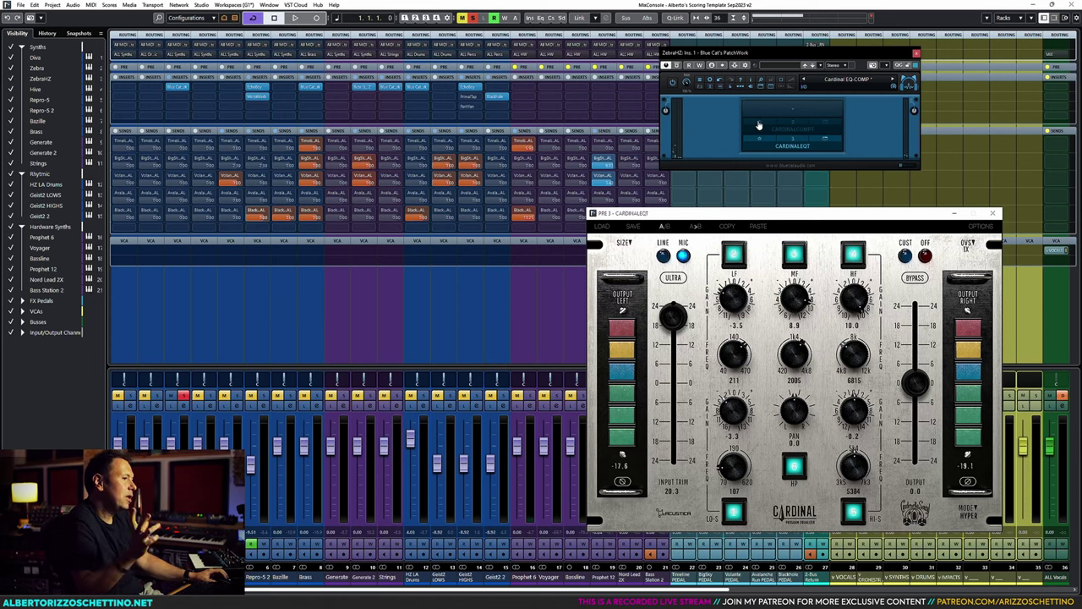
# Step: Reactivate CARDINALCOMPT in its editor, switch its PREAMP off and raise its output to 2.0 during playback
pyautogui.click(828, 126)
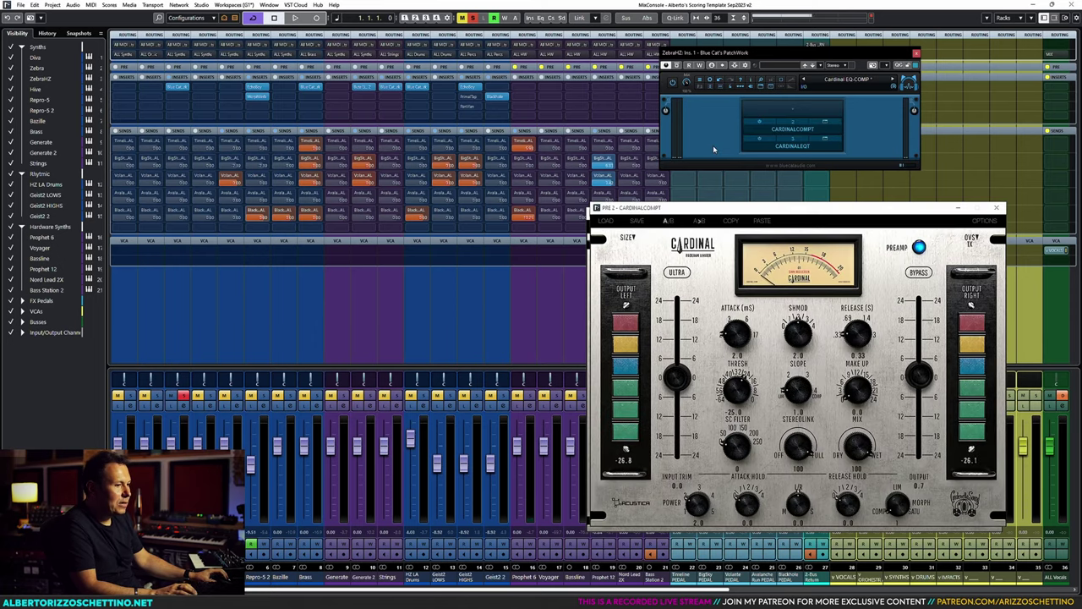
pyautogui.press('space')
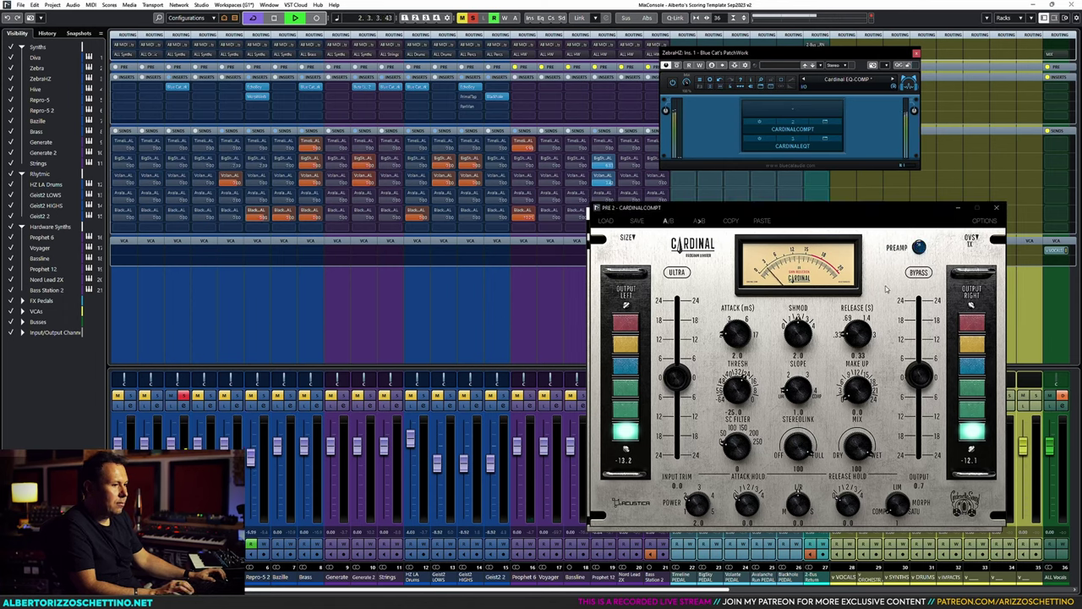
pyautogui.moveTo(922, 375); pyautogui.dragTo(921, 370)
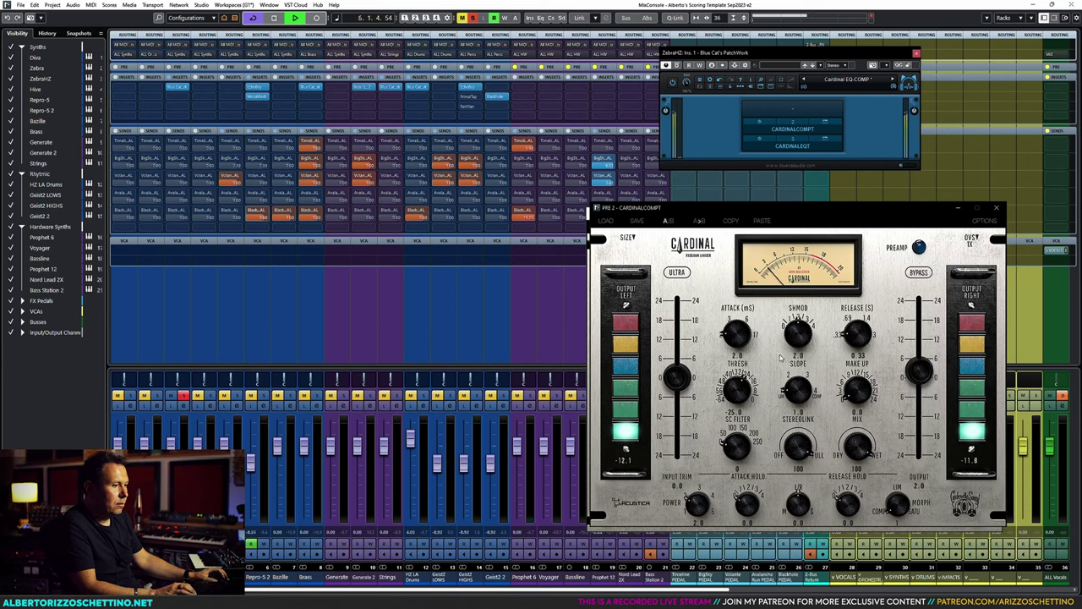
# Step: Compare ZebraHZ with the whole PatchWork chain bypassed and active, and close the plug-in windows
pyautogui.click(667, 67)
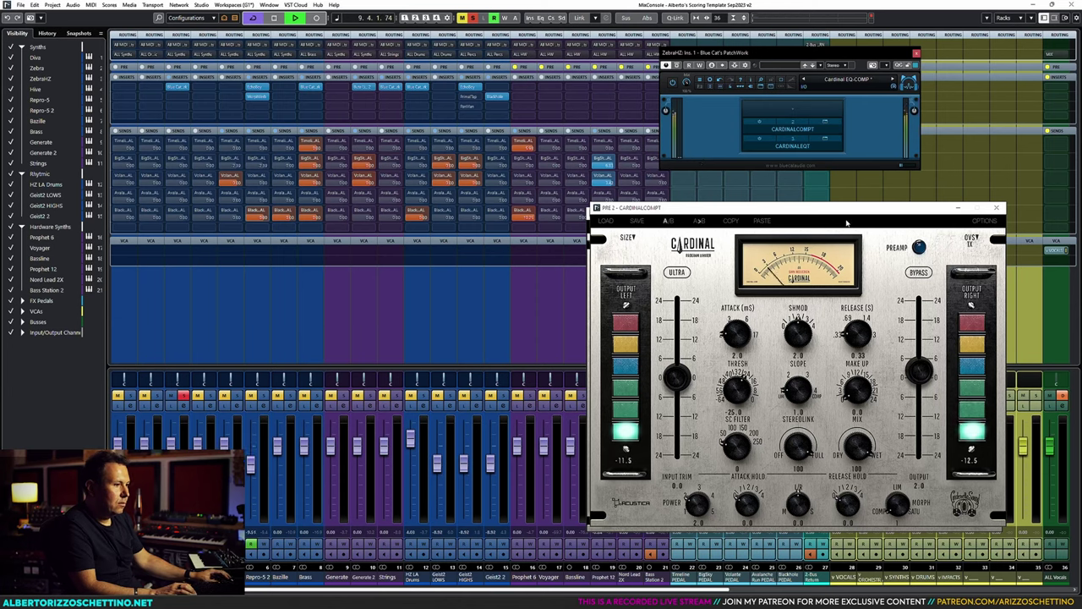
pyautogui.press('space')
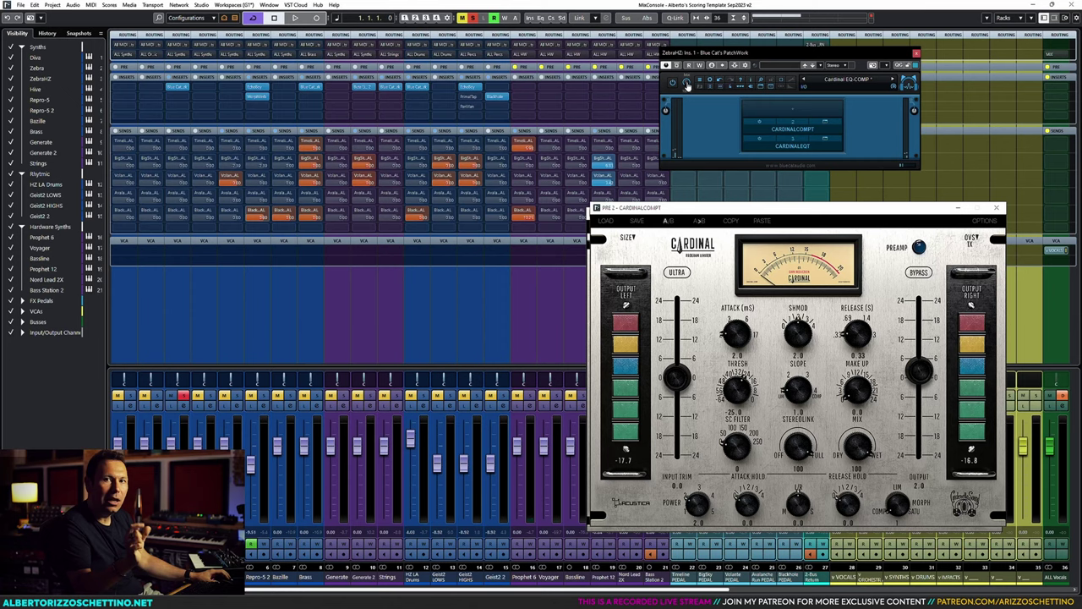
pyautogui.press('space')
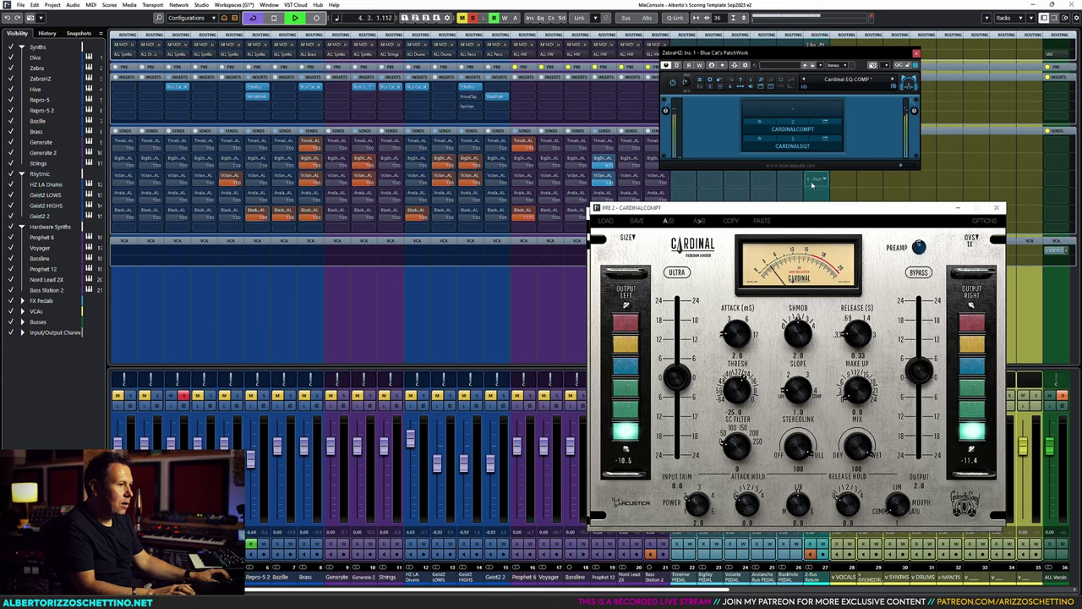
pyautogui.press('space')
pyautogui.hotkey('ctrl', 'w')
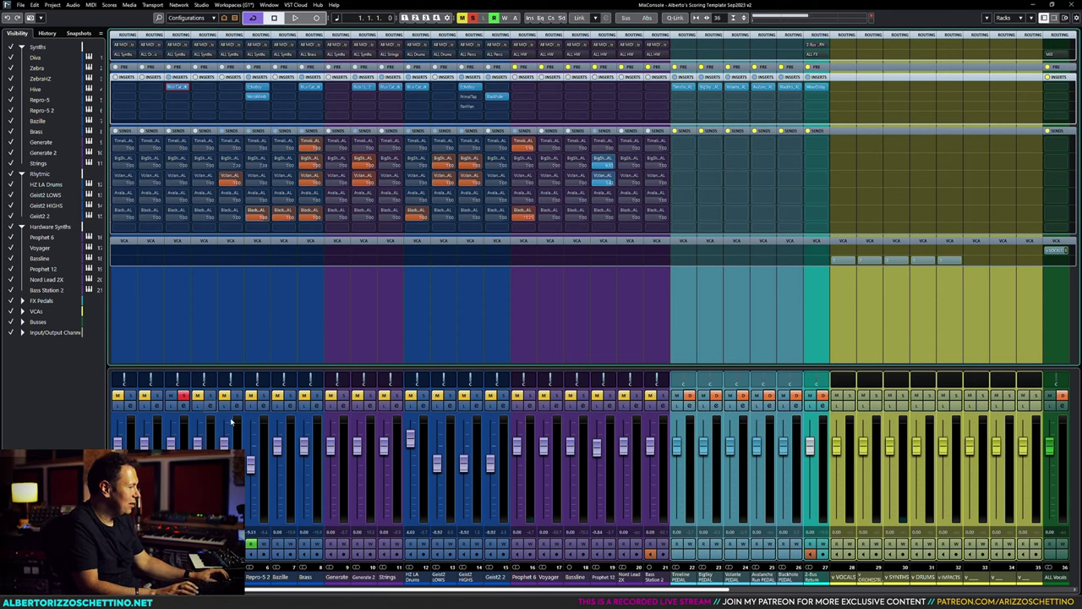
# Step: Solo Generate, Generate 2 and Strings alongside ZebraHZ, audition them together and stop playback
pyautogui.click(343, 395)
pyautogui.press('space')
pyautogui.click(397, 395)
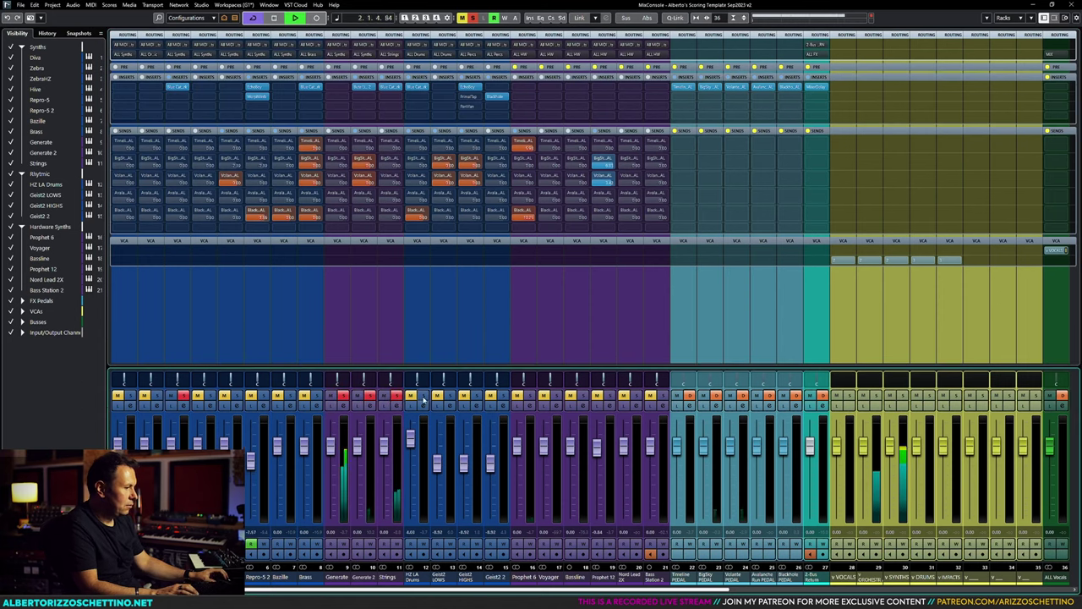
pyautogui.press('space')
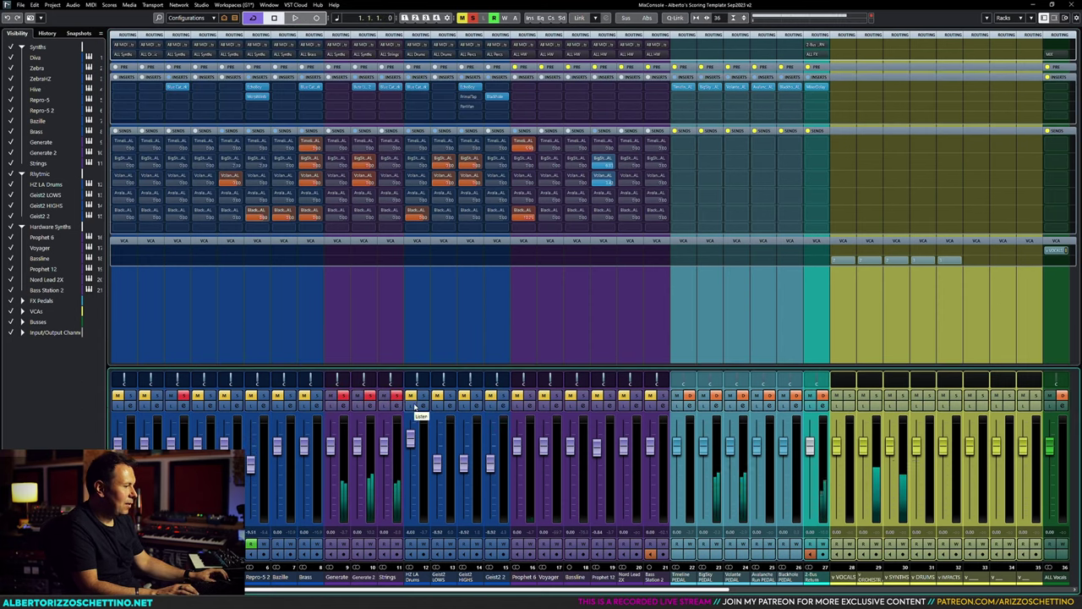
# Step: Replace the synth and strings solos with solos on HZ LA Drums and Geist2 LOWS
pyautogui.click(372, 305)
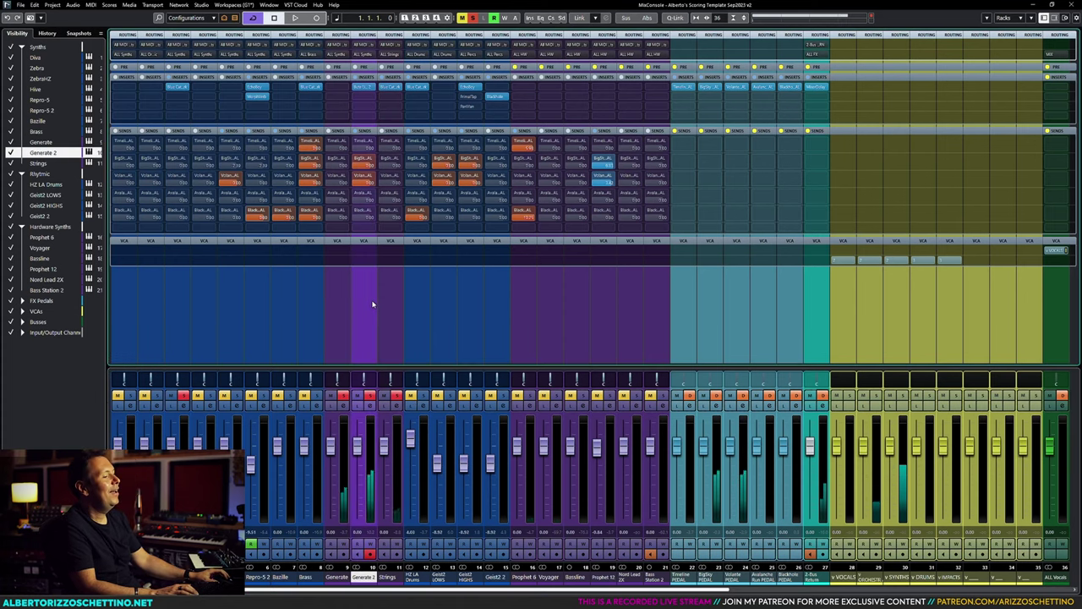
pyautogui.keyDown('ctrl'); pyautogui.click(423, 395); pyautogui.keyUp('ctrl')
pyautogui.click(449, 395)
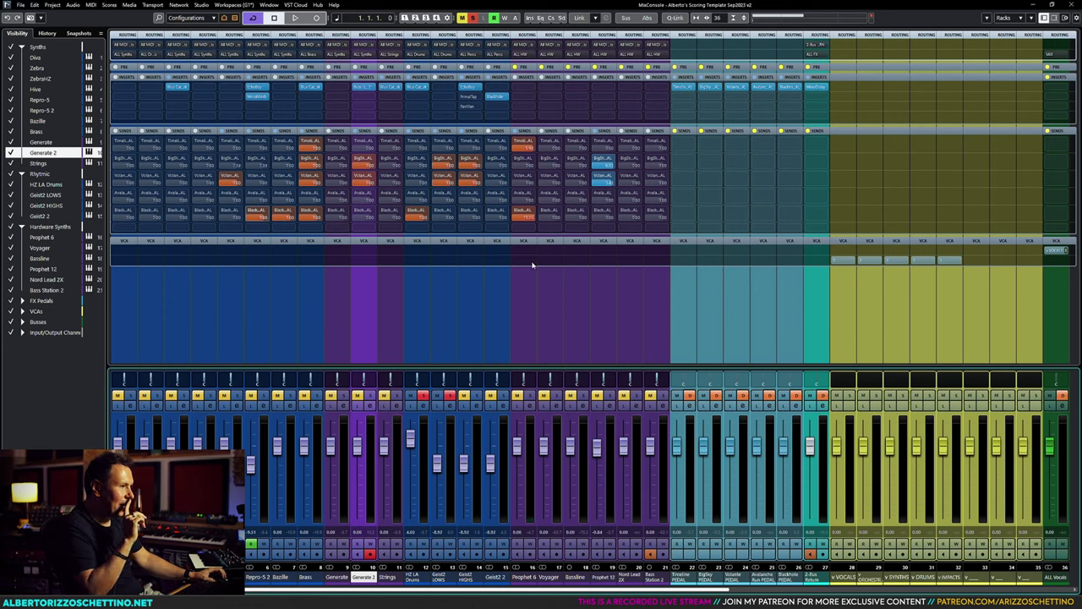
# Step: Open the Audio Performance meter away from the tracks and deactivate ZebraHZ's PatchWork insert
pyautogui.click(788, 16)
pyautogui.moveTo(559, 271); pyautogui.dragTo(844, 163)
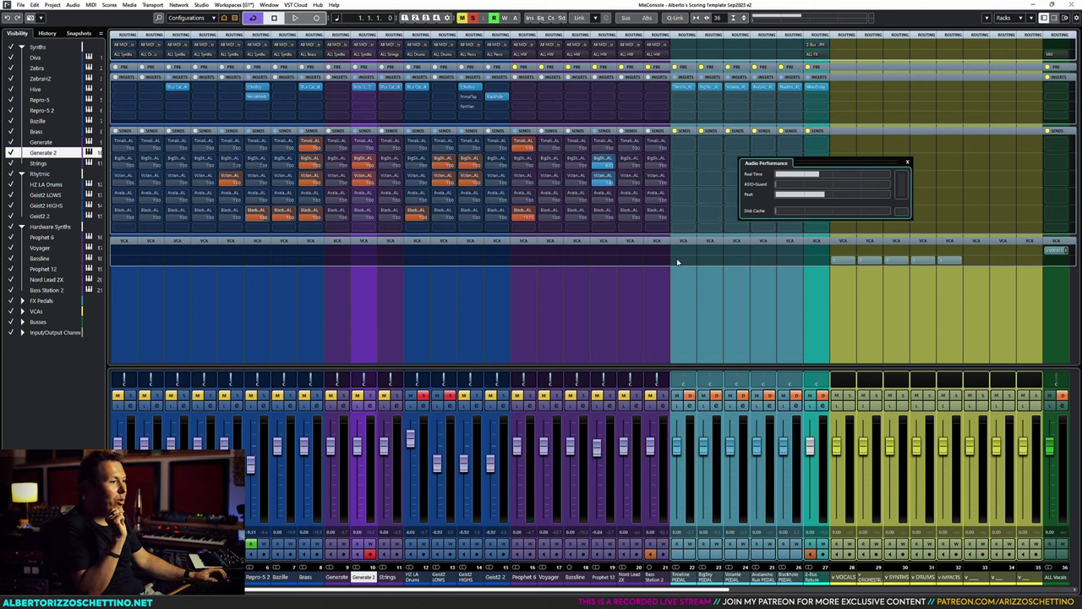
pyautogui.click(170, 96)
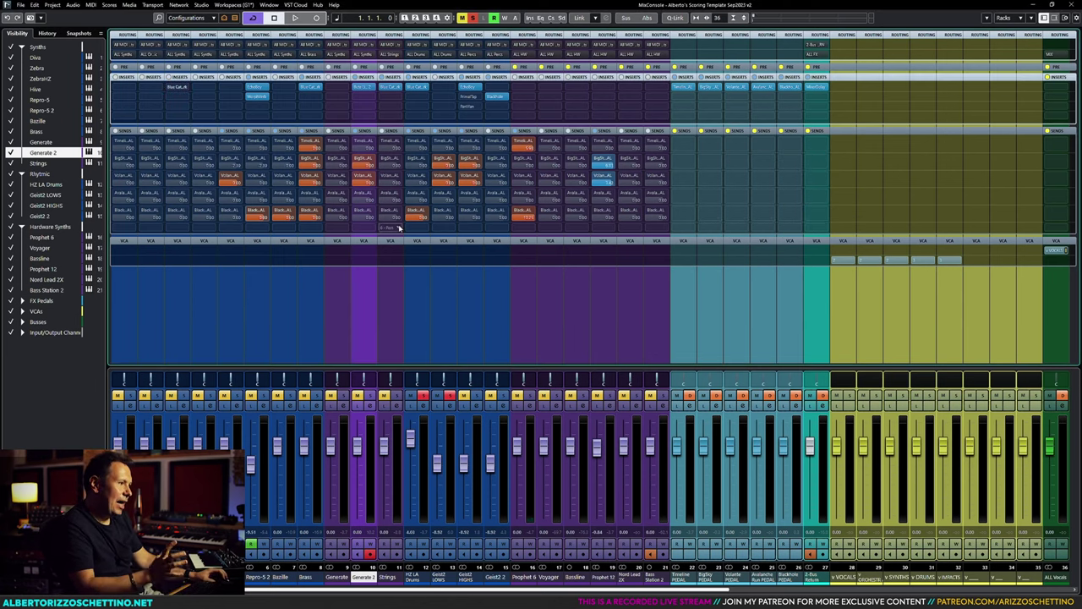
# Step: Reopen the Audio Performance meter, set it to Always on Top and place it above the VCA channels
pyautogui.press('F12')
pyautogui.rightClick(763, 188)
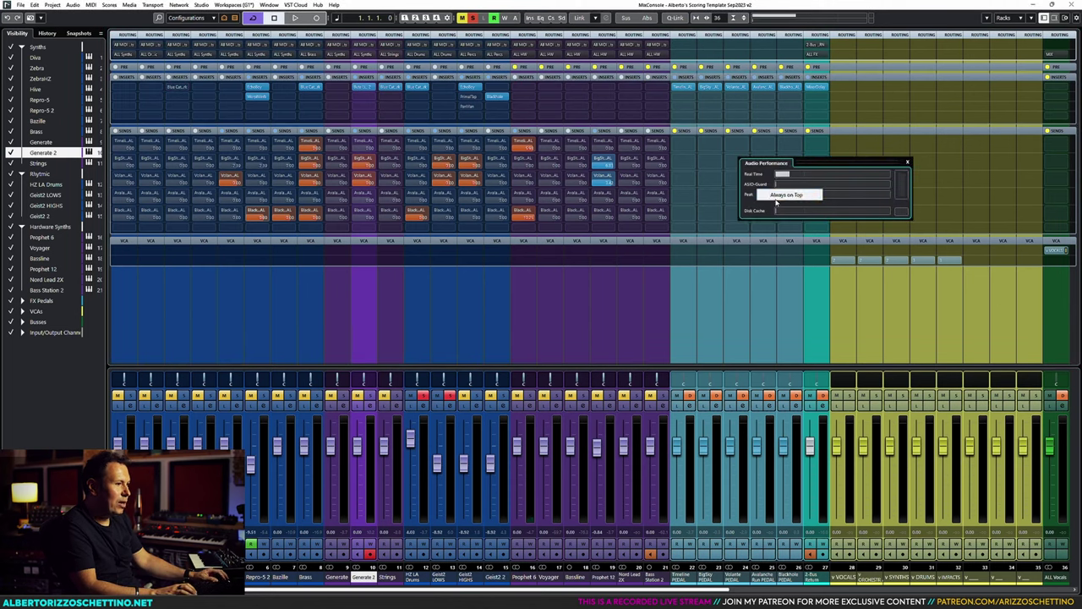
pyautogui.click(789, 199)
pyautogui.moveTo(834, 166); pyautogui.dragTo(939, 52)
# Step: Play the session and additionally solo Geist2 HIGHS, Geist2 2 and all hardware synths from Prophet 6 to Bass Station 2
pyautogui.press('space')
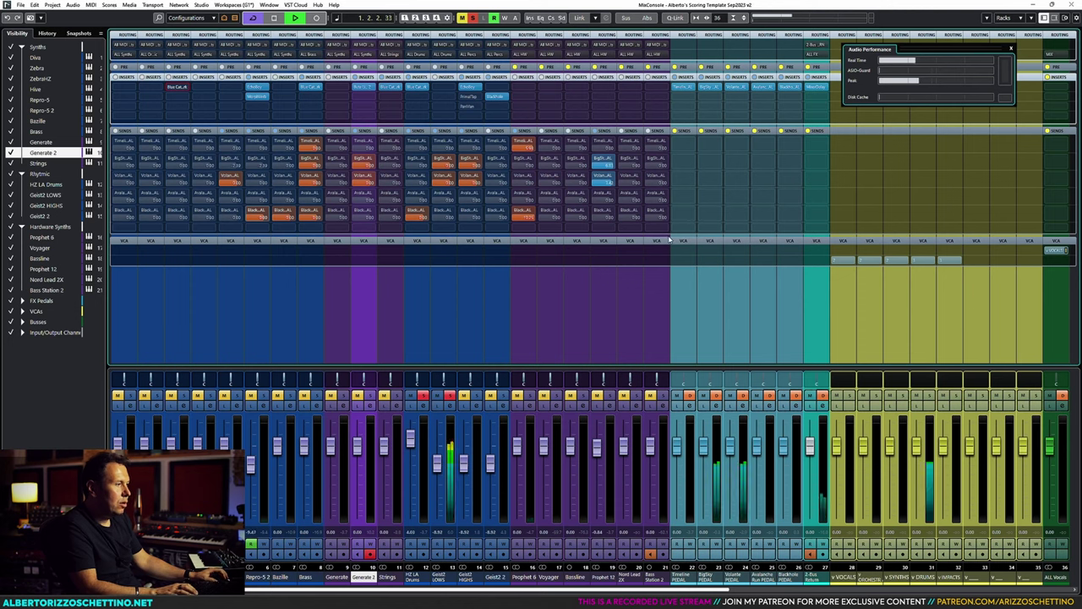
pyautogui.moveTo(476, 395); pyautogui.dragTo(503, 394)
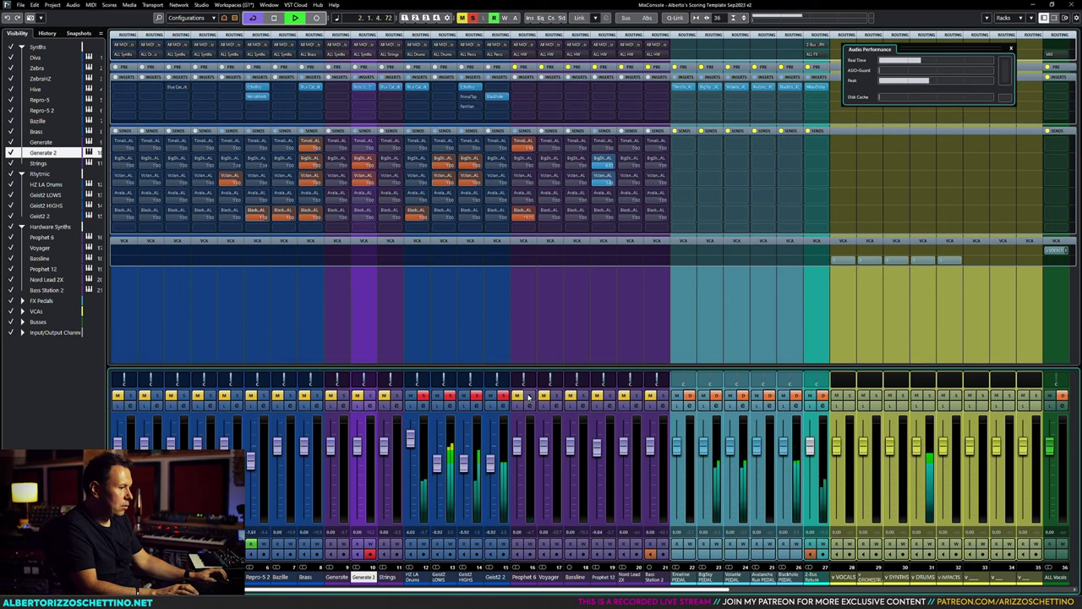
pyautogui.click(556, 394)
pyautogui.moveTo(531, 395); pyautogui.dragTo(663, 395)
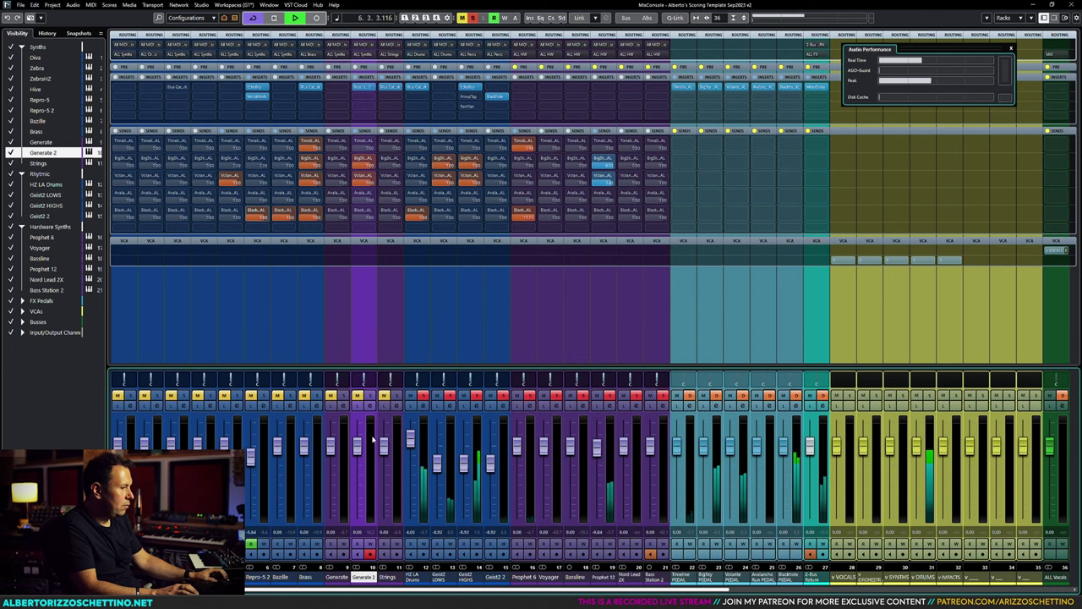
# Step: Clear all solos and mutes, audition the full session and stop playback
pyautogui.click(471, 17)
pyautogui.click(463, 18)
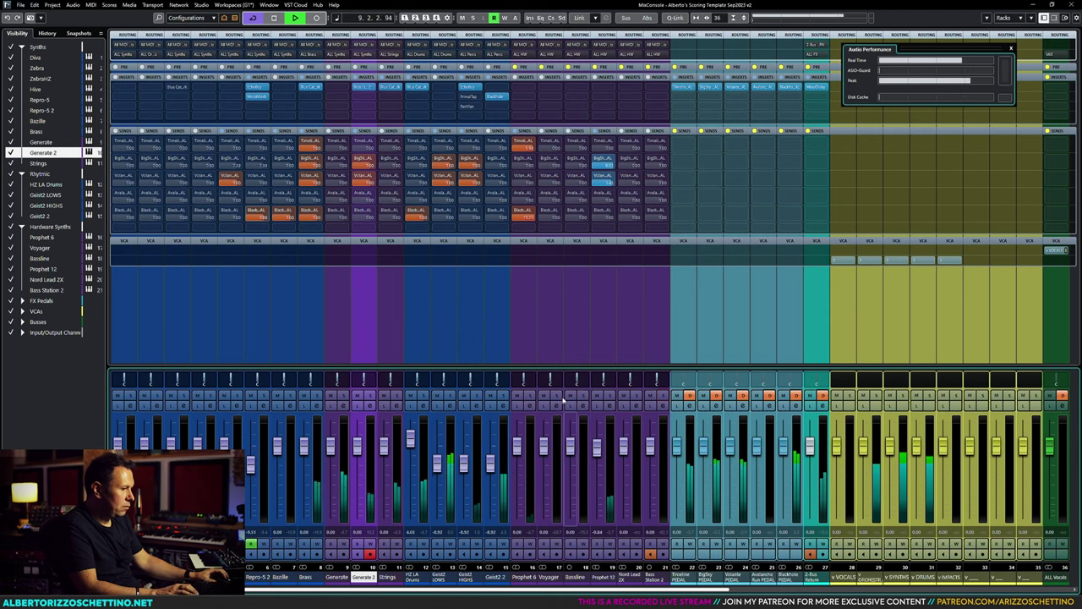
pyautogui.press('space')
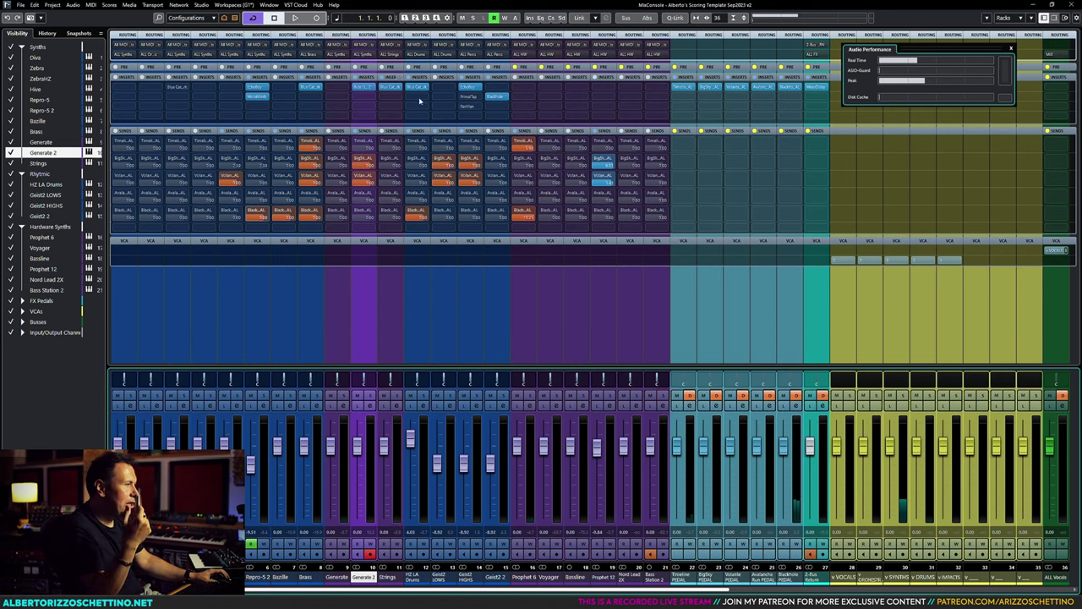
# Step: Remove PatchWork from the MIX bus inserts, keeping the Audio Performance meter in view to compare the load
pyautogui.click(926, 592)
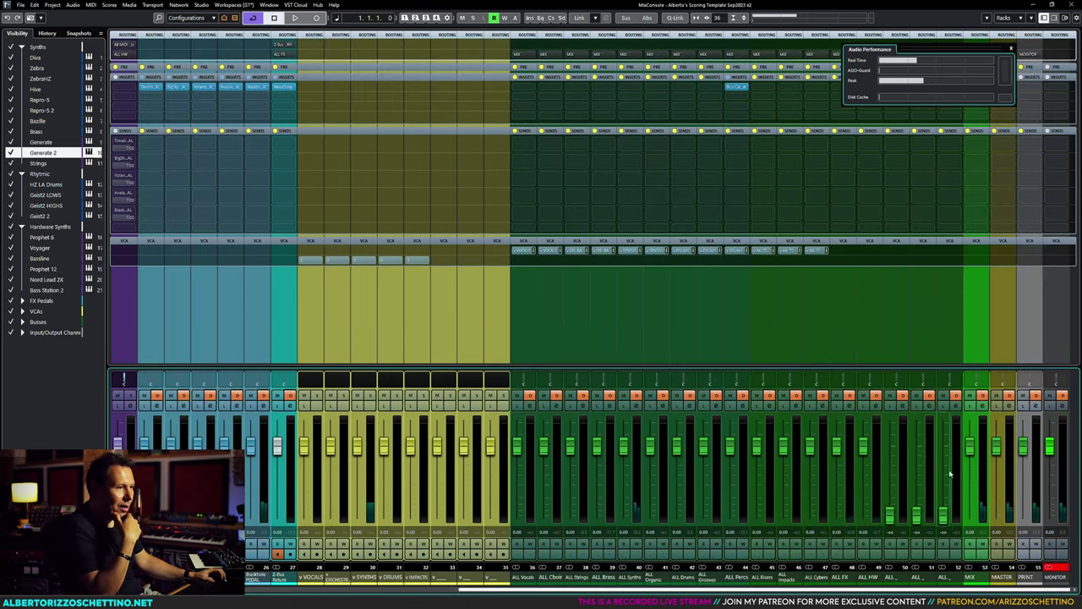
pyautogui.moveTo(912, 54); pyautogui.dragTo(944, 191)
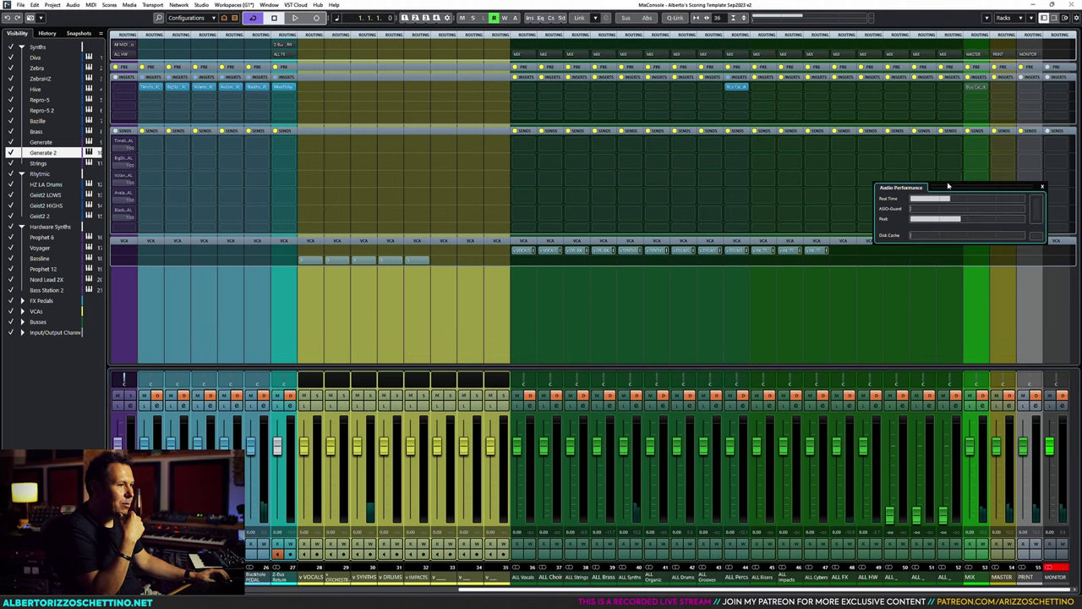
pyautogui.click(986, 90)
pyautogui.press('Escape')
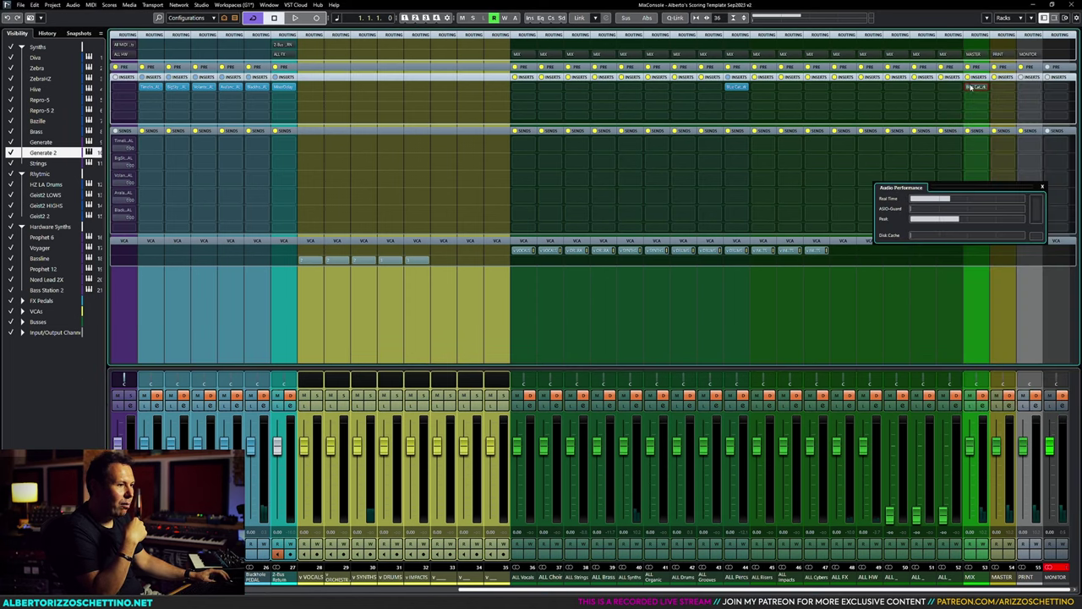
pyautogui.moveTo(900, 187); pyautogui.dragTo(875, 97)
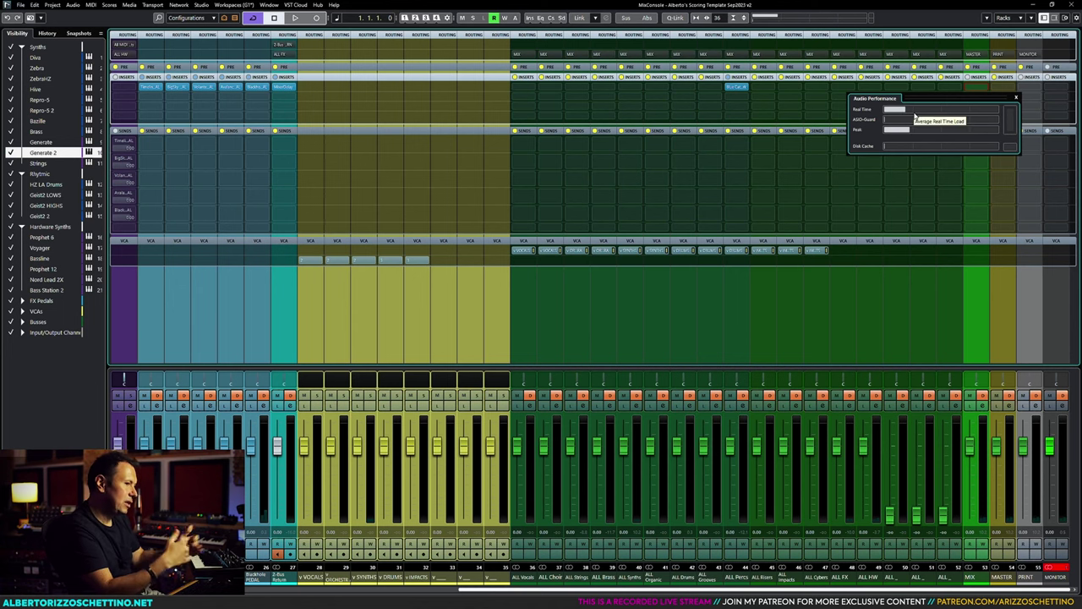
# Step: Activate ASIO-Guard at the normal level in the Audio System page of Studio Setup and apply it
pyautogui.click(915, 117)
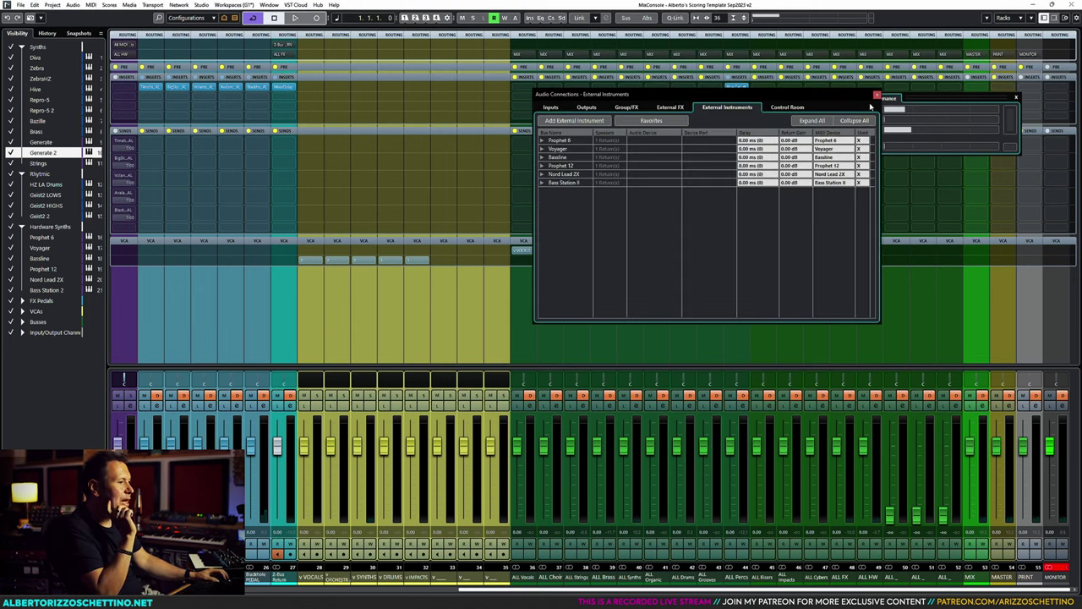
pyautogui.click(840, 101)
pyautogui.hotkey('ctrl', 'shift', 's')
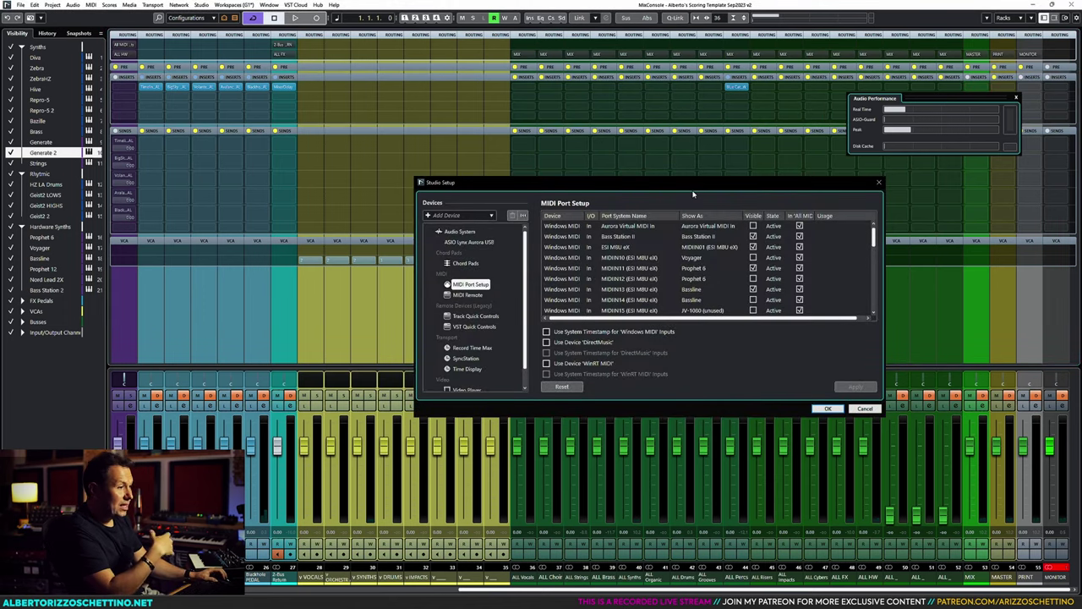
pyautogui.press('Home')
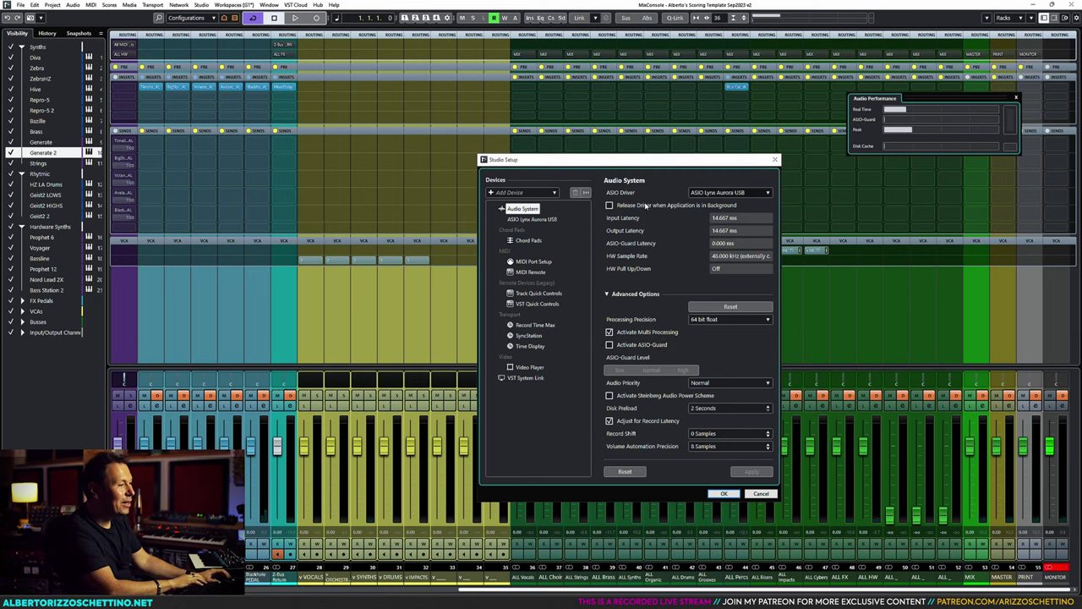
pyautogui.click(640, 346)
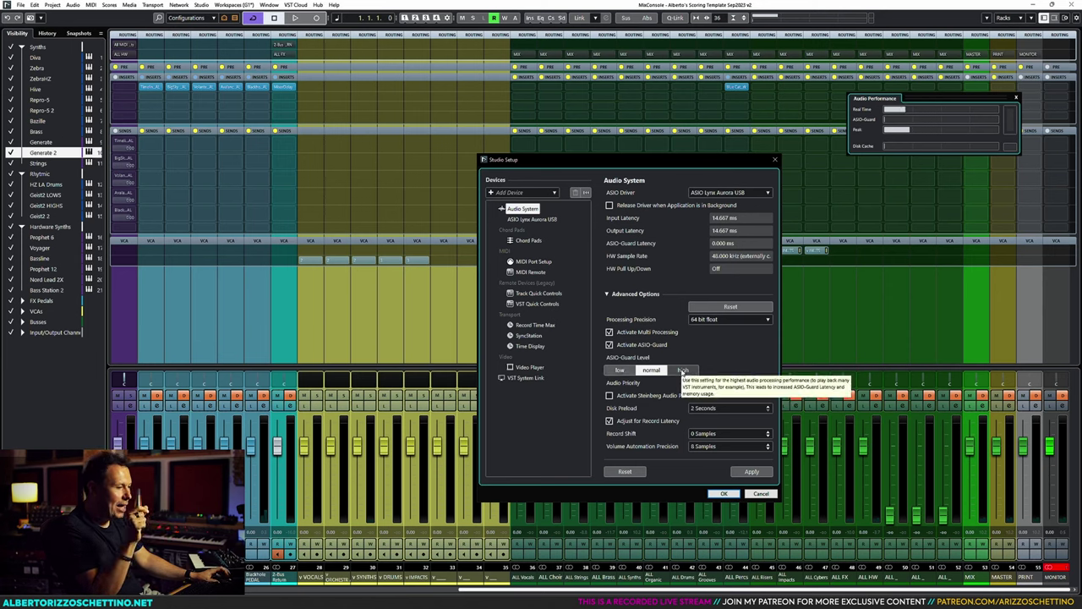
pyautogui.click(749, 472)
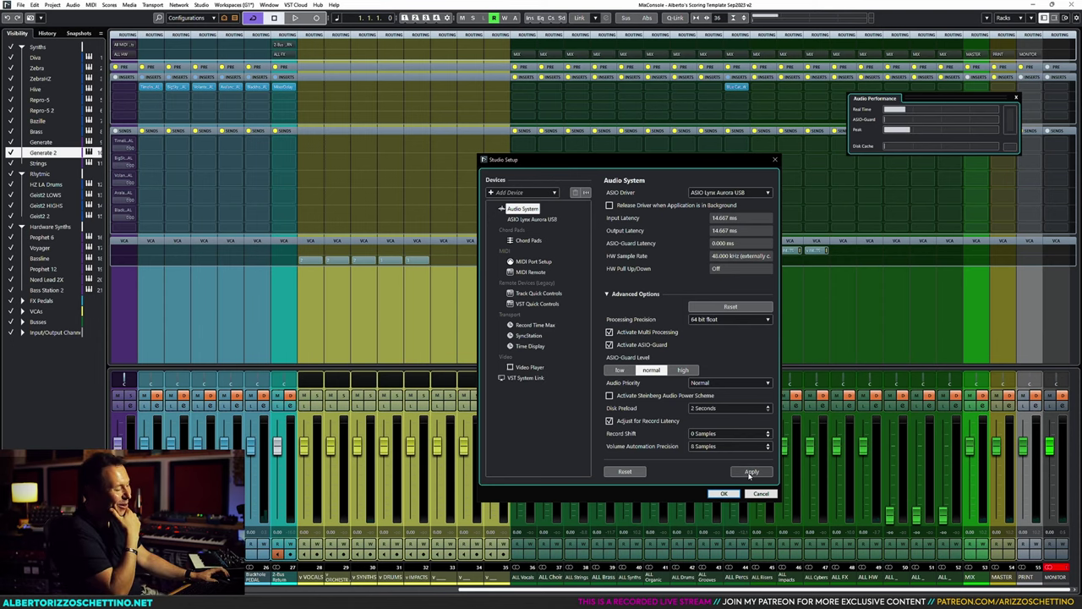
pyautogui.click(750, 472)
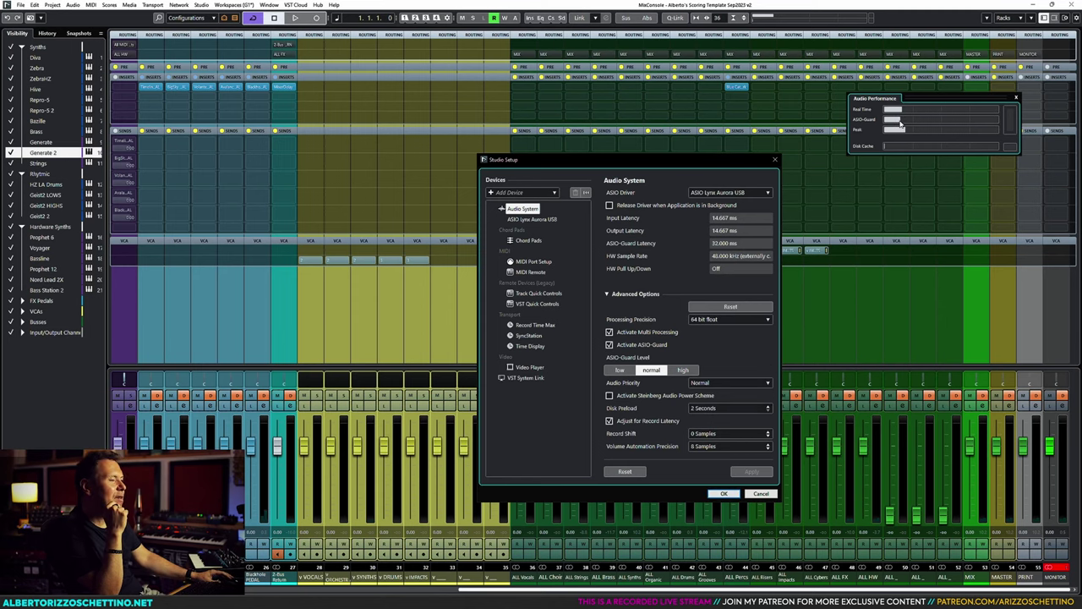
pyautogui.click(724, 493)
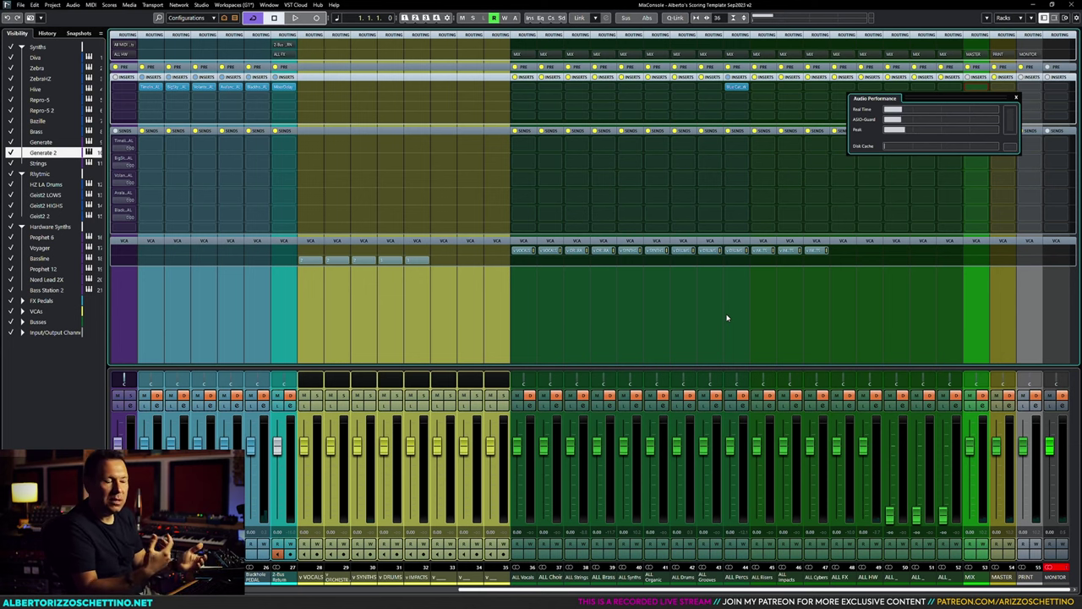
# Step: During playback, deactivate PatchWork on the ALL Percs bus, raise its fader to about 3.74 and pan it slightly left
pyautogui.press('space')
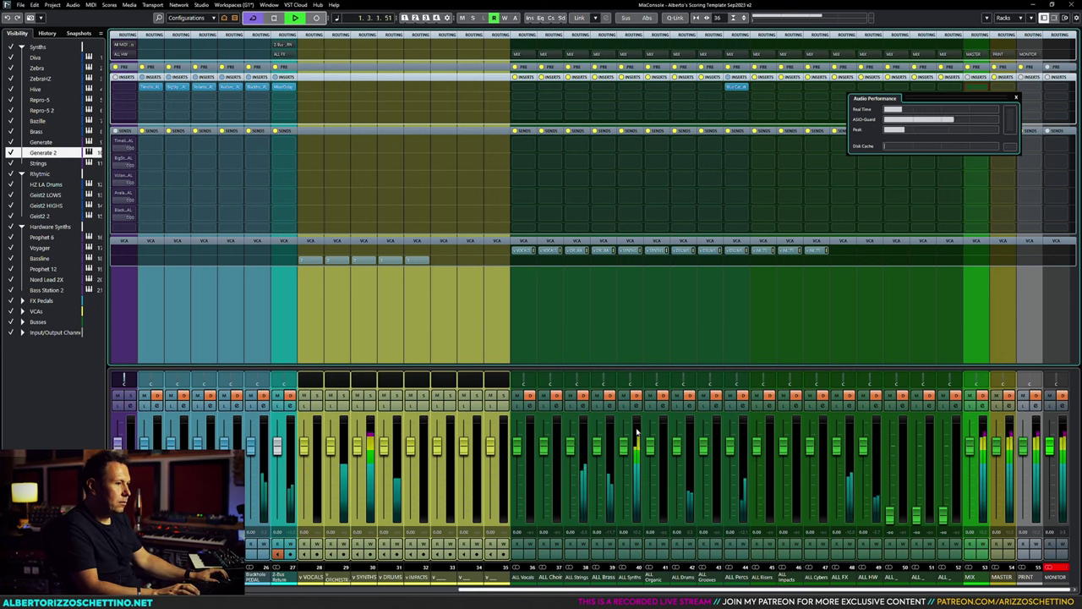
pyautogui.moveTo(662, 595); pyautogui.dragTo(481, 594)
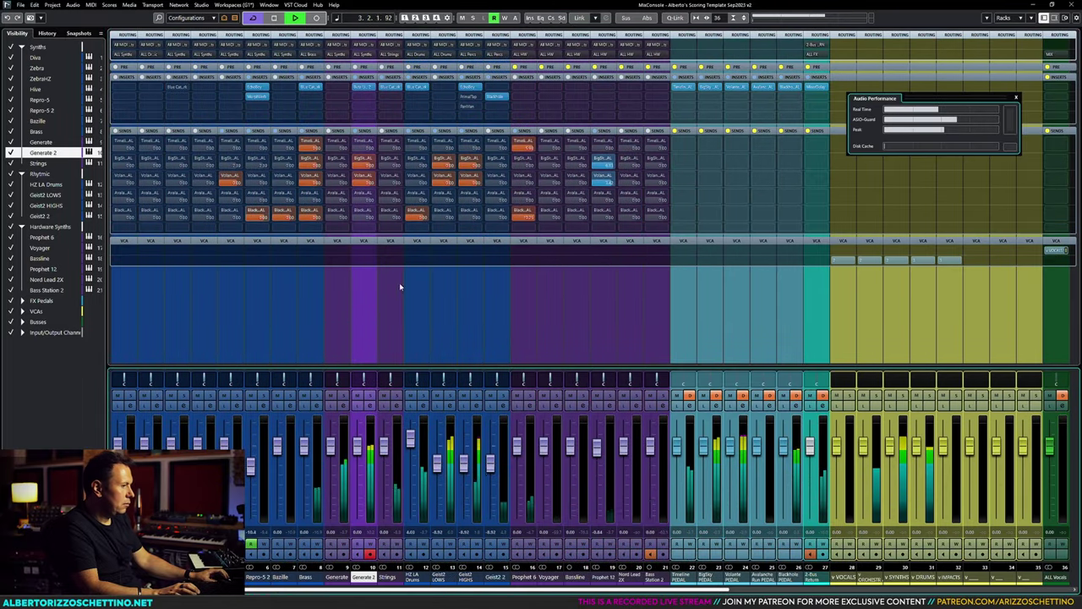
pyautogui.hscroll(6, 632, 556)
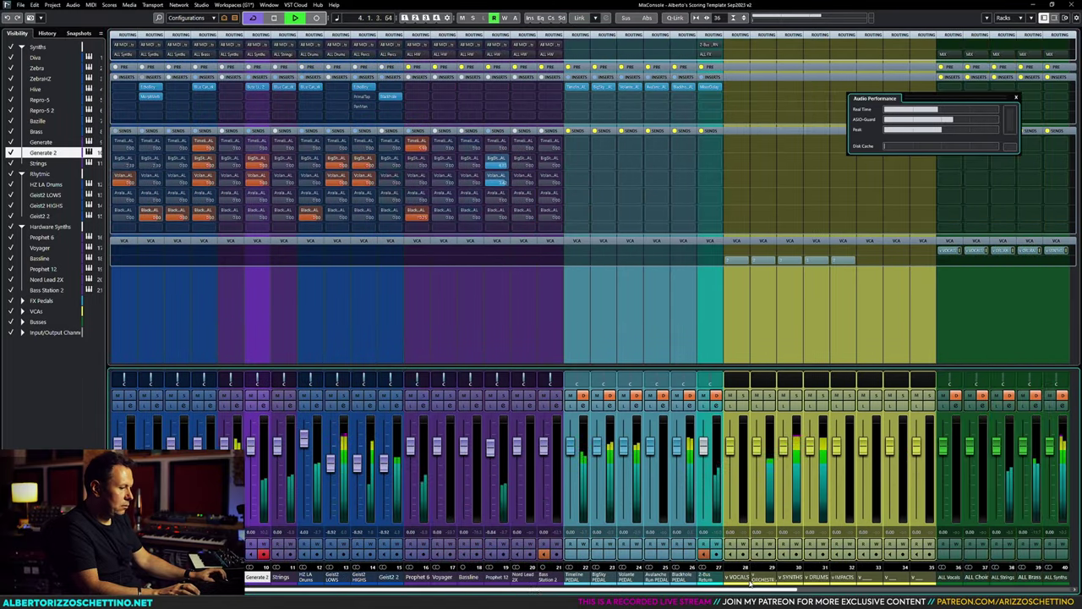
pyautogui.moveTo(783, 444)
pyautogui.mouseDown()
pyautogui.moveTo(784, 466)
pyautogui.moveTo(784, 445)
pyautogui.mouseUp()
pyautogui.click(784, 446)
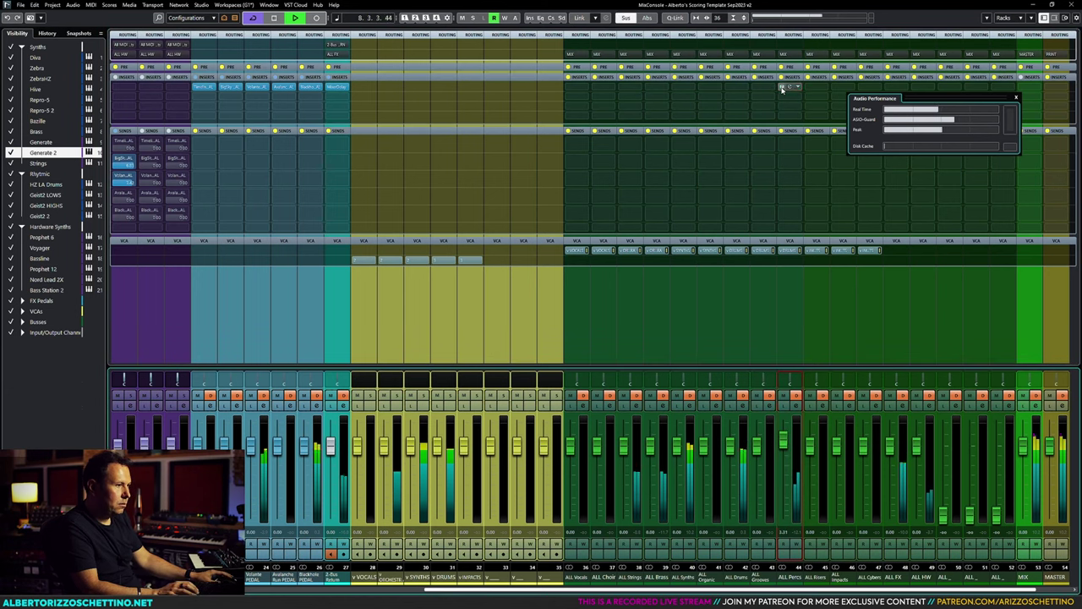
pyautogui.click(782, 437)
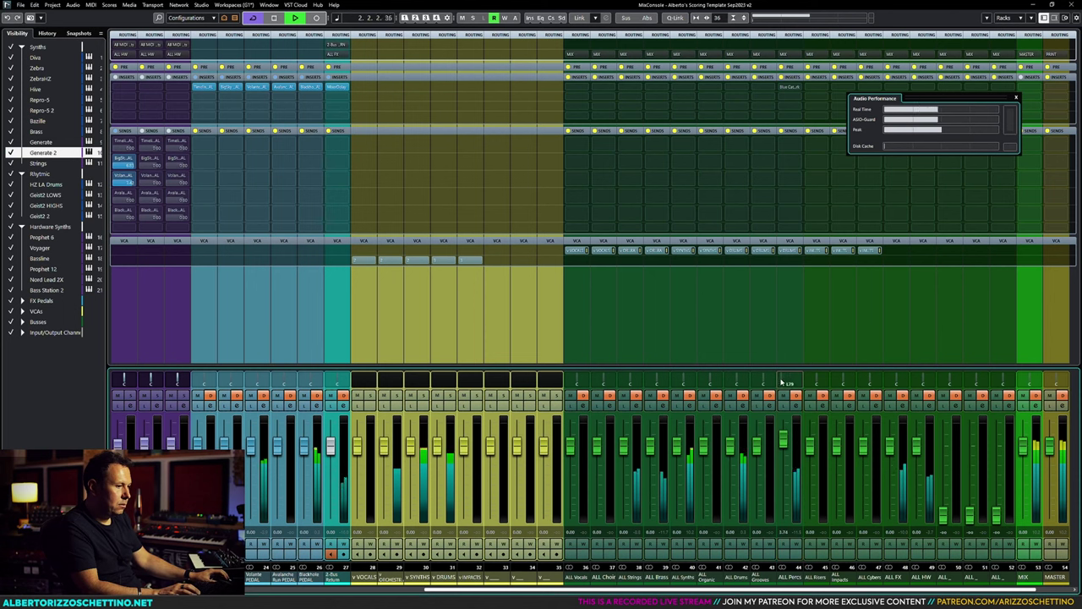
# Step: Select the ALL Drums bus, stop playback and close the Audio Performance meter
pyautogui.click(732, 347)
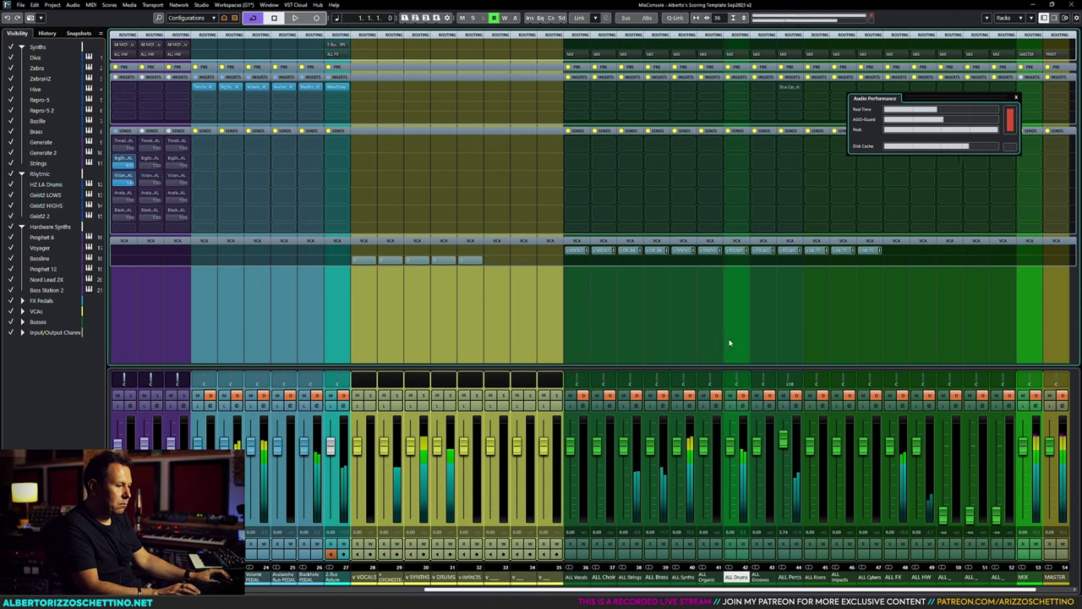
pyautogui.press('space')
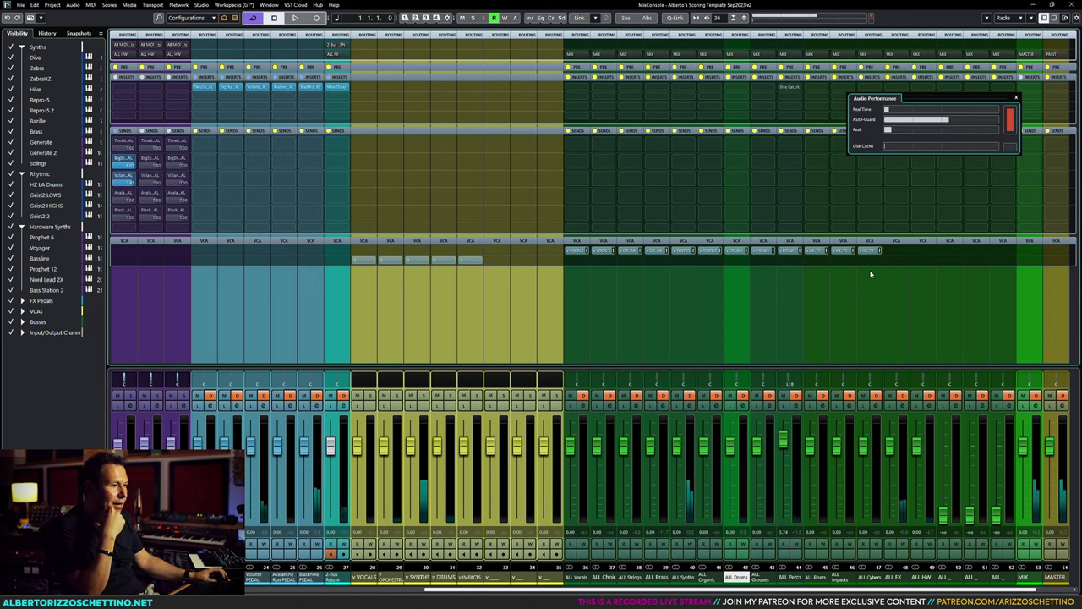
pyautogui.press('F12')
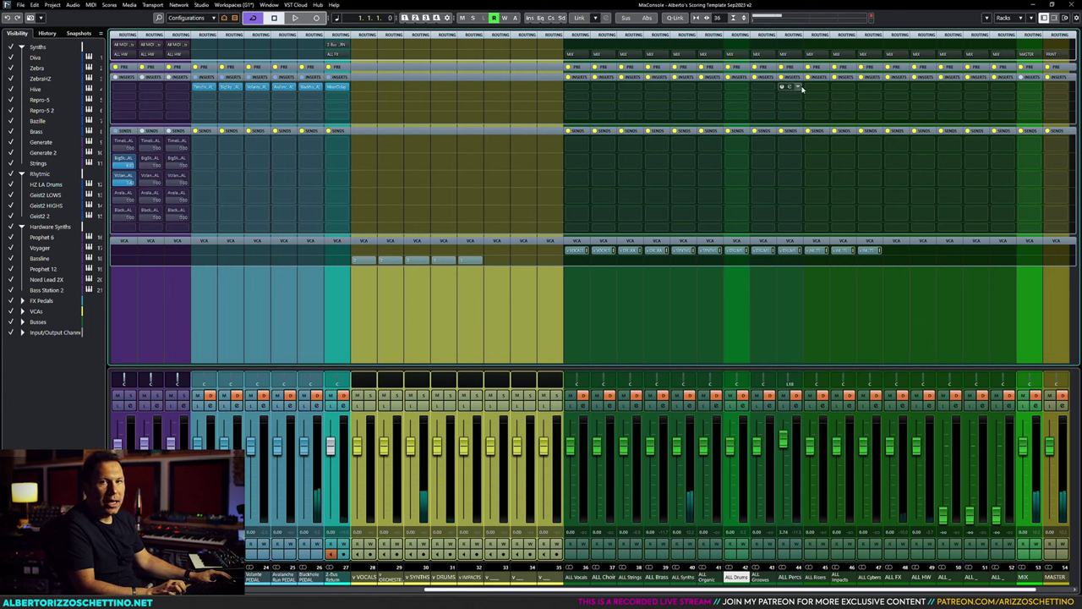
# Step: Open the PatchWork insert on the Strings track and place its window over the mixer's lower sends area
pyautogui.hscroll(-3, 571, 507)
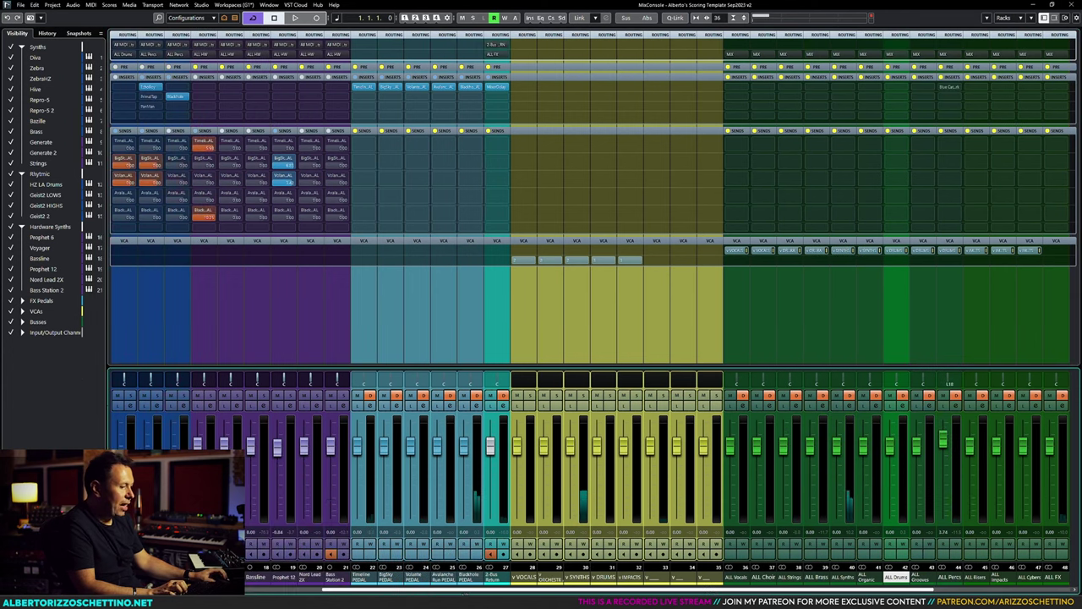
pyautogui.hscroll(4, 684, 321)
pyautogui.click(733, 323)
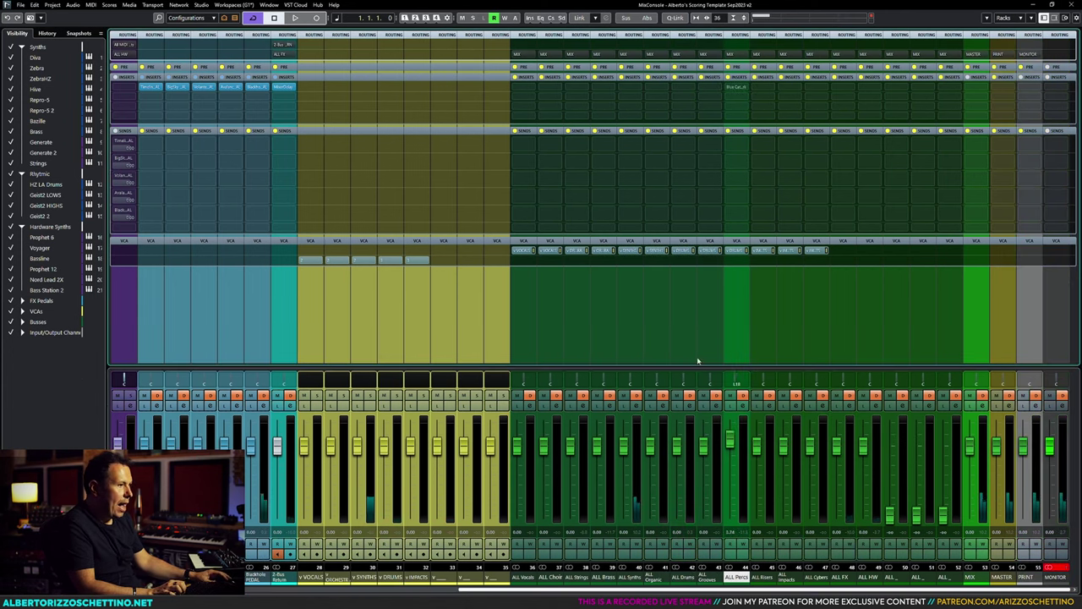
pyautogui.hscroll(-10, 592, 465)
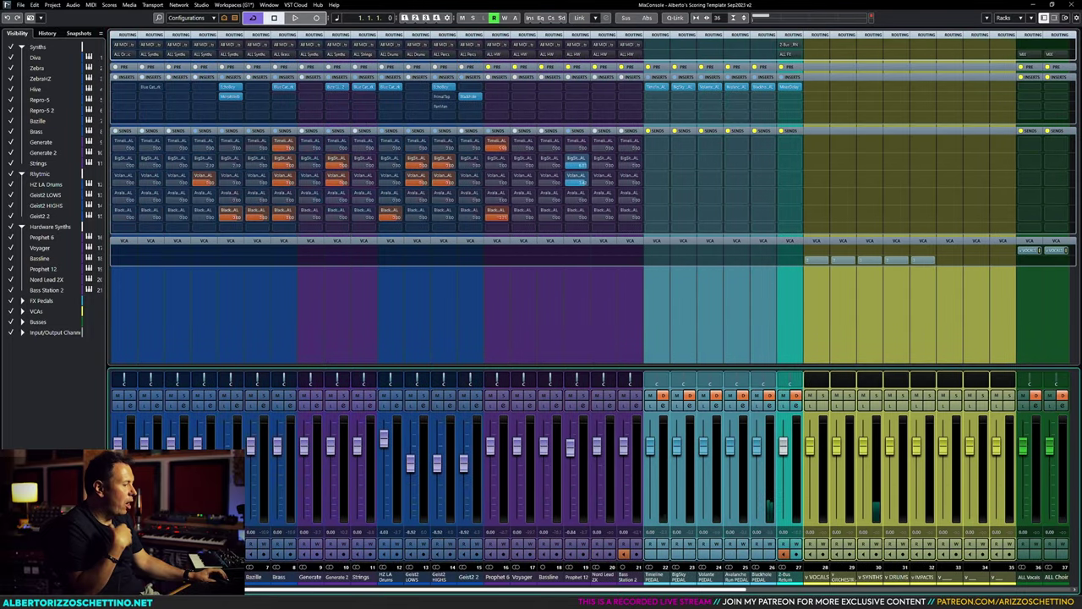
pyautogui.click(252, 487)
pyautogui.click(319, 309)
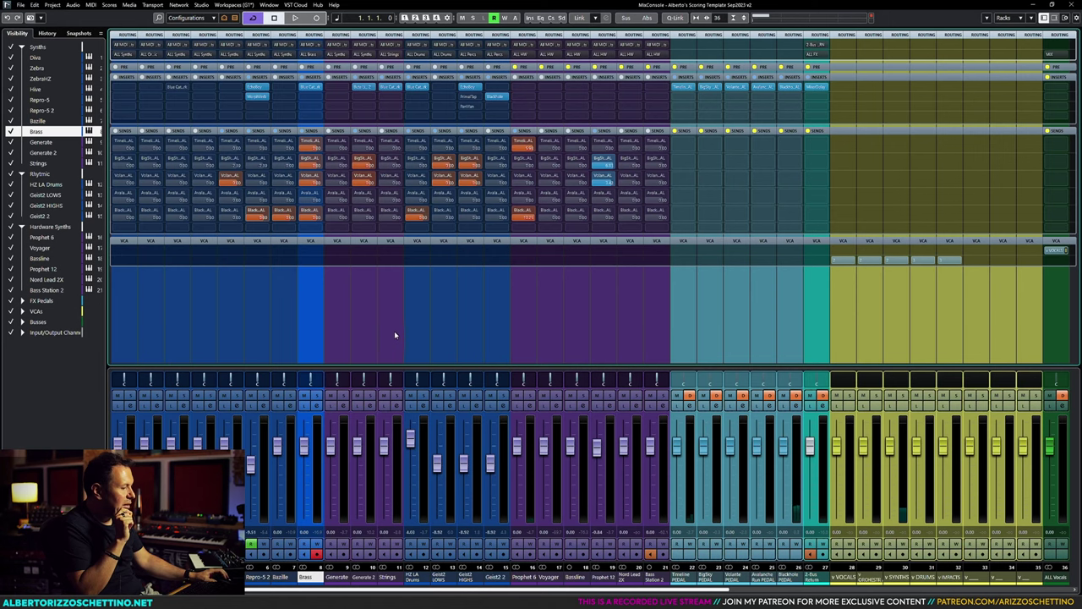
pyautogui.click(390, 295)
pyautogui.click(389, 88)
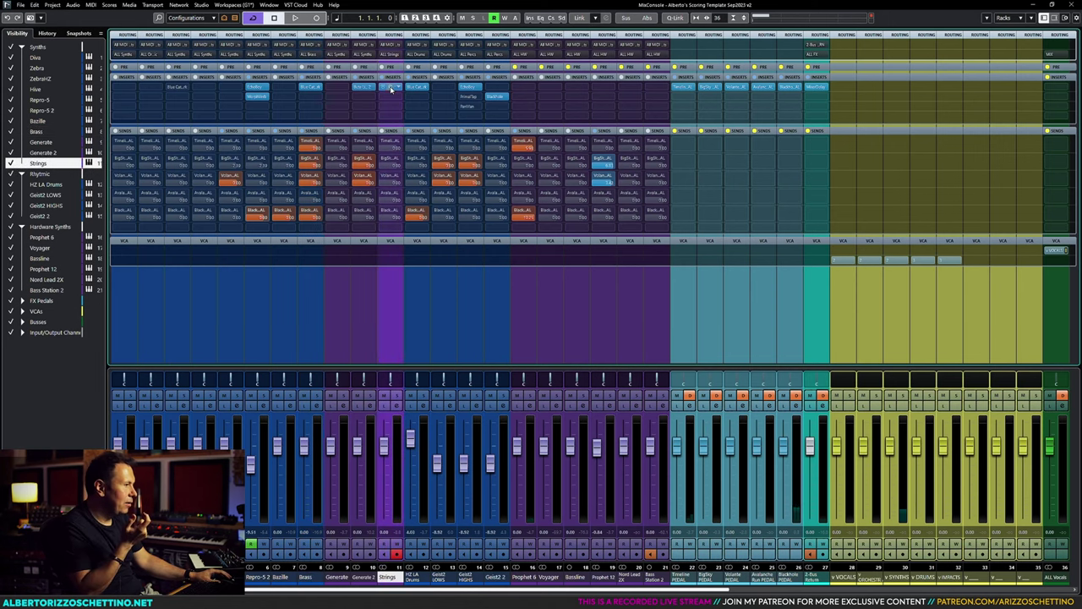
pyautogui.moveTo(668, 404); pyautogui.dragTo(653, 218)
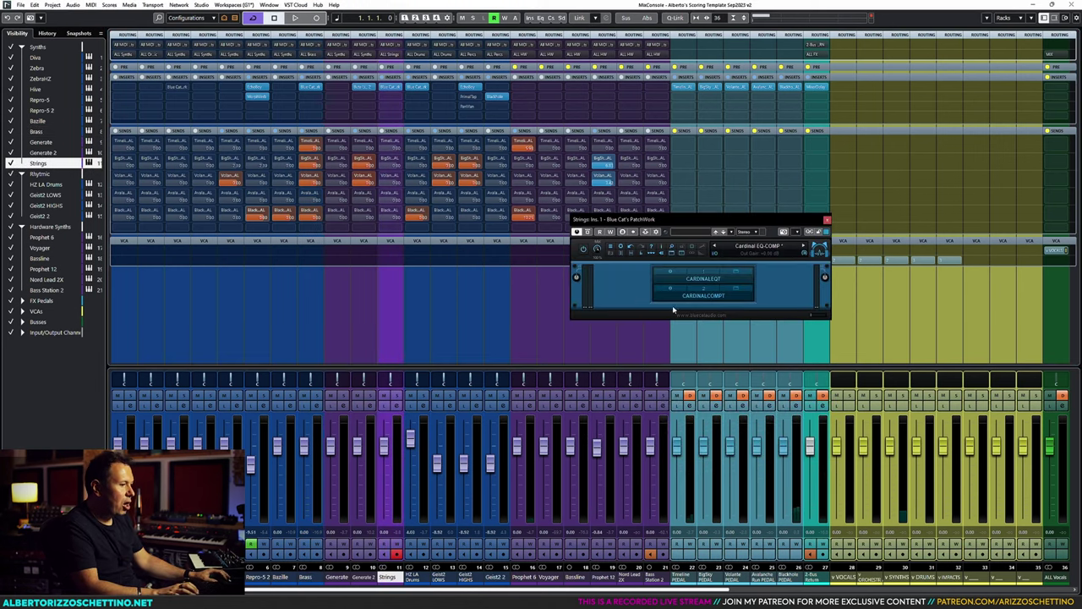
# Step: Open CARDINALEQT from the Strings track's PatchWork chain and place its window over the upper part of the effects and VCA channels
pyautogui.click(739, 279)
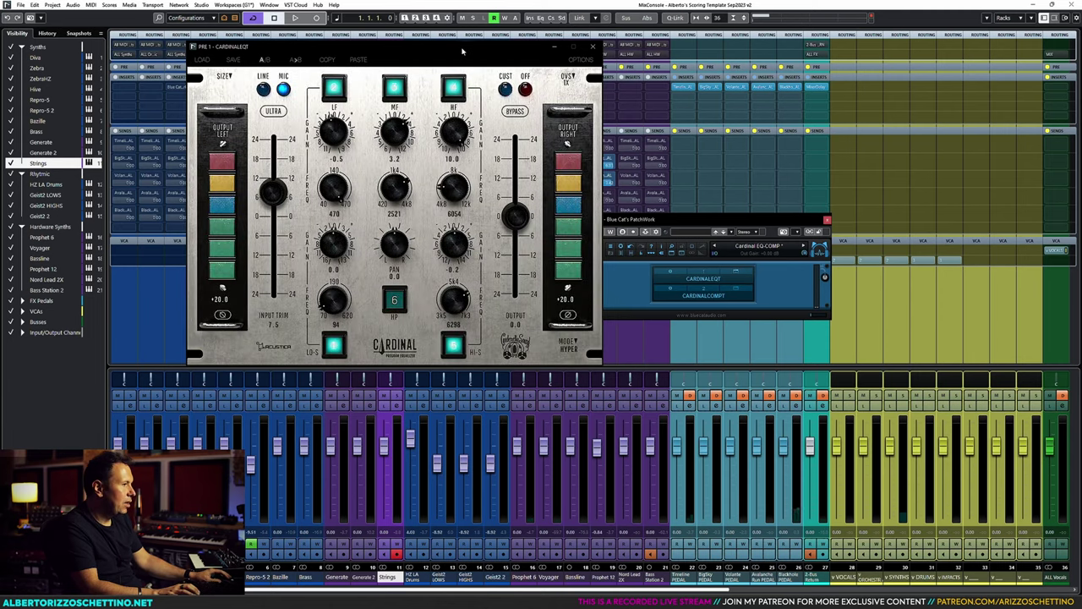
pyautogui.moveTo(455, 49); pyautogui.dragTo(759, 101)
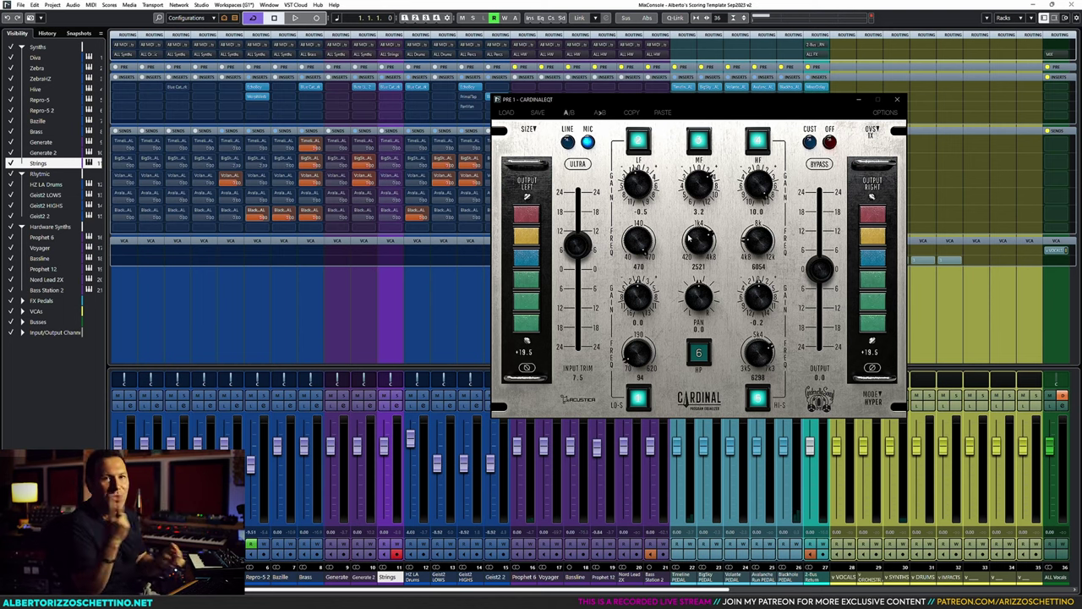
pyautogui.moveTo(697, 99); pyautogui.dragTo(710, 101)
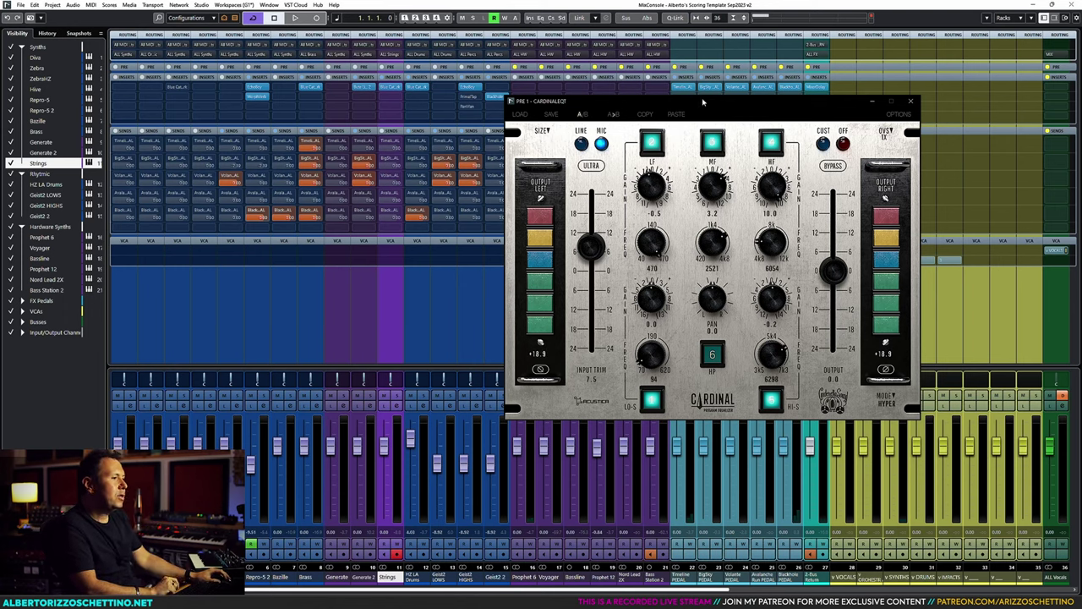
pyautogui.moveTo(703, 104); pyautogui.dragTo(735, 102)
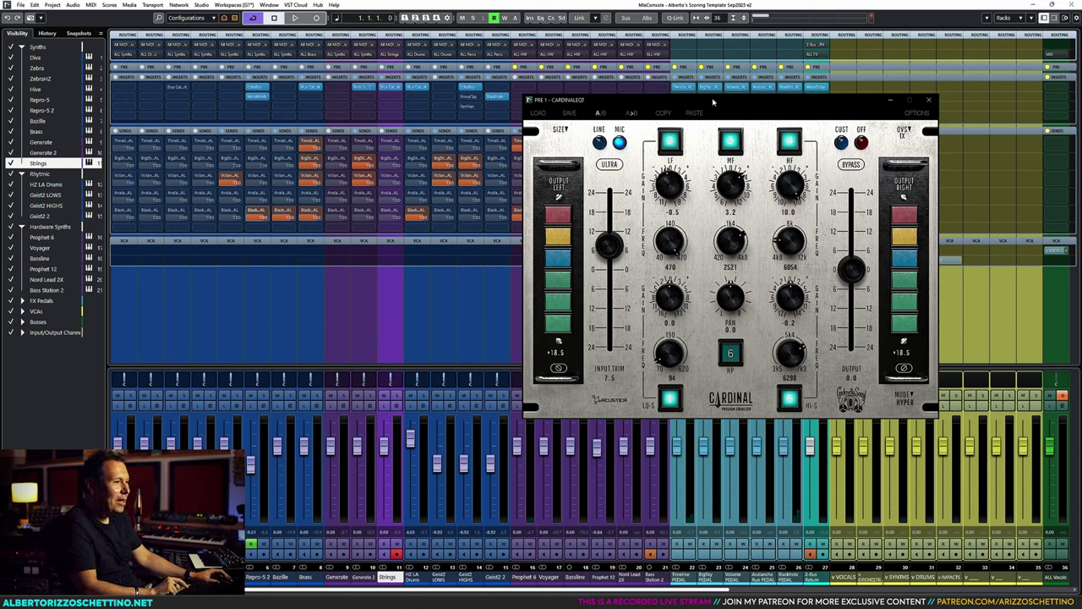
pyautogui.moveTo(715, 101); pyautogui.dragTo(719, 101)
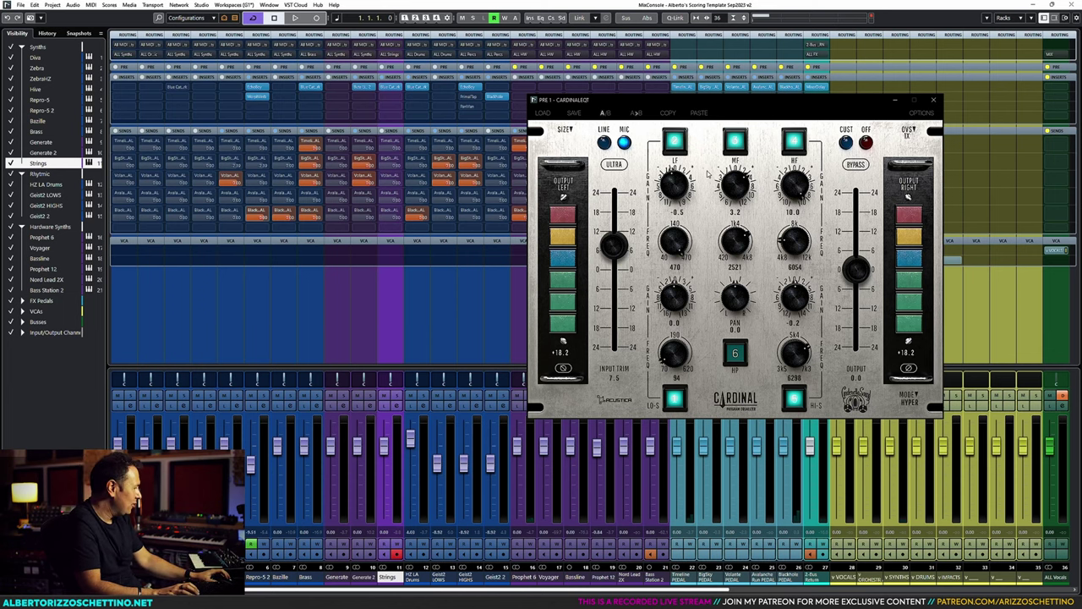
# Step: During playback, set CARDINALEQT's LF, MF and HF gains to -7.4, 12.0 and -1.1 and their frequencies to 332, 3289 and 8044
pyautogui.press('space')
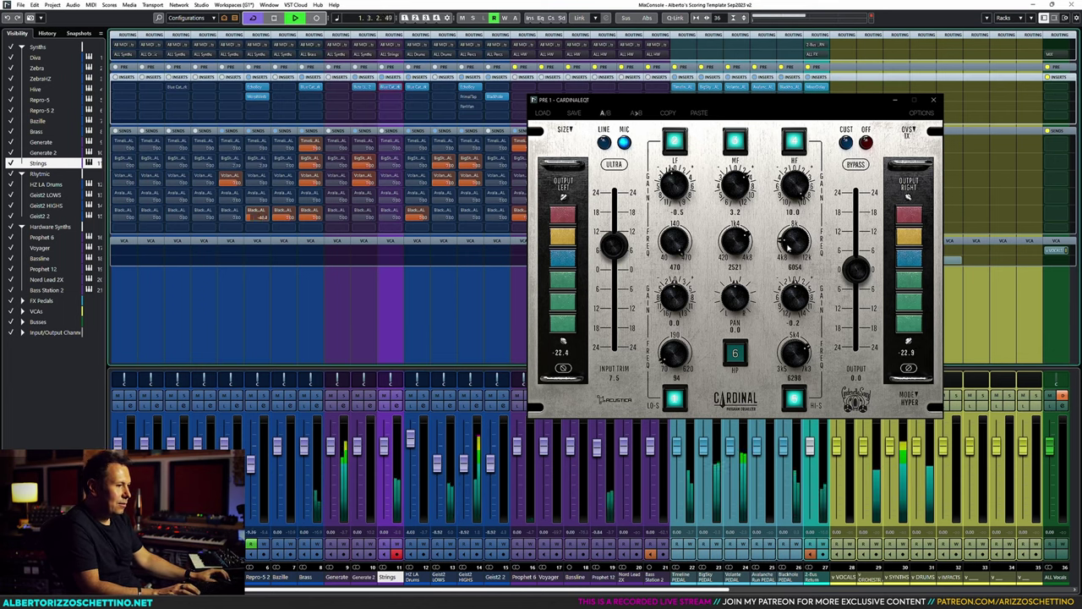
pyautogui.moveTo(789, 242); pyautogui.dragTo(741, 240)
pyautogui.moveTo(677, 195); pyautogui.dragTo(675, 256)
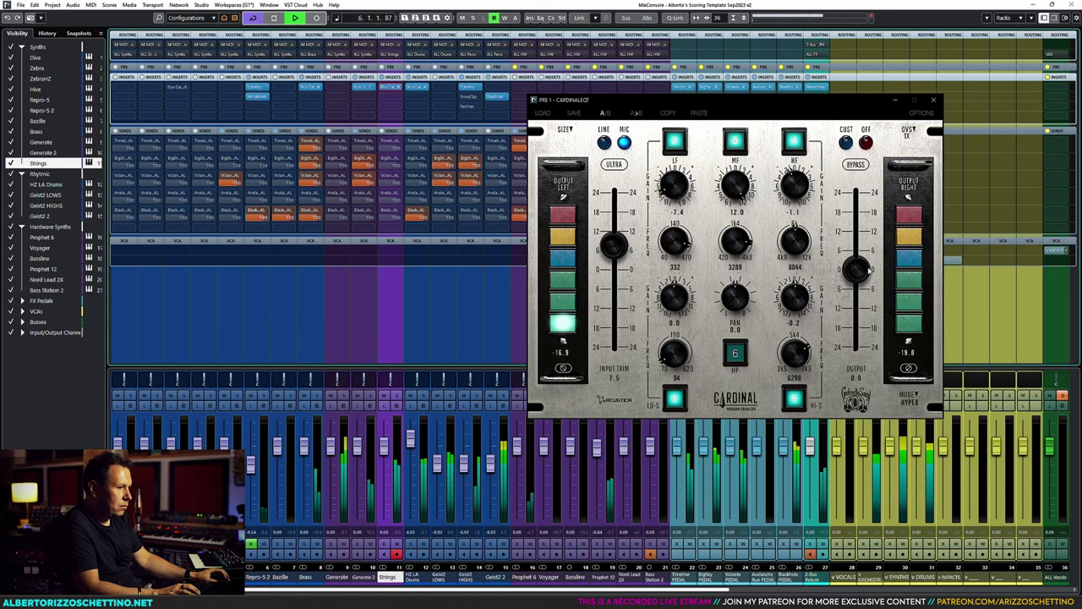
# Step: Raise CARDINALEQT's output to about 6.3 and set its high shelf to -12.0 gain at 4886
pyautogui.moveTo(856, 269)
pyautogui.mouseDown()
pyautogui.moveTo(863, 237)
pyautogui.moveTo(858, 250)
pyautogui.mouseUp()
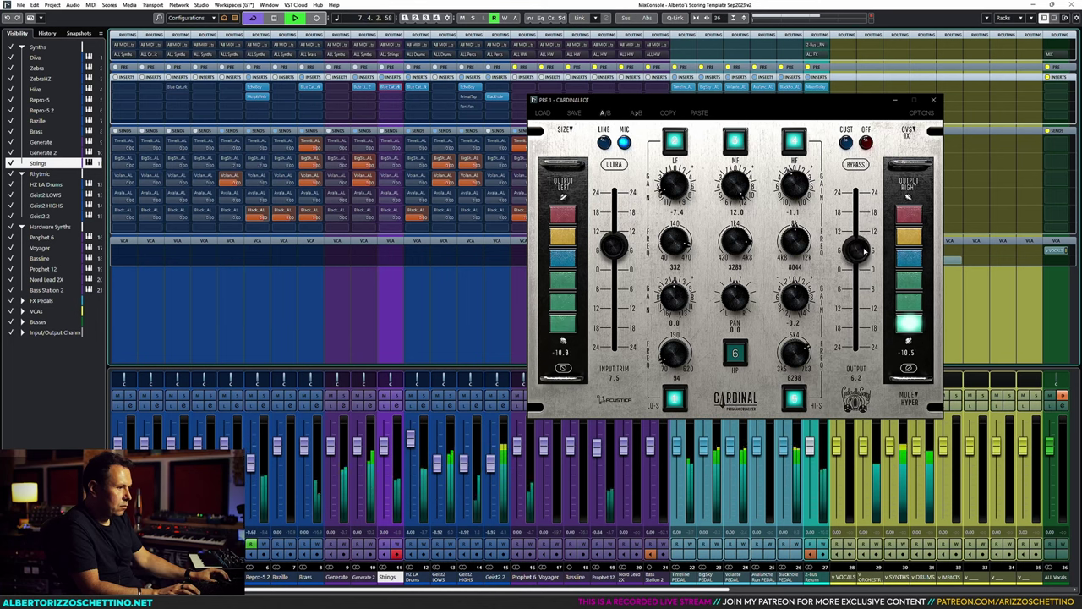
pyautogui.moveTo(795, 347)
pyautogui.mouseDown()
pyautogui.moveTo(798, 358)
pyautogui.moveTo(797, 327)
pyautogui.mouseUp()
pyautogui.scroll(10, 798, 324)
pyautogui.scroll(-10, 798, 323)
pyautogui.scroll(-5, 794, 353)
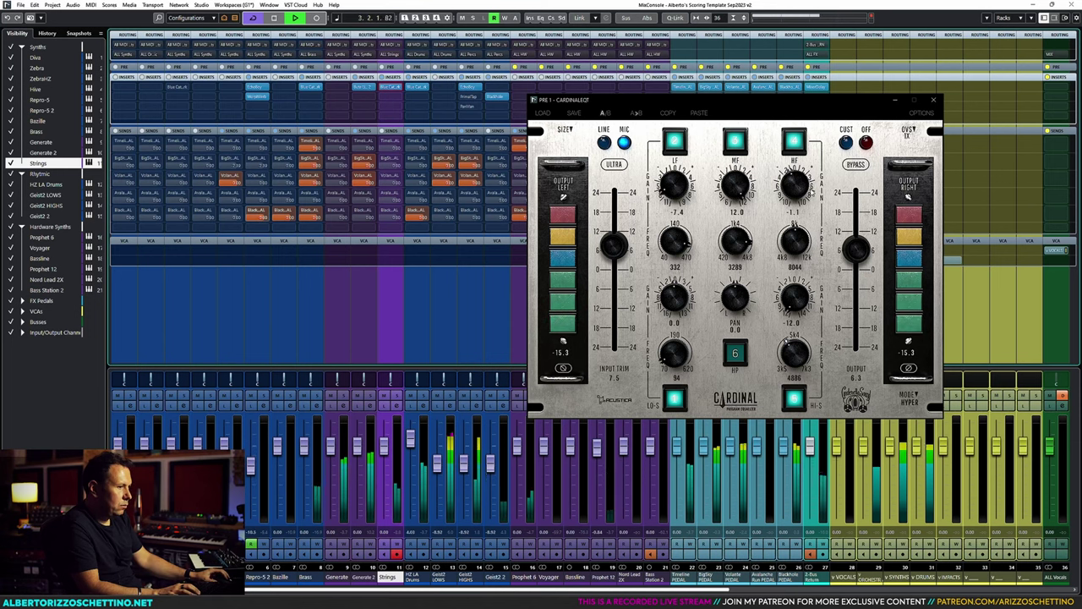
# Step: Set CARDINALEQT's input trim to 10.6 and MF frequency to 2521, and stop playback
pyautogui.moveTo(613, 245)
pyautogui.mouseDown()
pyautogui.moveTo(613, 226)
pyautogui.moveTo(629, 248)
pyautogui.mouseUp()
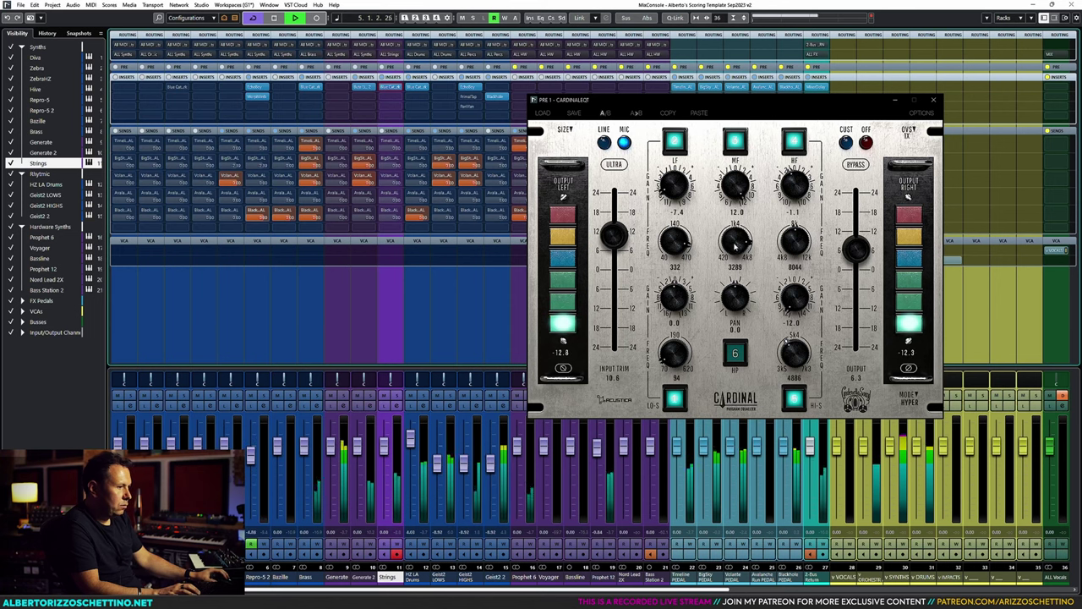
pyautogui.moveTo(743, 225); pyautogui.dragTo(744, 230)
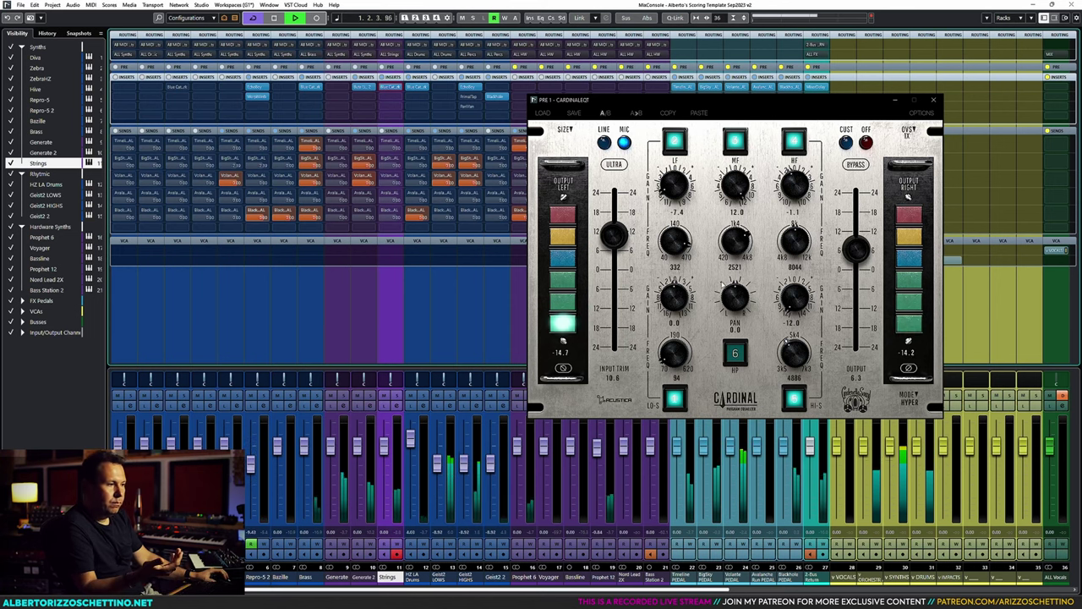
pyautogui.click(755, 121)
pyautogui.press('space')
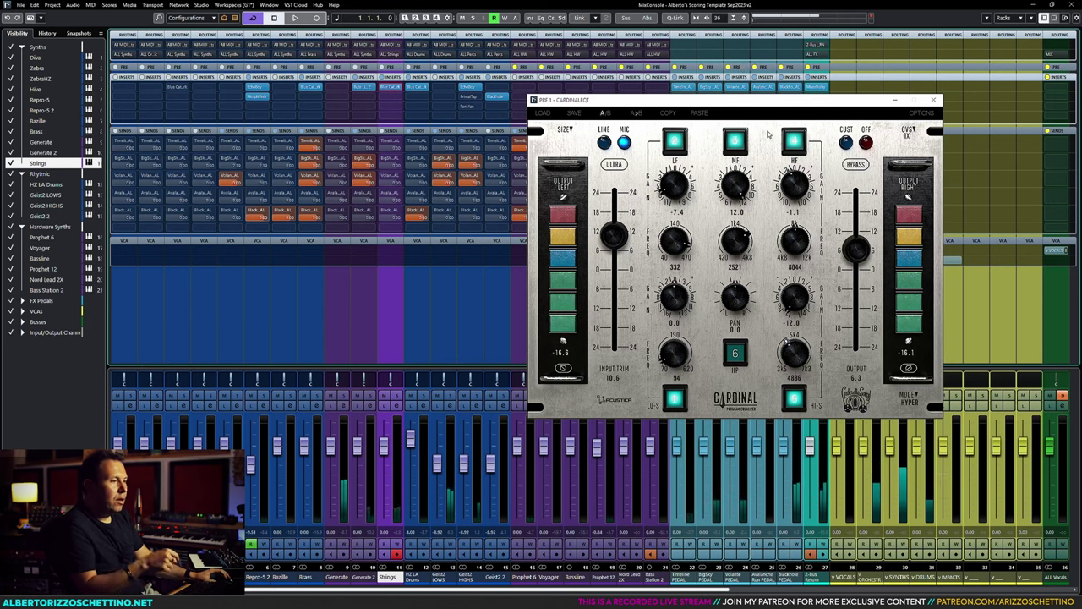
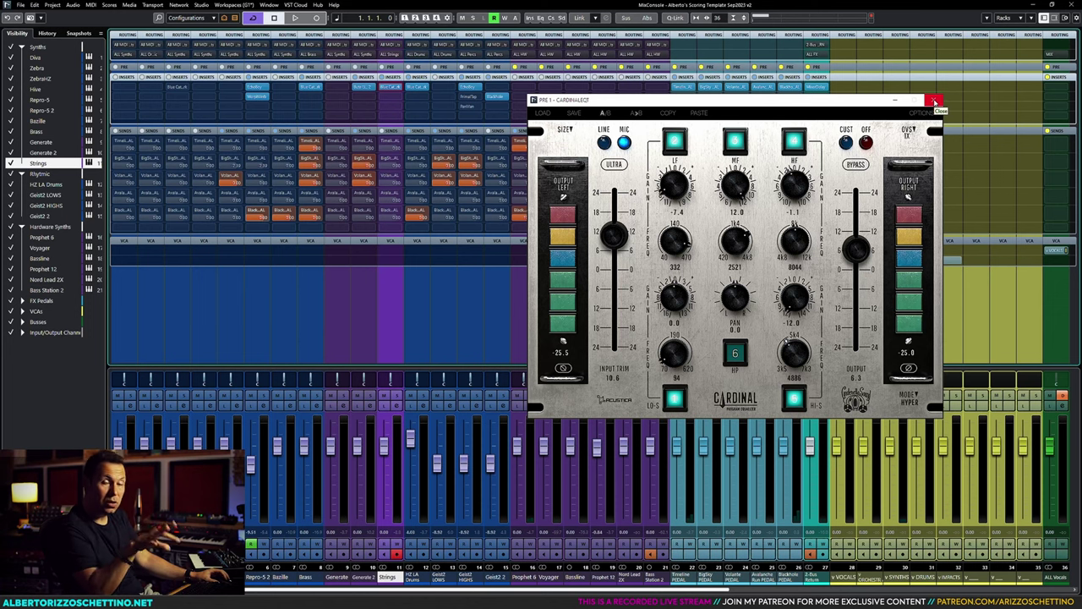
# Step: Close CARDINALEQT, view the CARDINALCOMPT settings on the Strings track, and close the compressor and PatchWork windows
pyautogui.click(934, 102)
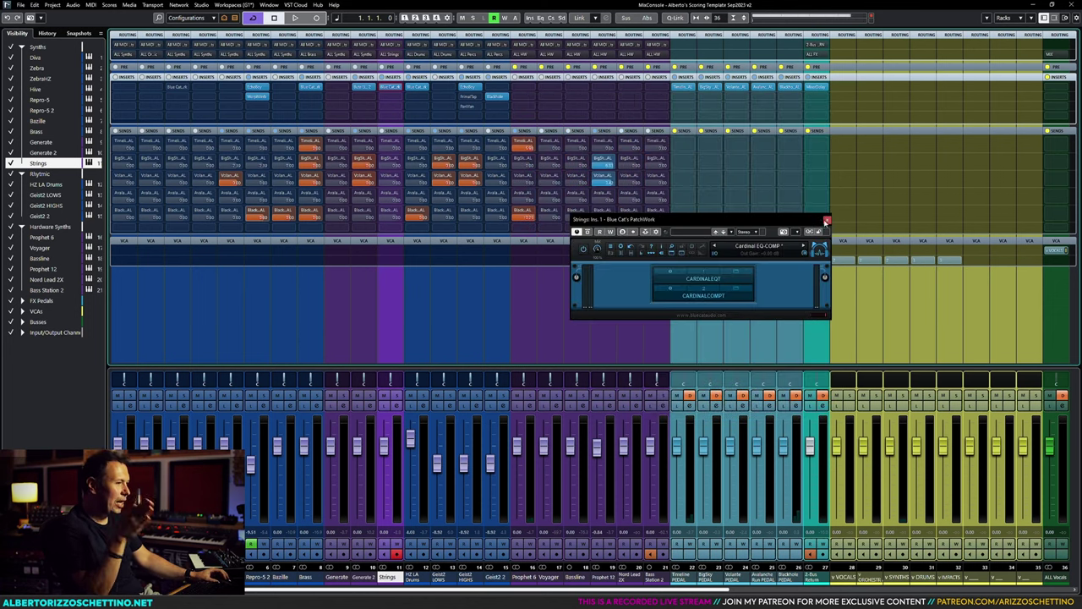
pyautogui.click(743, 294)
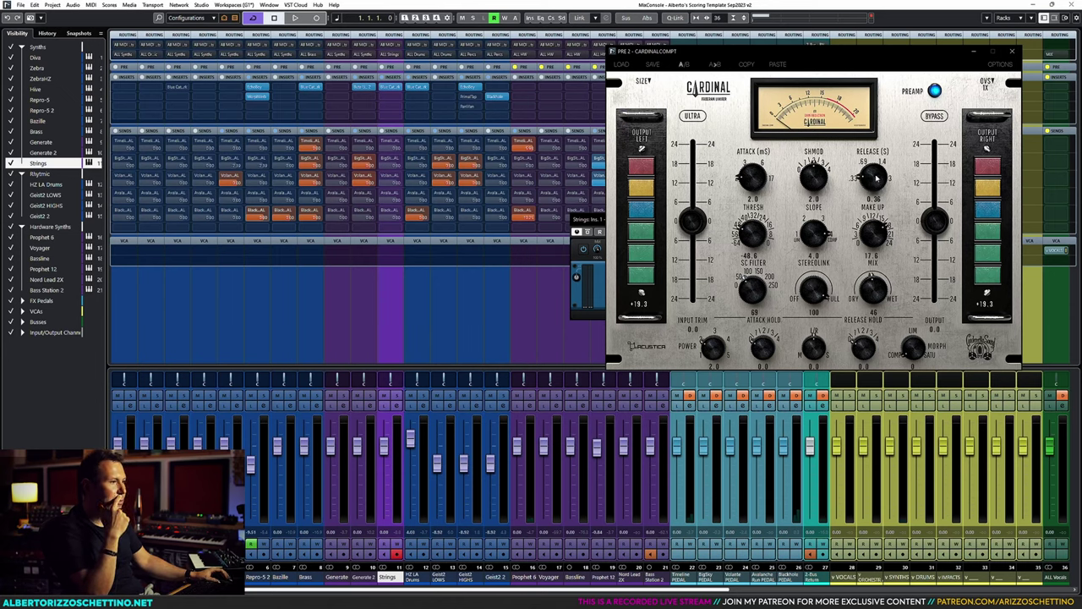
pyautogui.click(1012, 51)
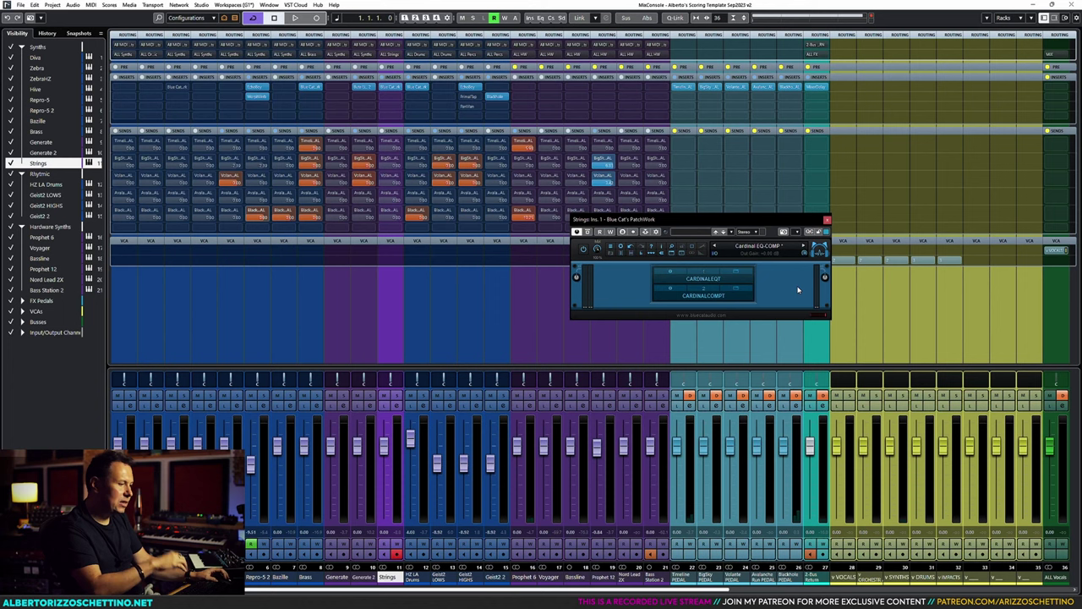
pyautogui.click(827, 220)
# Step: Bring the bus channels into view and select the ALL Drums and ALL Percs buses together
pyautogui.hscroll(10, 770, 573)
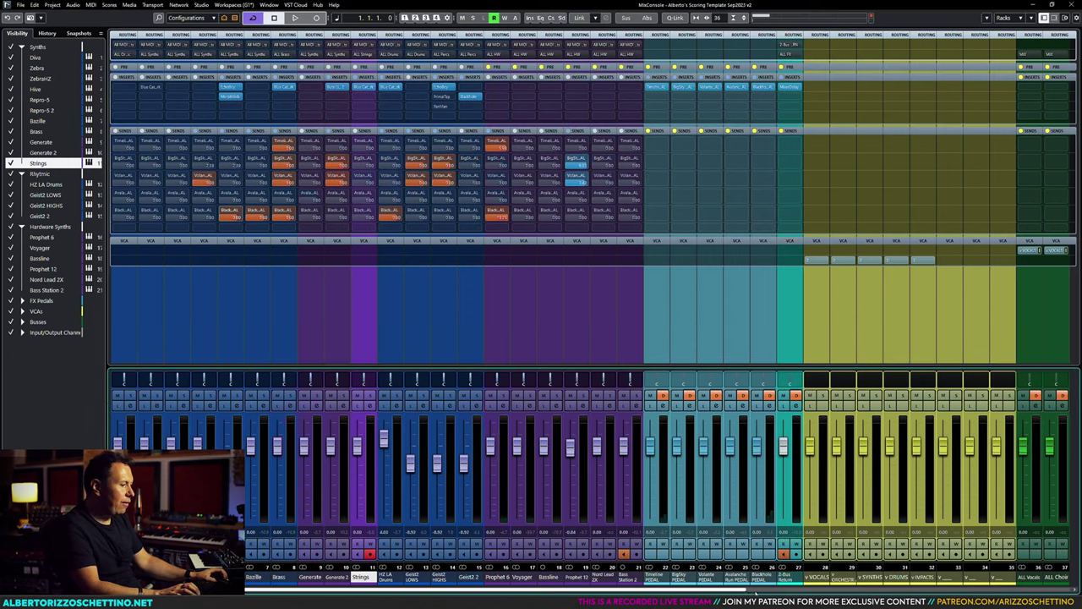
pyautogui.click(1038, 582)
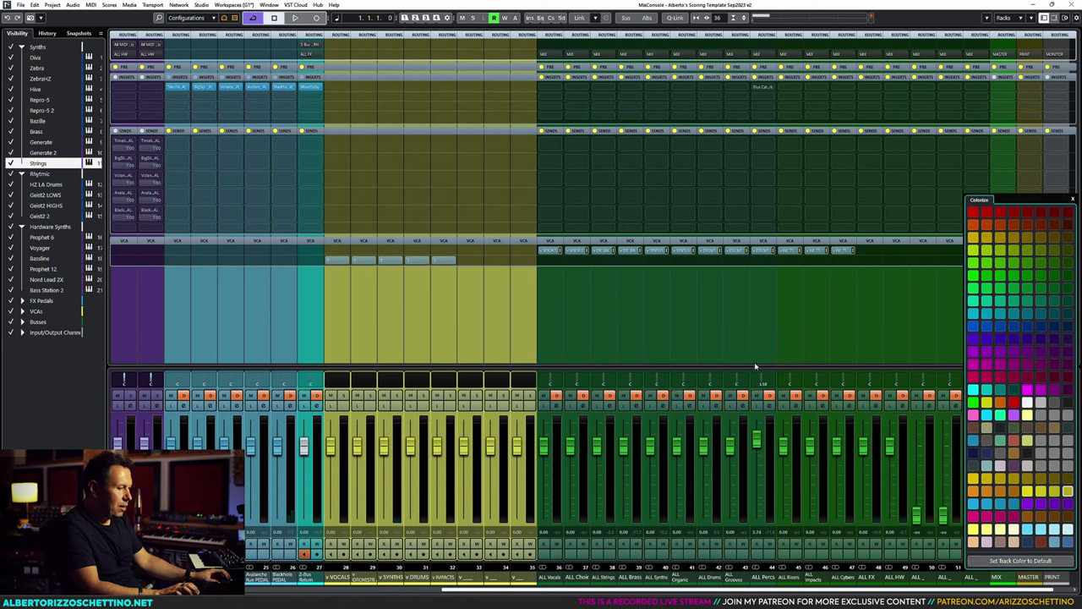
pyautogui.click(704, 320)
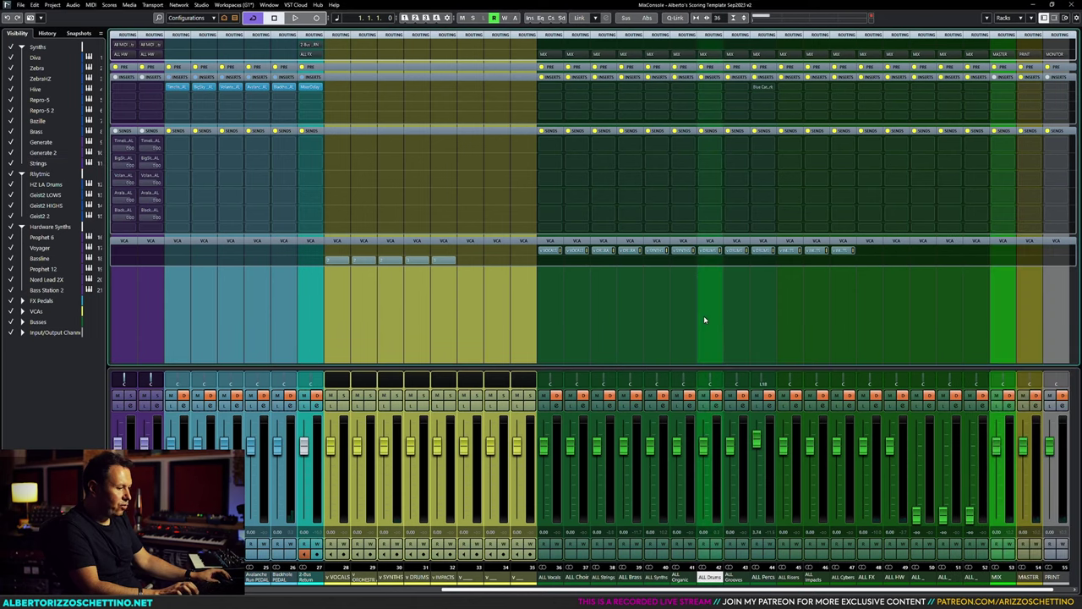
pyautogui.keyDown('ctrl'); pyautogui.click(764, 309); pyautogui.keyUp('ctrl')
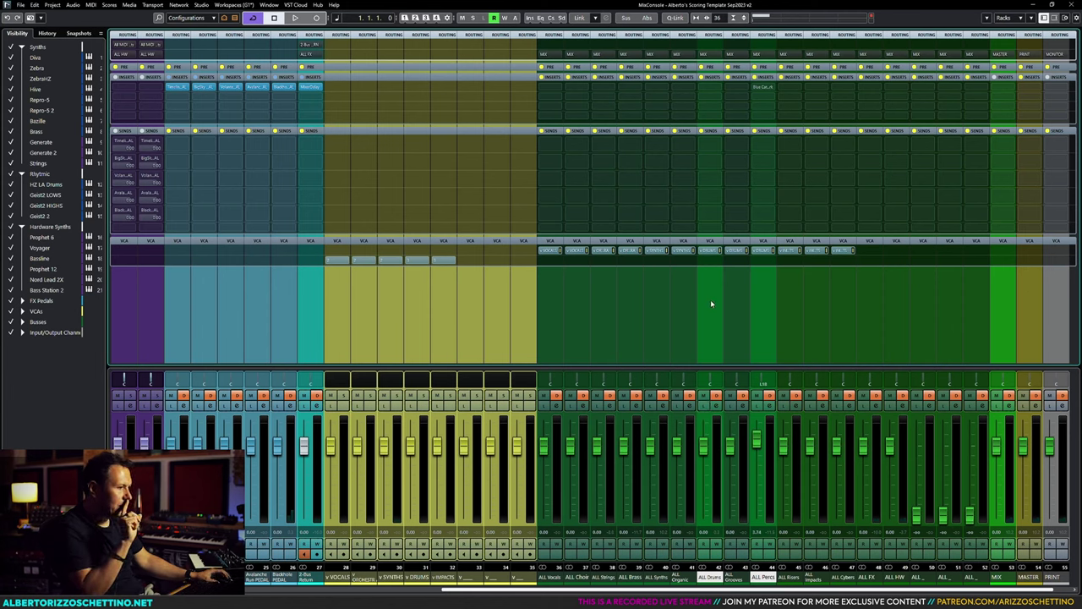
pyautogui.click(411, 450)
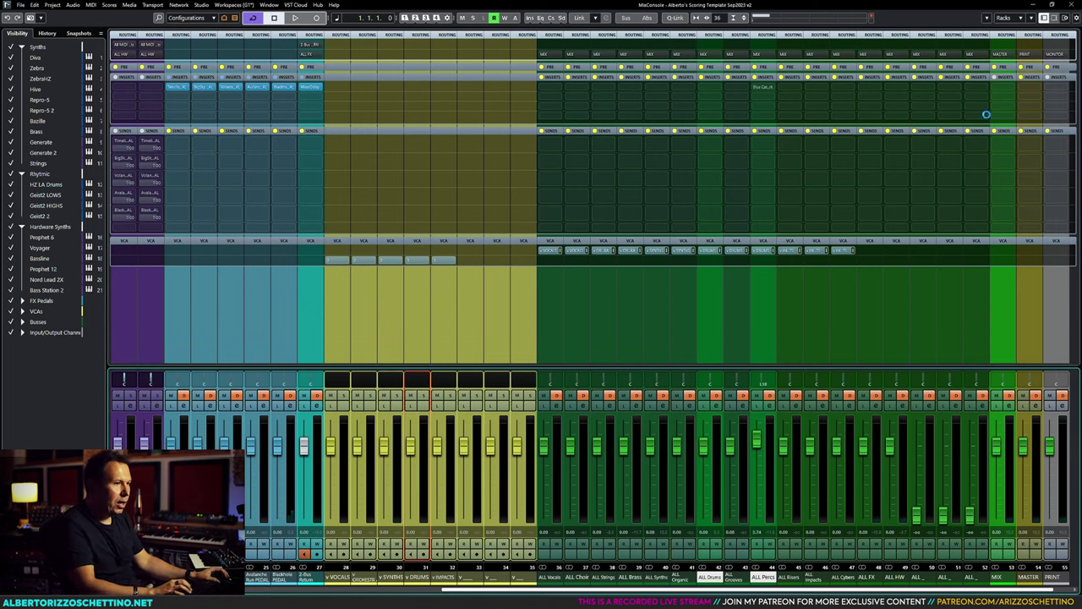
# Step: Insert Blue Cat's PatchWork in the MIX bus's first insert slot and load the Cardinal EQ-COMP preset
pyautogui.click(1013, 89)
pyautogui.write('patch')
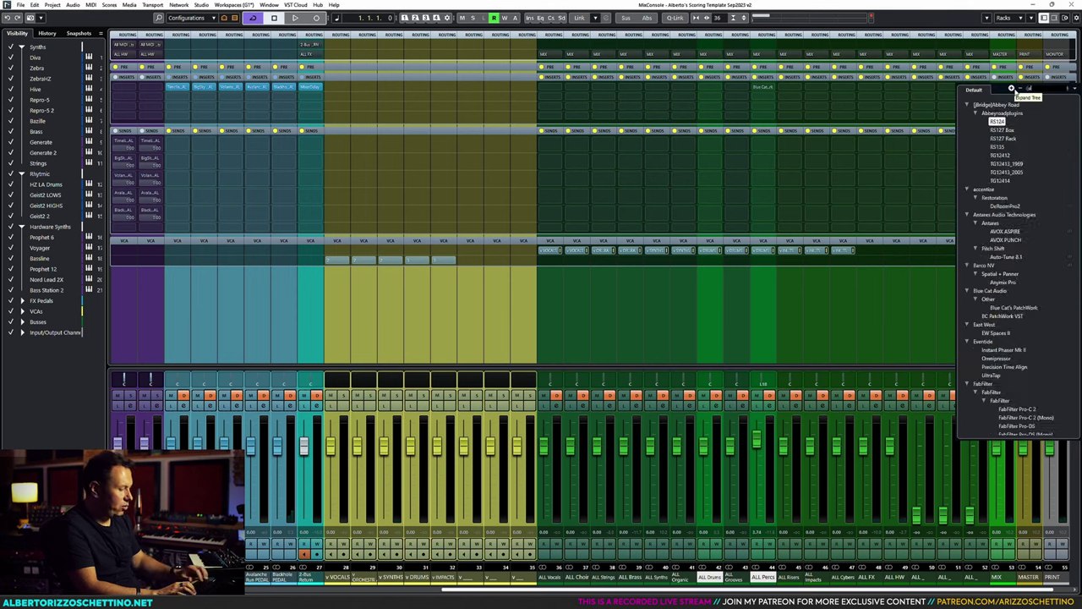
pyautogui.press('Return')
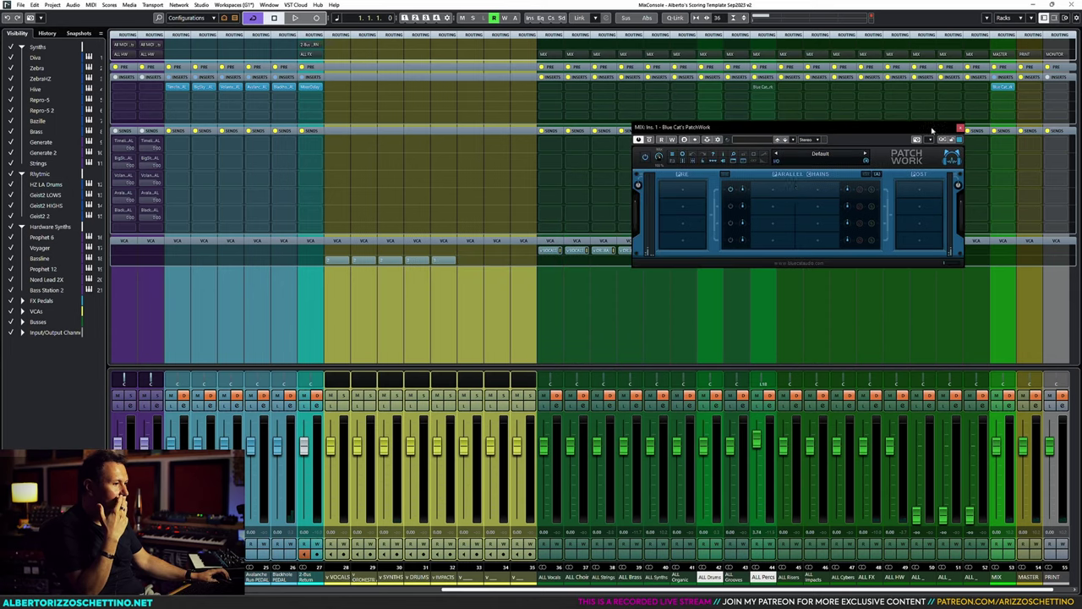
pyautogui.click(776, 188)
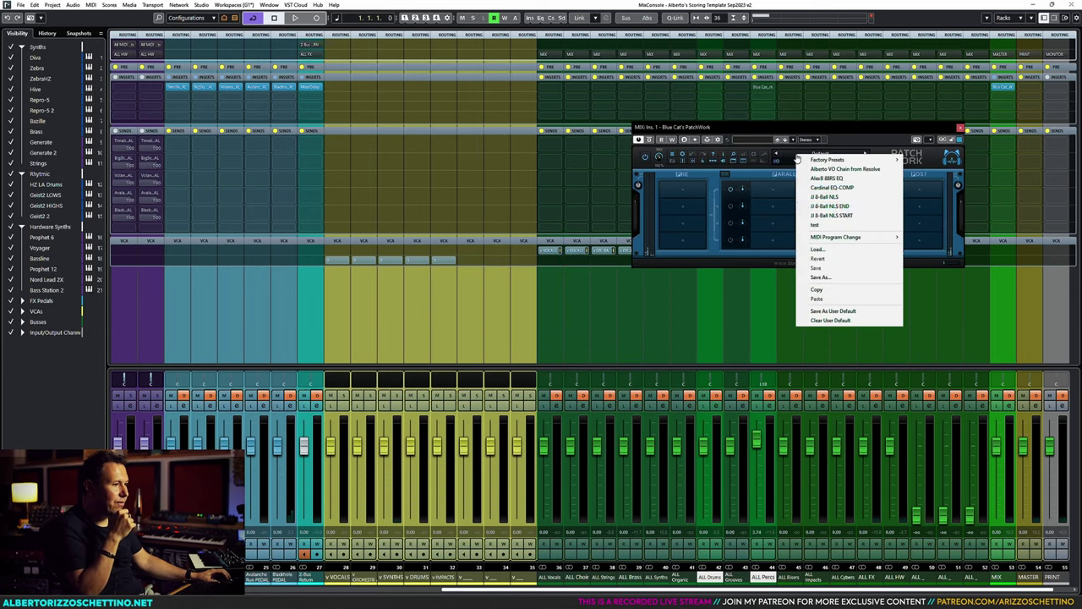
pyautogui.click(837, 200)
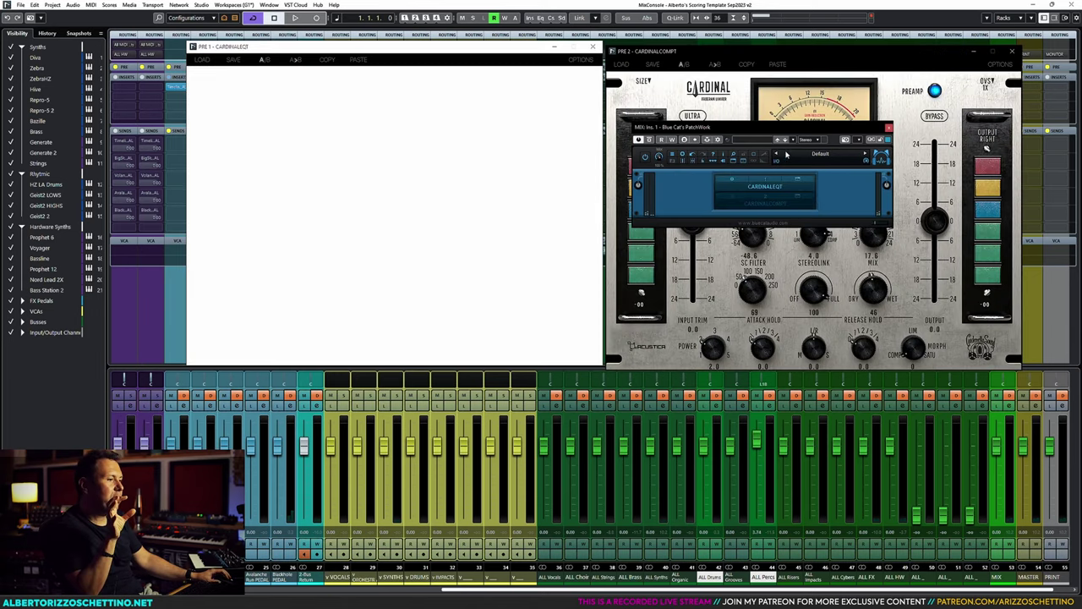
# Step: Move the MIX PatchWork window over the lower faders and switch its chain to CARDINALCOMPT active with CARDINALEQT bypassed
pyautogui.moveTo(732, 126); pyautogui.dragTo(859, 383)
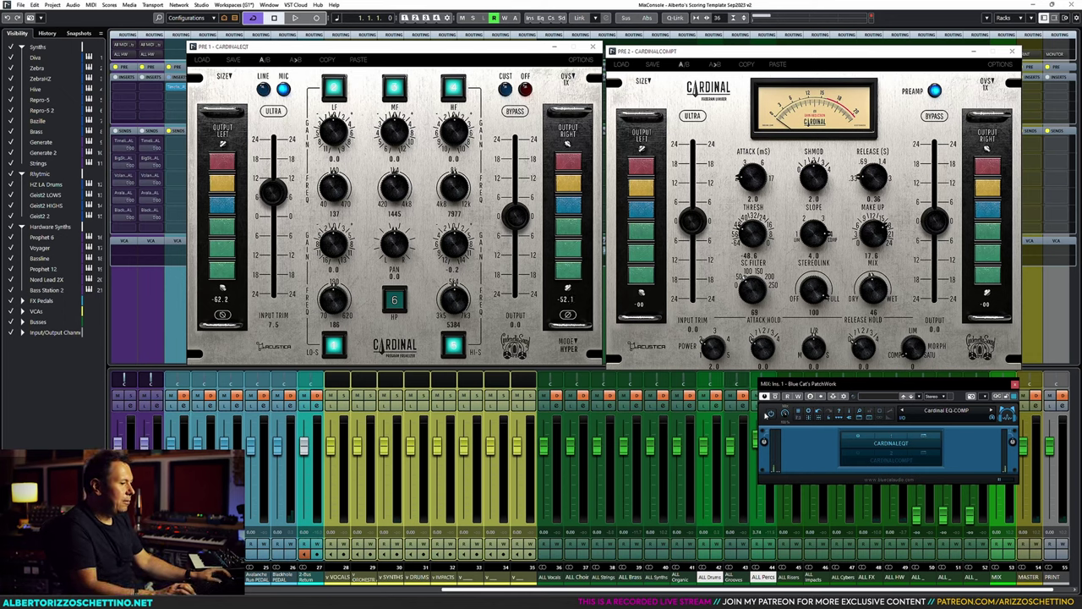
pyautogui.click(891, 458)
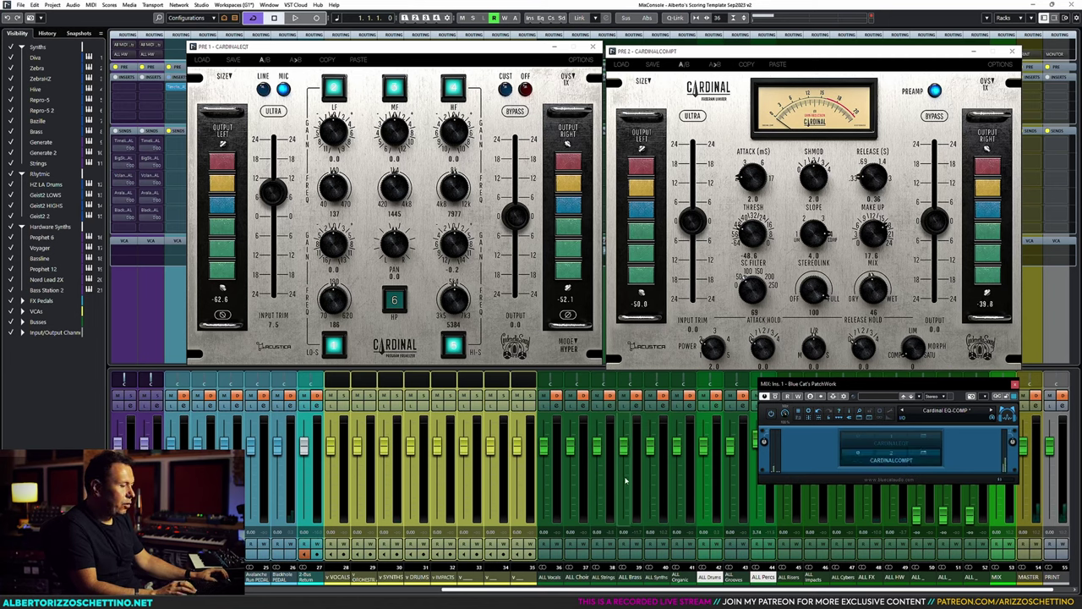
pyautogui.click(413, 450)
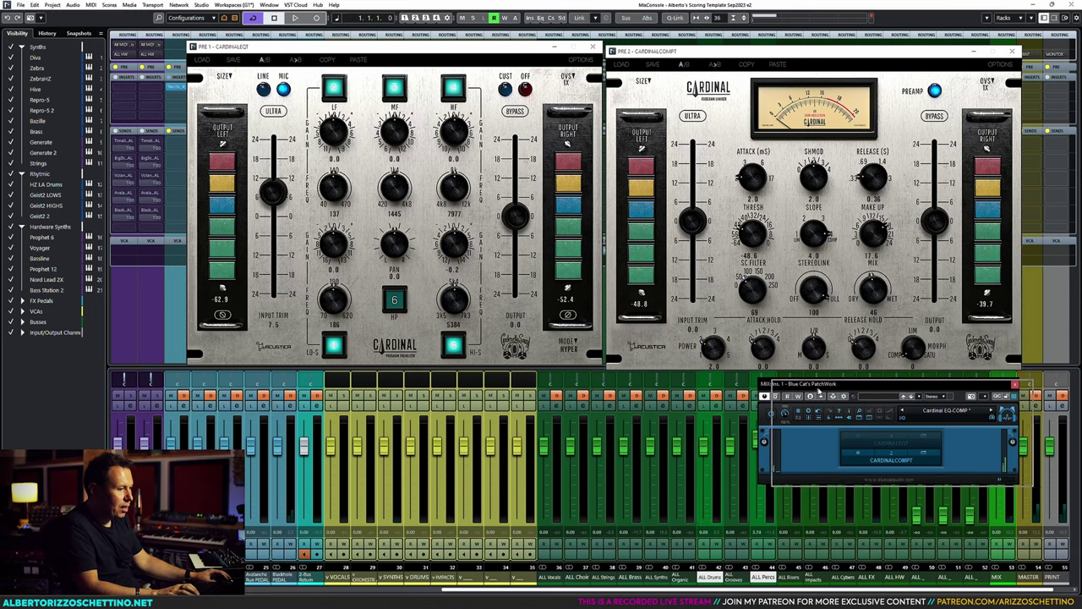
pyautogui.moveTo(782, 384); pyautogui.dragTo(813, 386)
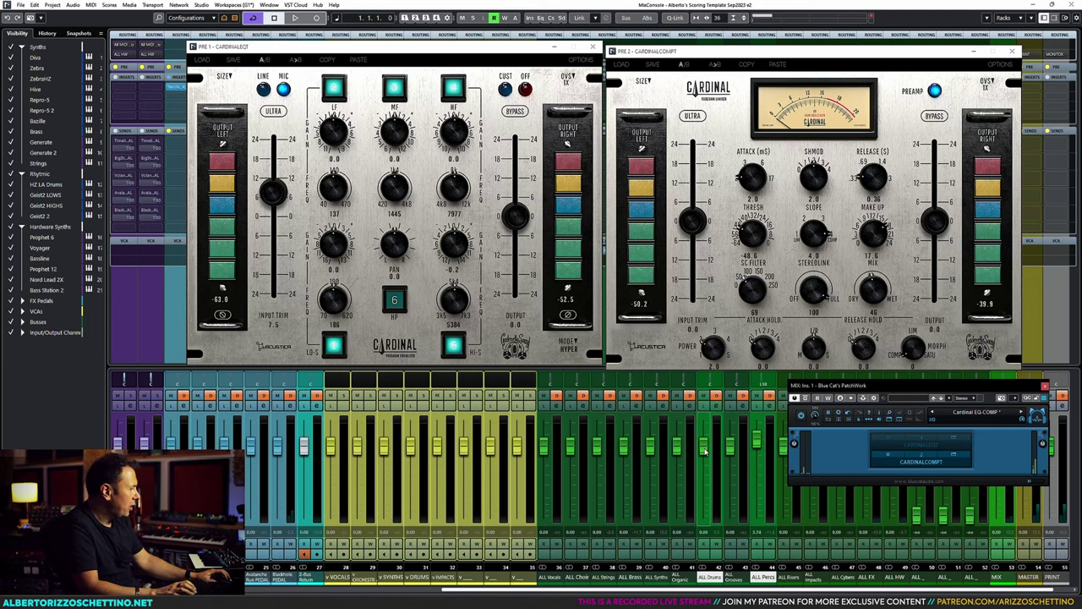
# Step: Audition the mix through CARDINALCOMPT while raising the ALL Drums fader, stop playback, and close the plug-in windows
pyautogui.press('space')
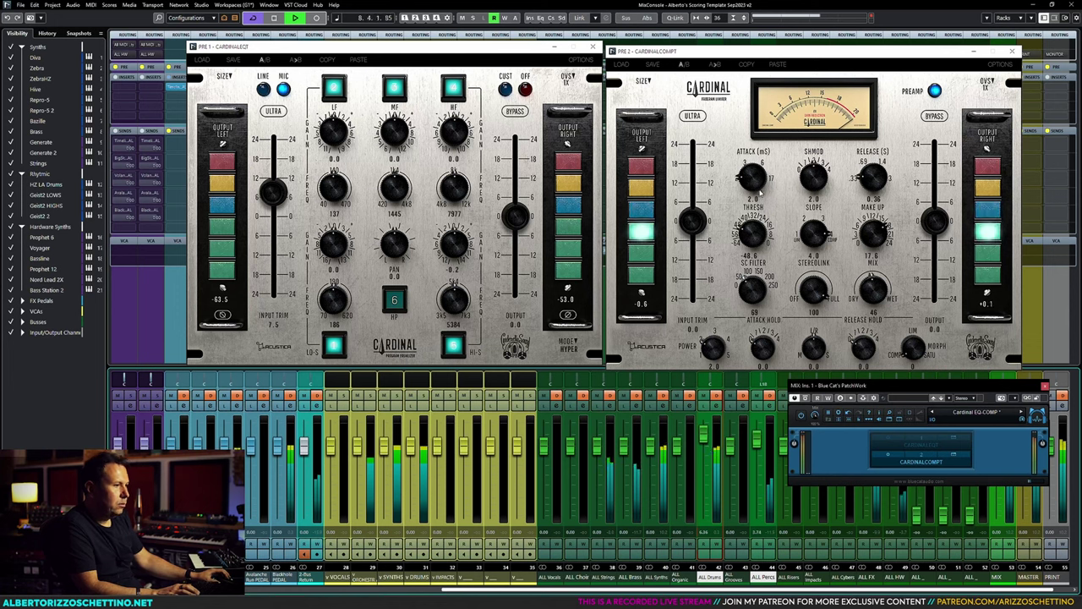
pyautogui.press('space')
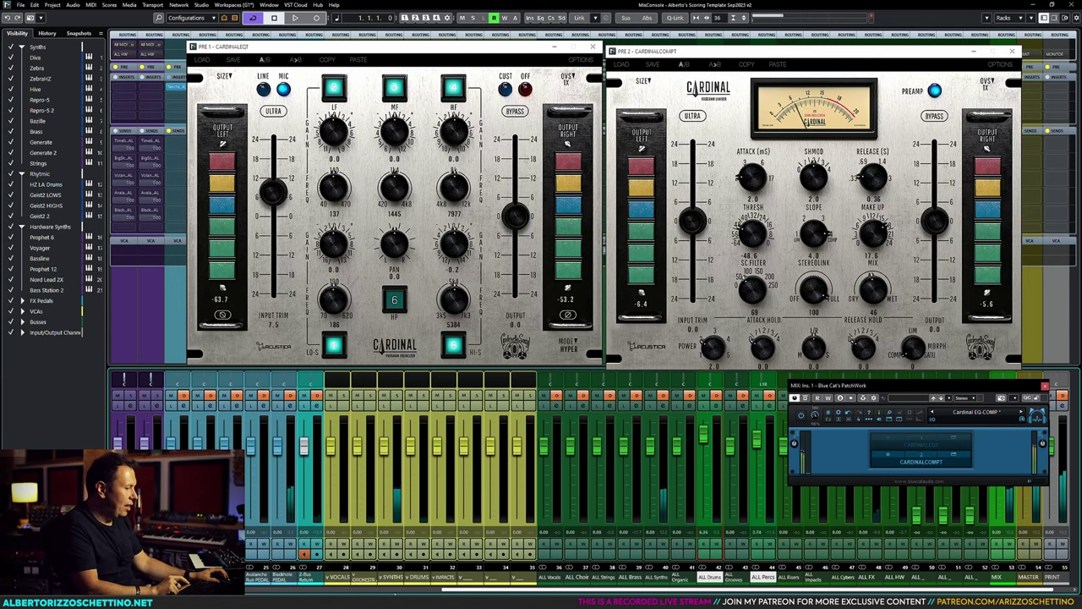
pyautogui.hscroll(-5, 432, 529)
pyautogui.press('Escape')
pyautogui.press('Escape')
pyautogui.press('Escape')
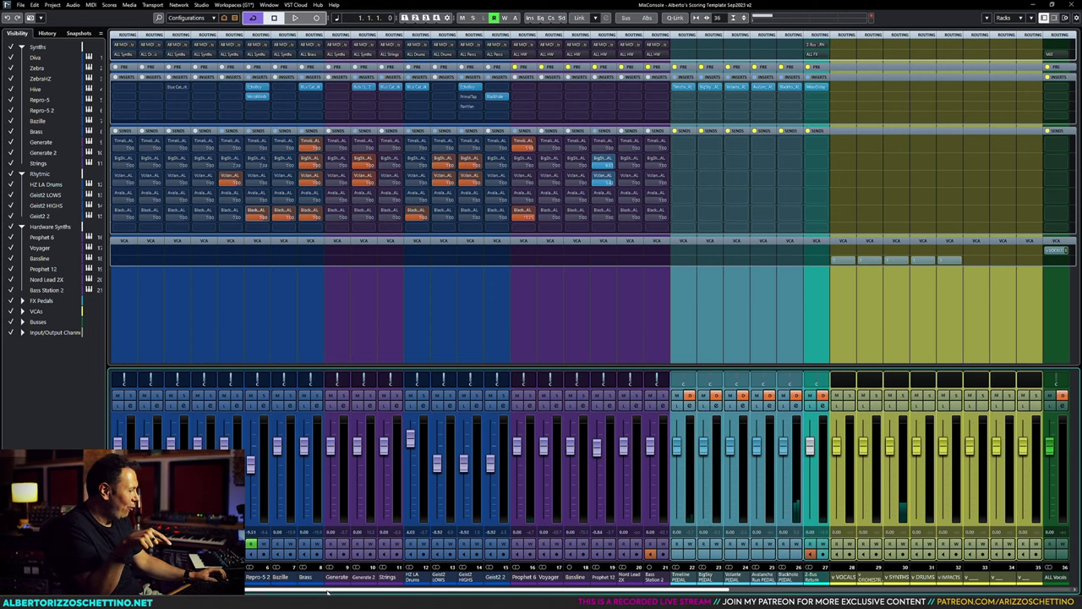
pyautogui.click(783, 395)
pyautogui.click(783, 394)
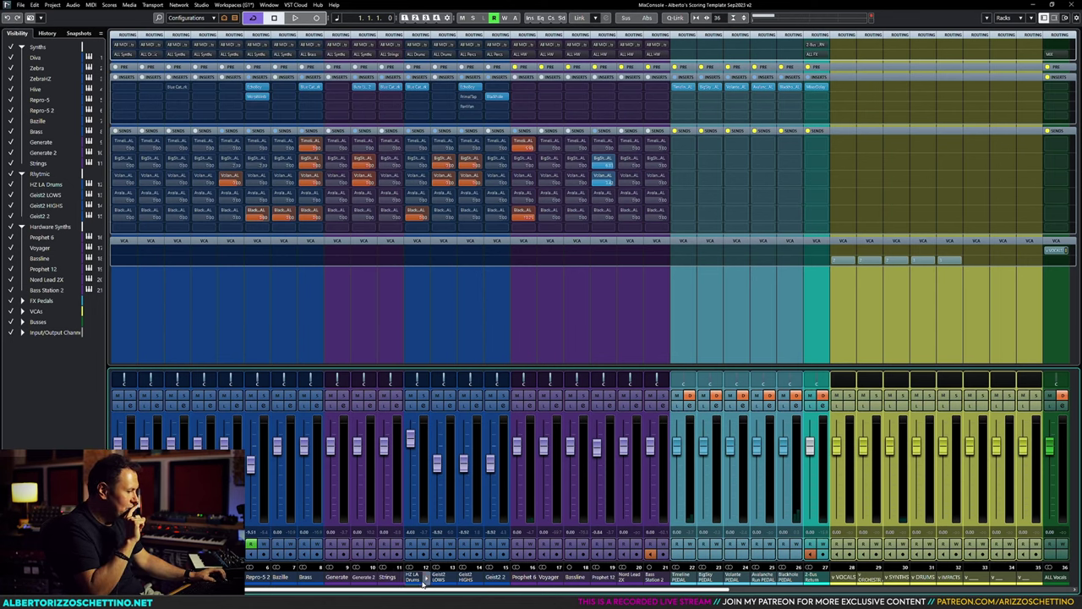
# Step: Select the HZ LA Drums track and solo it
pyautogui.click(420, 312)
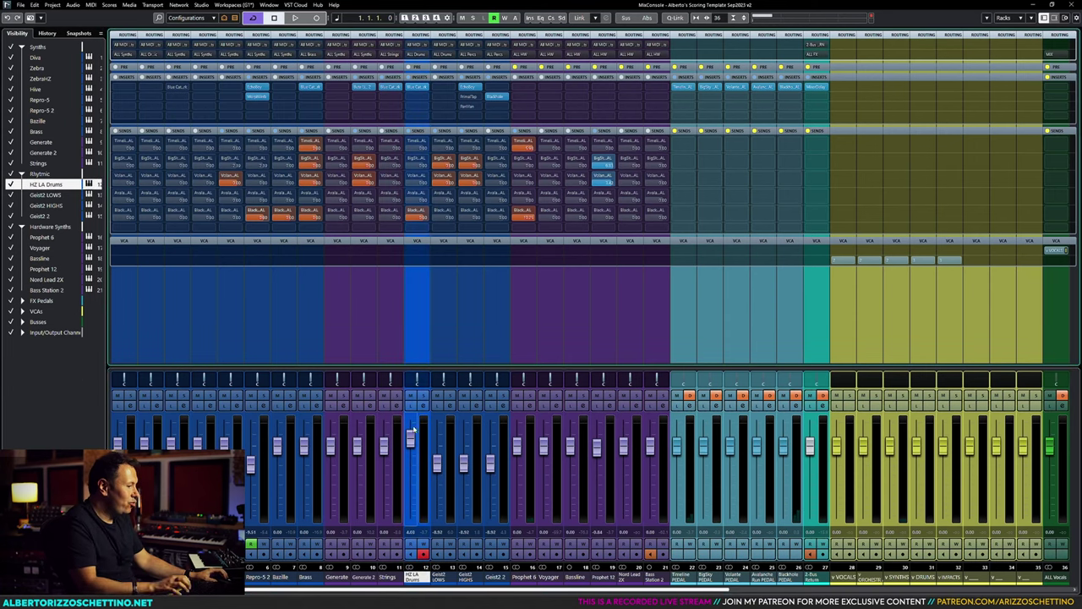
pyautogui.click(423, 395)
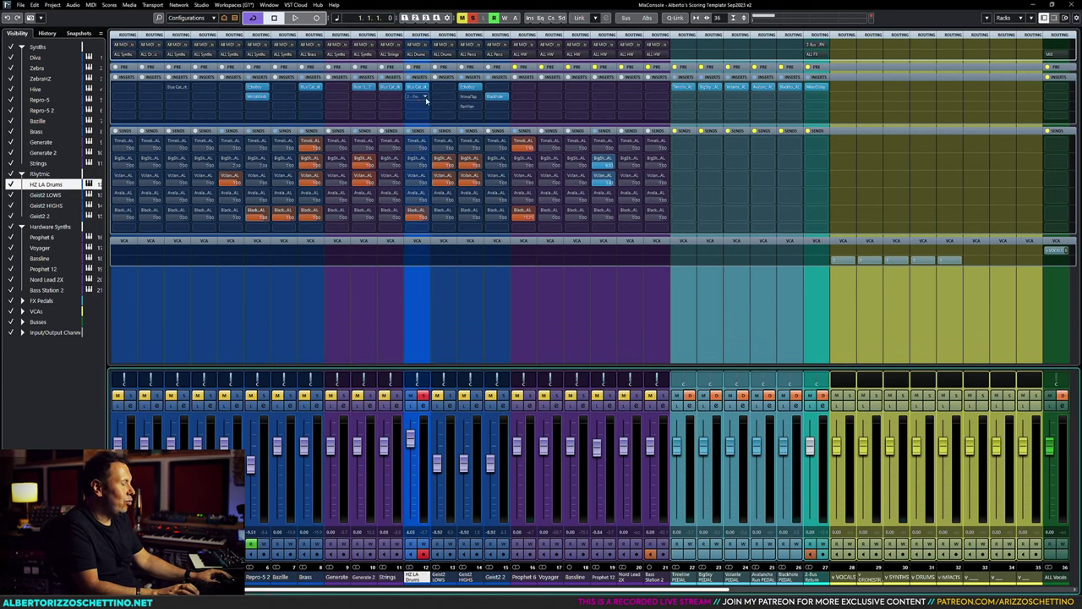
# Step: Play the session with Geist2 LOWS also soloed and insert StudioEQ in the second insert slot of HZ LA Drums
pyautogui.press('space')
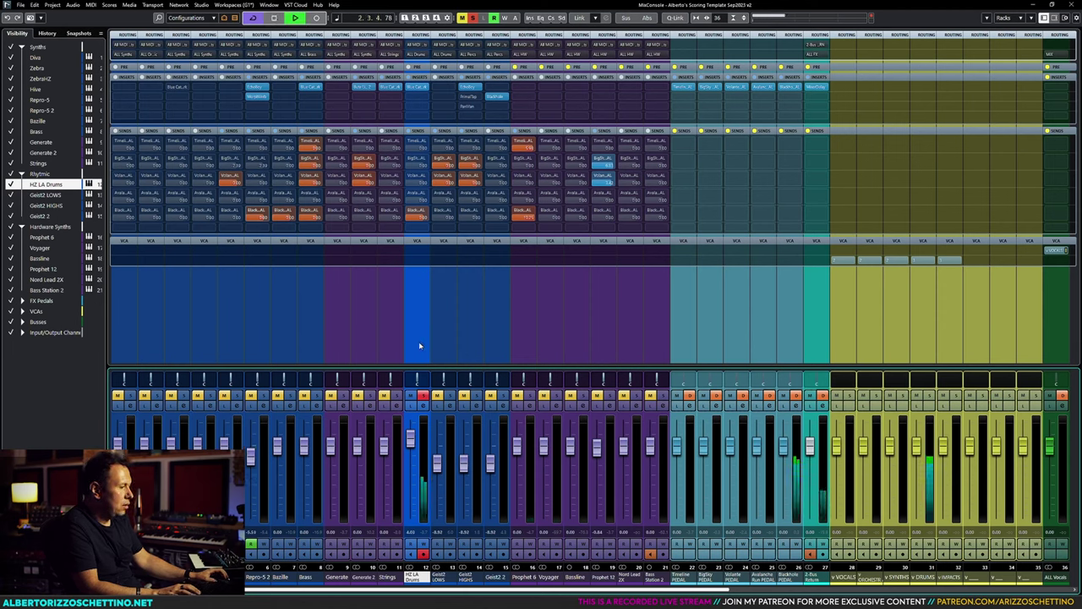
pyautogui.click(449, 395)
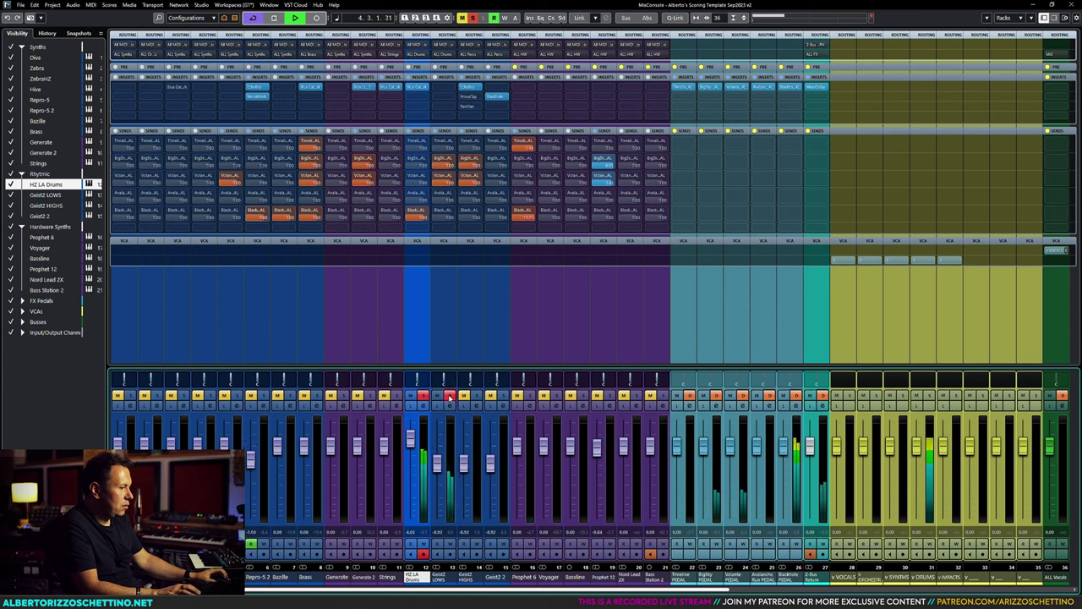
pyautogui.click(425, 98)
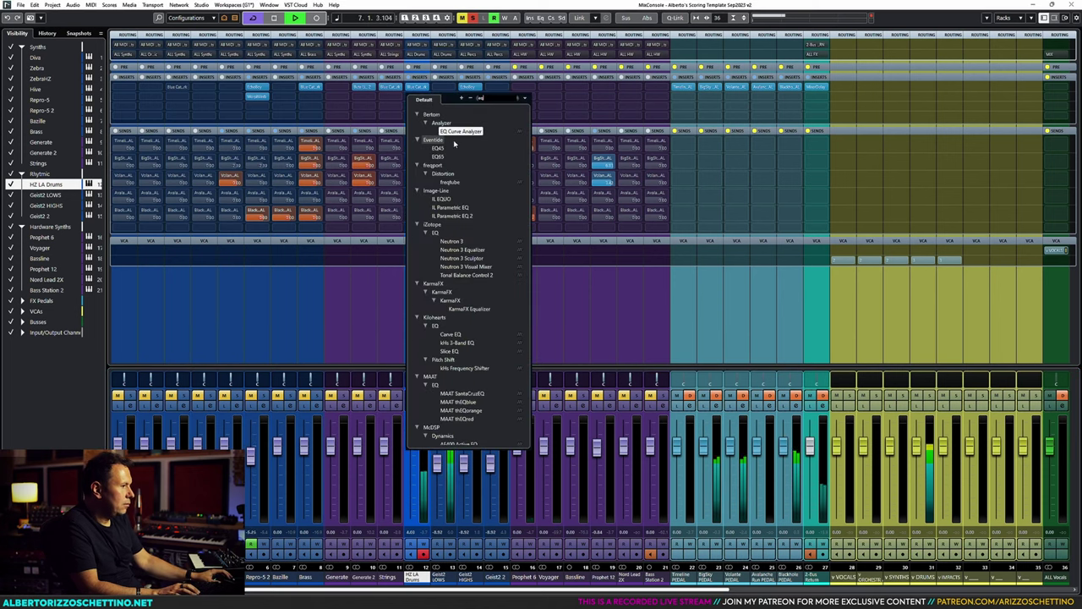
pyautogui.scroll(-10, 474, 386)
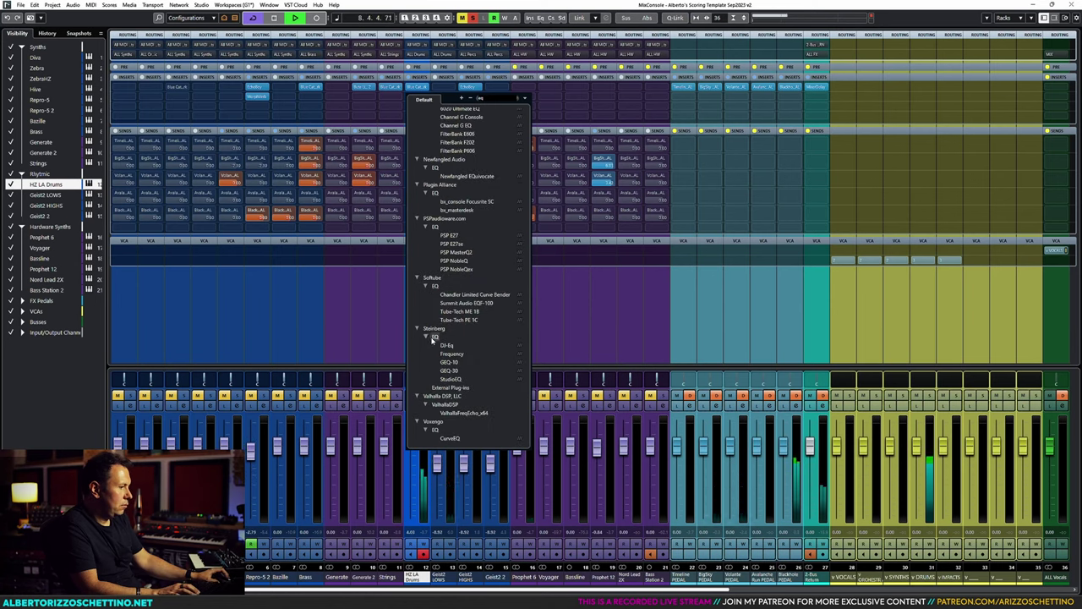
pyautogui.click(448, 362)
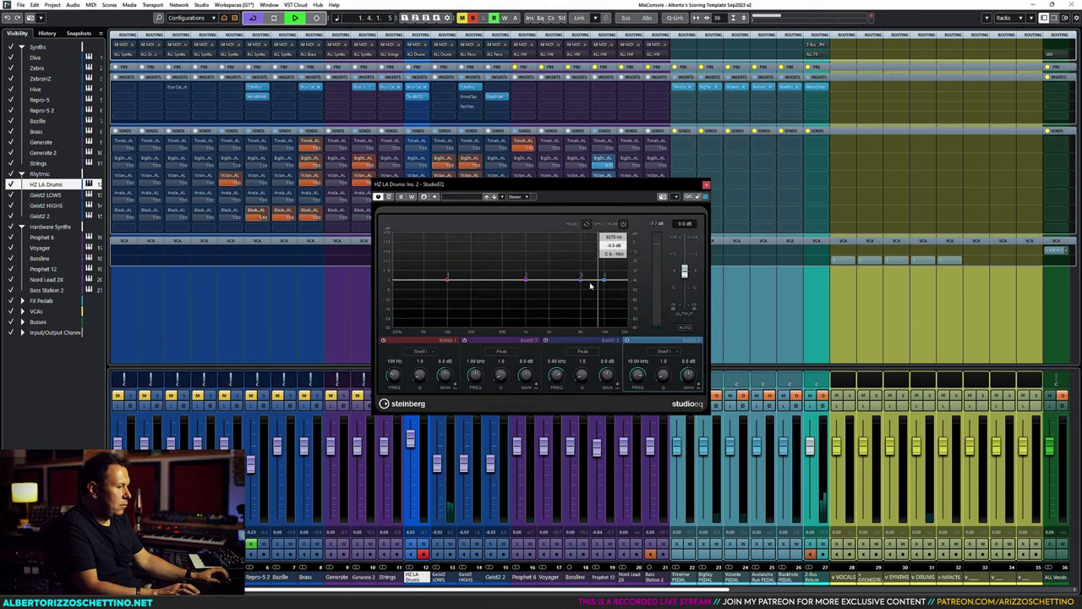
pyautogui.moveTo(570, 188); pyautogui.dragTo(709, 131)
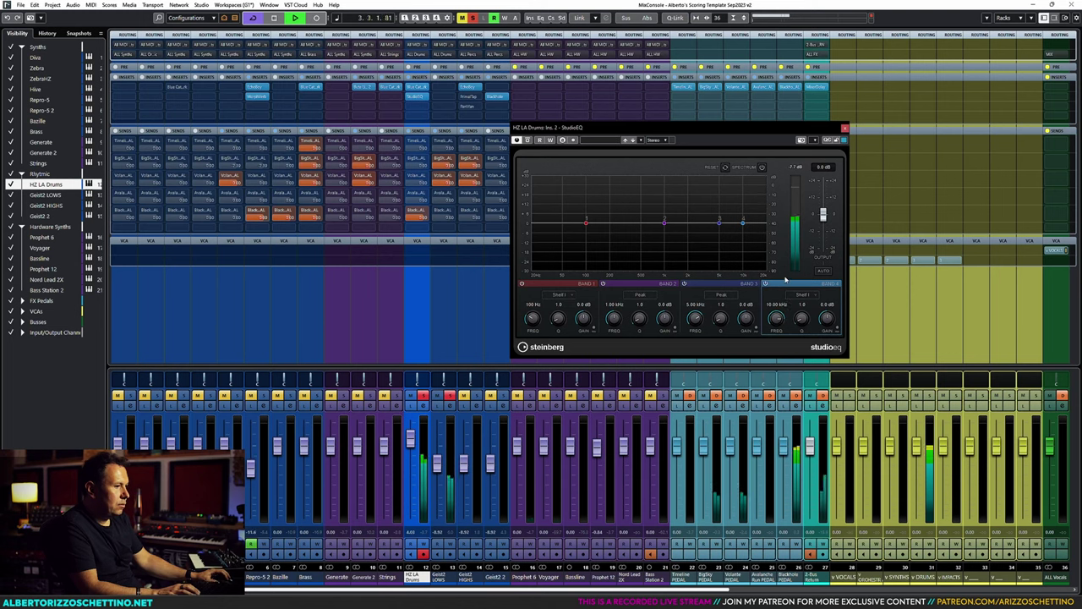
# Step: Try StudioEQ's band 4 as a Cut filter at 20 kHz
pyautogui.click(807, 296)
pyautogui.click(806, 333)
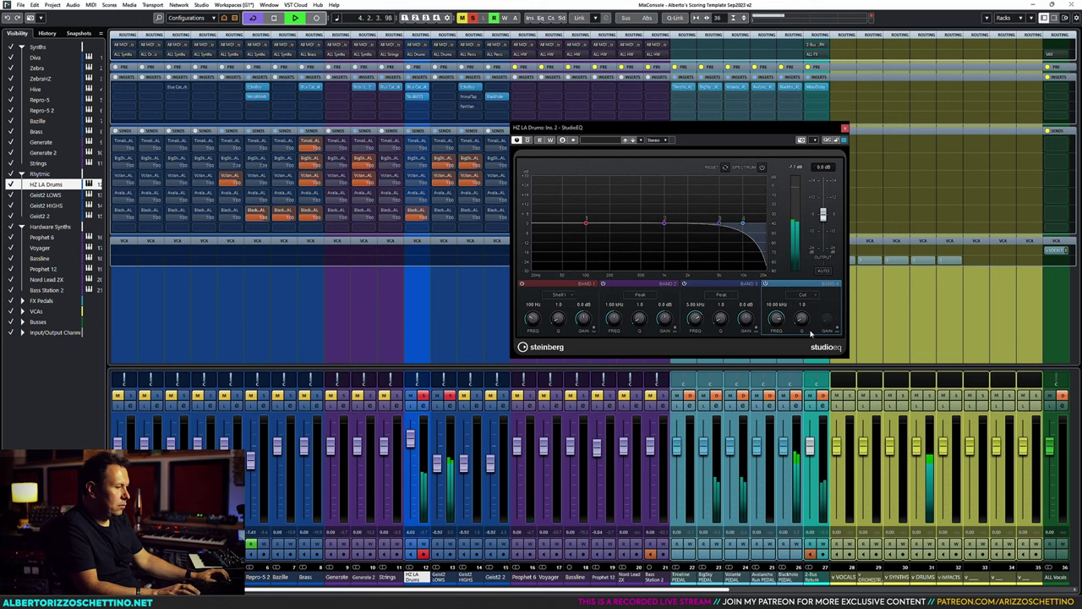
pyautogui.moveTo(777, 318); pyautogui.dragTo(775, 305)
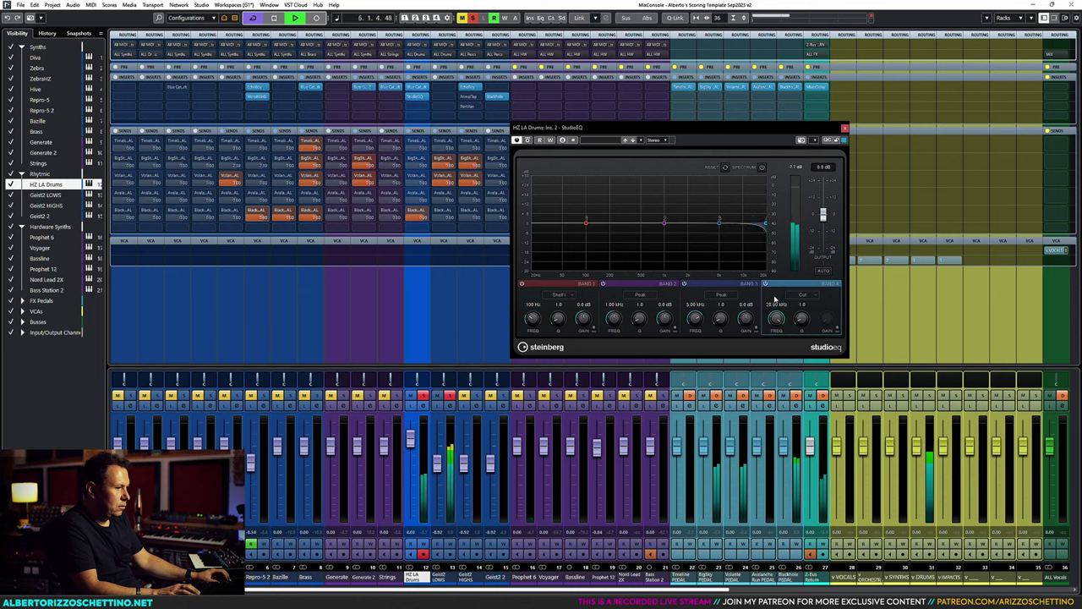
# Step: Shape StudioEQ with a -3.0 dB peak at 10.22 kHz and a 0.5 dB shelf at about 15 kHz, close it, and stop playback
pyautogui.click(798, 295)
pyautogui.click(748, 317)
pyautogui.moveTo(765, 222)
pyautogui.mouseDown()
pyautogui.moveTo(746, 246)
pyautogui.moveTo(687, 213)
pyautogui.moveTo(694, 237)
pyautogui.moveTo(751, 231)
pyautogui.mouseUp()
pyautogui.press('space')
pyautogui.press('space')
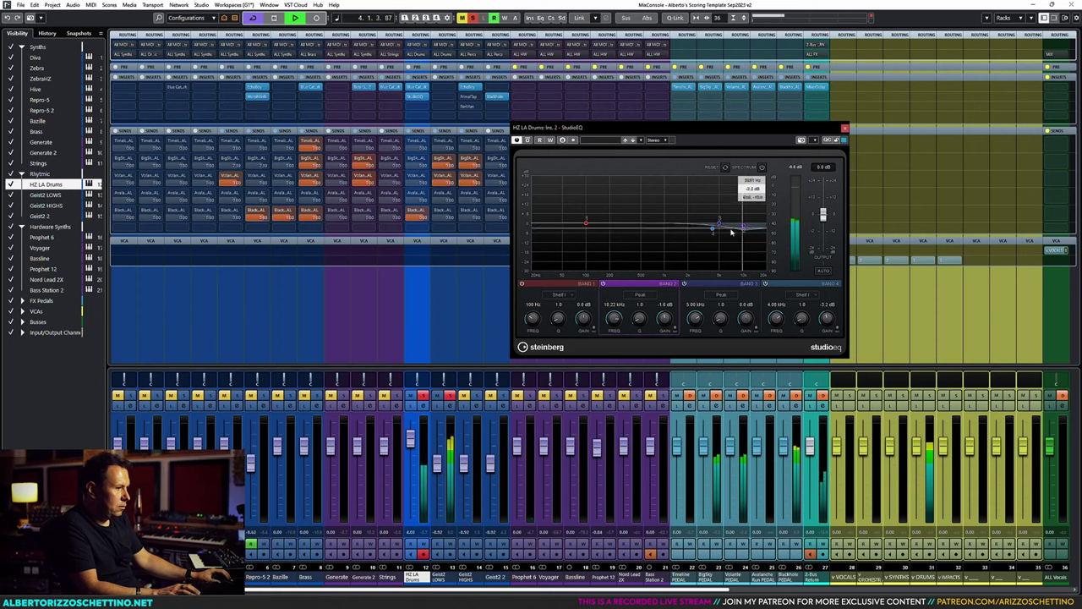
pyautogui.moveTo(714, 228); pyautogui.dragTo(759, 225)
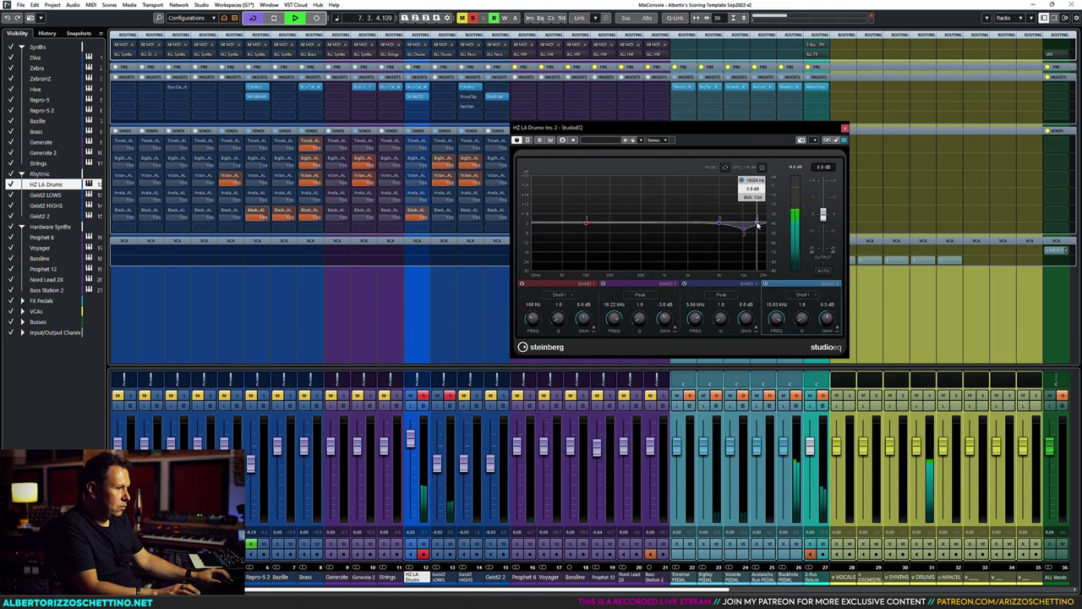
pyautogui.press('Escape')
pyautogui.press('space')
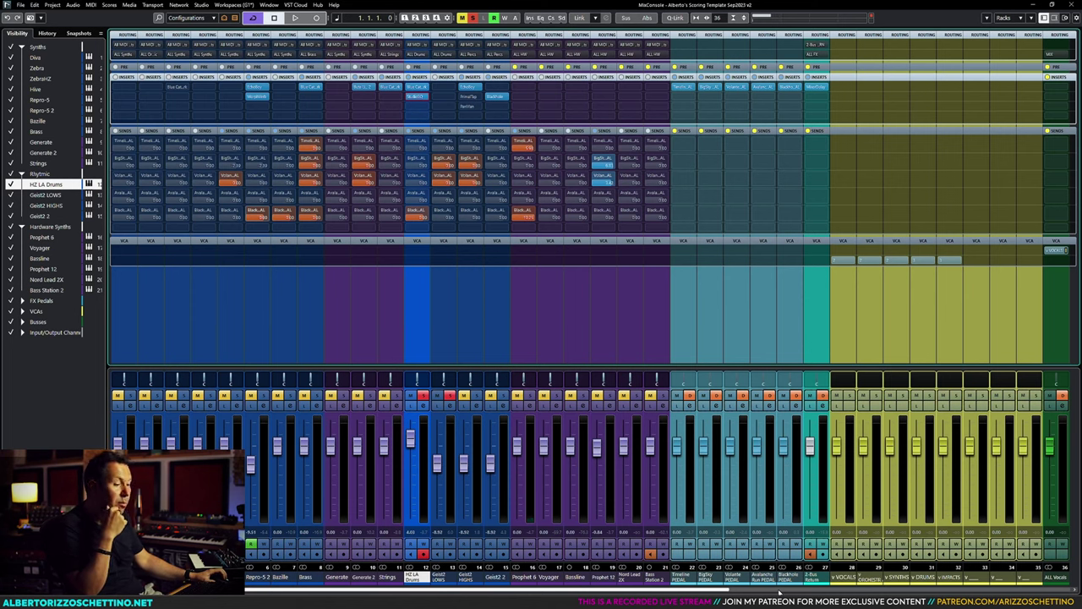
# Step: Open the PatchWork insert on the MIX bus and set CARDINALCOMPT's oversampling to 2X
pyautogui.click(779, 592)
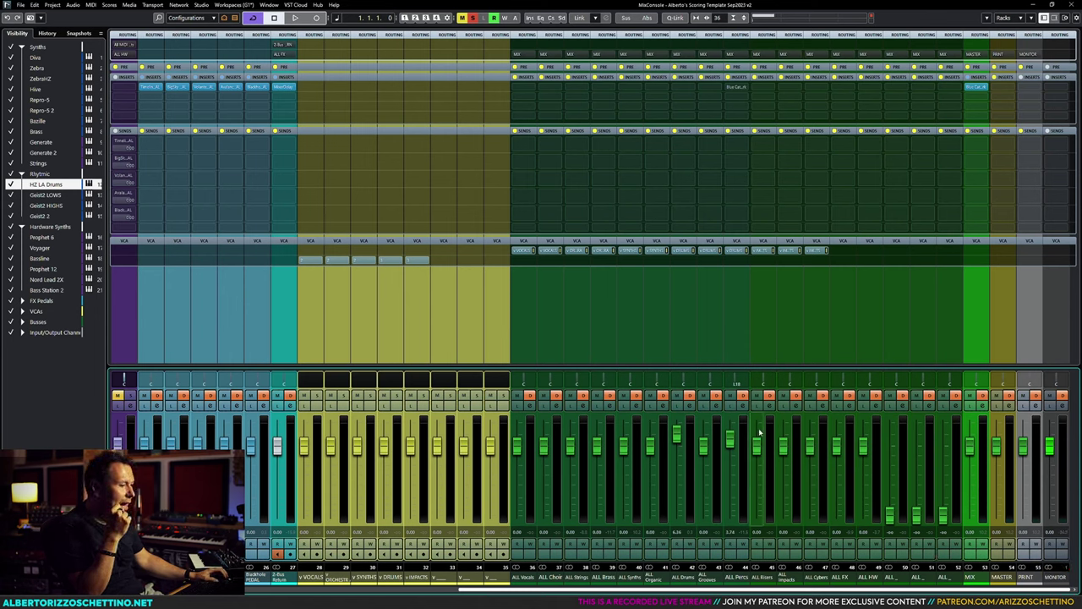
pyautogui.click(978, 88)
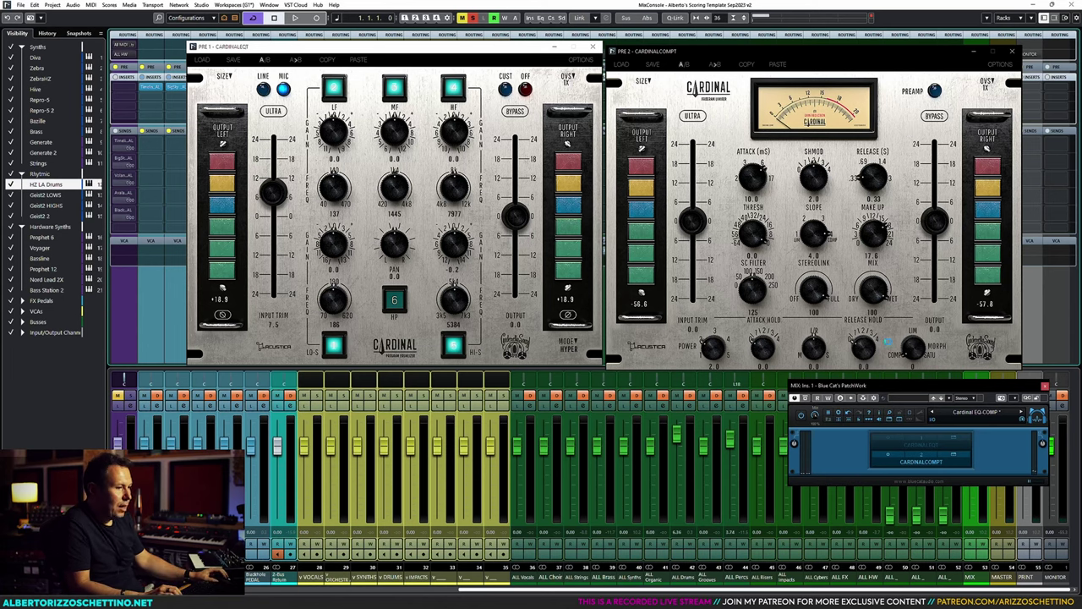
pyautogui.click(989, 87)
pyautogui.click(991, 93)
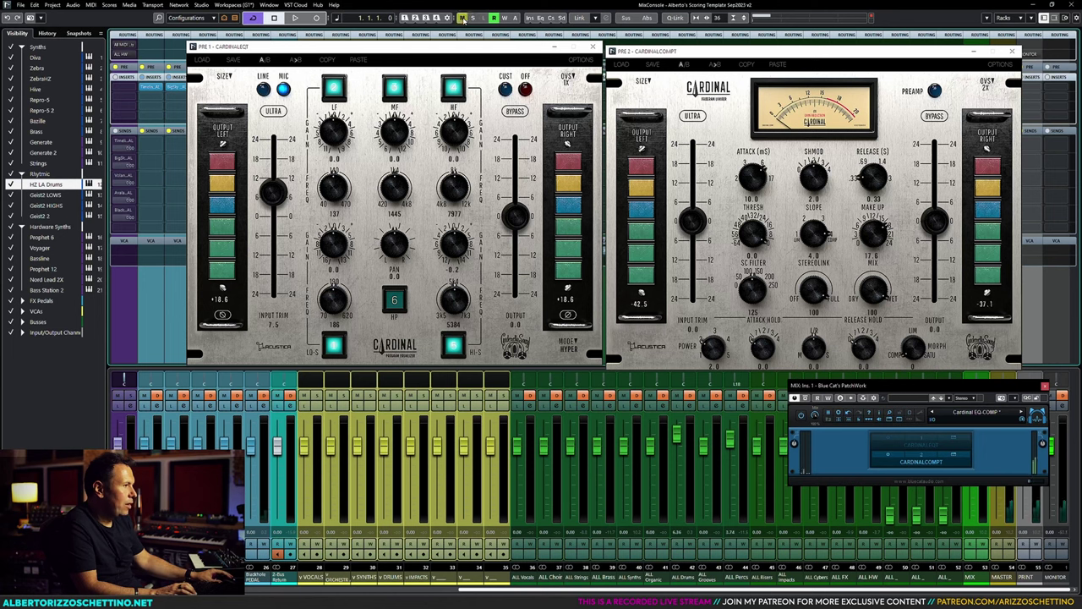
# Step: Reset CARDINALCOMPT's make-up to 0.0 and audition a -21.4 threshold with 3.0 ms attack on the soloed tracks
pyautogui.click(295, 18)
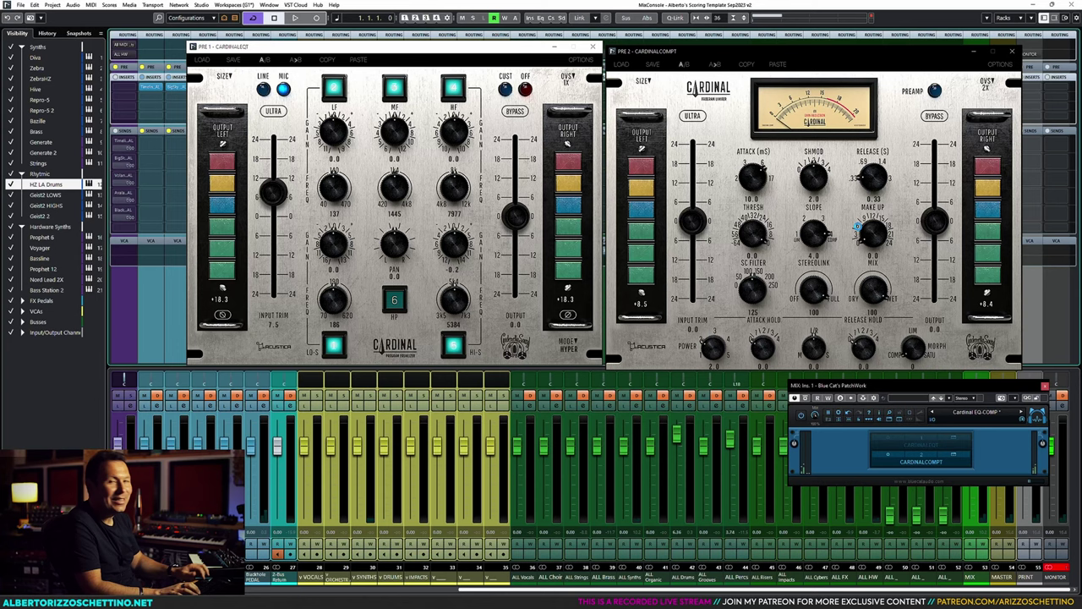
pyautogui.press('m')
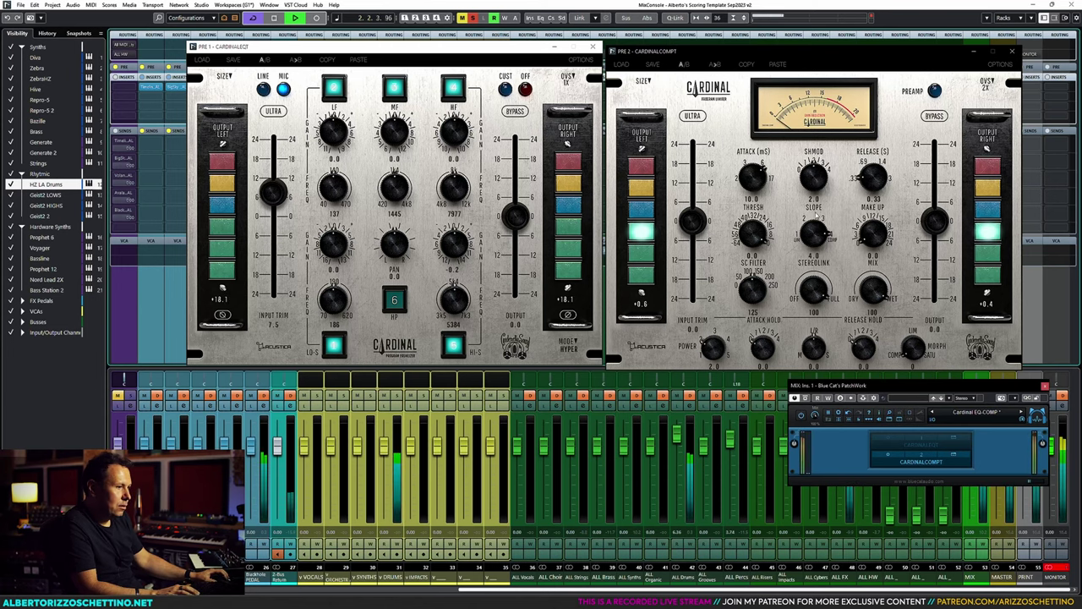
pyautogui.moveTo(749, 243); pyautogui.dragTo(751, 265)
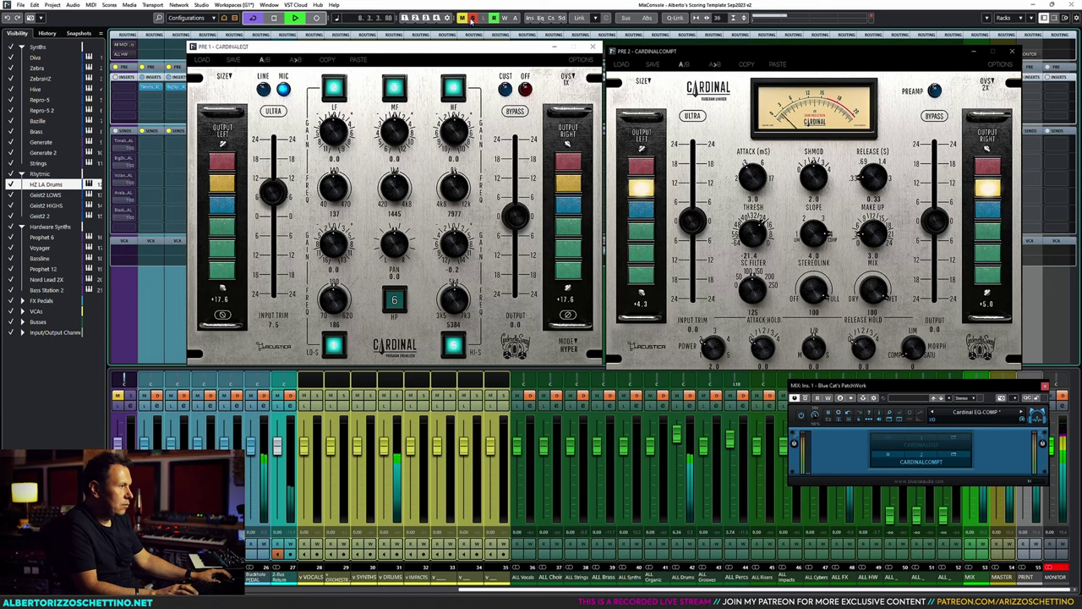
# Step: Clear all mutes and solos, return CARDINALCOMPT to threshold 0.0 and attack 10.0 ms, and play the full mix
pyautogui.click(684, 182)
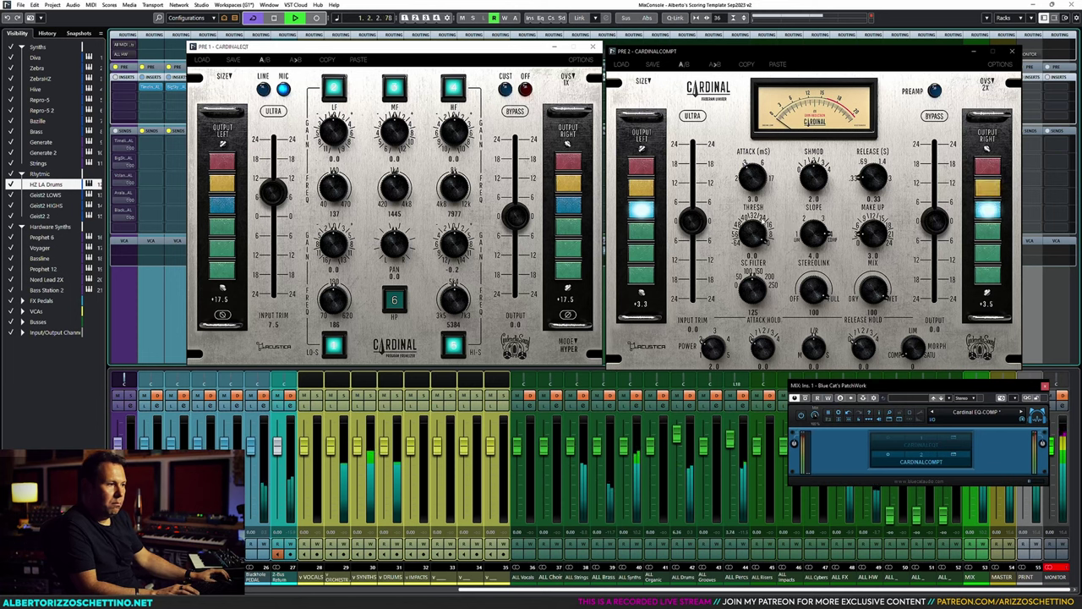
pyautogui.click(784, 56)
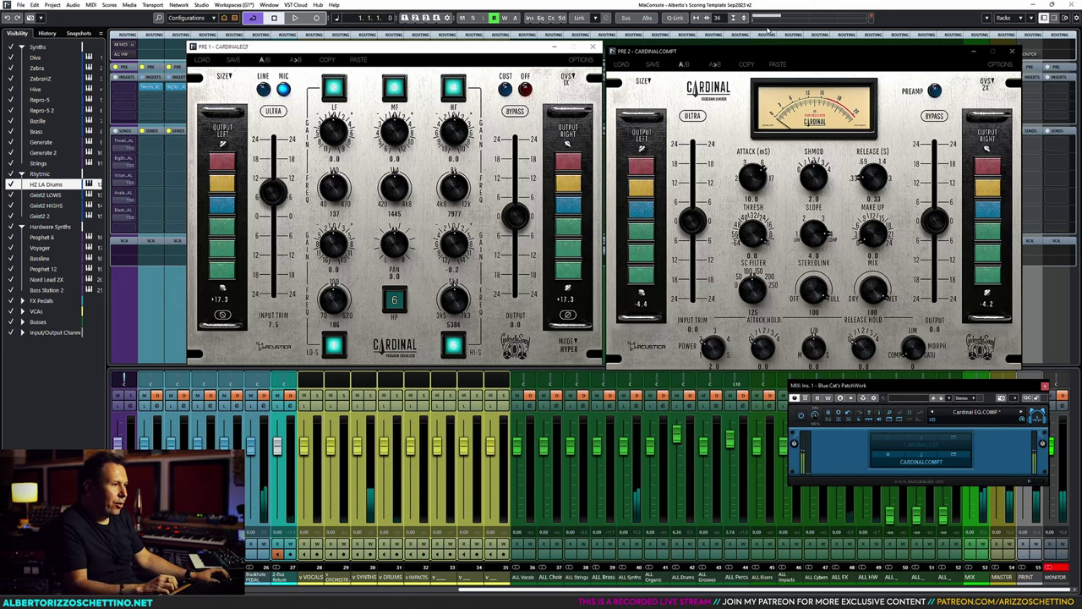
pyautogui.click(771, 5)
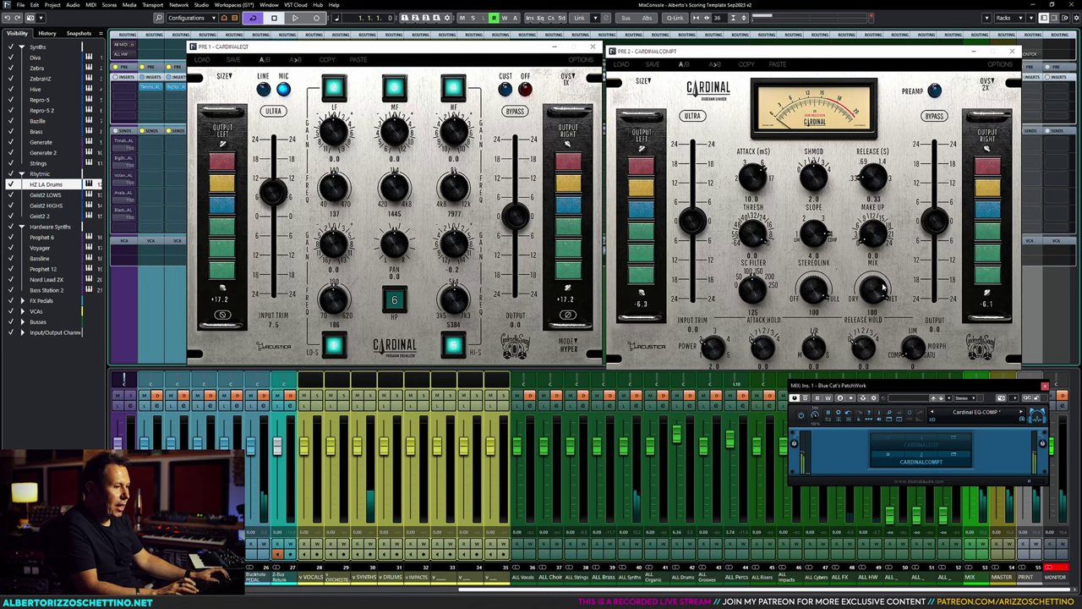
pyautogui.press('space')
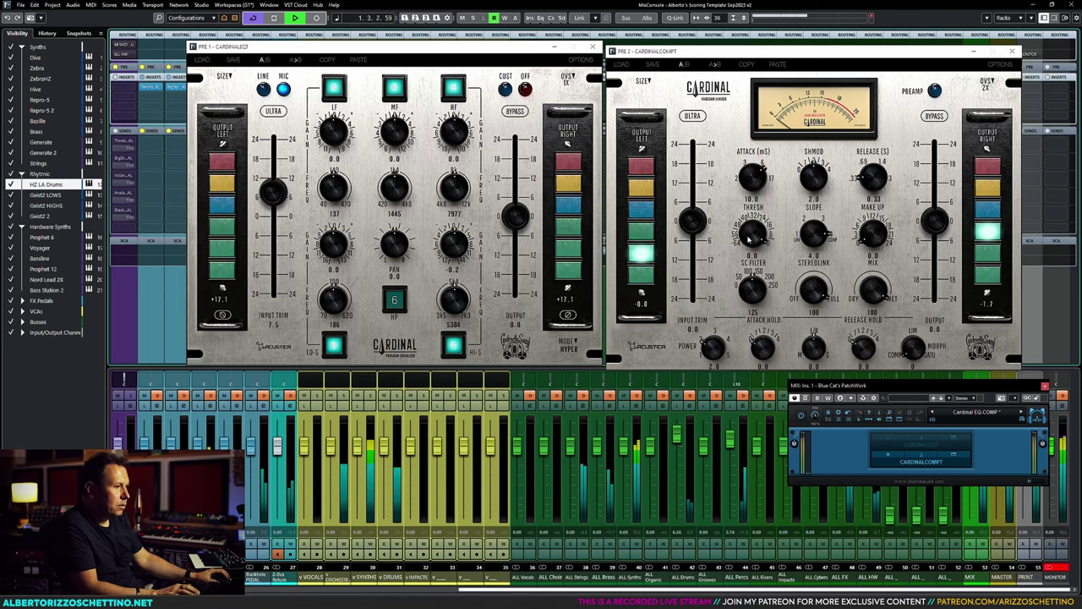
# Step: Set CARDINALCOMPT to threshold -16.3, attack 4.0 ms, release 0.49 s, slope 2.6 and SC filter 120 while the mix plays
pyautogui.moveTo(747, 239); pyautogui.dragTo(751, 263)
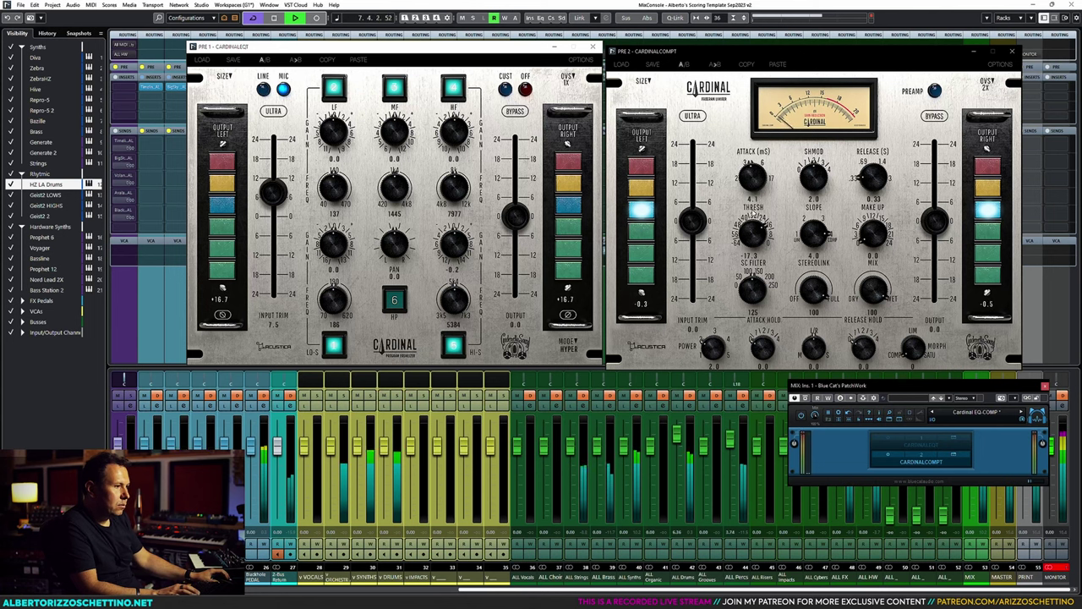
pyautogui.moveTo(757, 230); pyautogui.dragTo(758, 228)
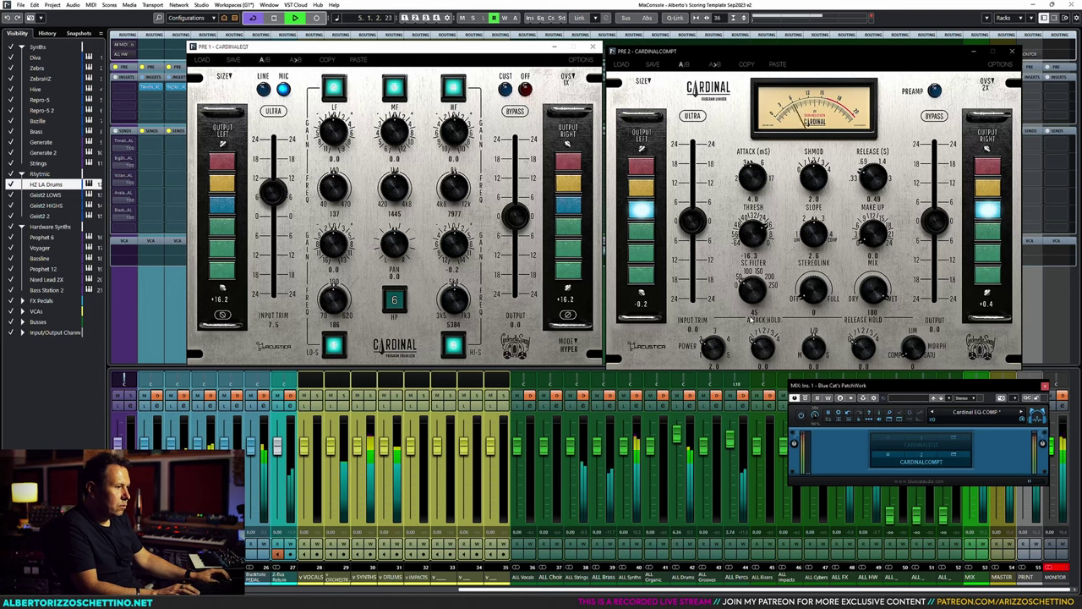
pyautogui.scroll(3, 753, 298)
pyautogui.scroll(1, 754, 292)
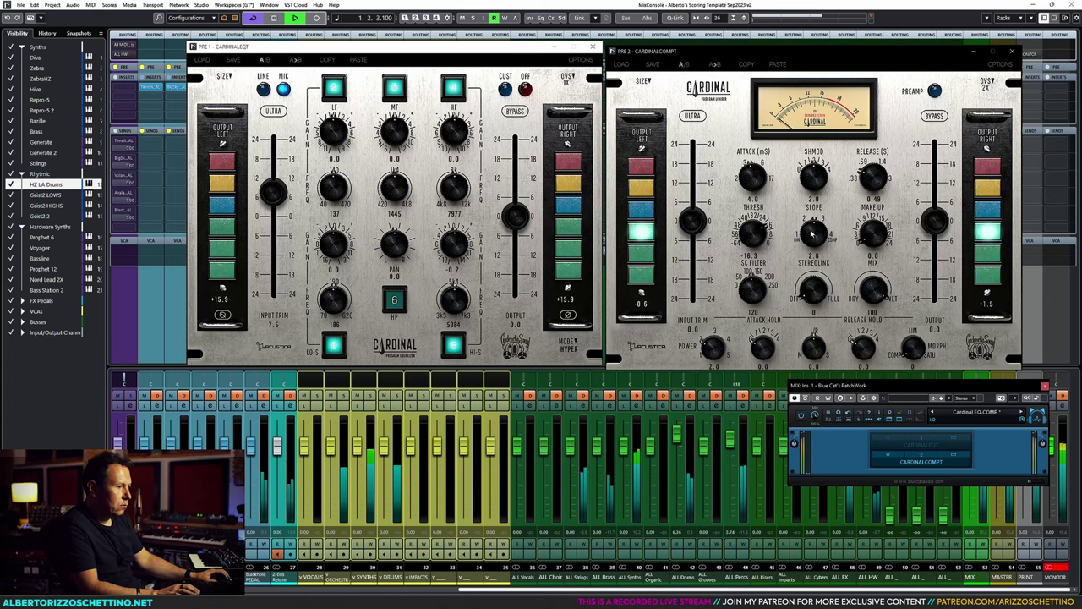
# Step: Adjust CARDINALCOMPT's slope and set SHMOD to 2.8, release to 0.79 s and threshold to -23.0
pyautogui.moveTo(807, 255); pyautogui.dragTo(800, 231)
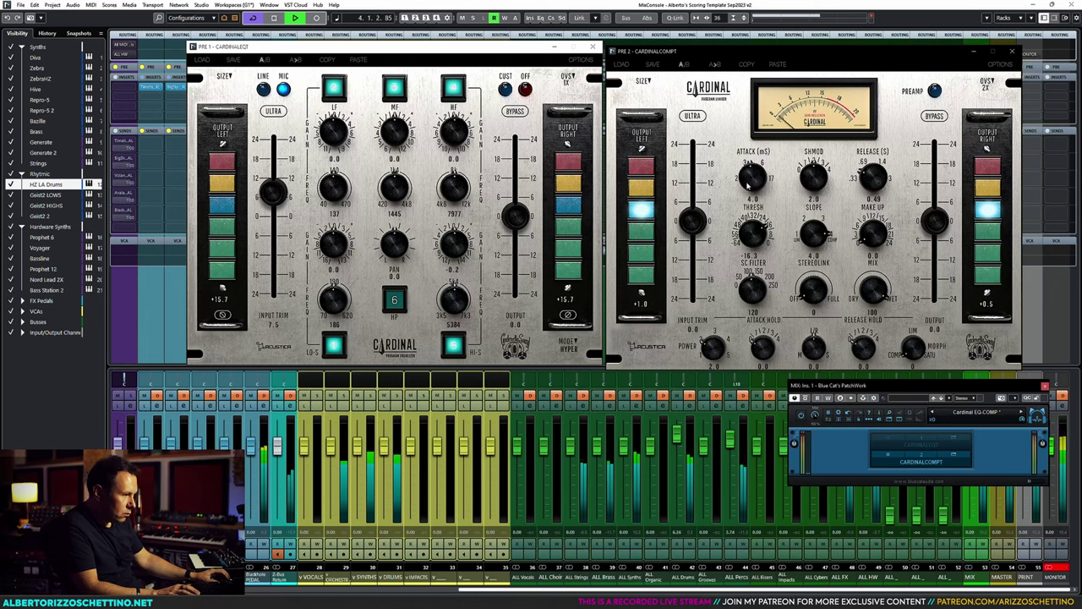
pyautogui.moveTo(810, 174); pyautogui.dragTo(809, 167)
pyautogui.moveTo(763, 232); pyautogui.dragTo(764, 240)
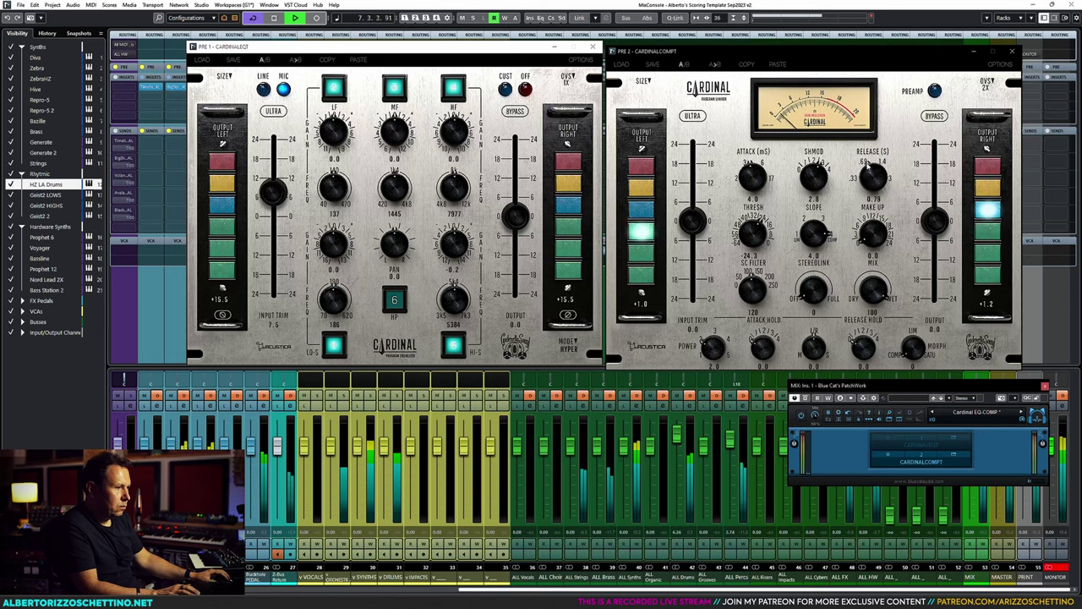
pyautogui.moveTo(753, 239); pyautogui.dragTo(754, 235)
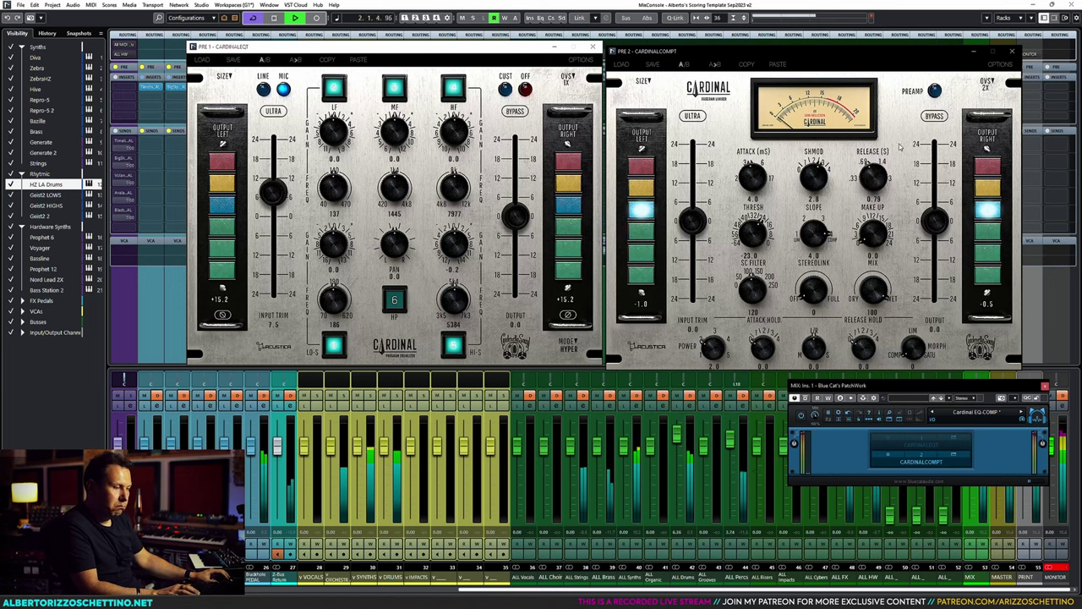
# Step: Activate CARDINALEQT in the MIX chain, reset its input trim to 0.0, and try CARDINALCOMPT at 1X oversampling
pyautogui.click(888, 441)
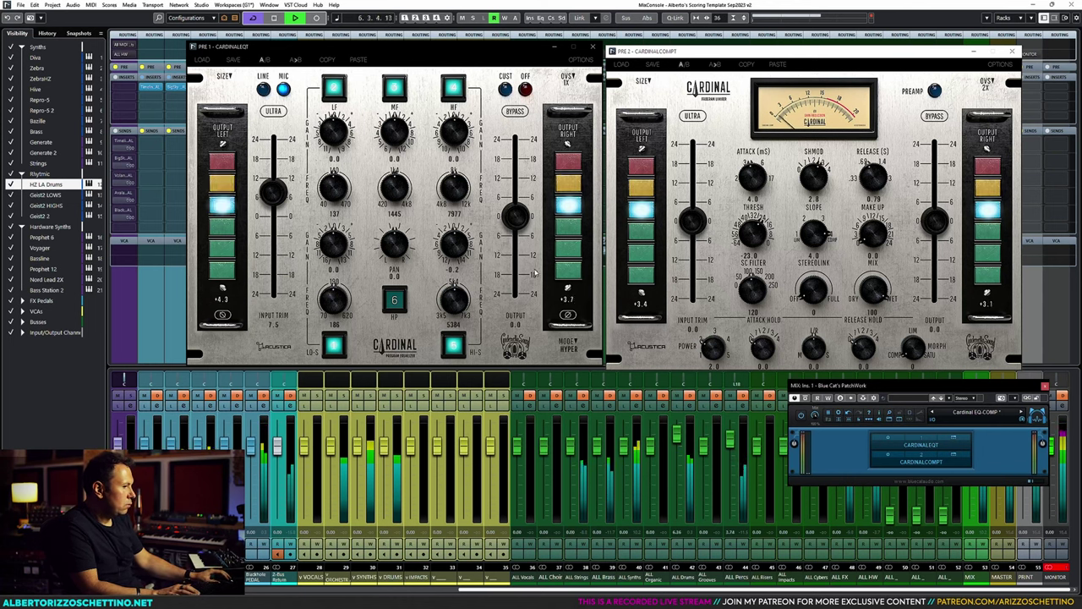
pyautogui.click(986, 84)
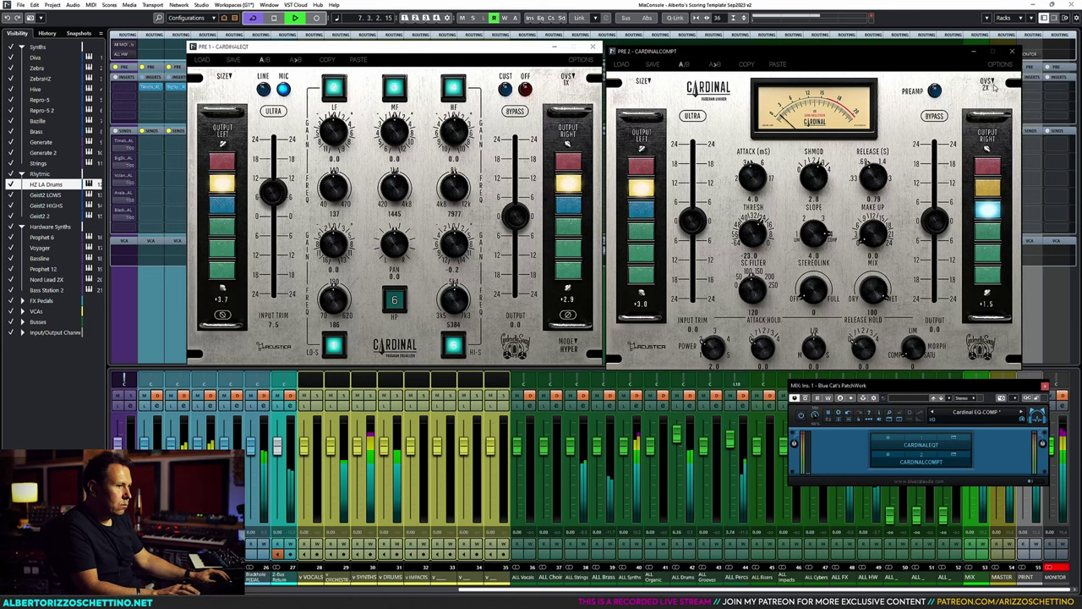
pyautogui.click(592, 169)
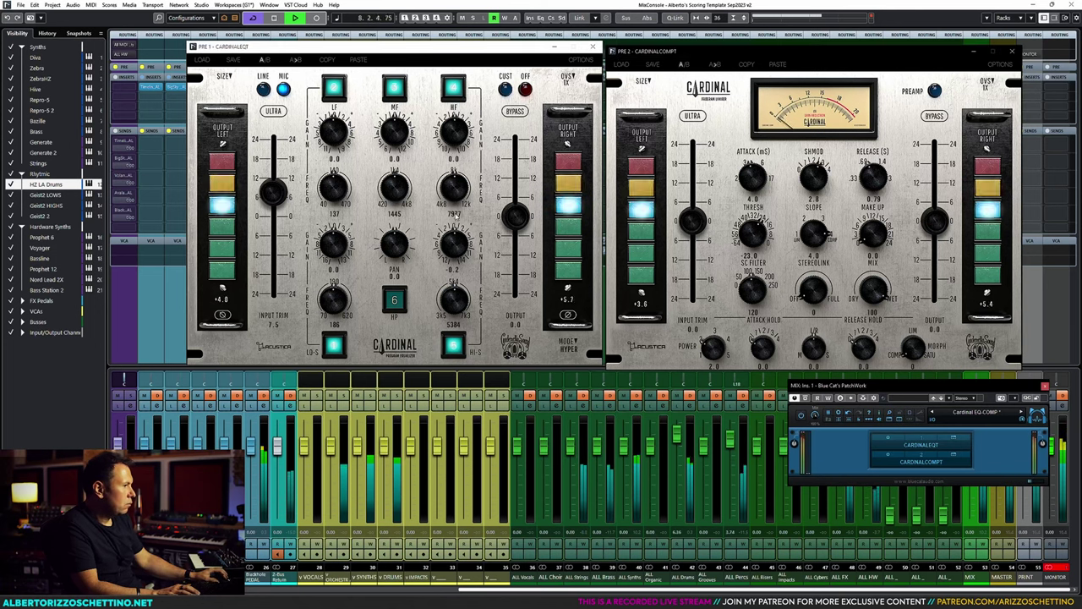
pyautogui.doubleClick(273, 192)
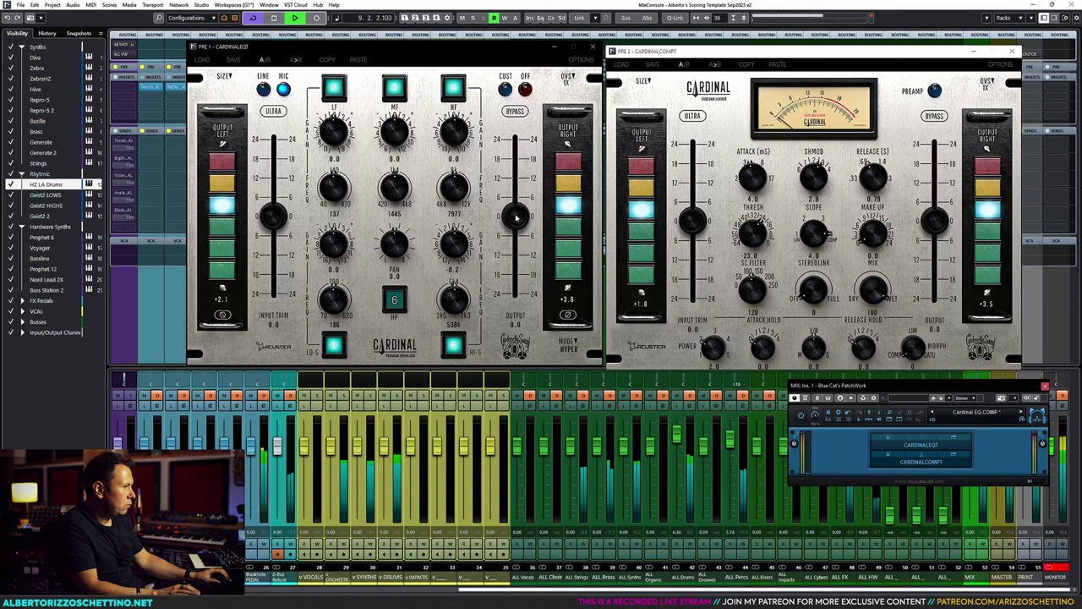
# Step: Return CARDINALCOMPT's oversampling to 2X, audition the mix through both Cardinal plug-ins, and stop playback
pyautogui.click(986, 83)
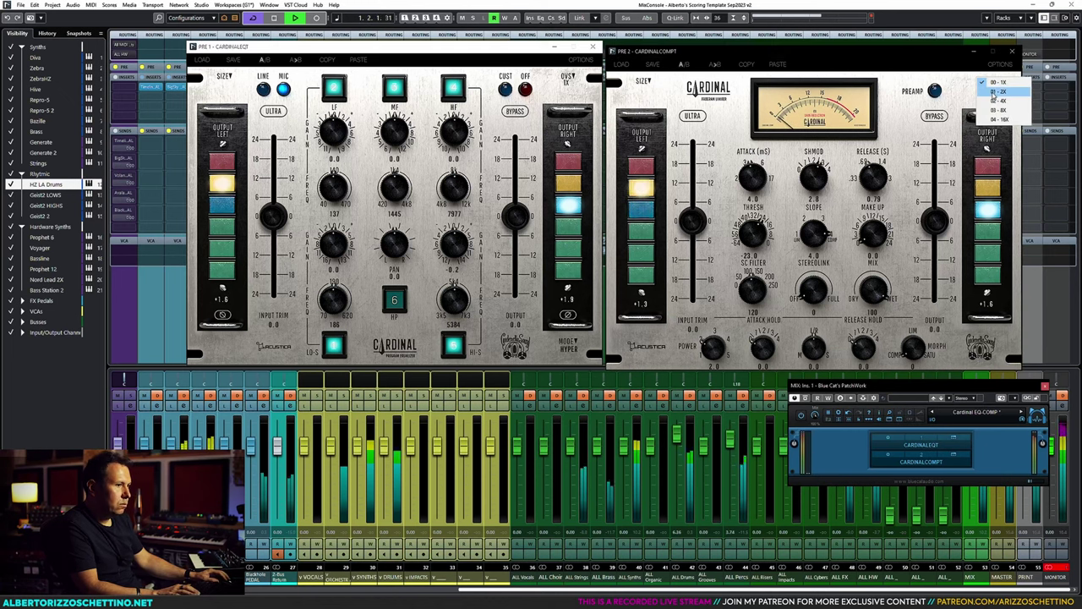
pyautogui.click(991, 96)
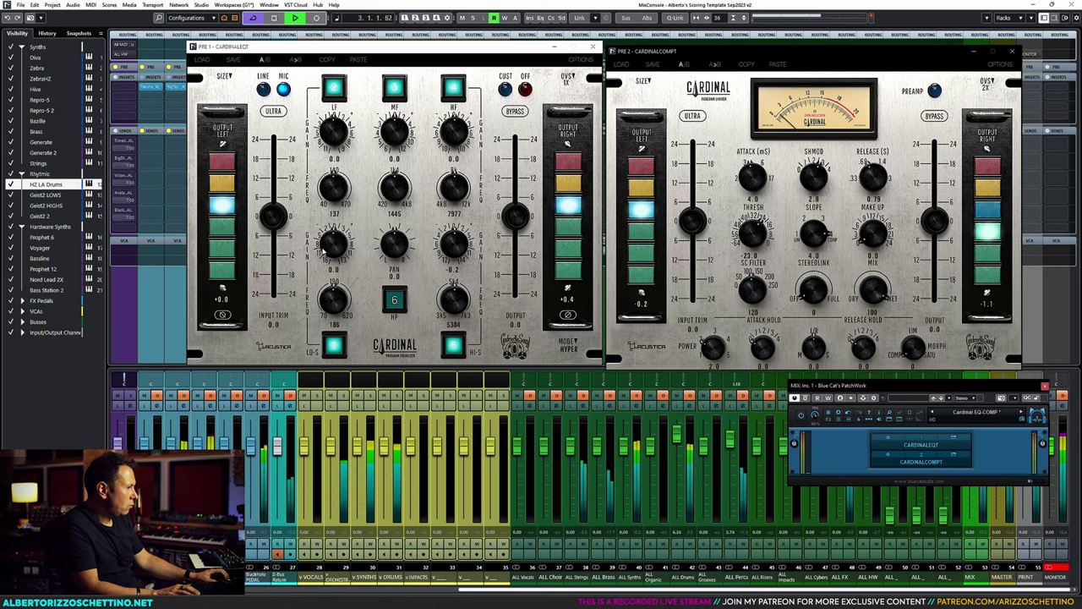
pyautogui.scroll(3, 335, 243)
pyautogui.scroll(2, 334, 243)
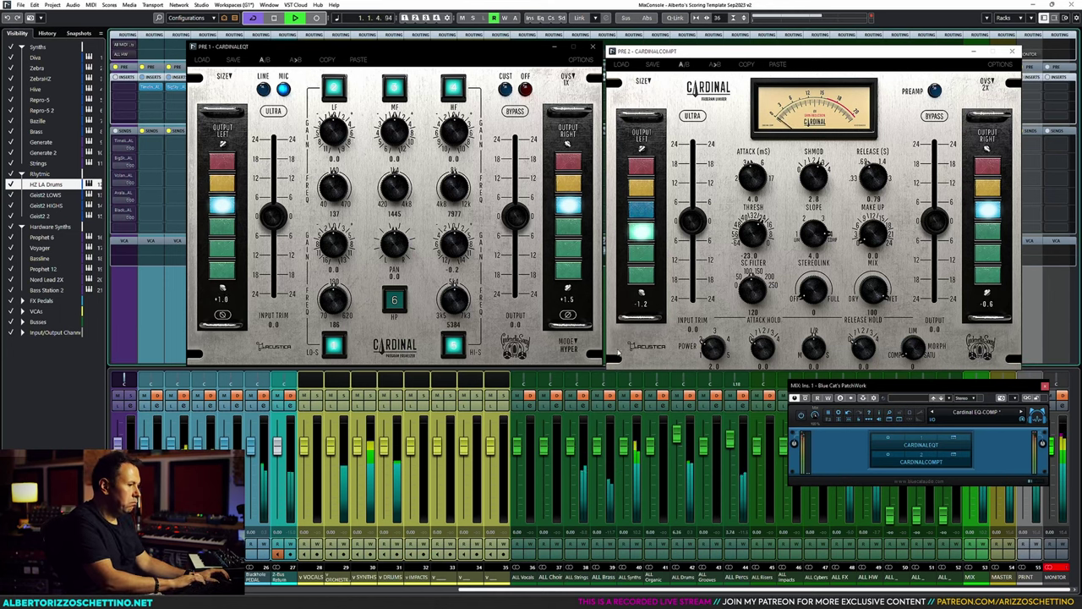
pyautogui.press('space')
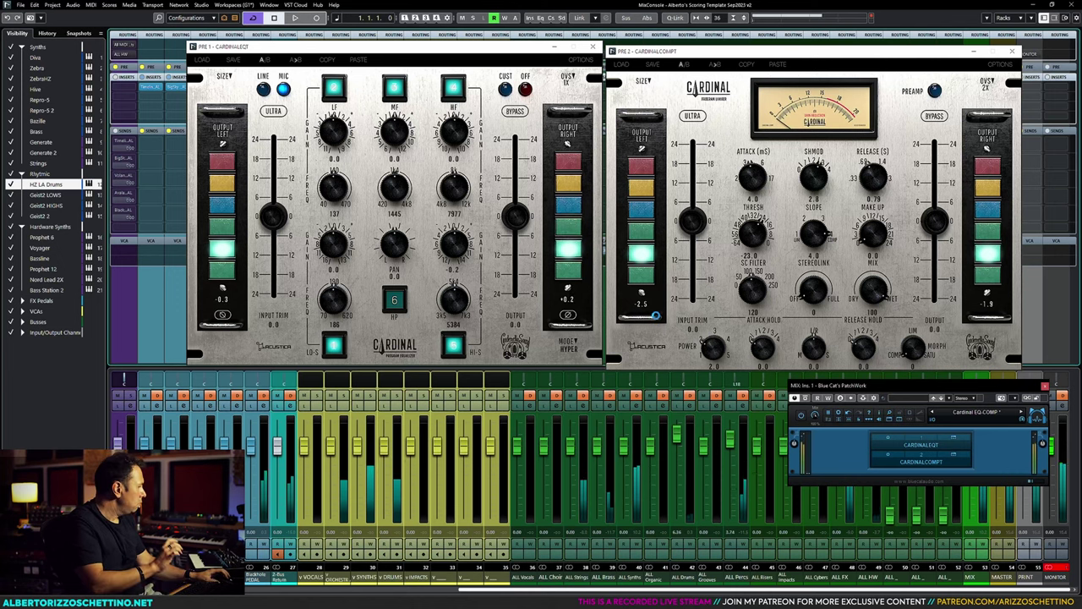
# Step: Reorder the MIX chain so CARDINALEQT follows CARDINALCOMPT, and switch the EQ's mode to Hyper EQ Digital
pyautogui.click(849, 416)
pyautogui.click(864, 443)
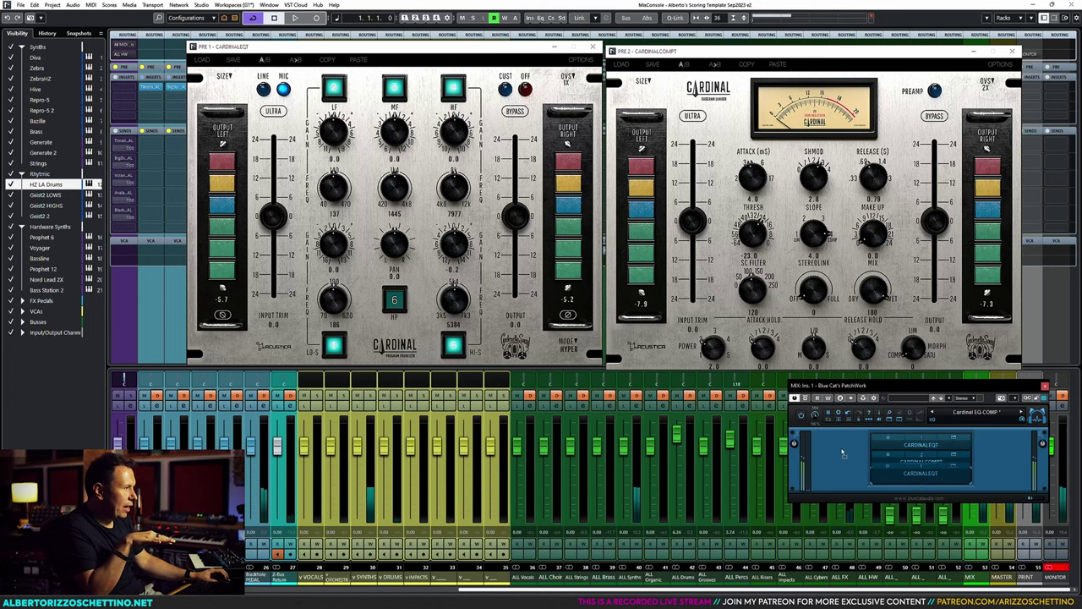
pyautogui.moveTo(842, 452); pyautogui.dragTo(842, 474)
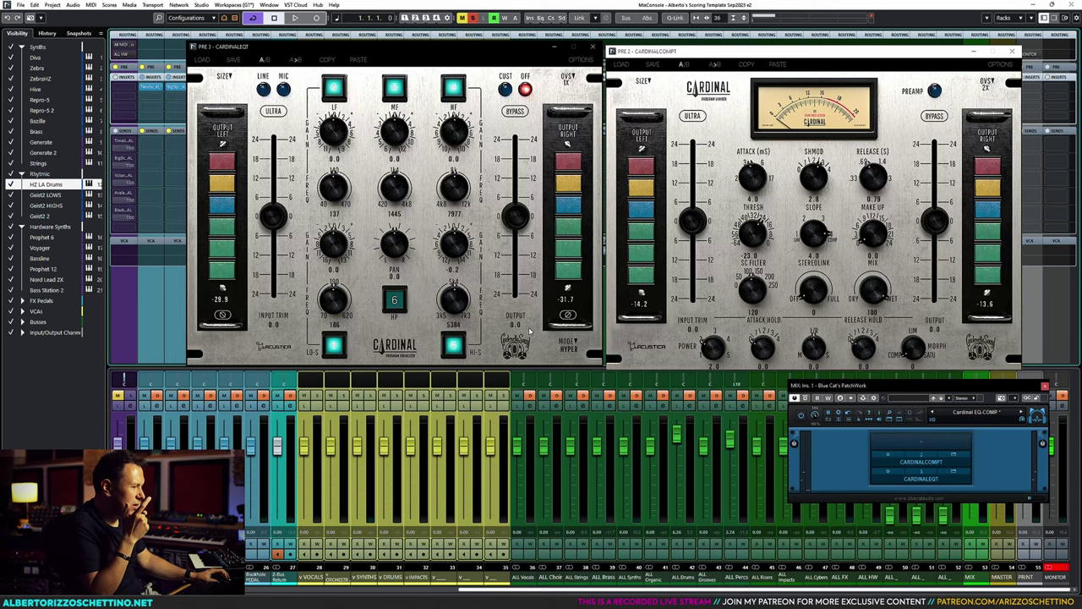
pyautogui.click(572, 344)
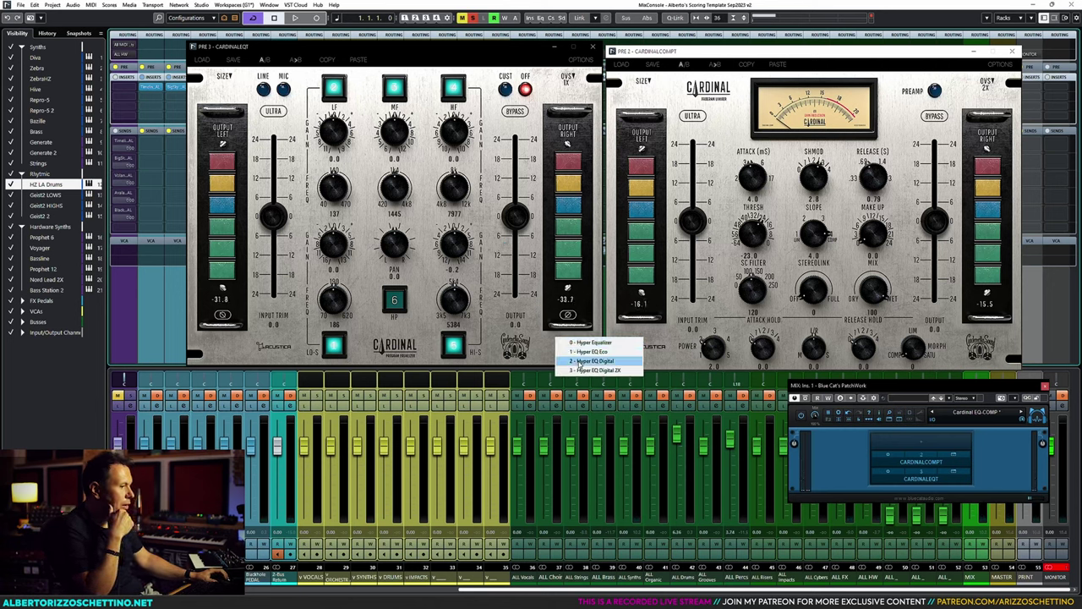
pyautogui.click(588, 361)
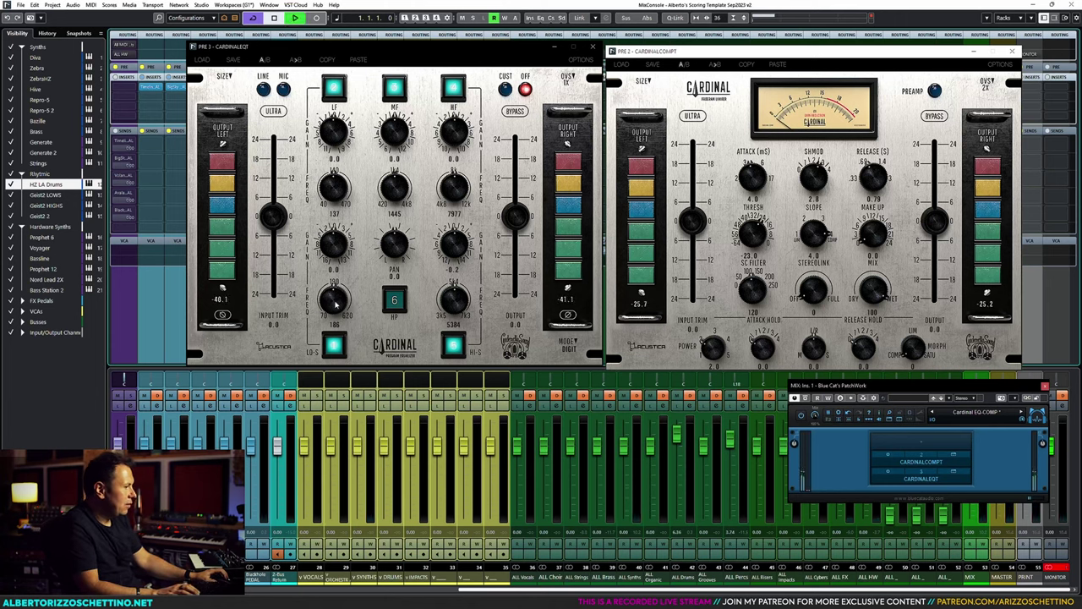
# Step: While the mix plays, set CARDINALEQT's LO-S frequency to 73, toggle LO-S to 1, and set LF to 1.4 gain at 50
pyautogui.scroll(-5, 336, 302)
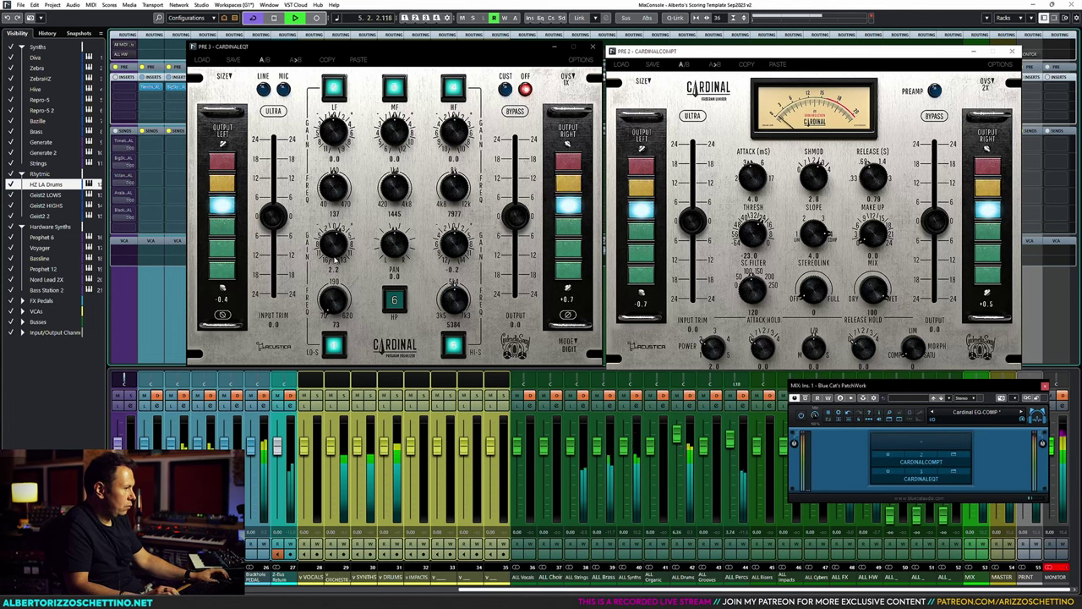
pyautogui.click(333, 345)
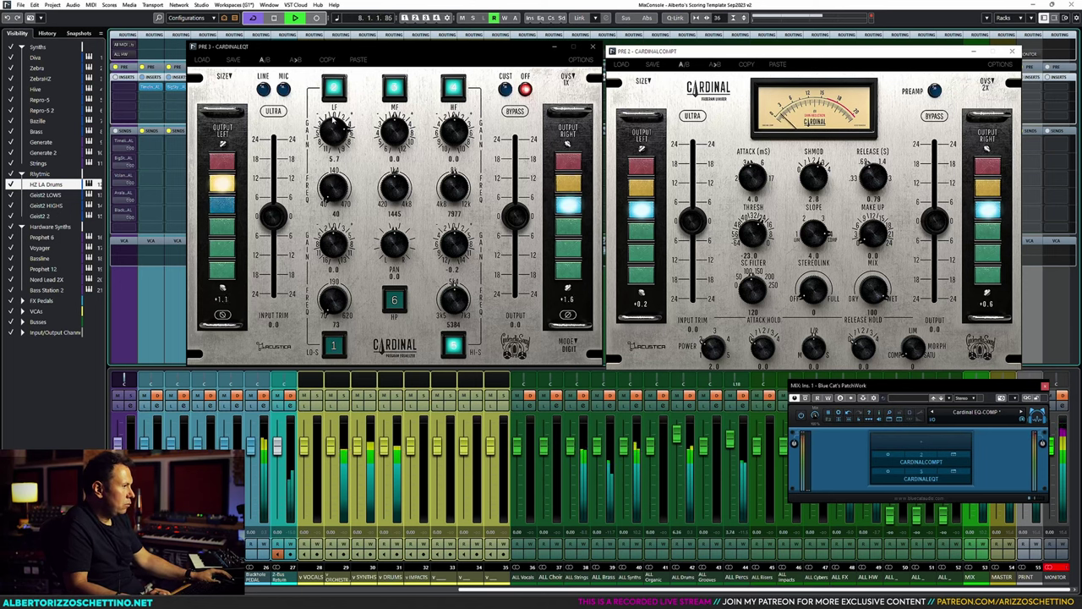
pyautogui.scroll(-3, 333, 126)
pyautogui.scroll(3, 333, 127)
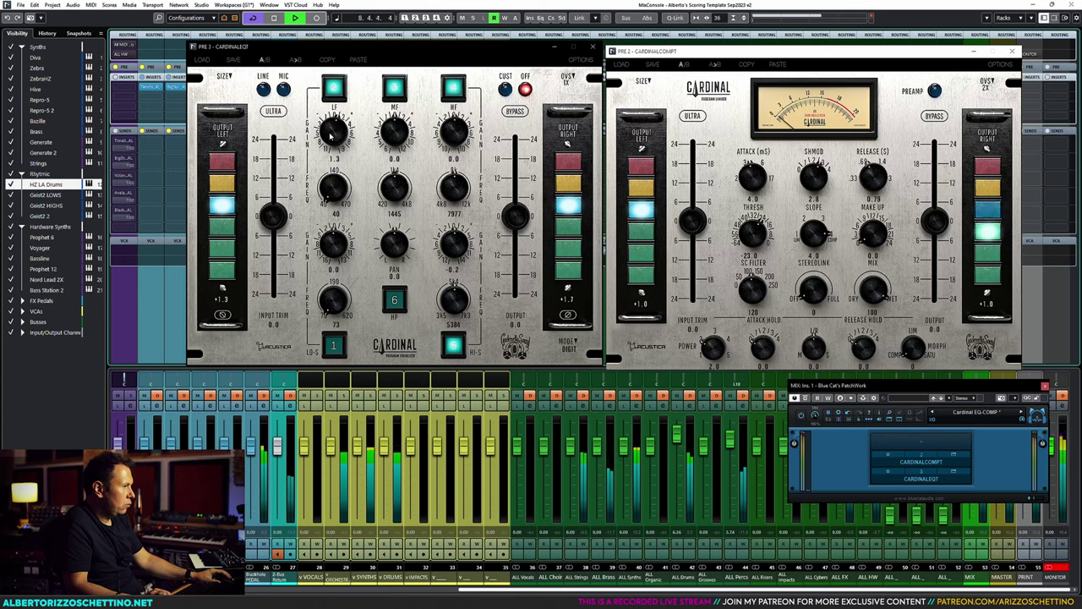
pyautogui.scroll(-3, 328, 181)
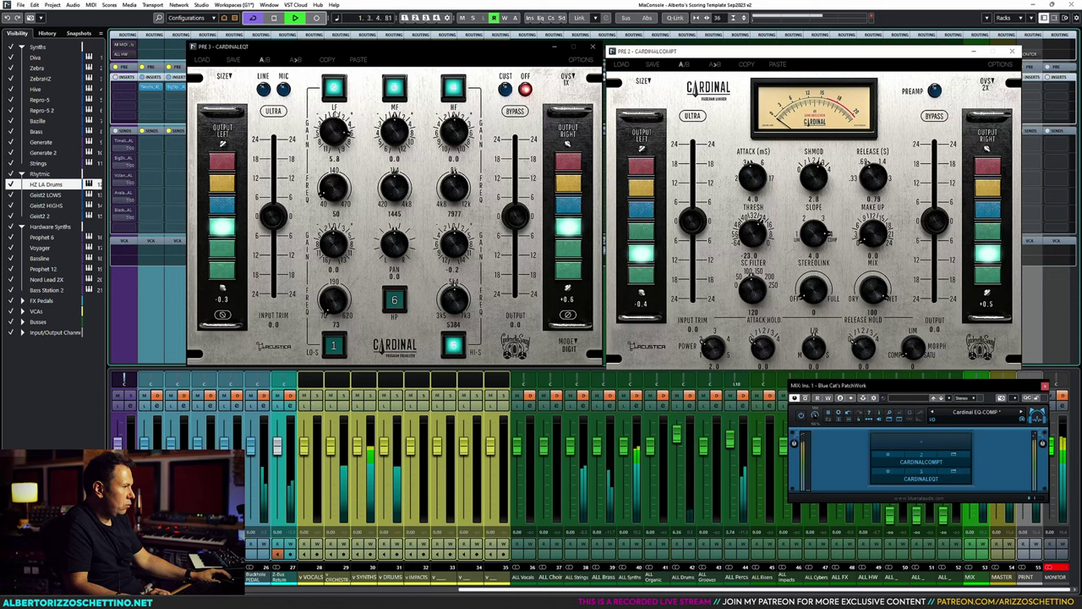
pyautogui.scroll(10, 342, 135)
pyautogui.scroll(-10, 338, 131)
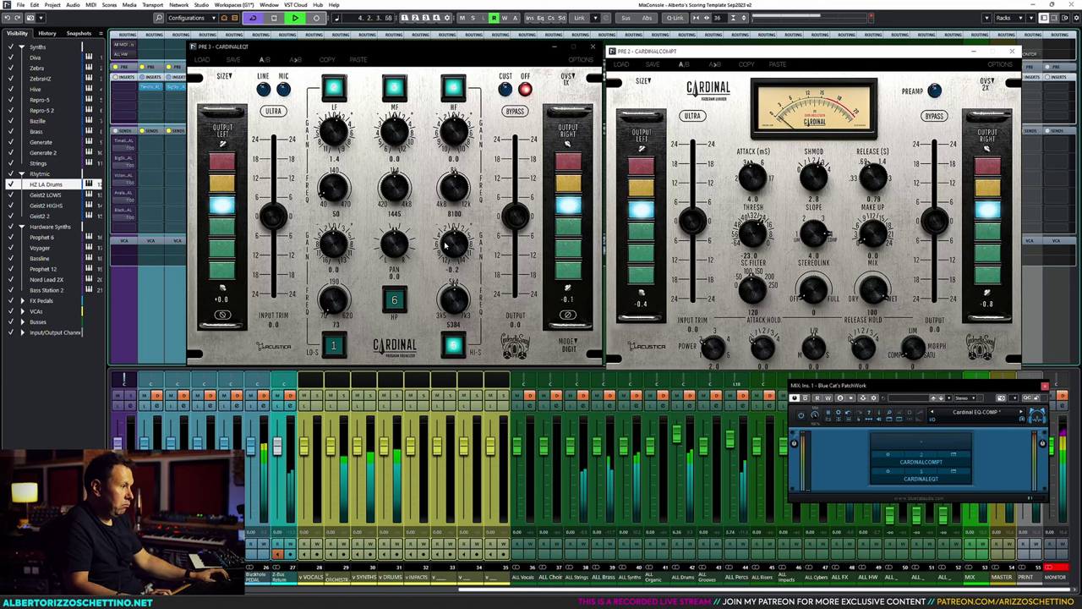
# Step: Try boosts and cuts on CARDINALEQT's HF band, setting its frequency to 6300 and gain to 1.1
pyautogui.scroll(3, 452, 129)
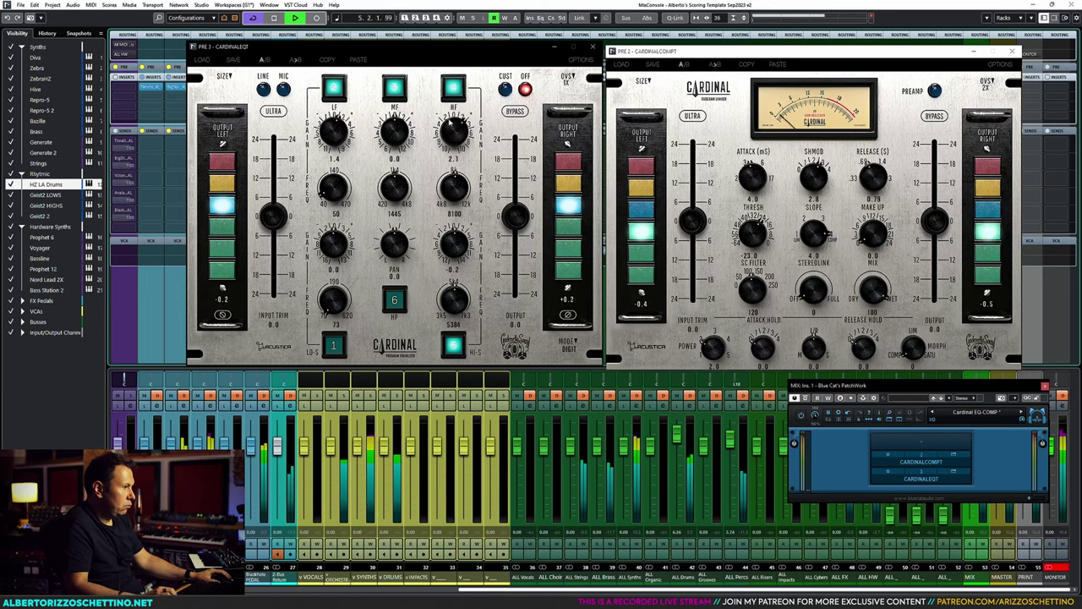
pyautogui.scroll(1, 450, 125)
pyautogui.scroll(-3, 446, 131)
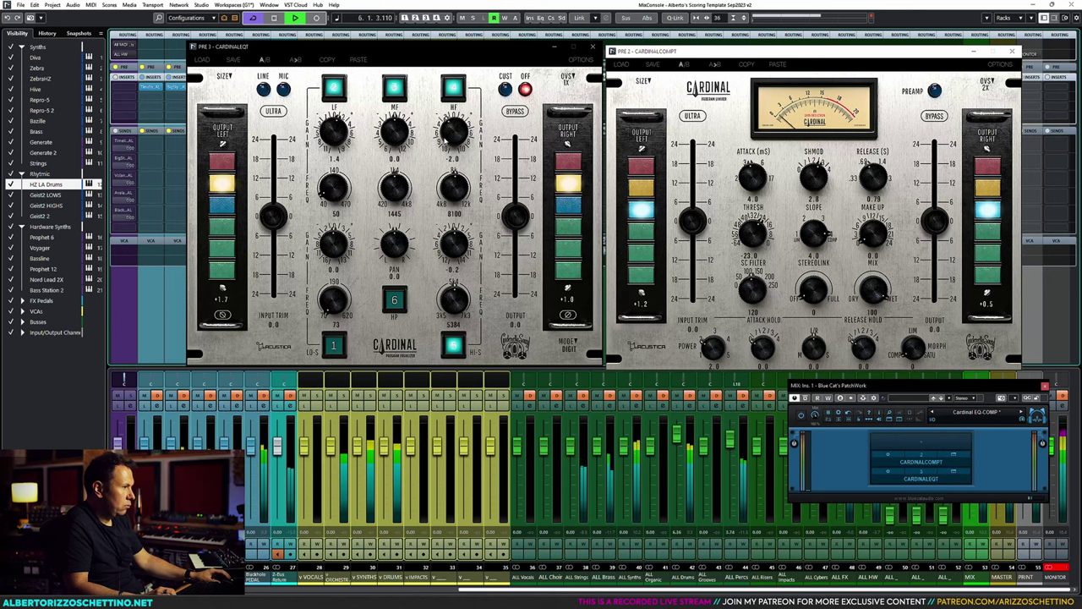
pyautogui.scroll(-2, 457, 194)
pyautogui.scroll(5, 453, 129)
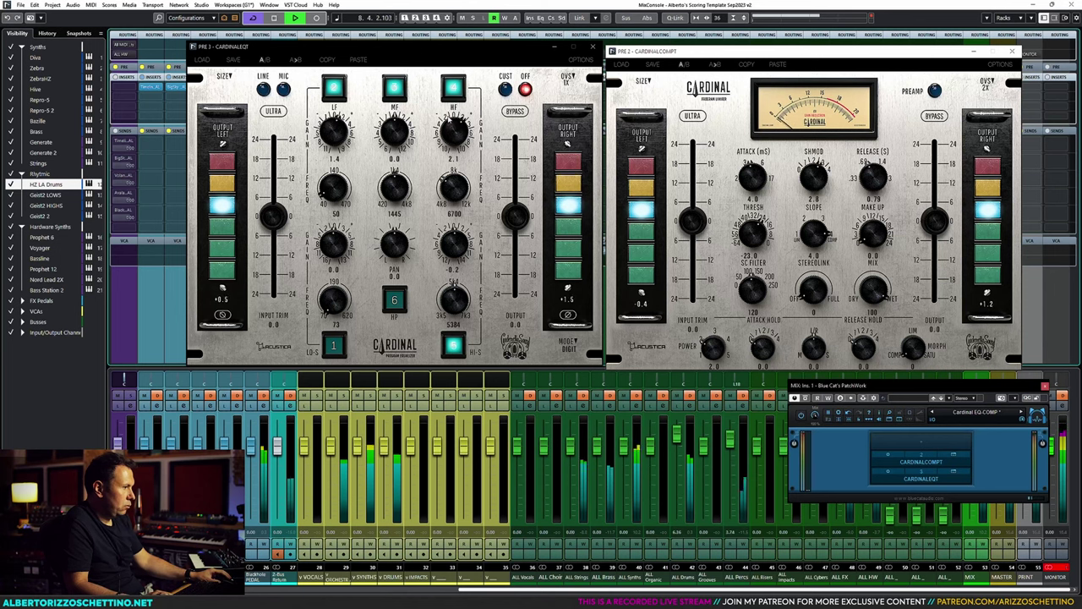
pyautogui.scroll(-1, 448, 185)
pyautogui.scroll(-1, 453, 126)
pyautogui.scroll(-7, 454, 127)
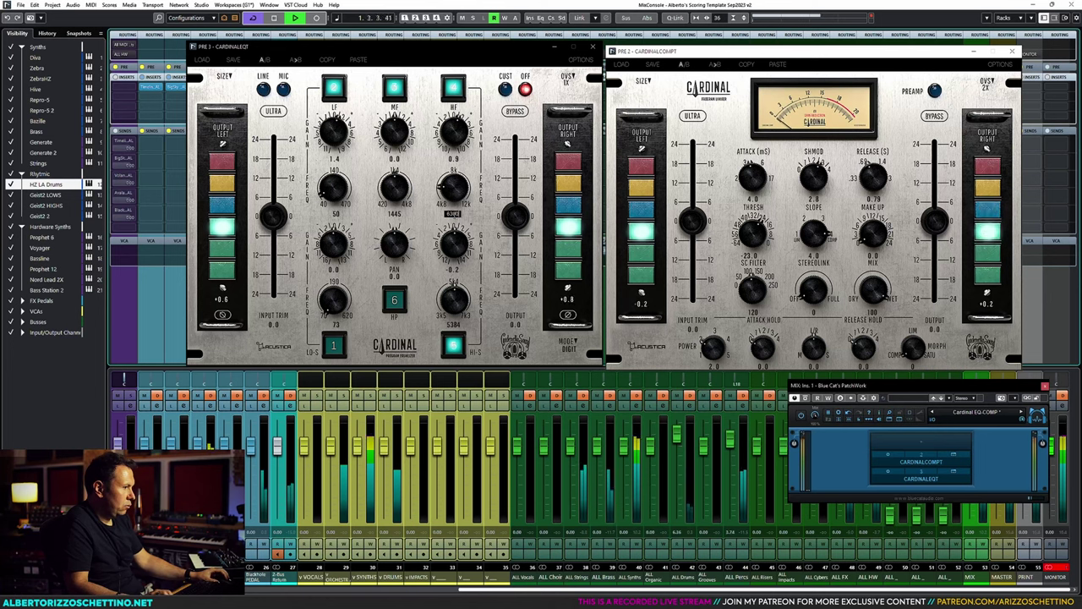
pyautogui.scroll(4, 453, 128)
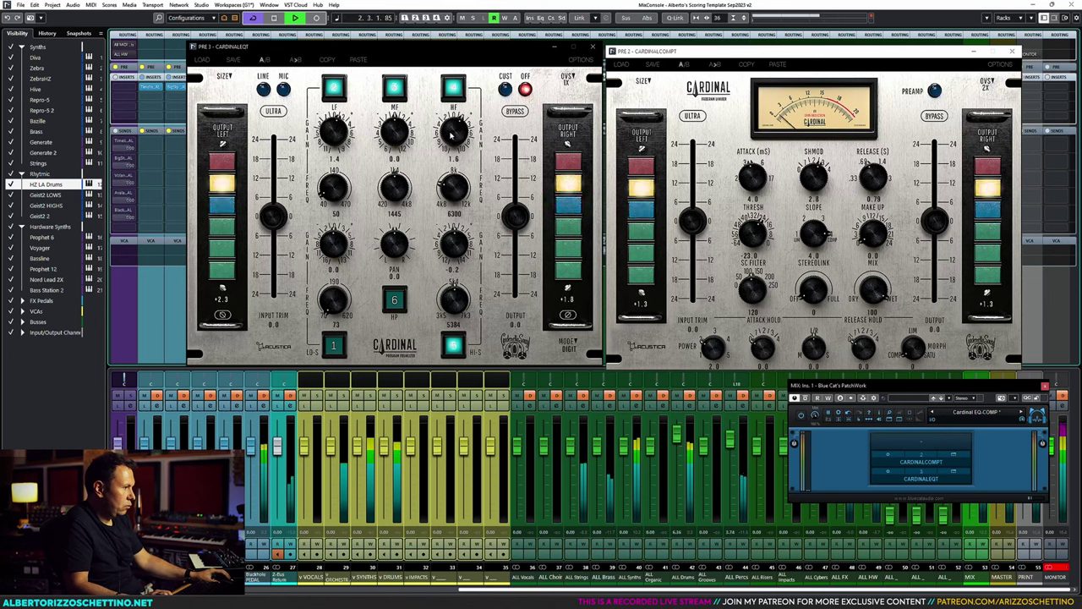
pyautogui.scroll(-5, 452, 128)
# Step: Set CARDINALEQT's HI-S band to 7336 with -1.1 gain, adjust the MF band at 2200, and stop playback
pyautogui.scroll(5, 453, 297)
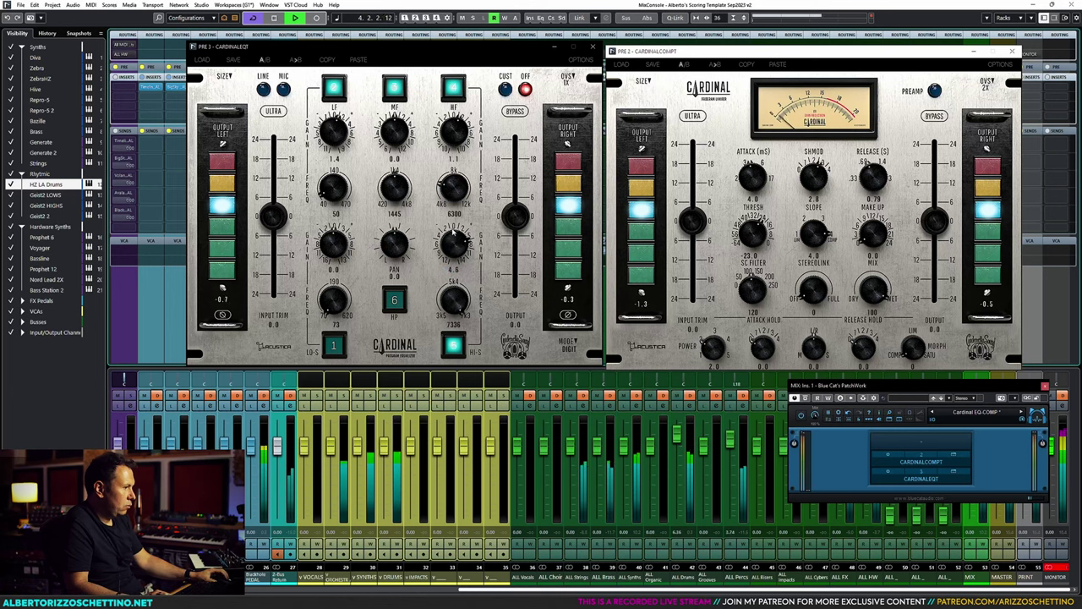
pyautogui.scroll(-6, 453, 241)
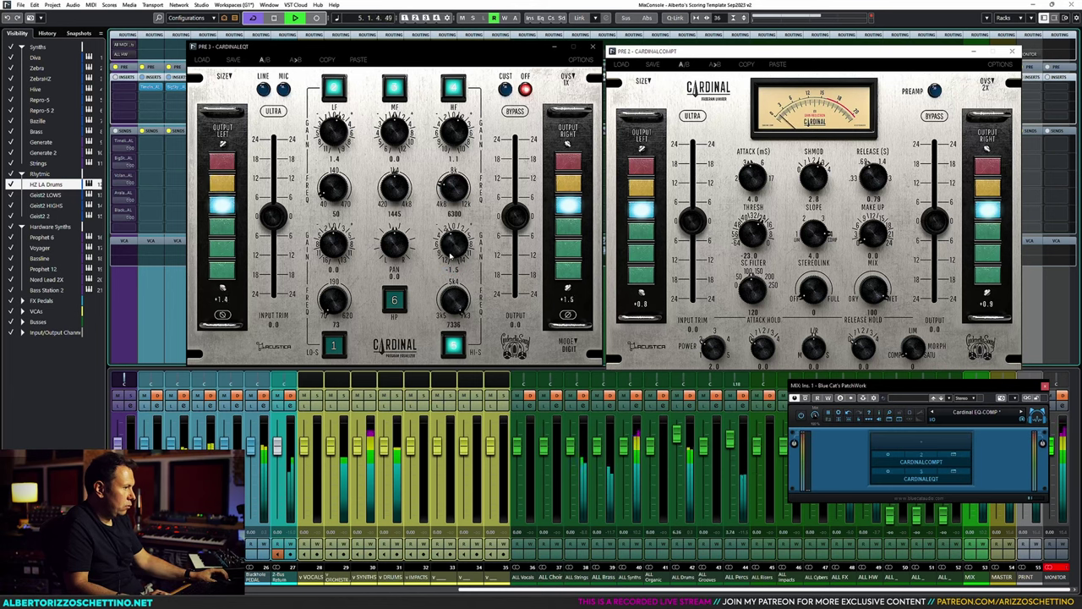
pyautogui.scroll(3, 396, 184)
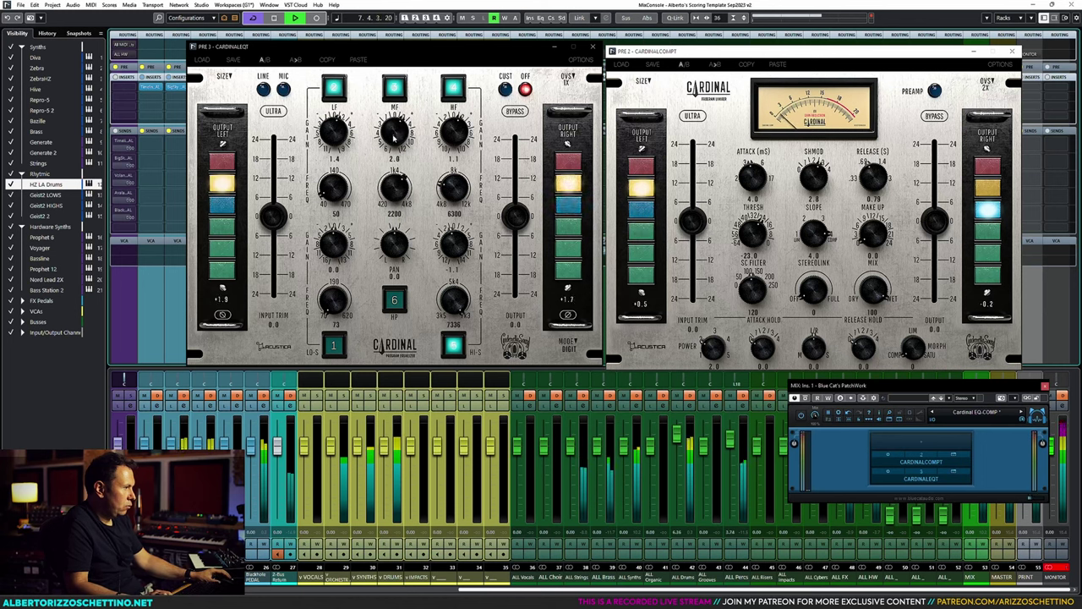
pyautogui.press('space')
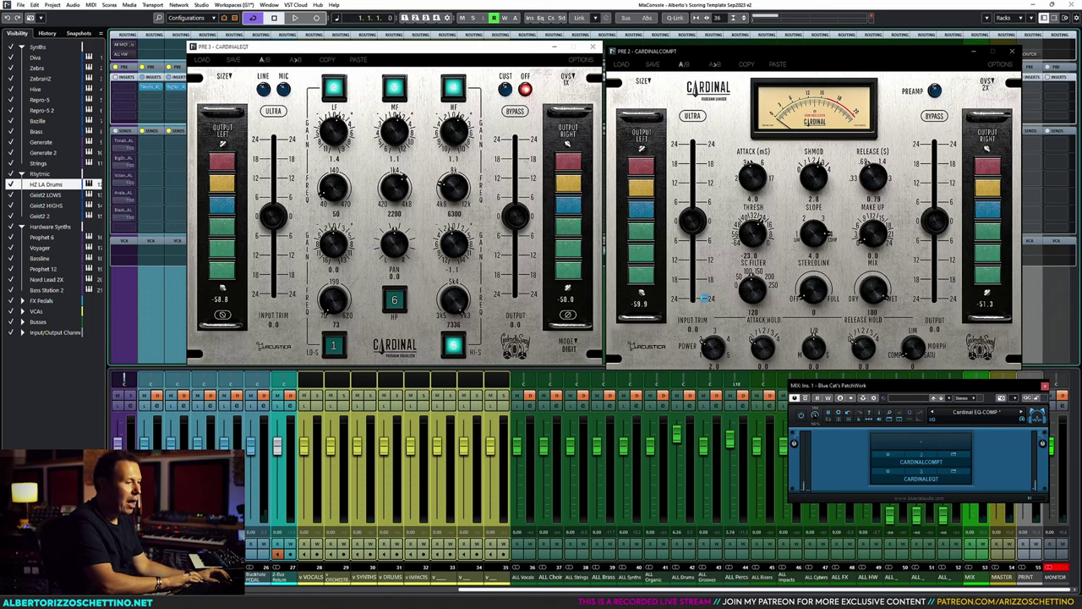
pyautogui.press('m')
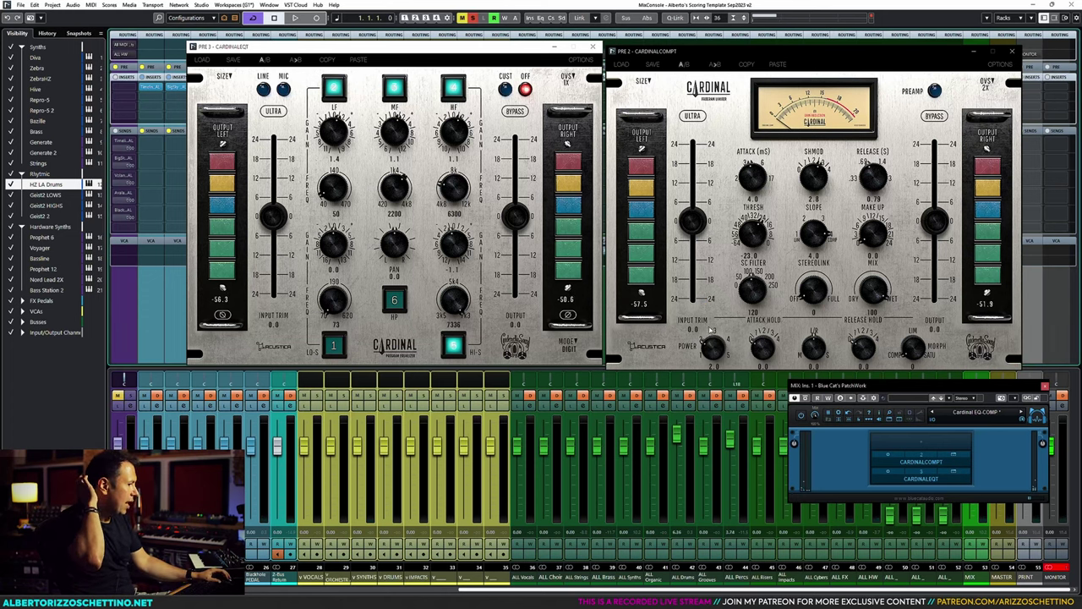